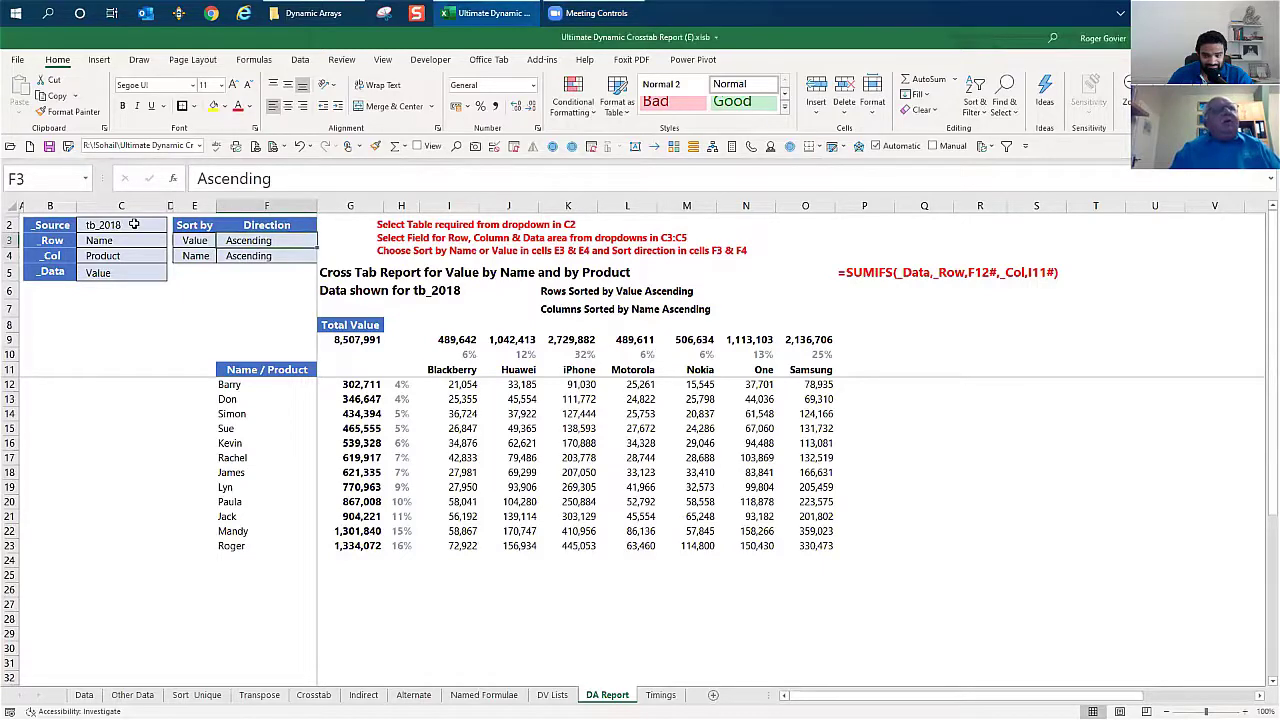
Set the crosstab report's source table to tb_2017 and its row field to Colour
left_click(130, 228)
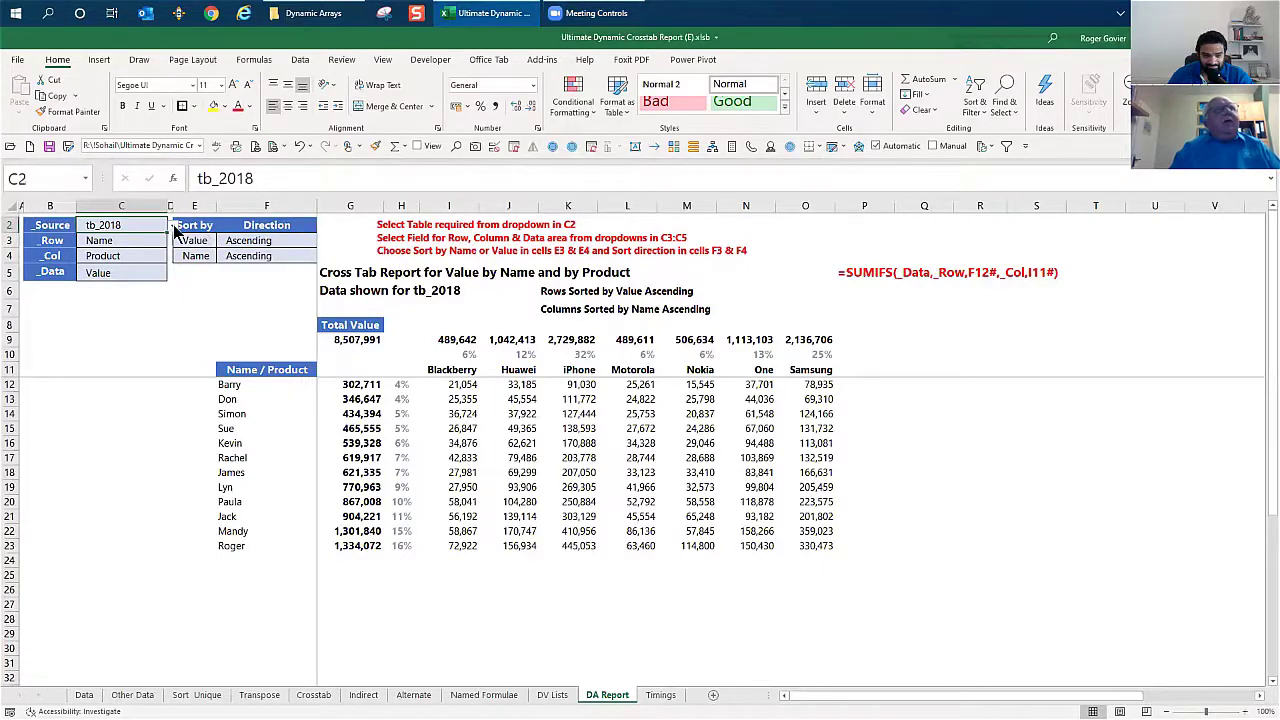
left_click(172, 226)
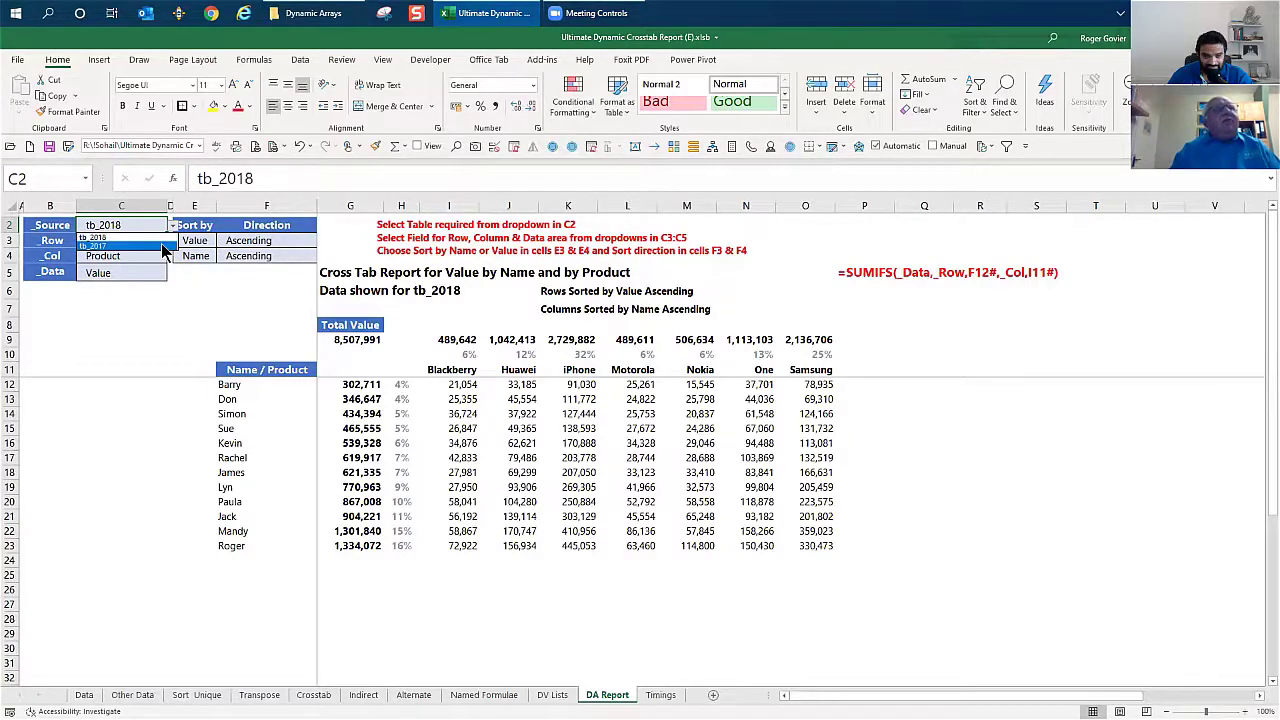
left_click(164, 243)
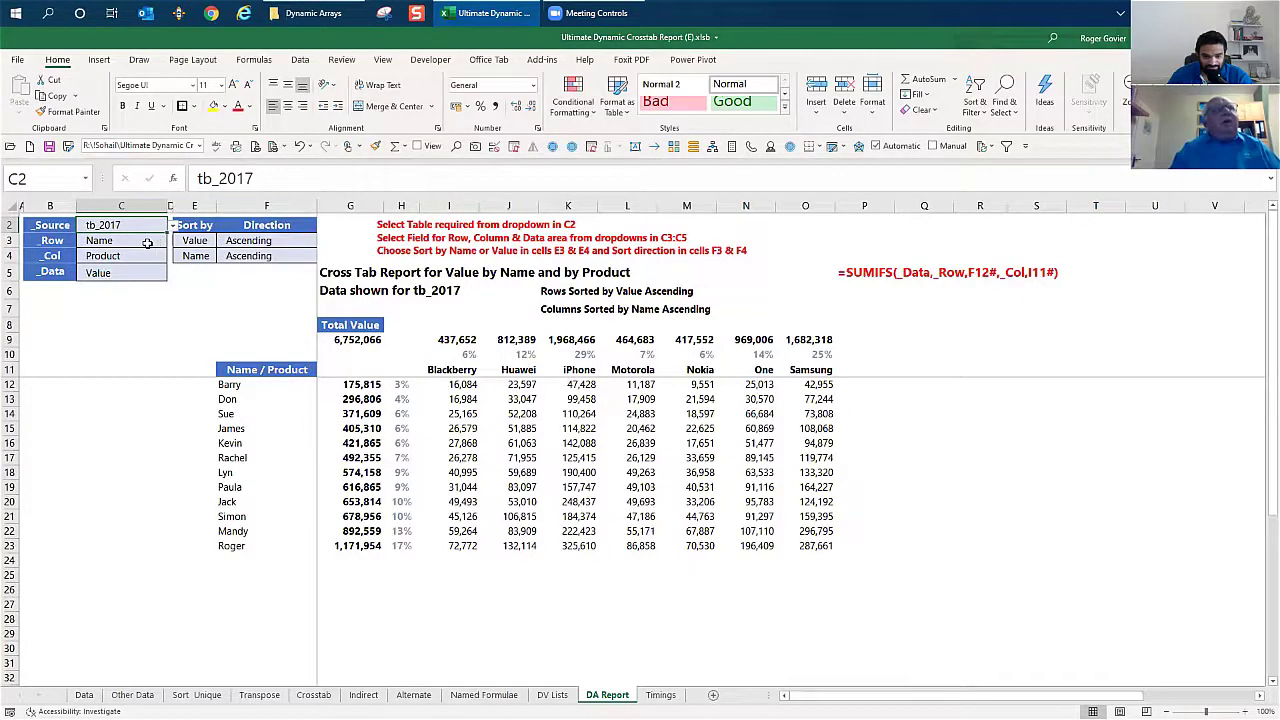
left_click(147, 243)
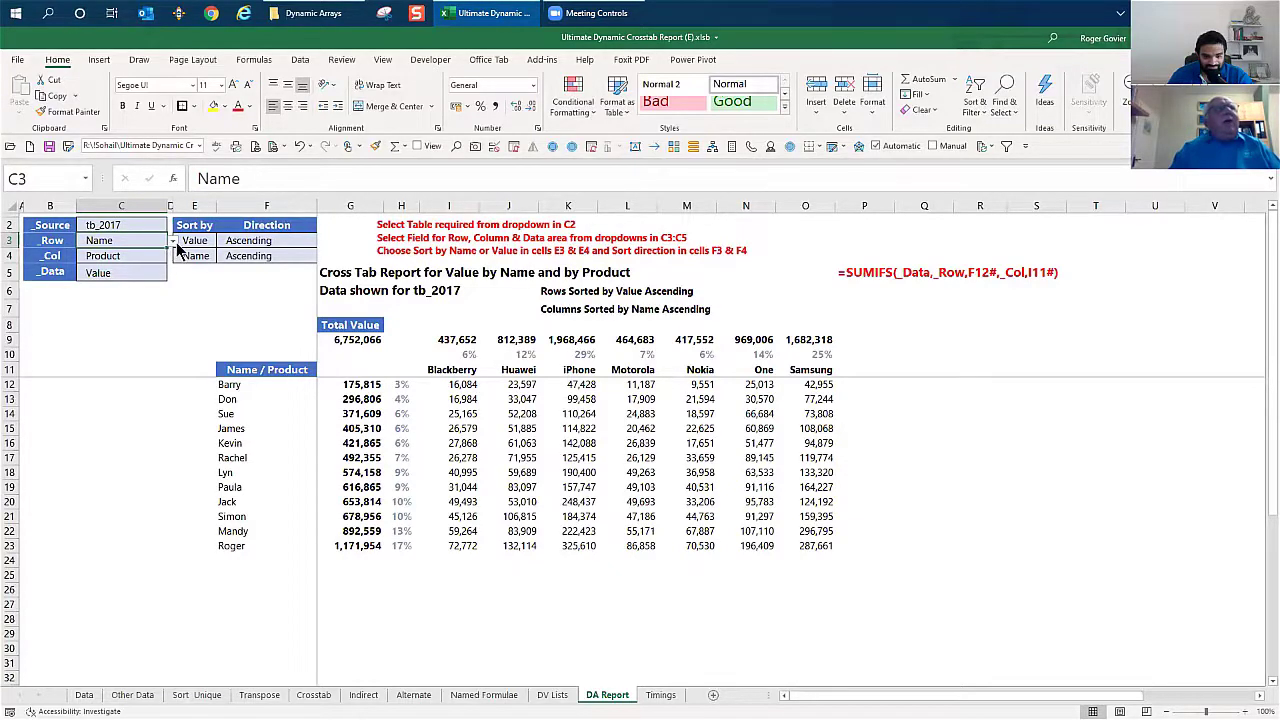
left_click(174, 243)
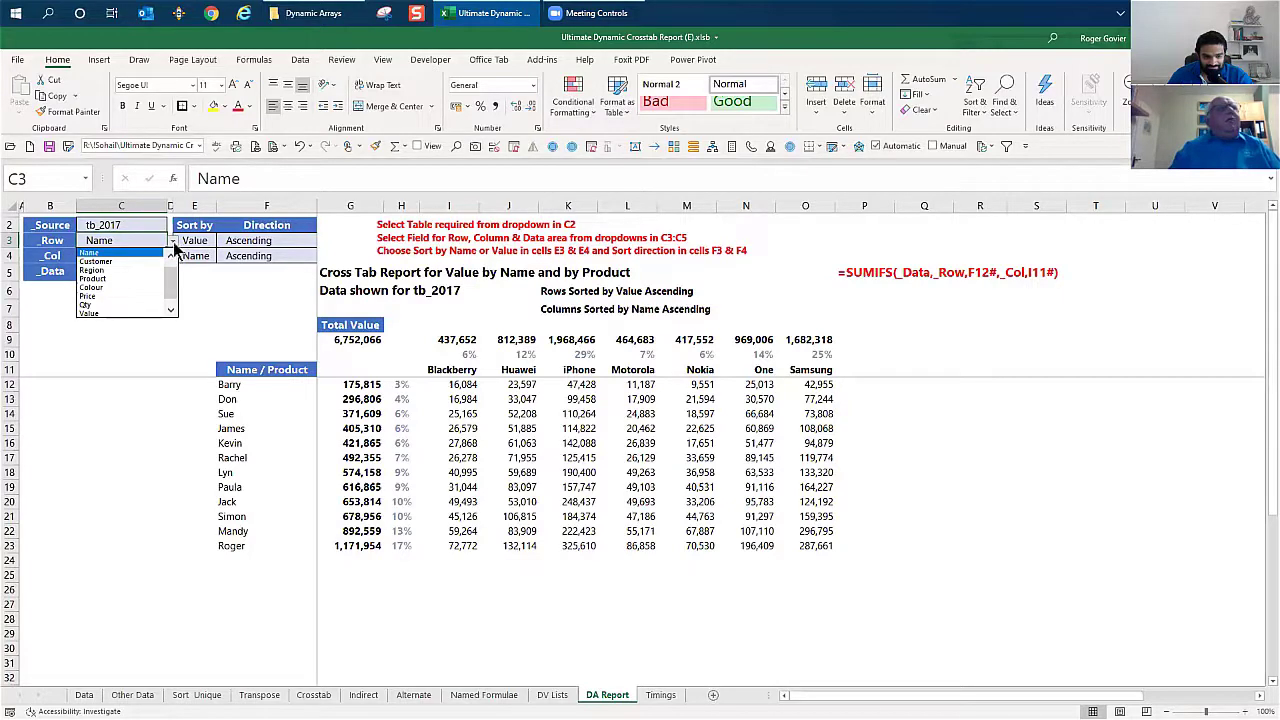
left_click(129, 288)
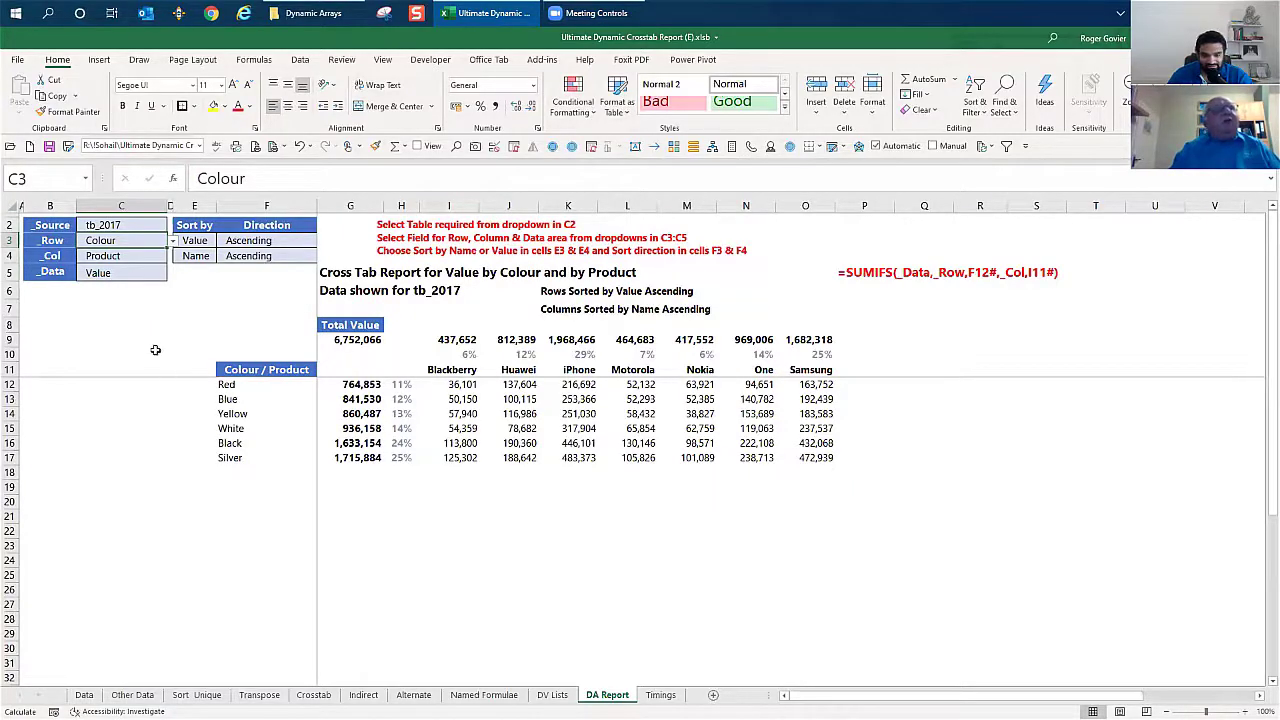
Set the report's data field to Qty and the row sort direction in F3 to Descending
left_click(128, 272)
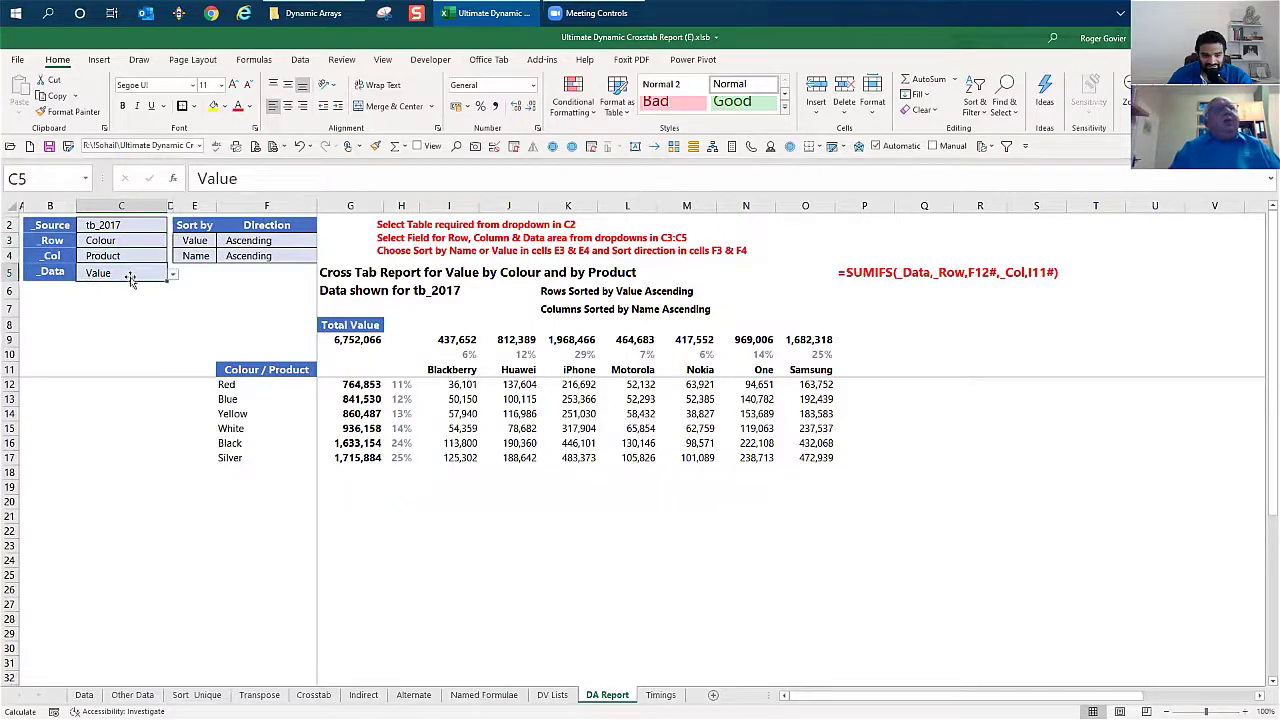
left_click(172, 276)
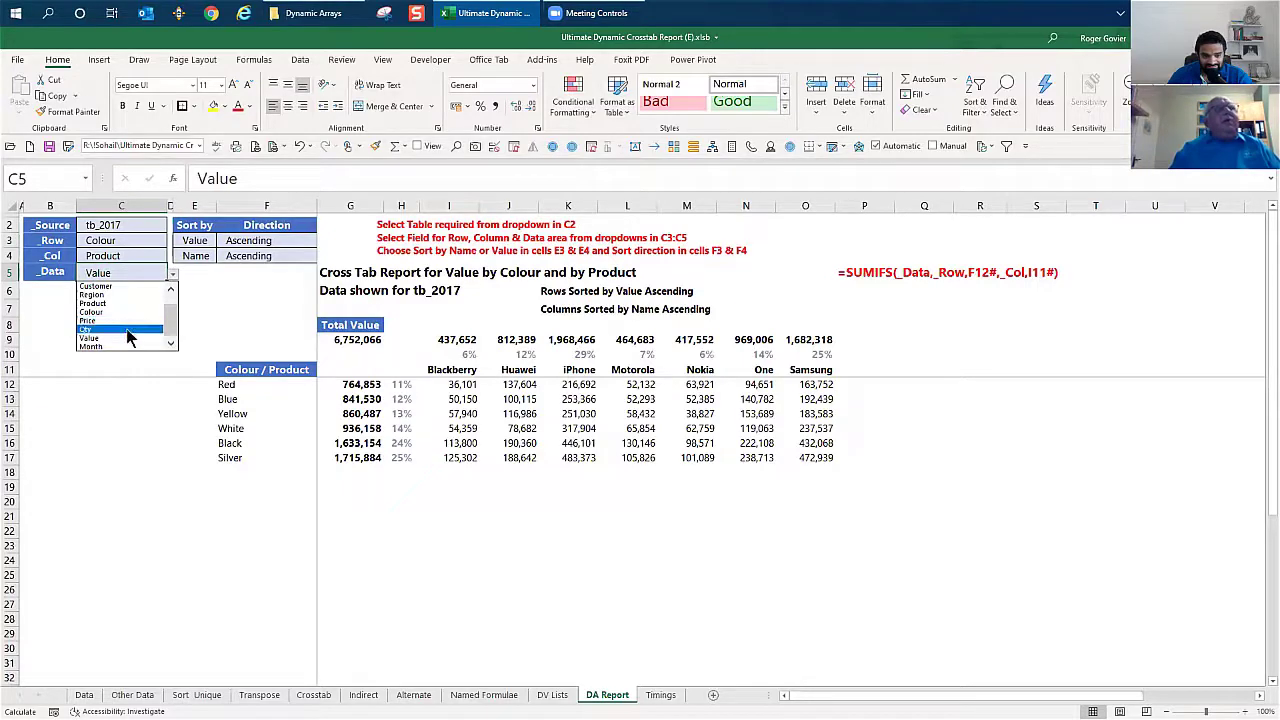
left_click(120, 329)
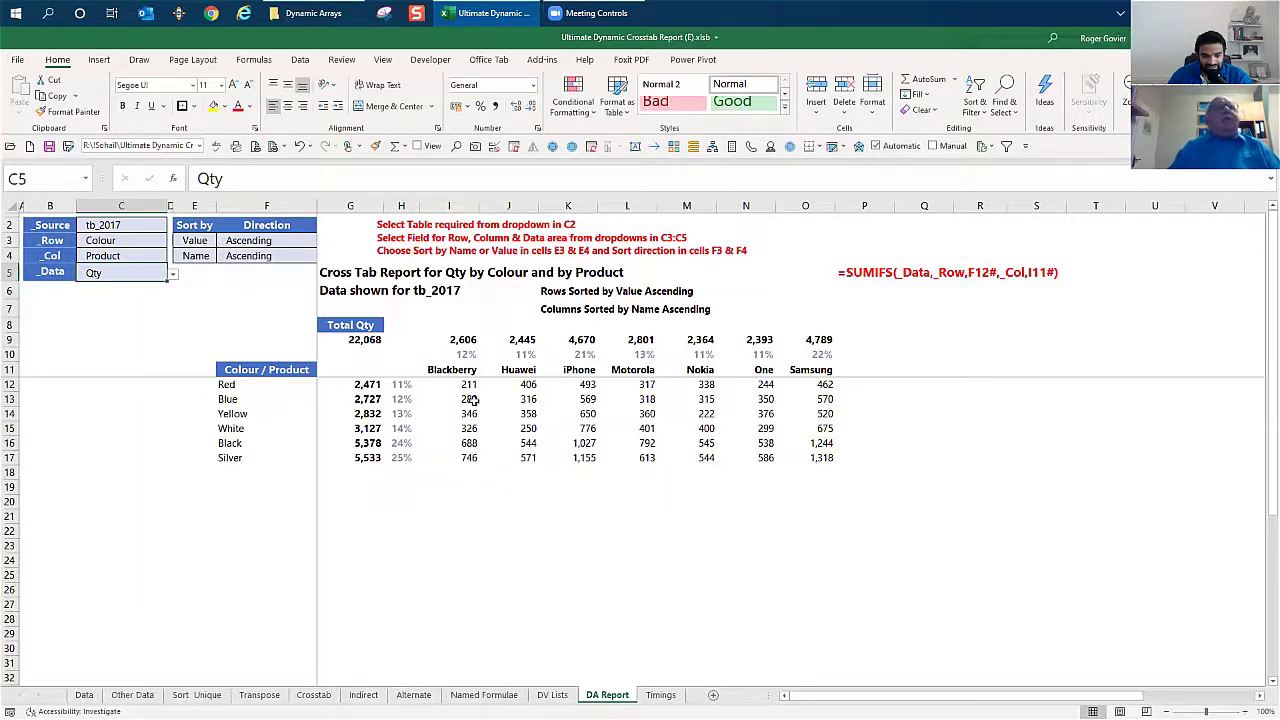
left_click(276, 240)
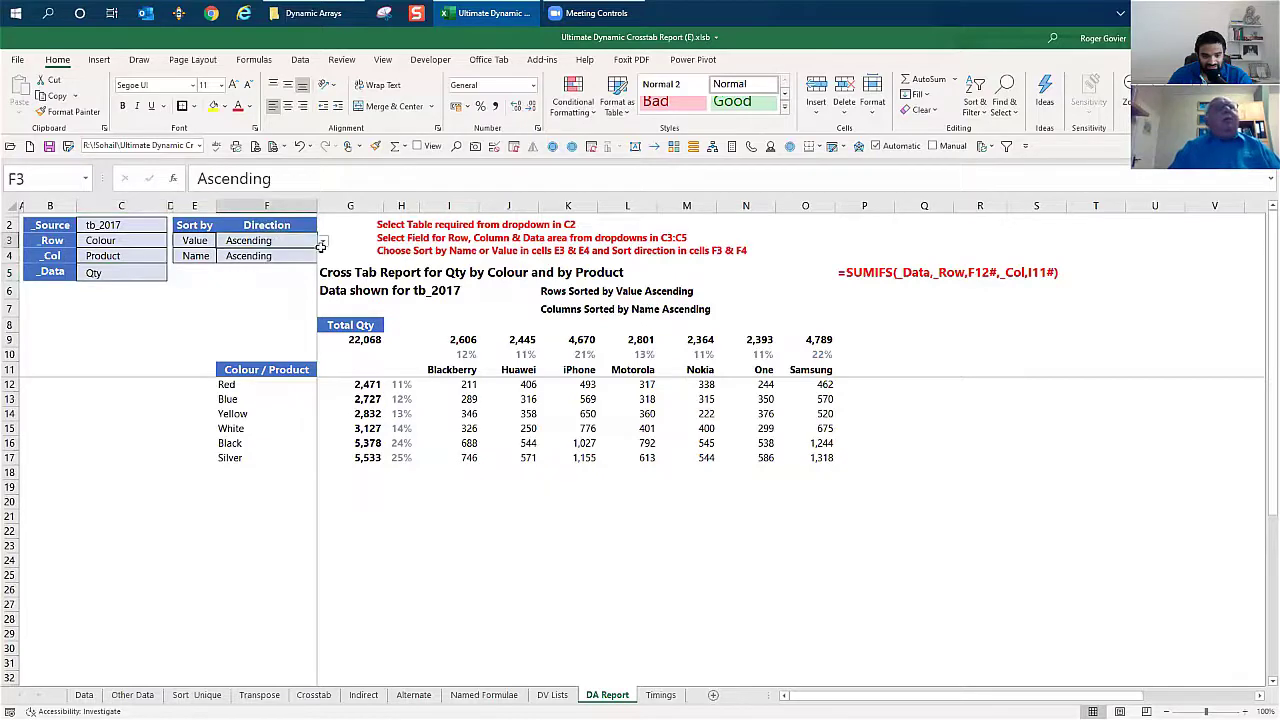
left_click(322, 241)
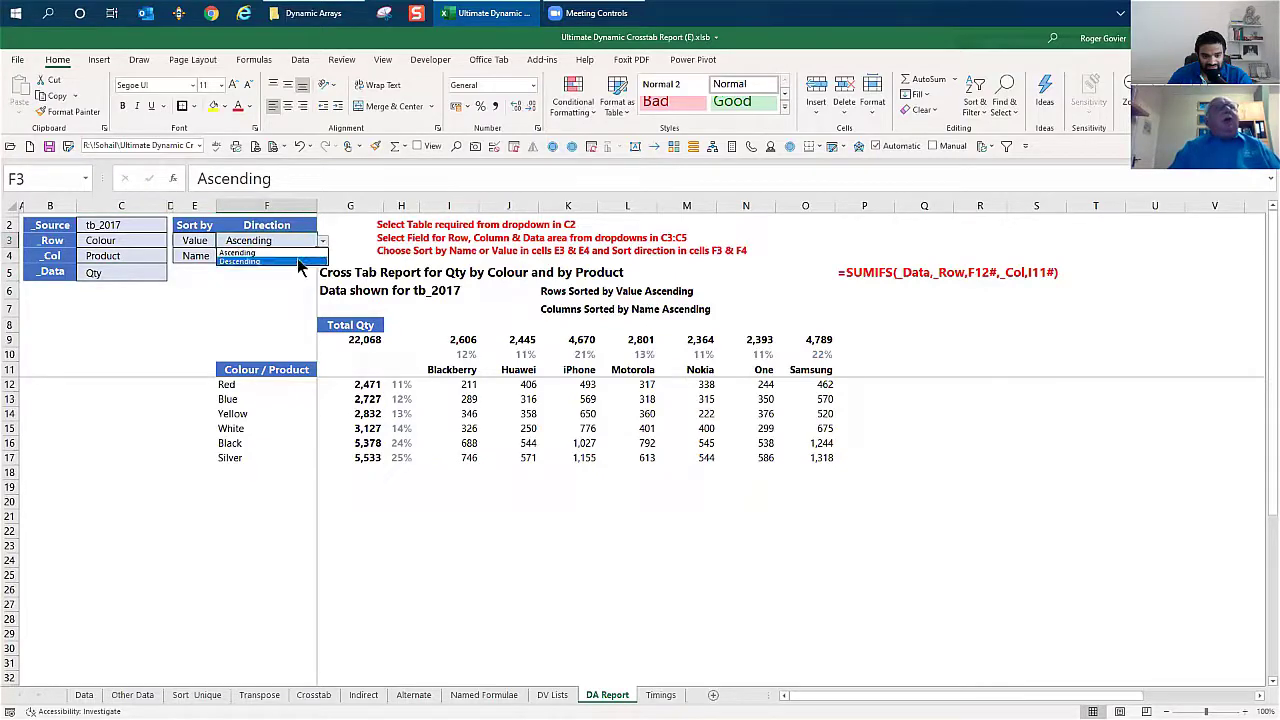
left_click(297, 260)
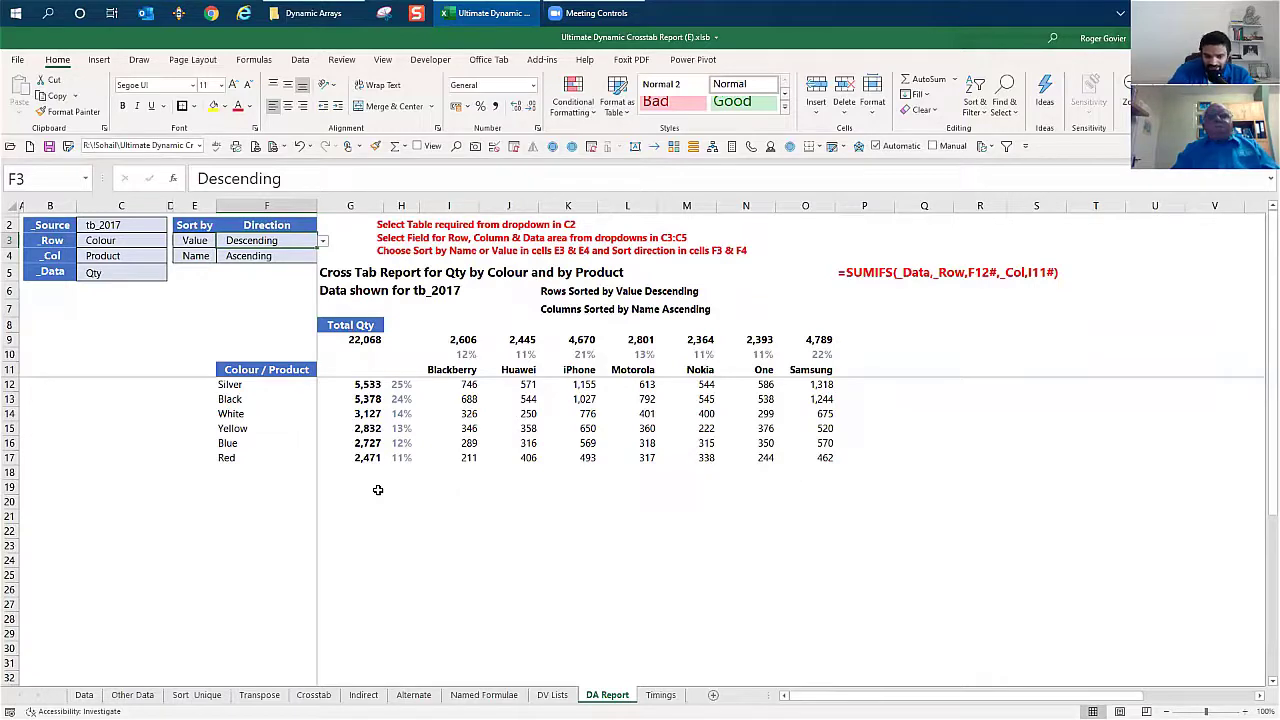
Glance at the Data sheet, and on the DA Report sheet inspect the formulas in P5, I12 and F12
left_click(84, 694)
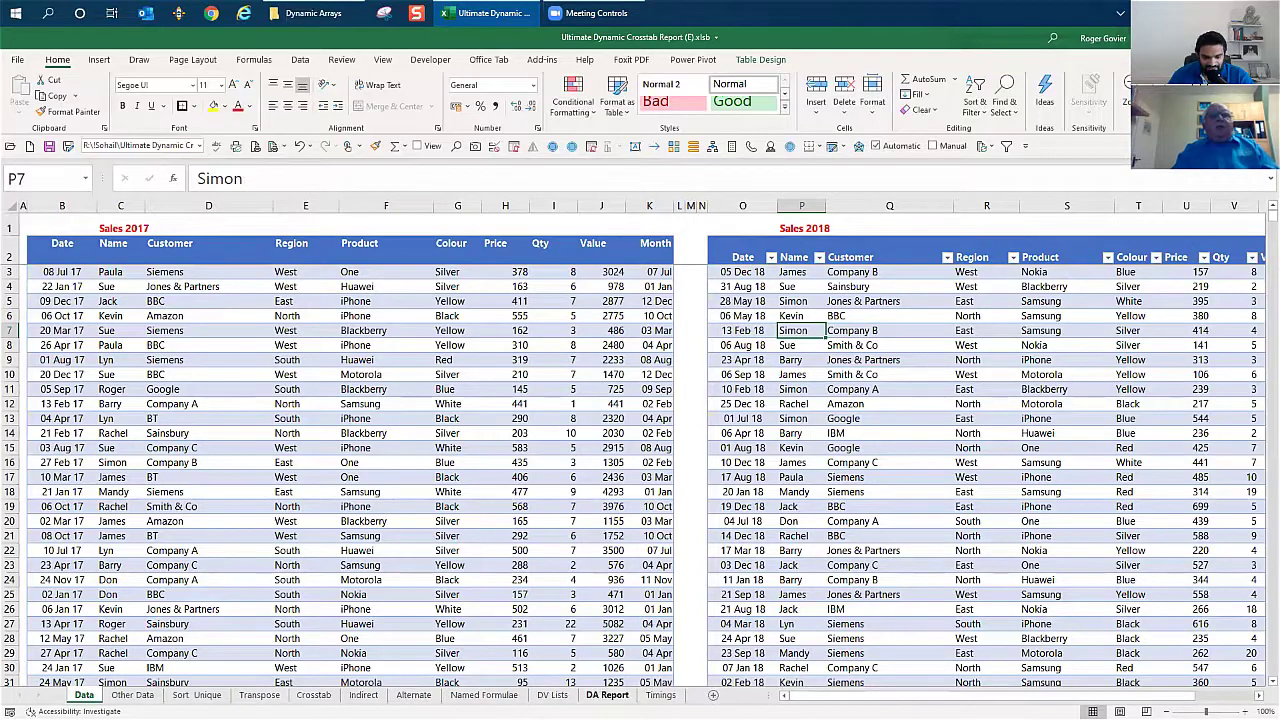
left_click(600, 697)
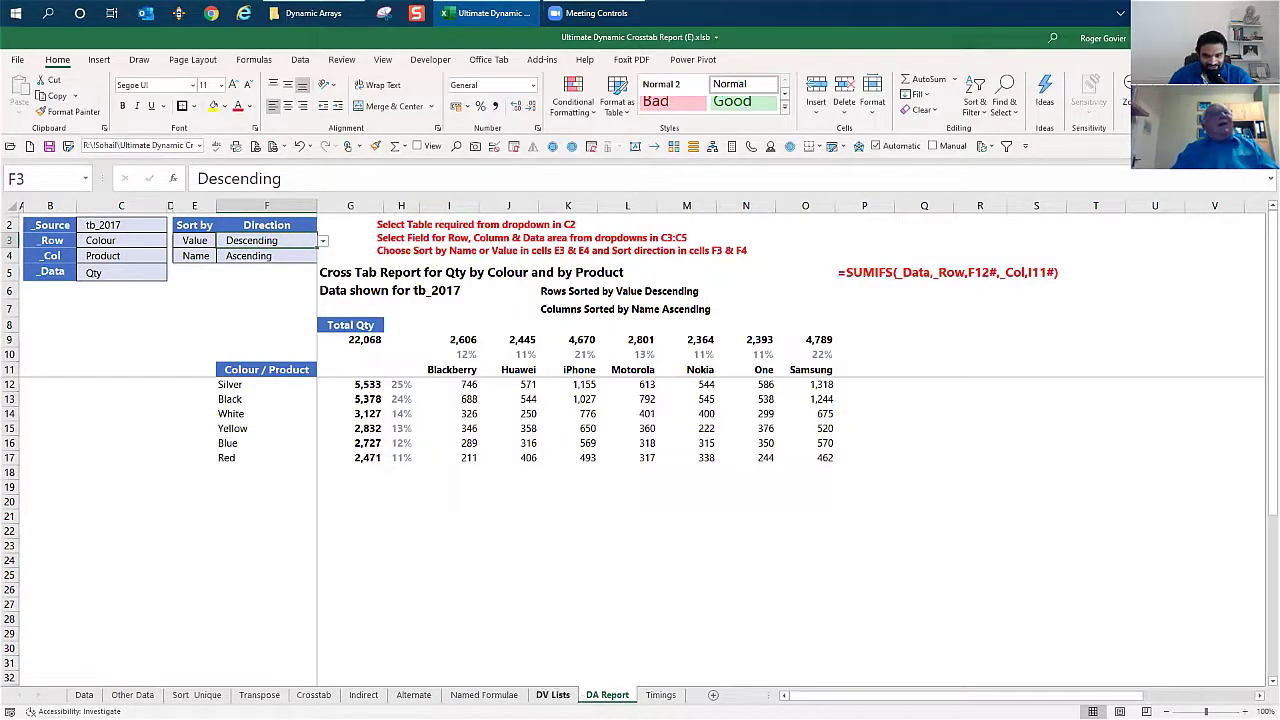
left_click(865, 272)
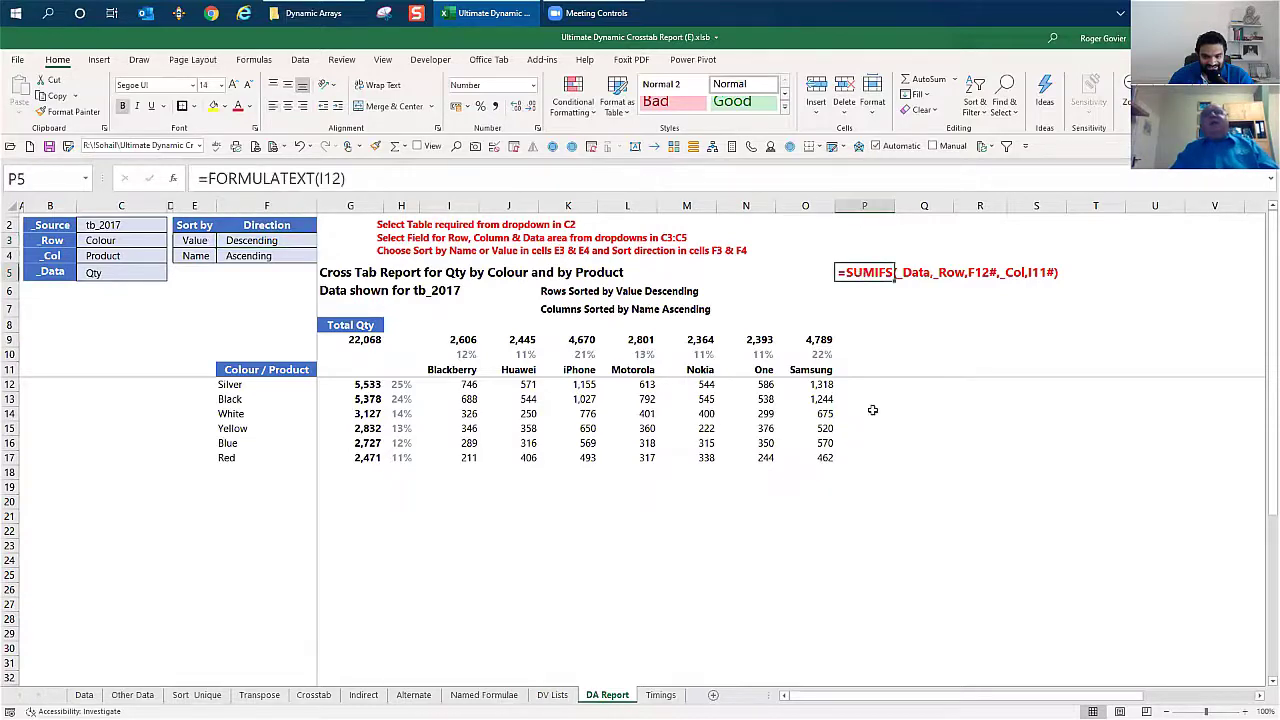
left_click(889, 309)
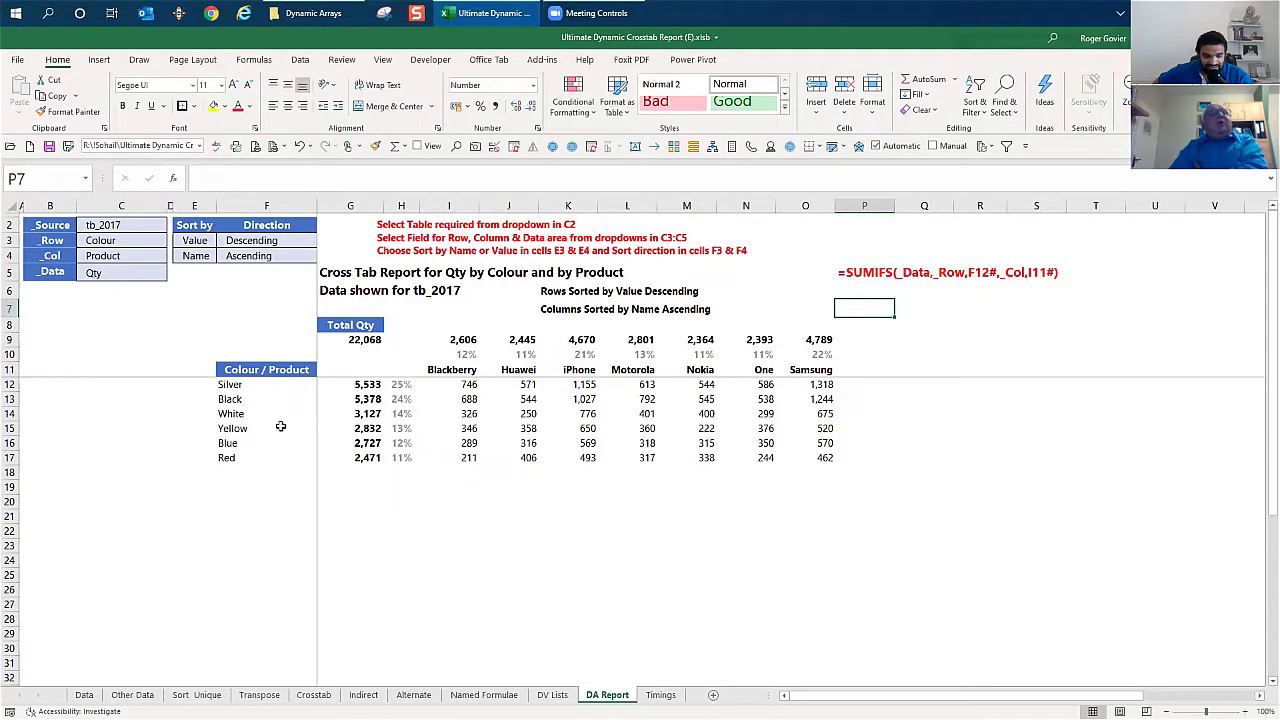
left_click(457, 385)
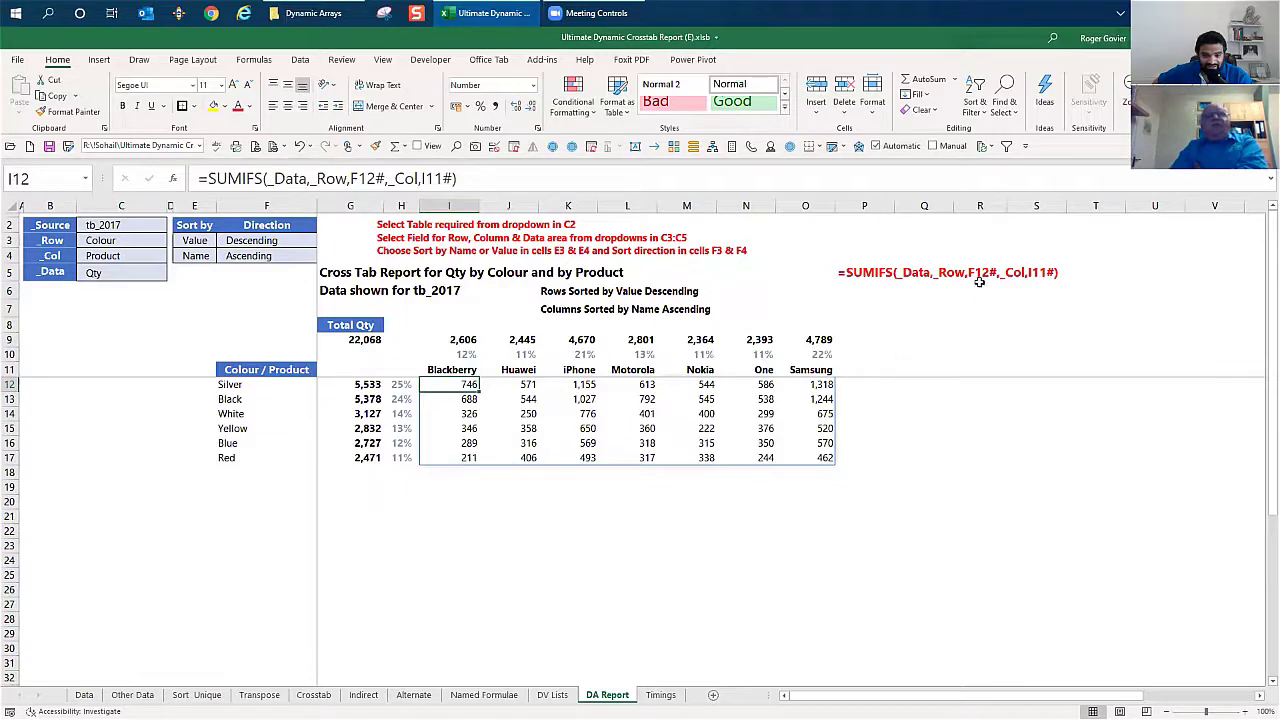
left_click(845, 272)
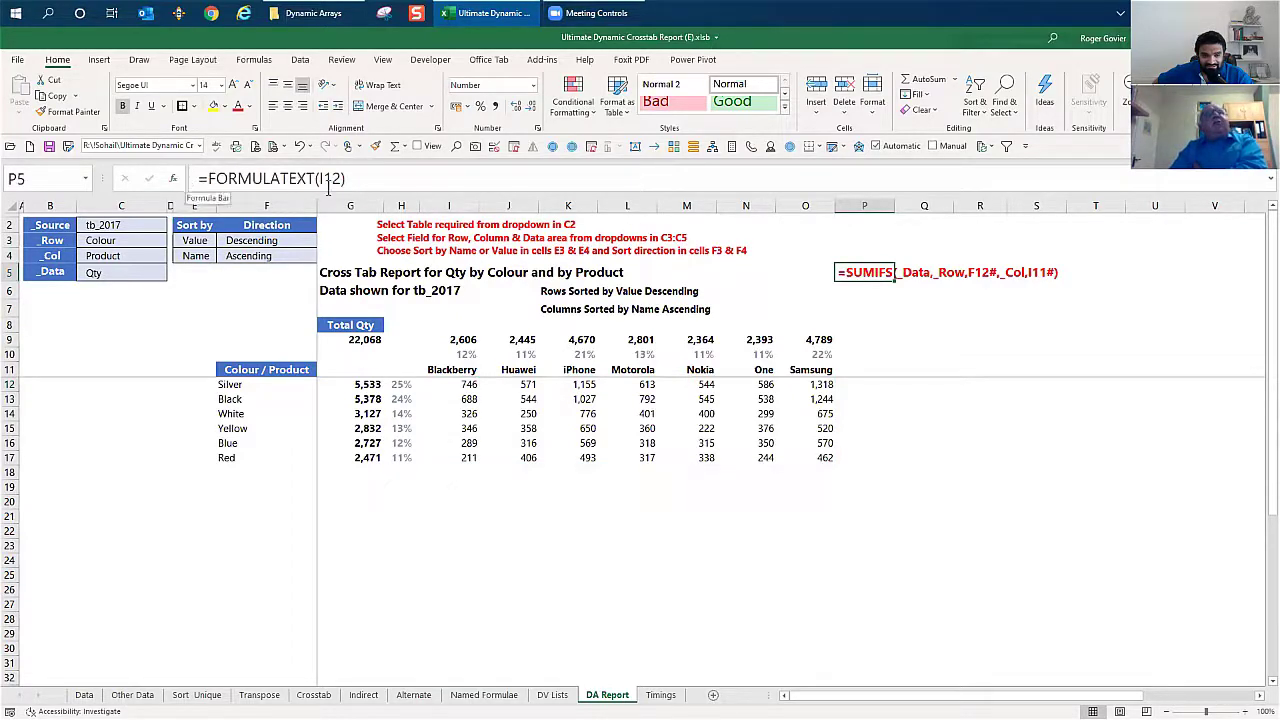
left_click(889, 306)
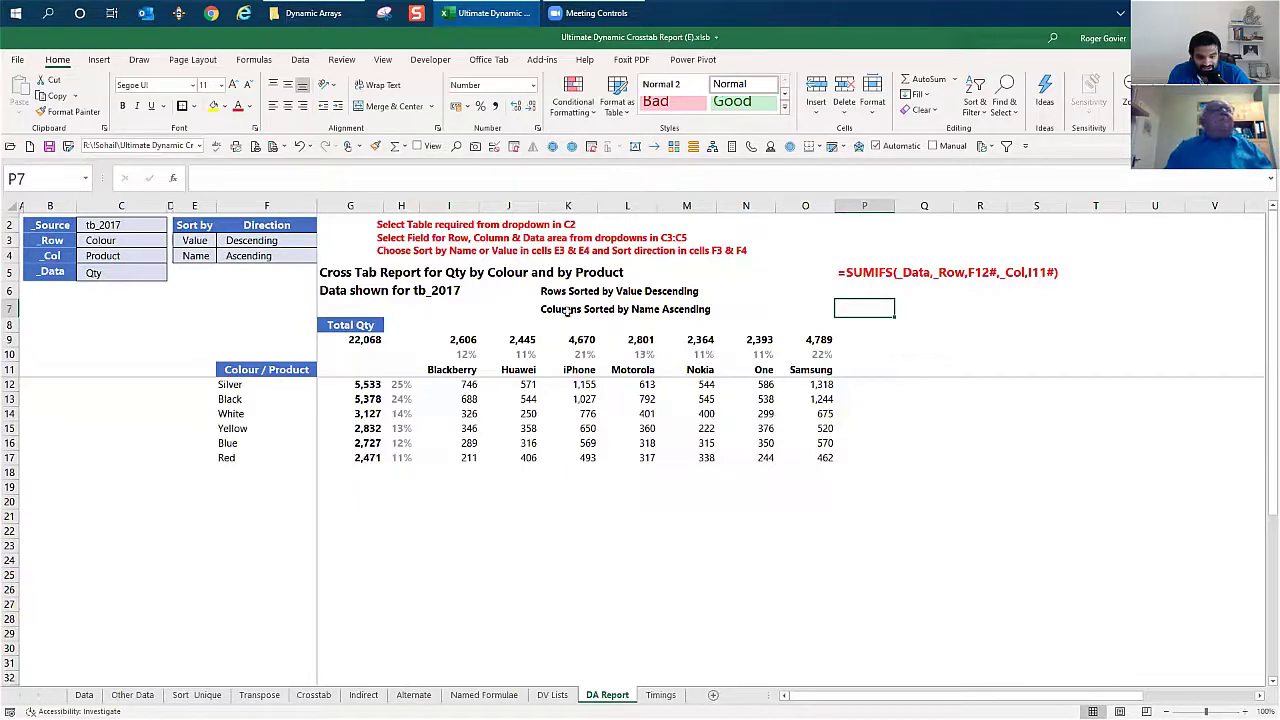
left_click(251, 386)
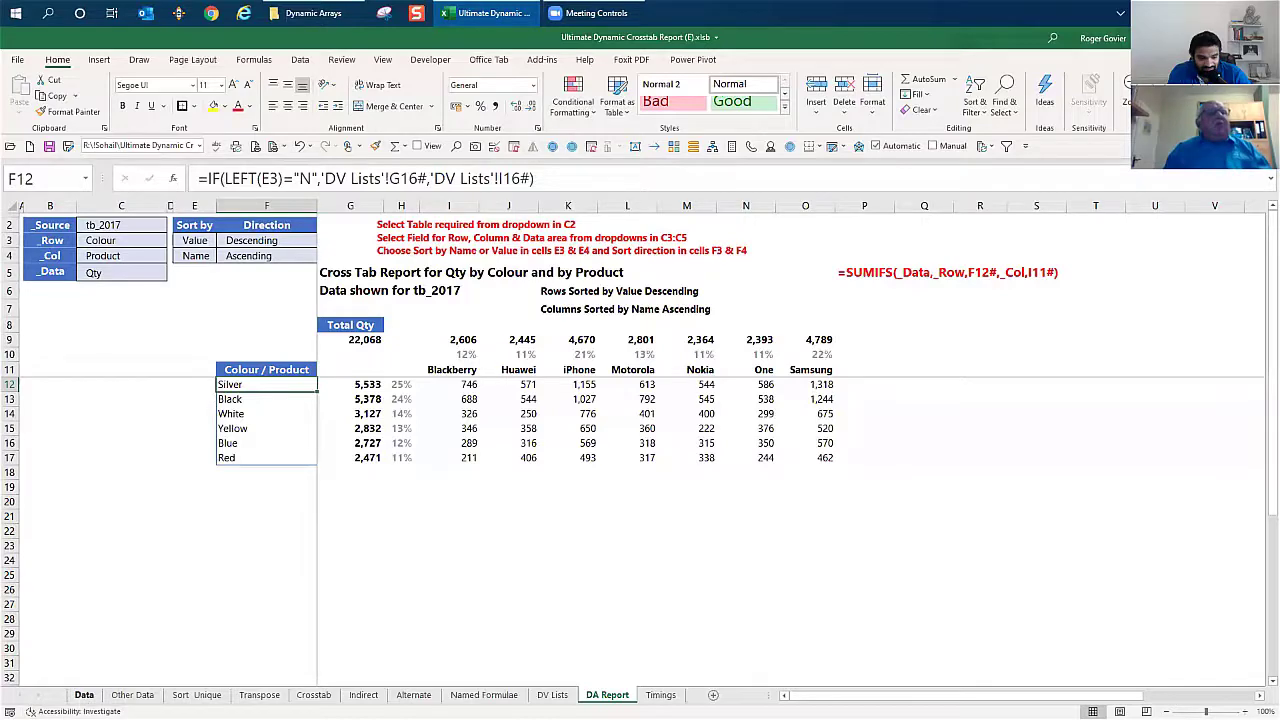
Check the table names of the Sales 2017 and Sales 2018 tables on the Data sheet
left_click(84, 694)
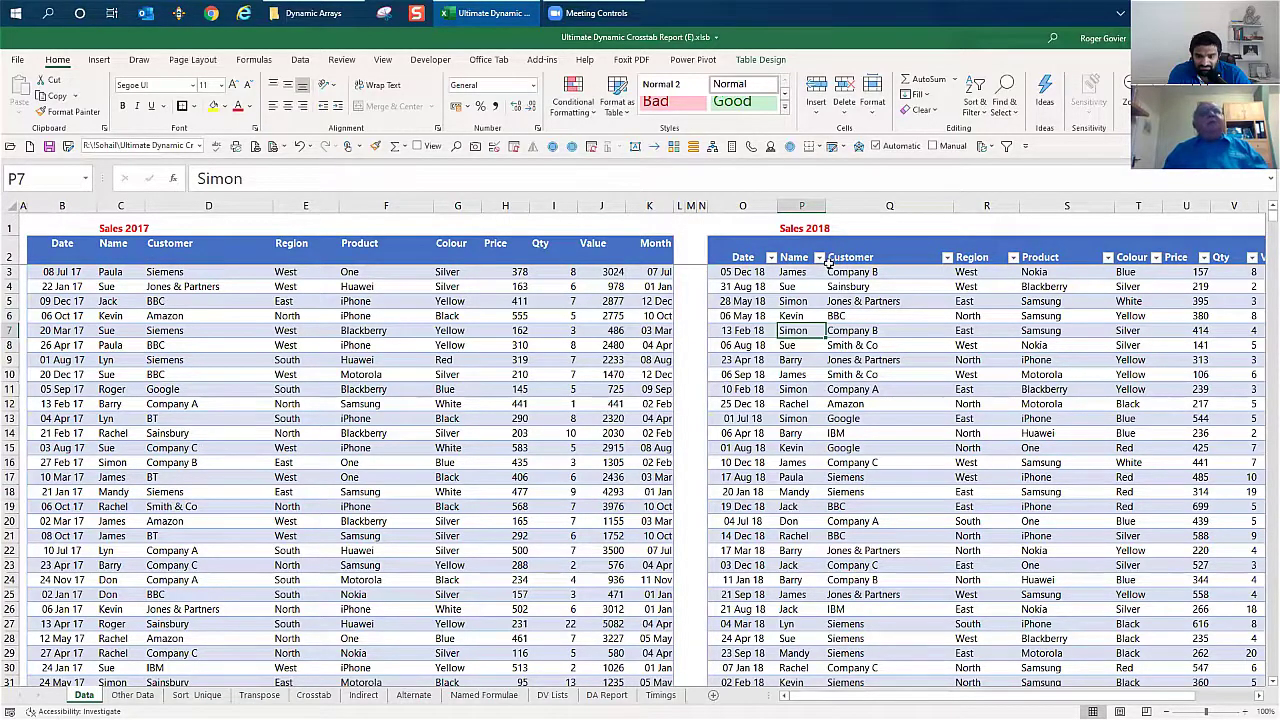
left_click(366, 257)
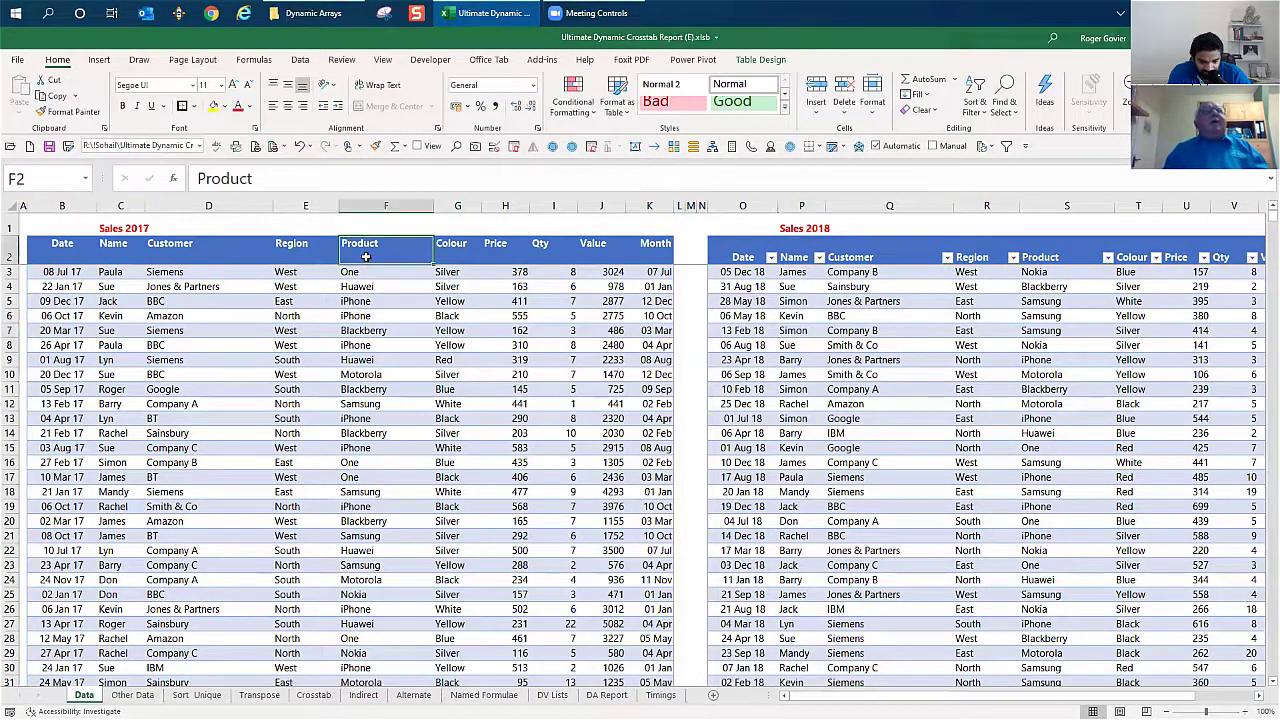
left_click(760, 60)
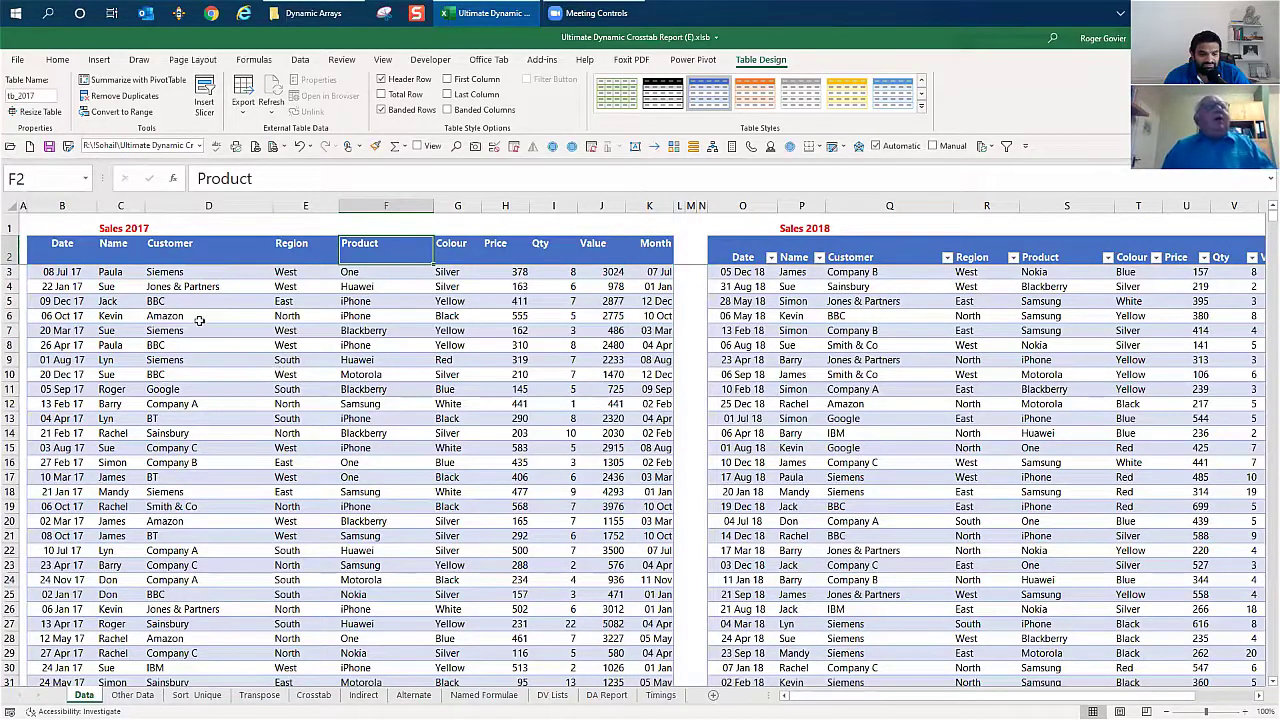
left_click(235, 403)
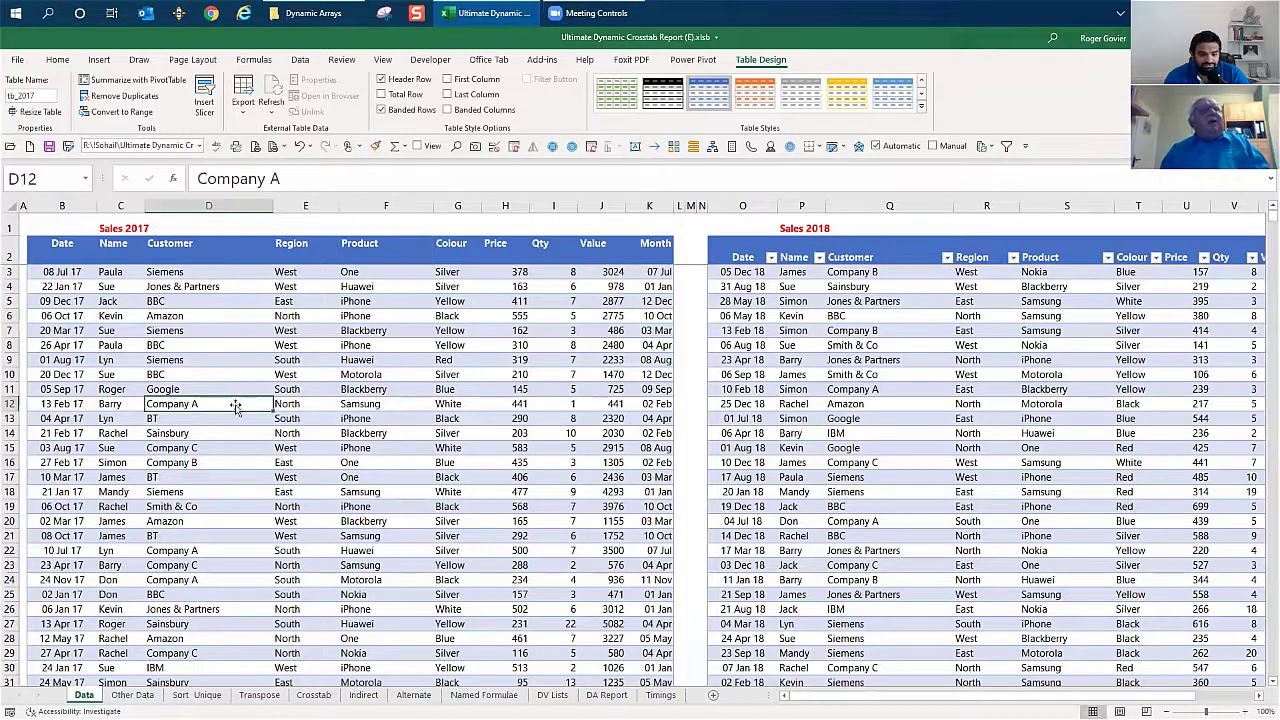
left_click(912, 446)
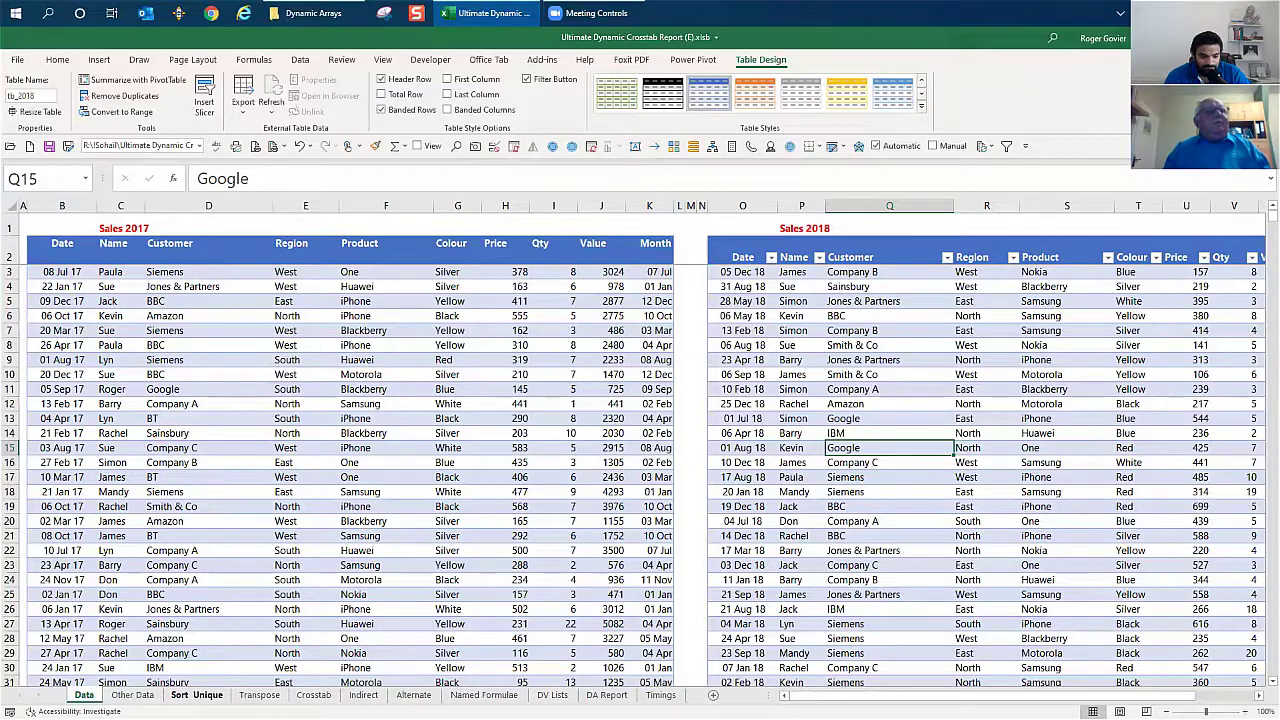
Inspect the UNIQUE formulas for names in B12 and products in D12 on the Sort_Unique sheet
left_click(205, 700)
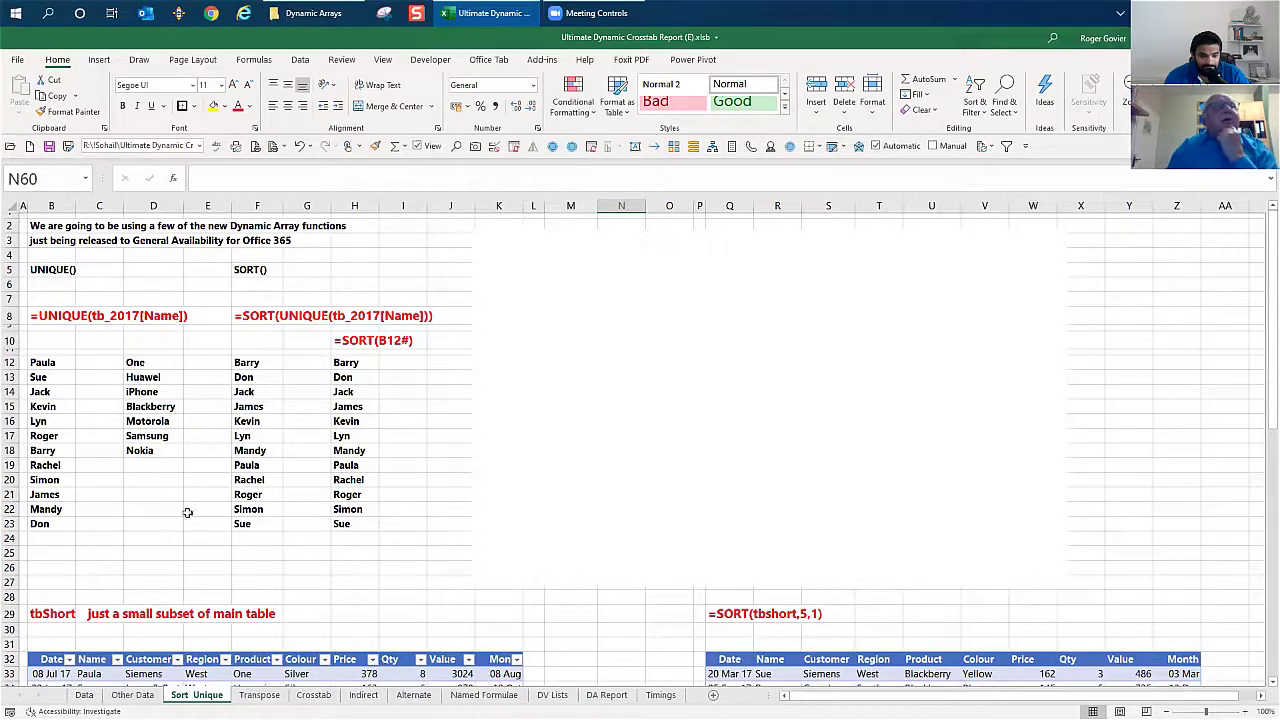
left_click(84, 694)
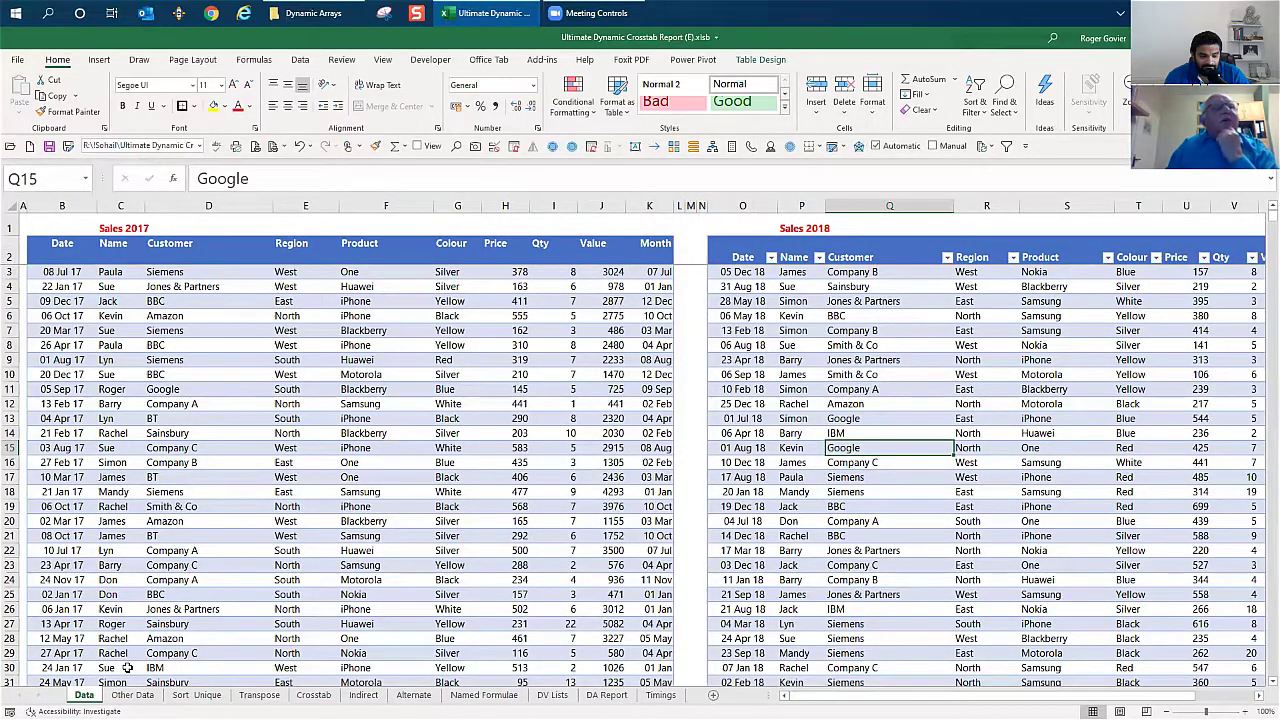
left_click(196, 694)
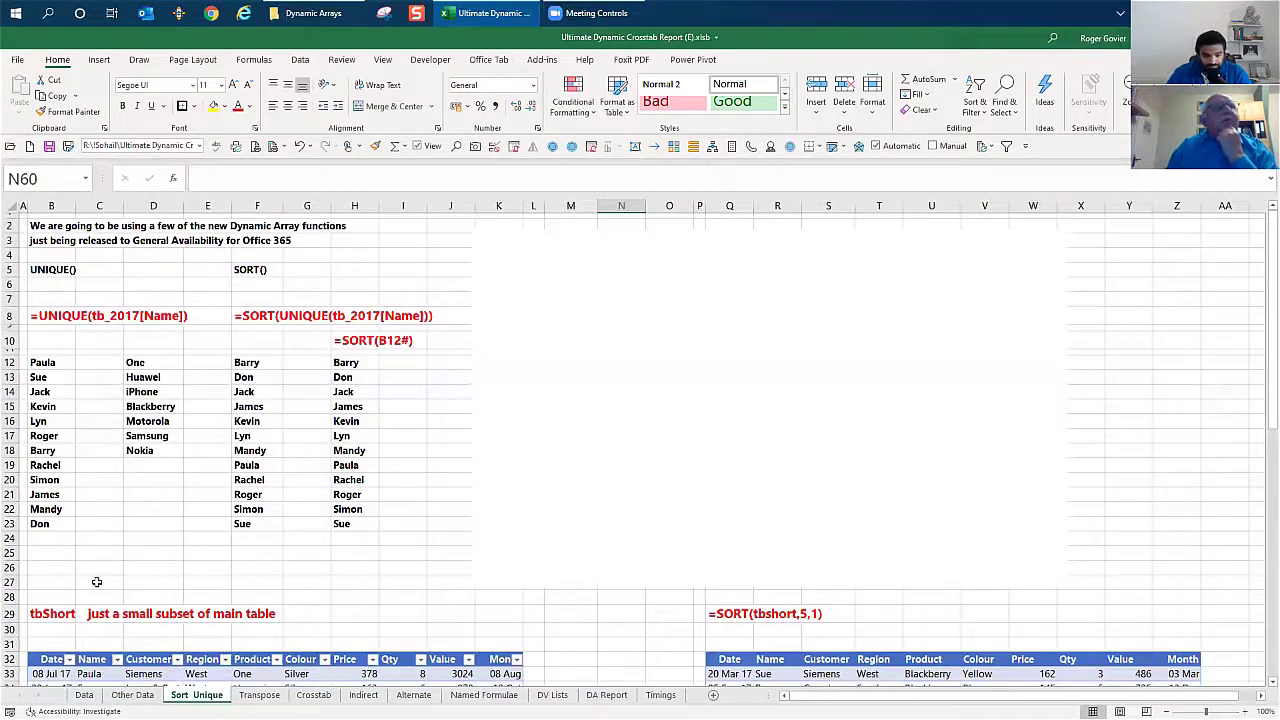
left_click(31, 363)
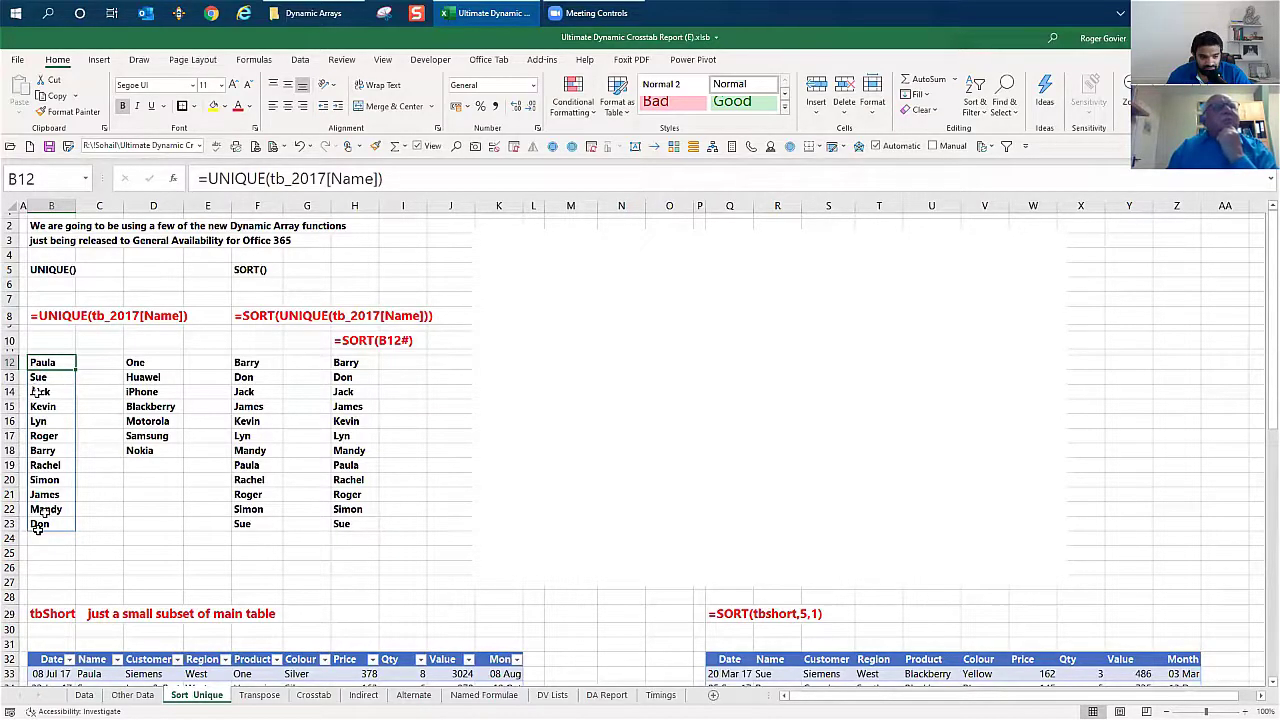
left_click(140, 361)
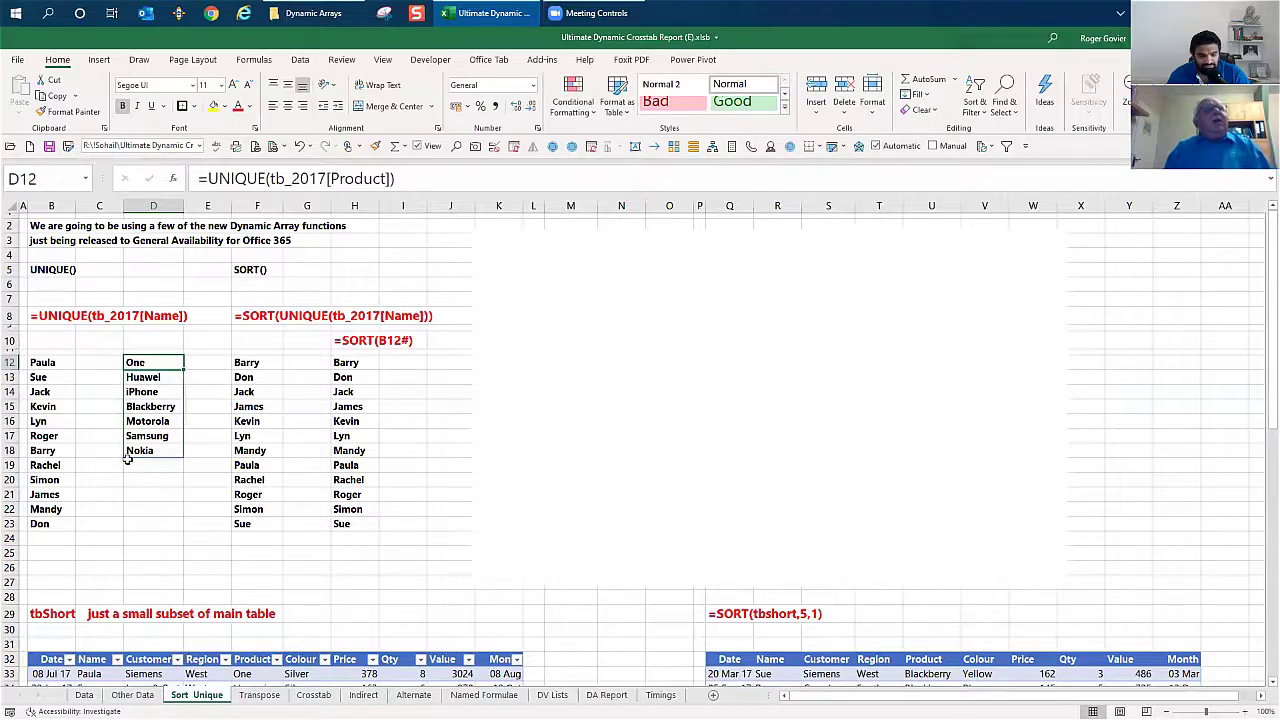
Compare the UNIQUE formula in B12 with the formula shown for spilled cells B13, B14 and B16
left_click(40, 367)
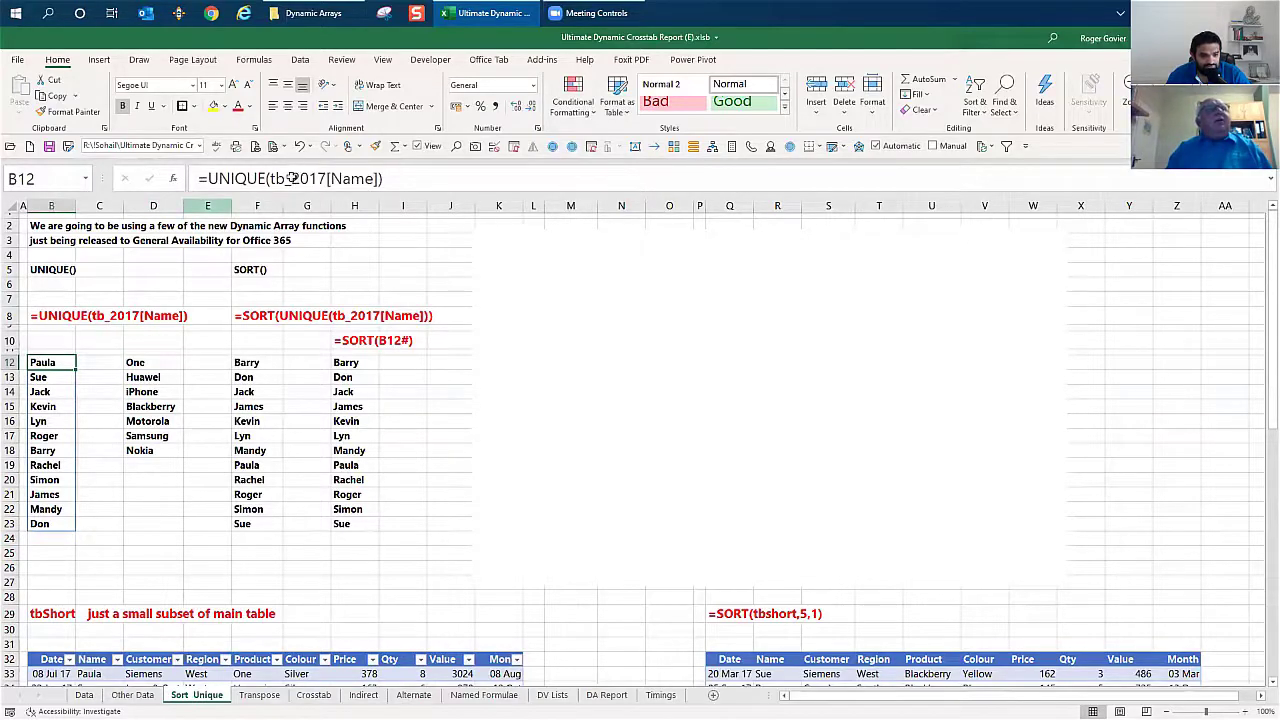
left_click(60, 378)
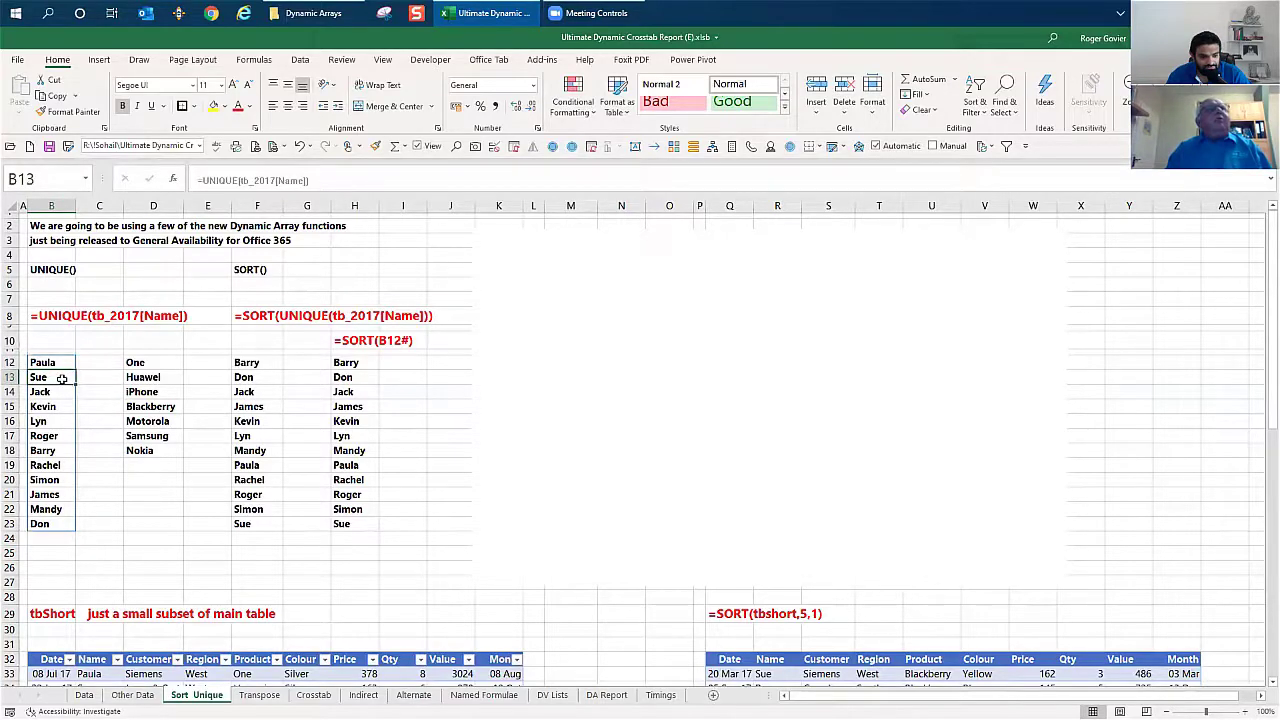
left_click(68, 392)
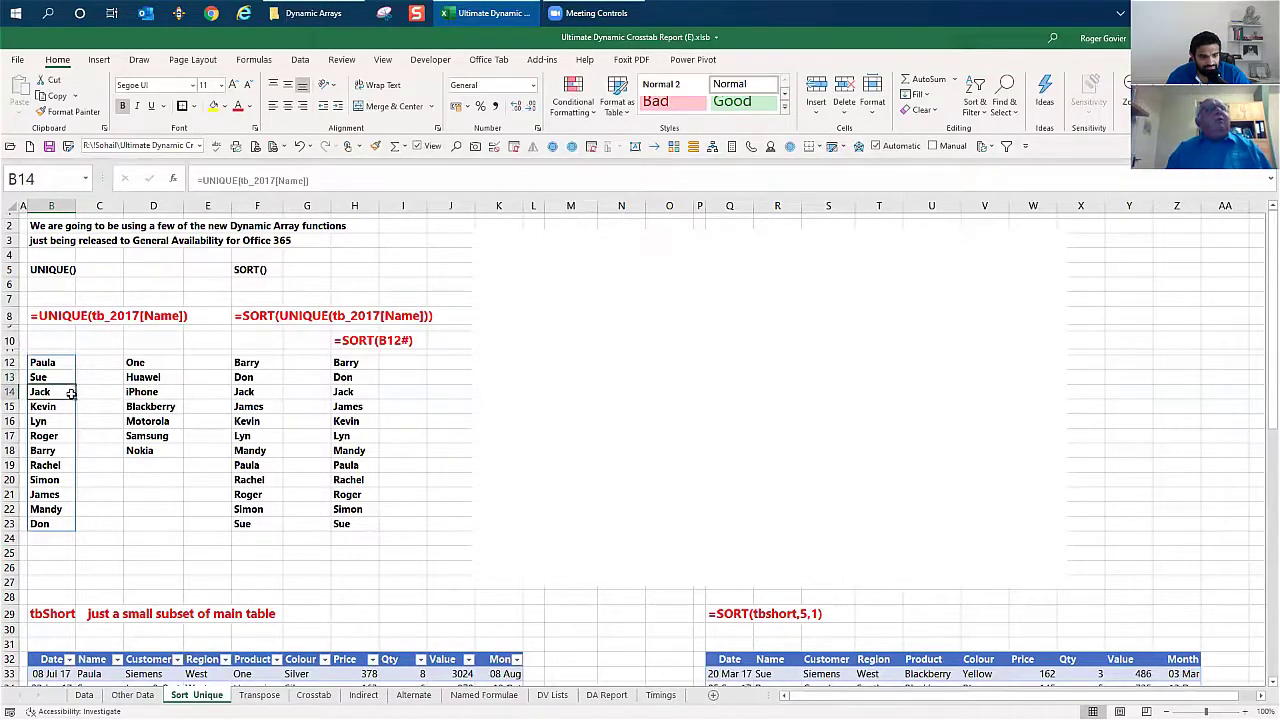
left_click(68, 421)
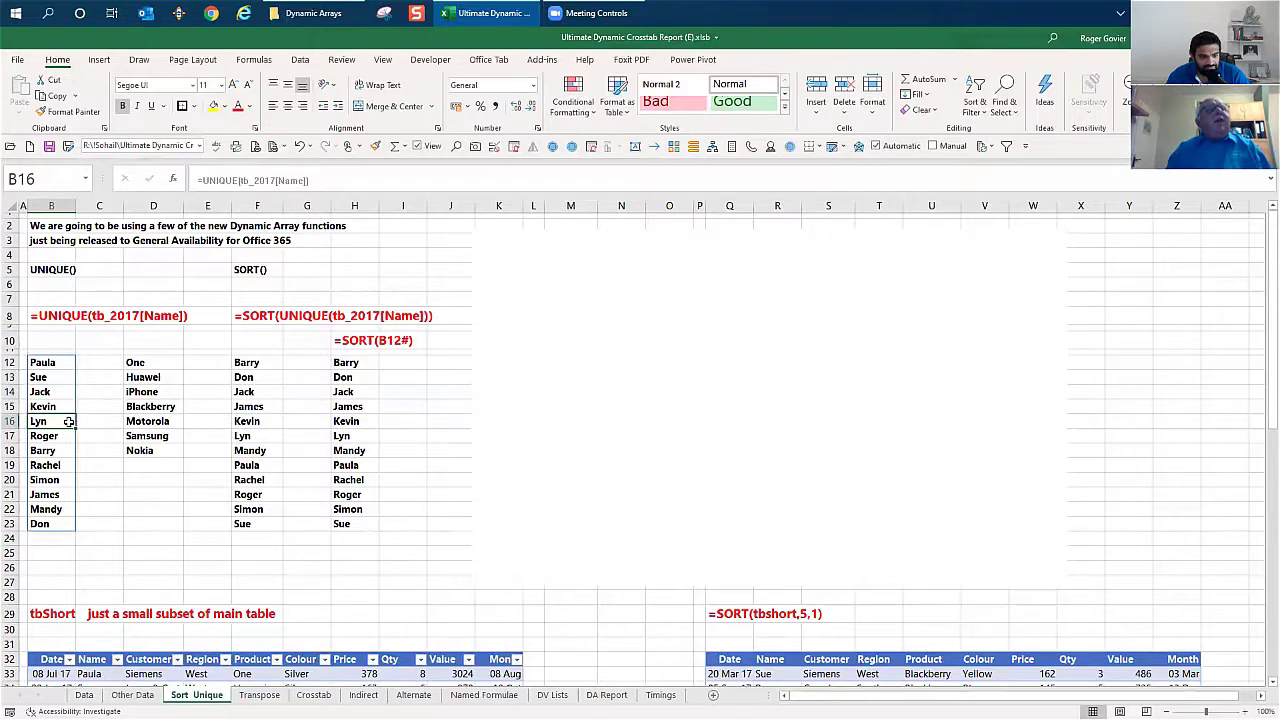
left_click(50, 366)
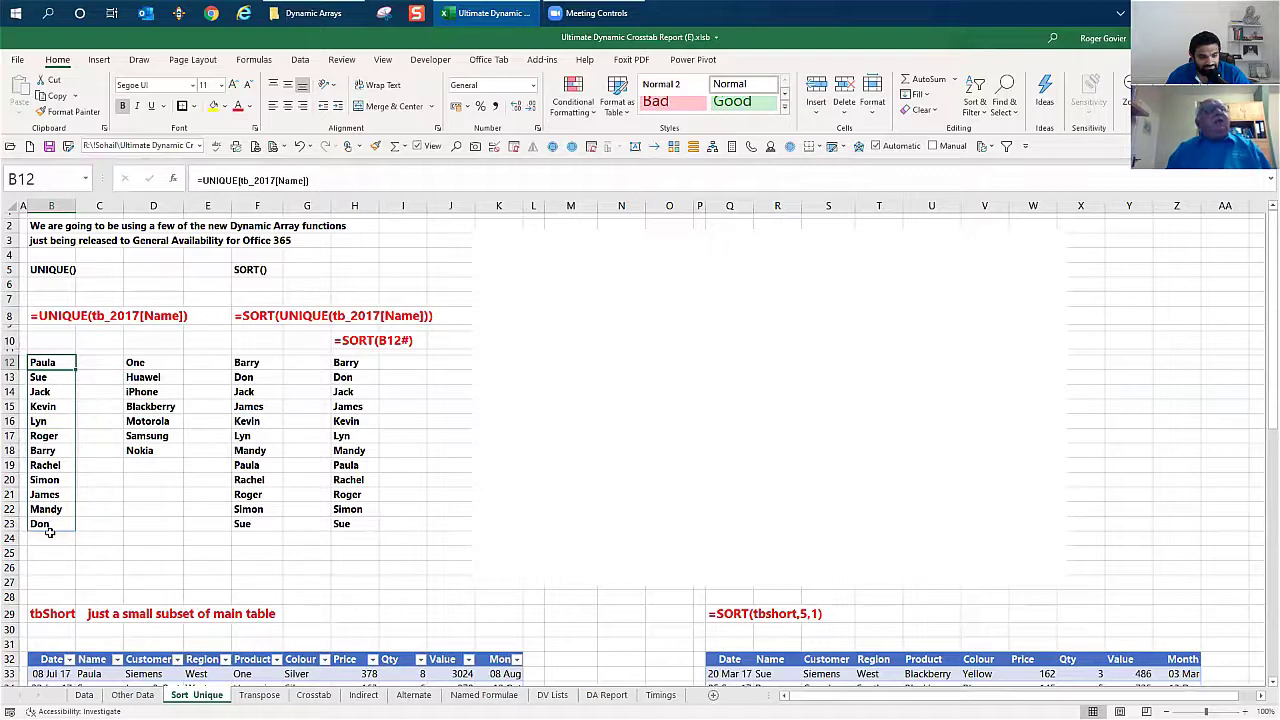
Enter hello in the spilled cell B17 to block the UNIQUE list of names, and delete the entry again
left_click(36, 437)
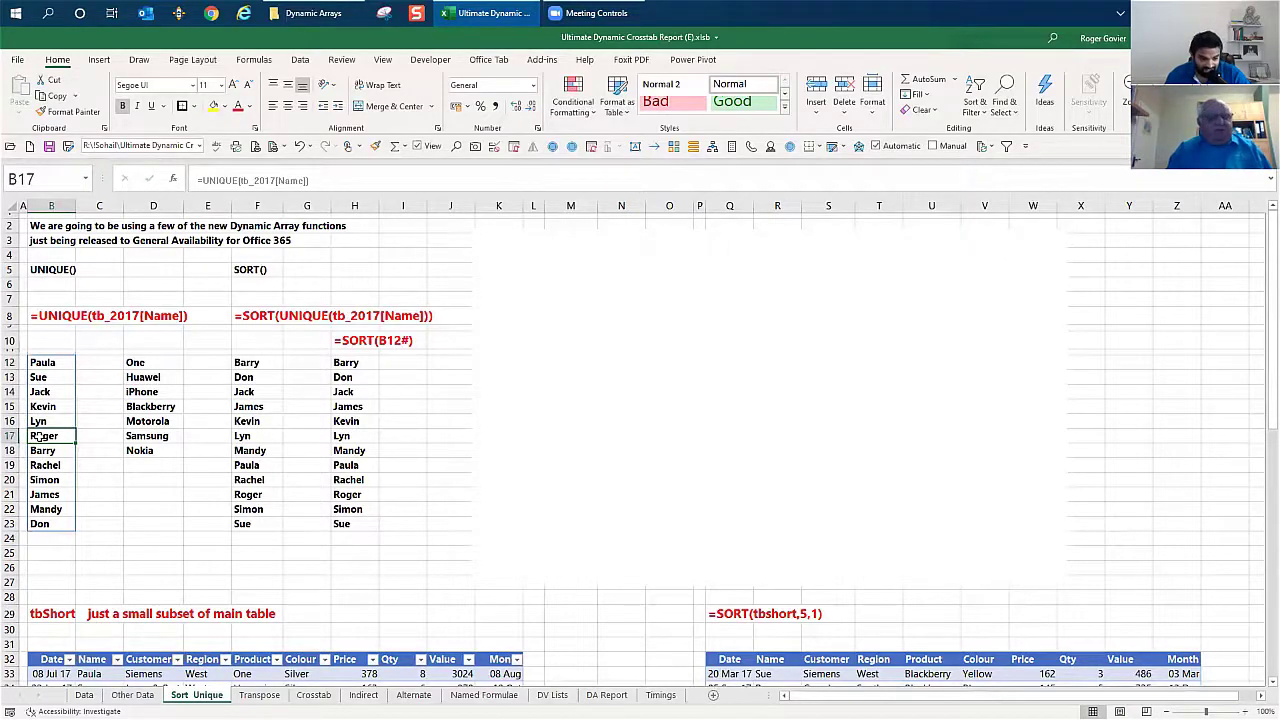
type("hellp")
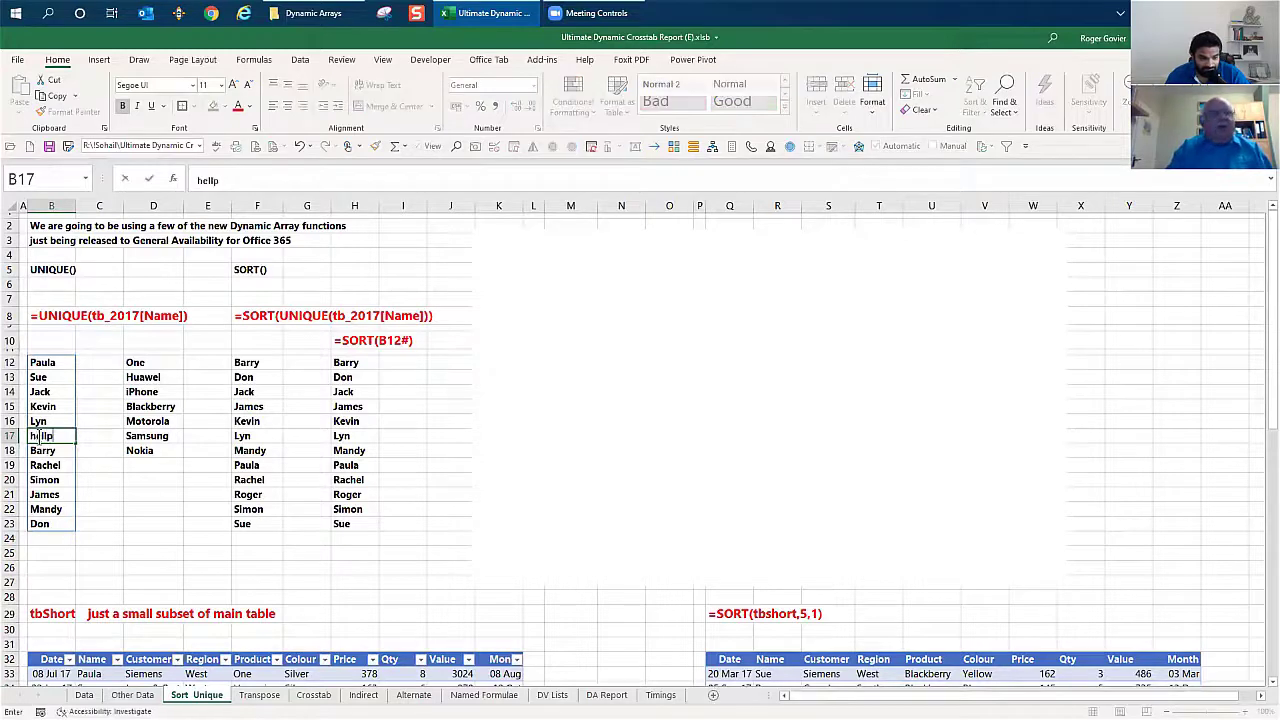
key("BackSpace")
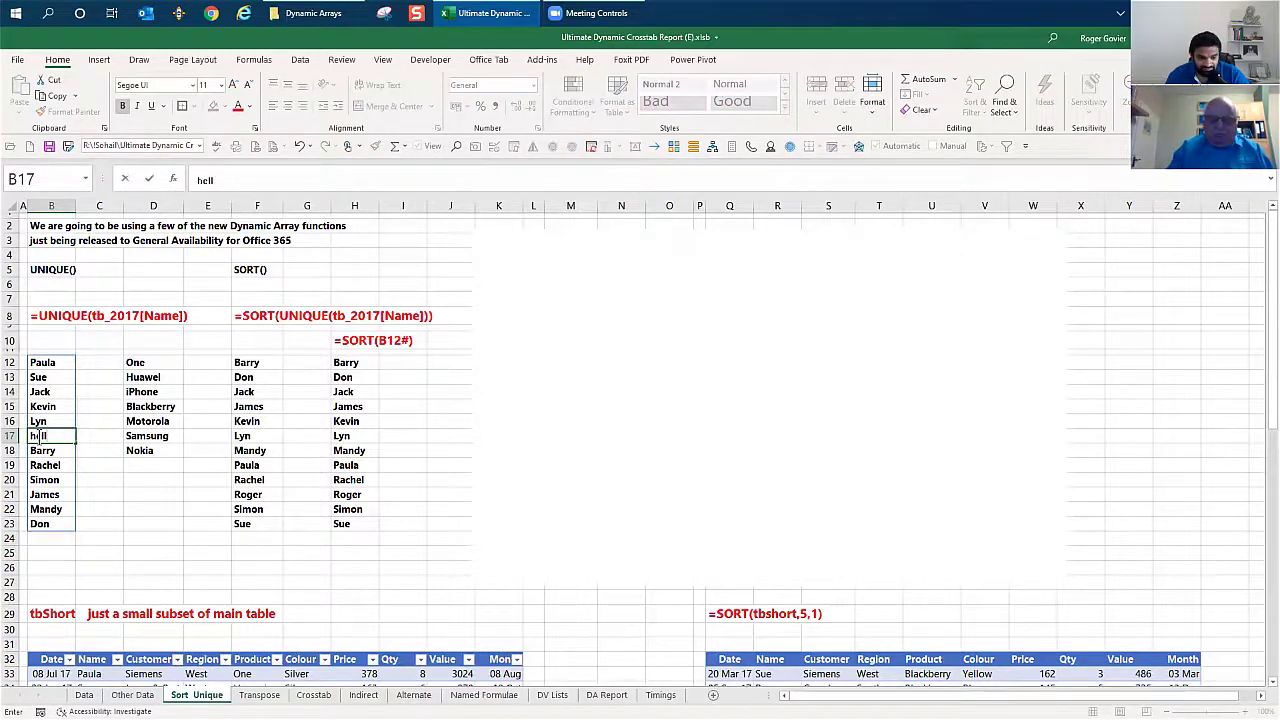
key("Return")
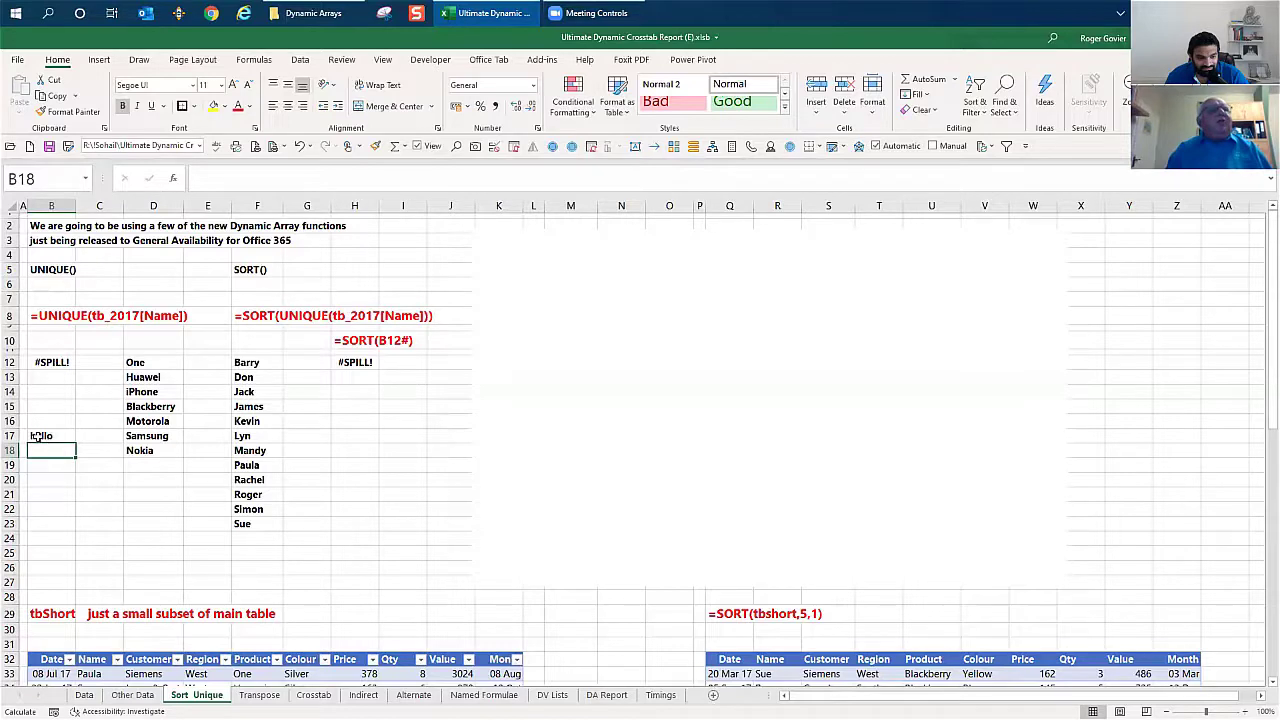
left_click(36, 437)
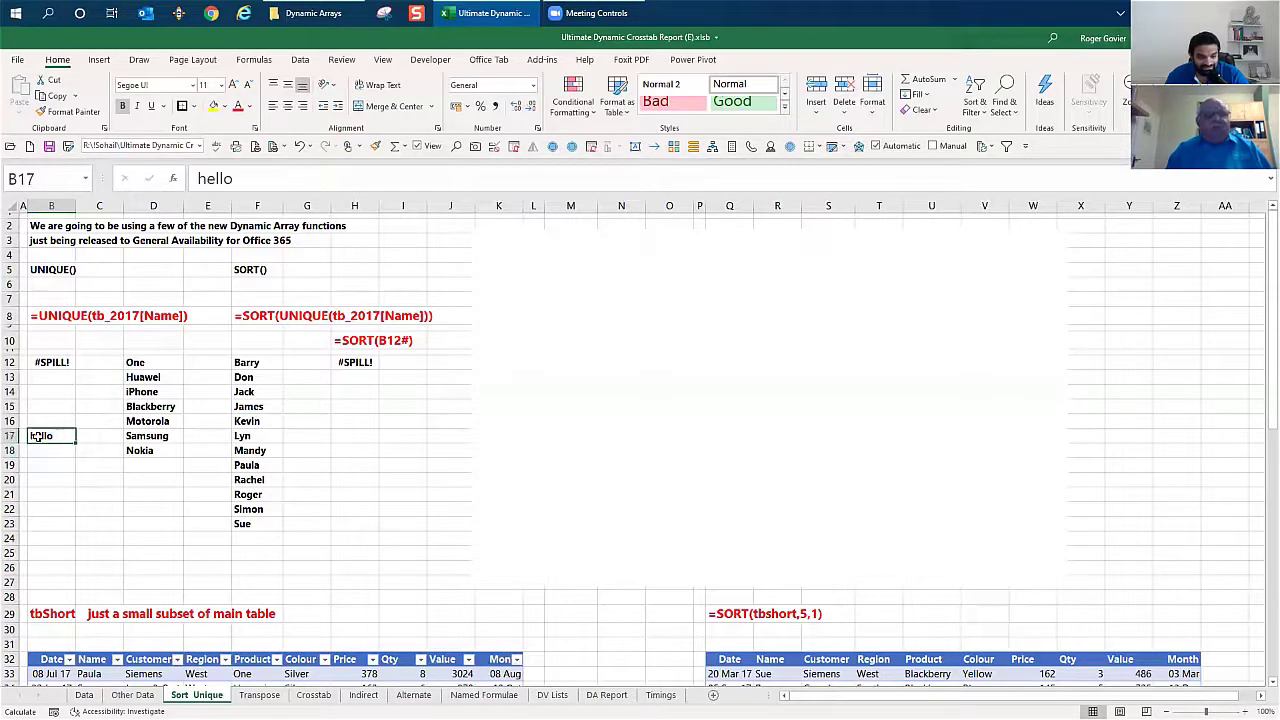
key("Delete")
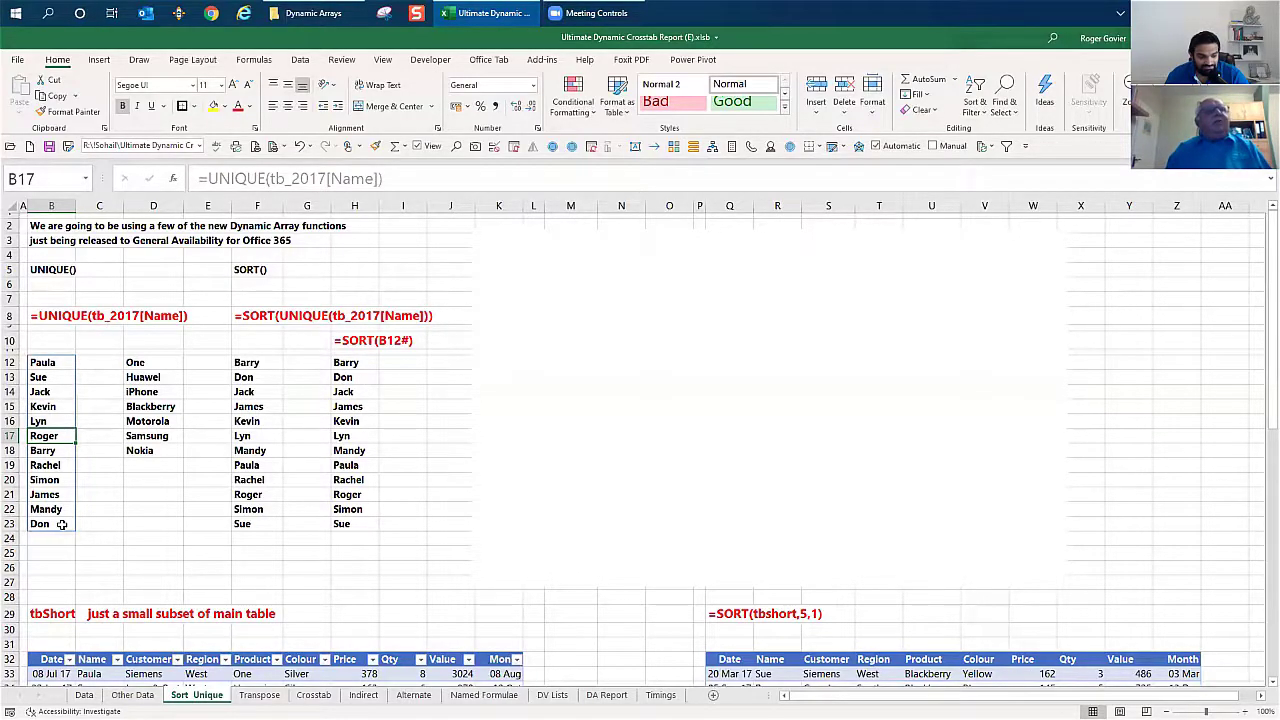
Examine the spill range of the UNIQUE formula in B12 and the SORT(UNIQUE()) formula in F12
left_click(48, 362)
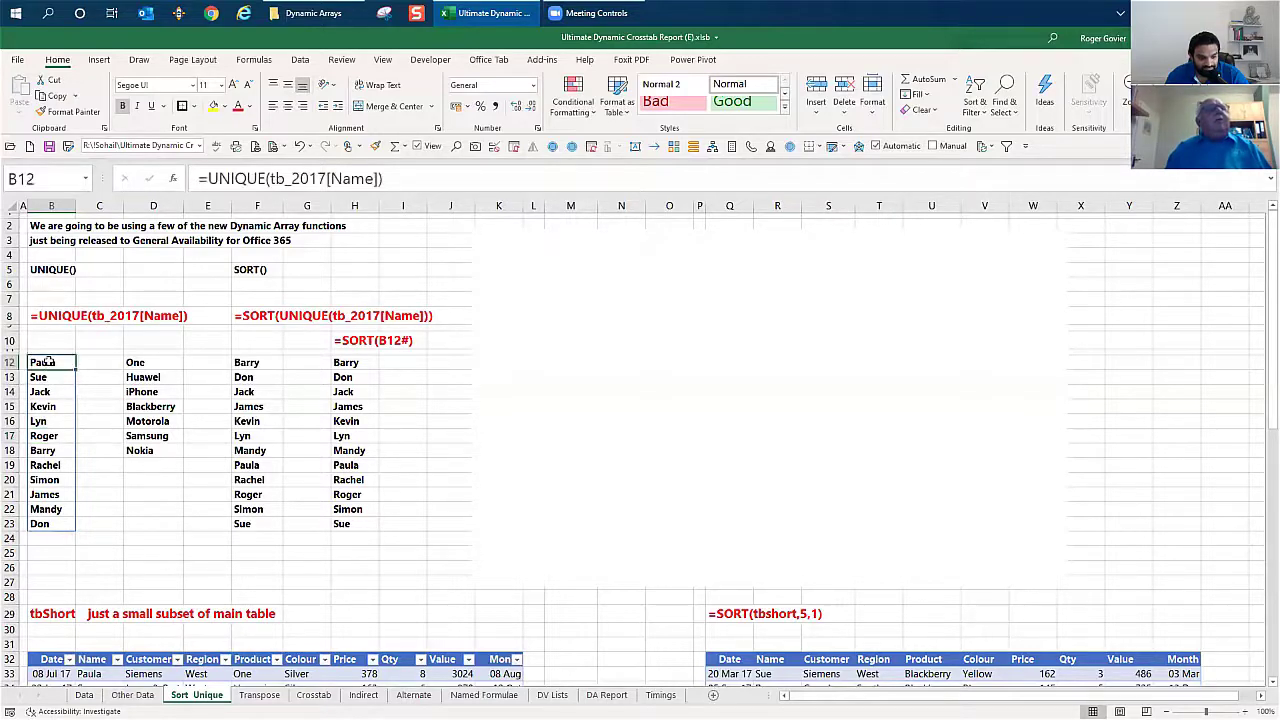
left_click_drag(48, 362, 60, 517)
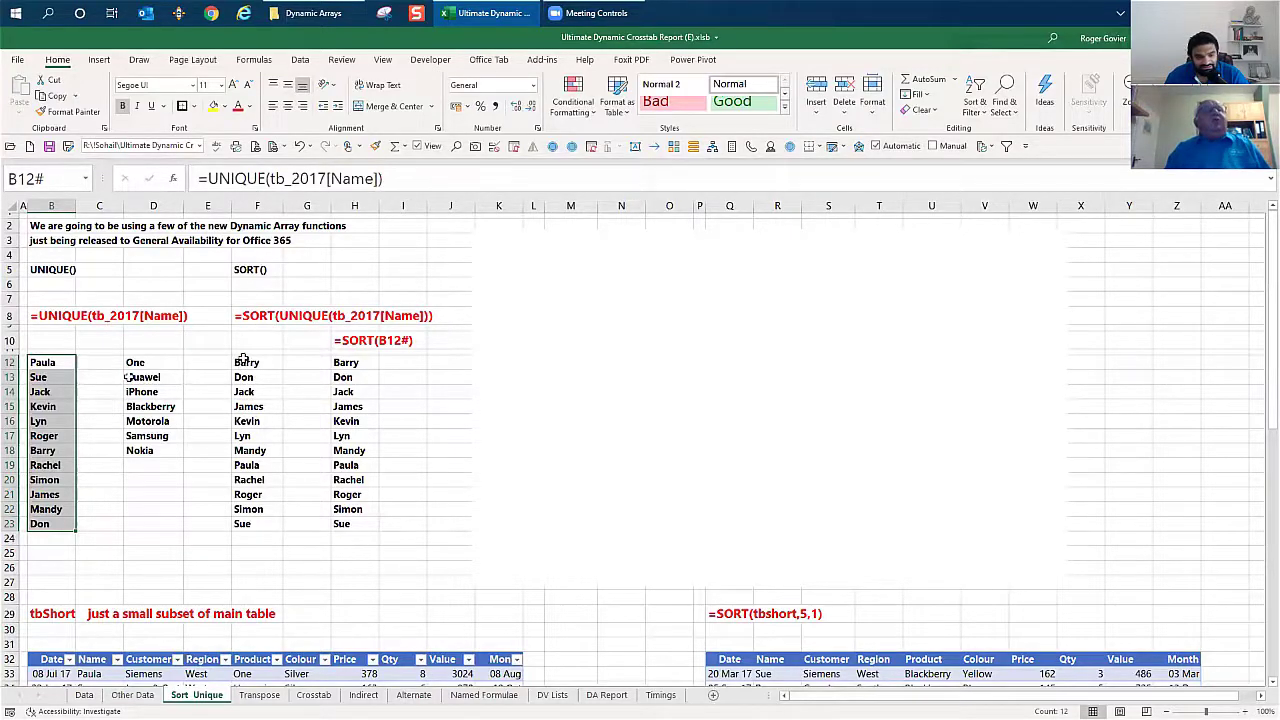
left_click(247, 270)
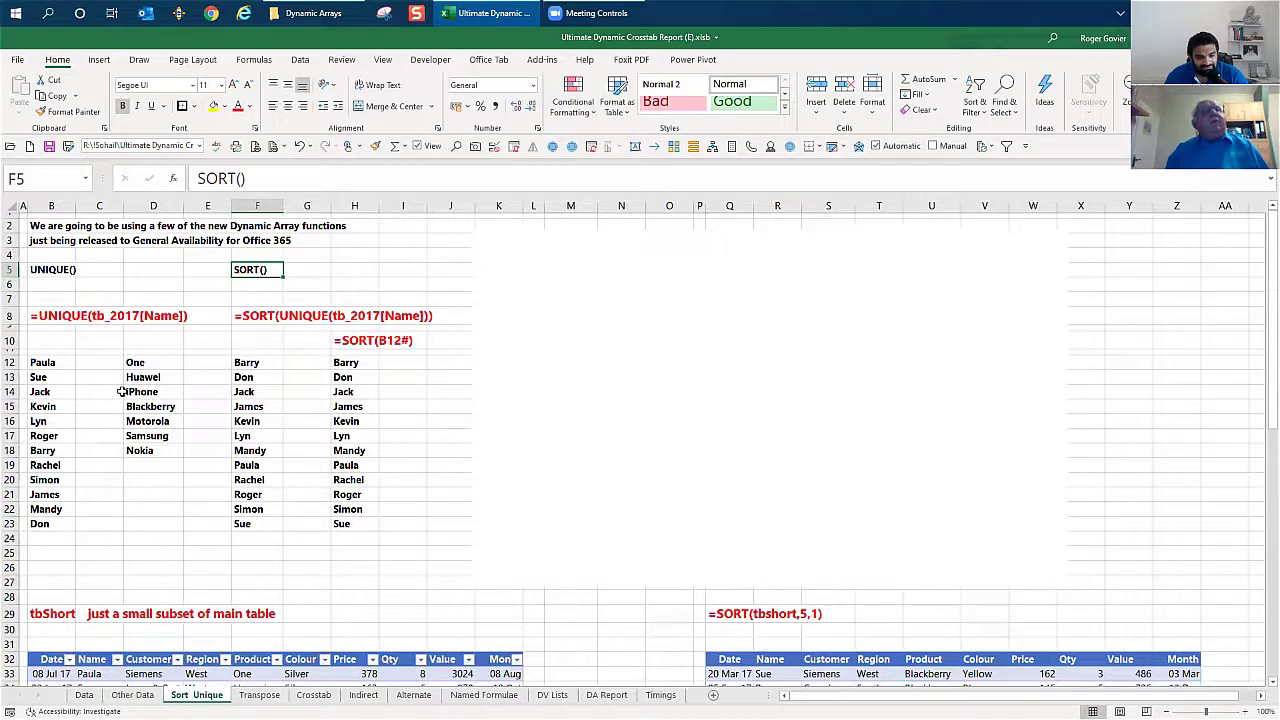
left_click(24, 540)
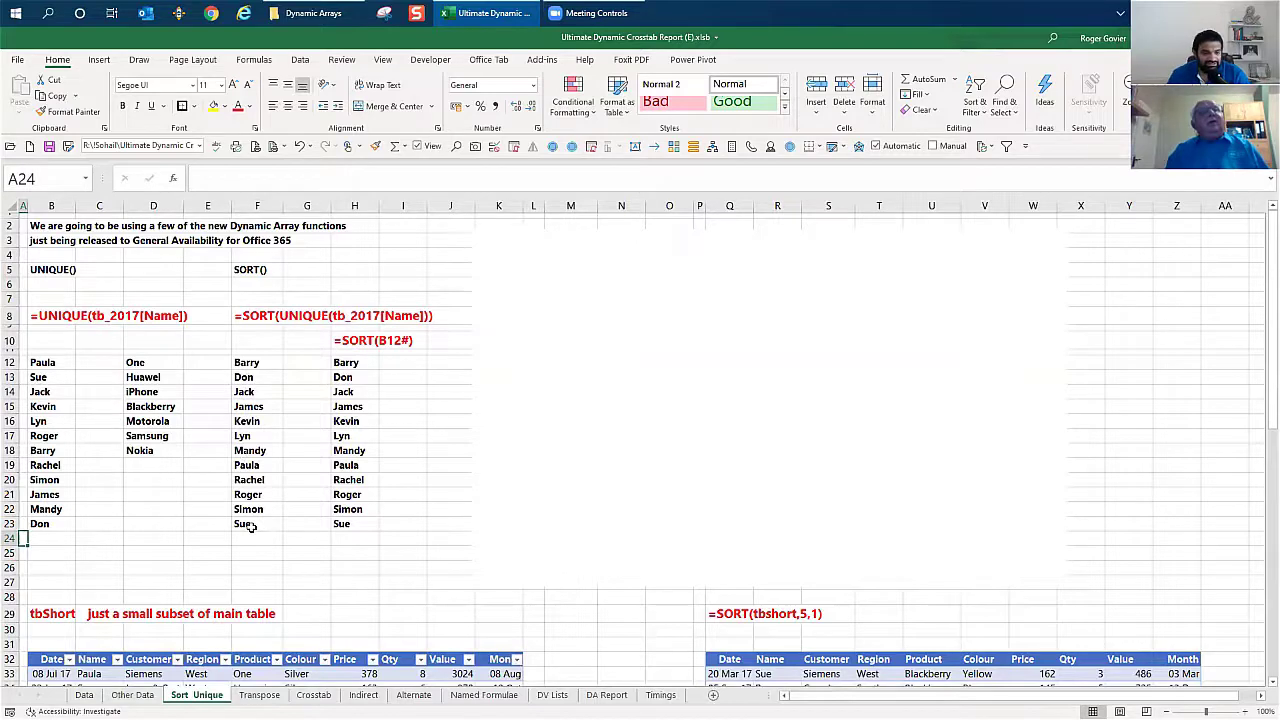
left_click(248, 363)
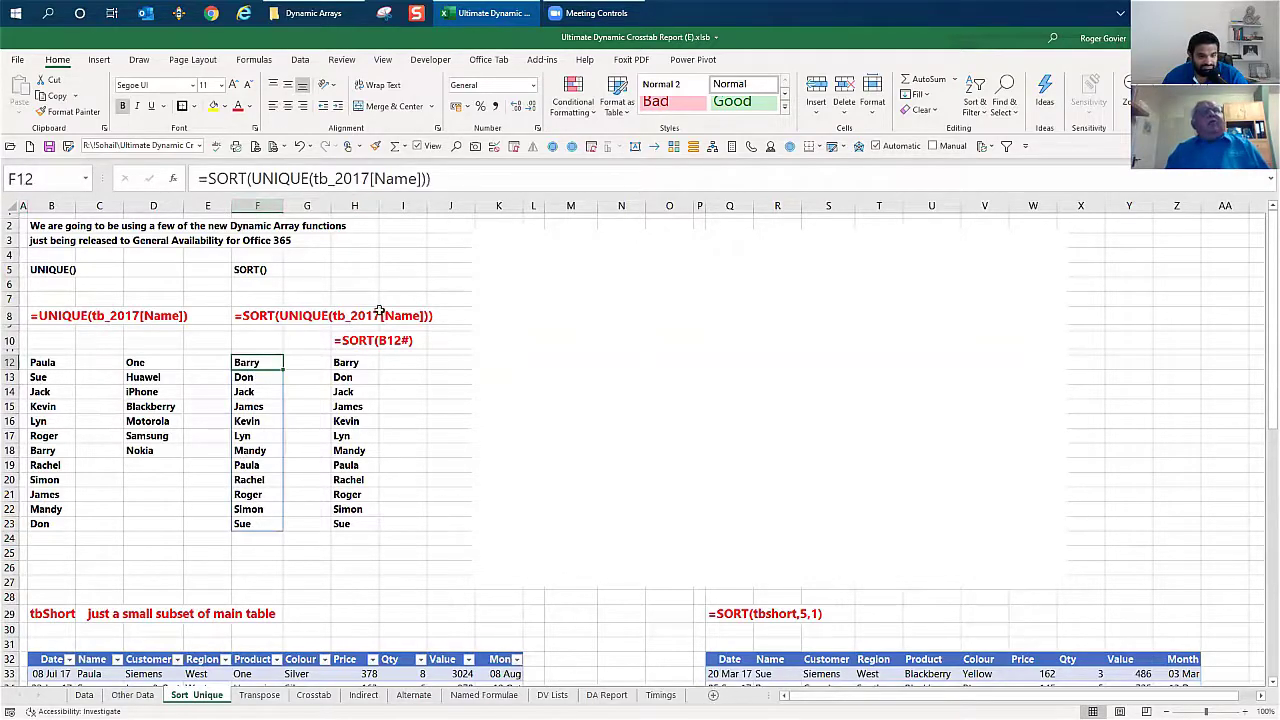
Change the formula in H12 to =SORT(B12#,,-1) so the names sort in descending order
left_click(349, 362)
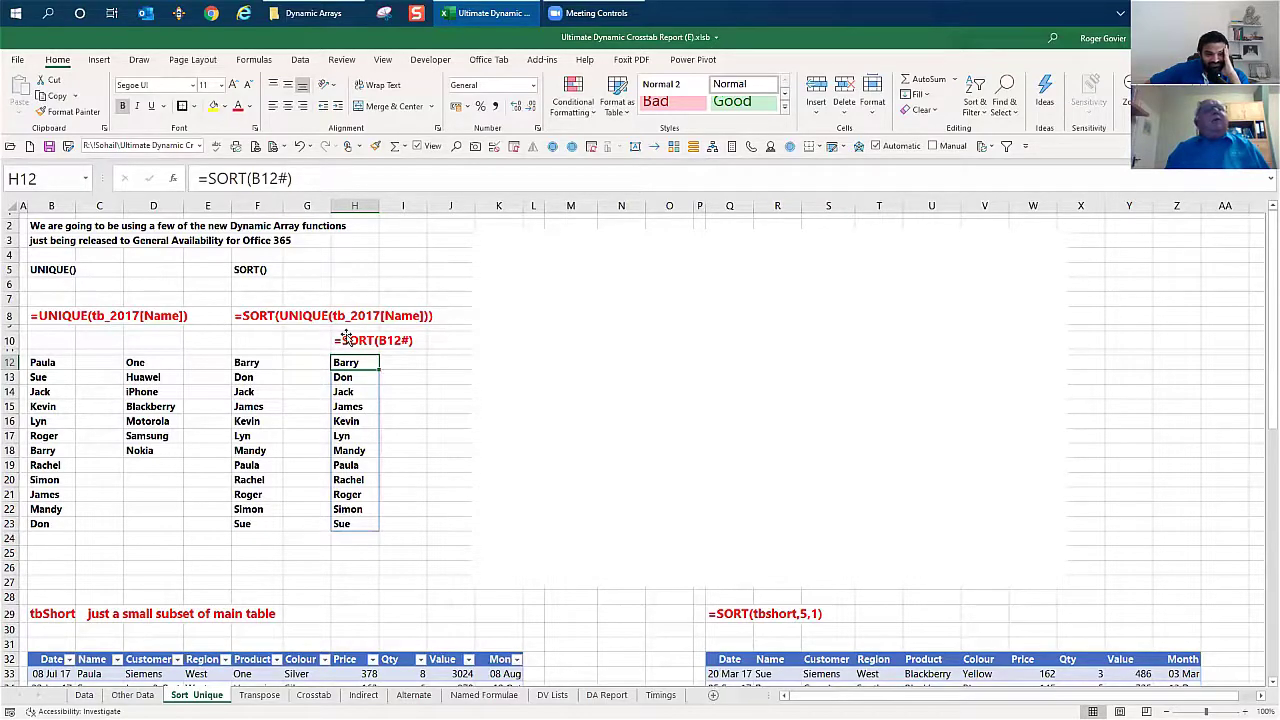
left_click(287, 176)
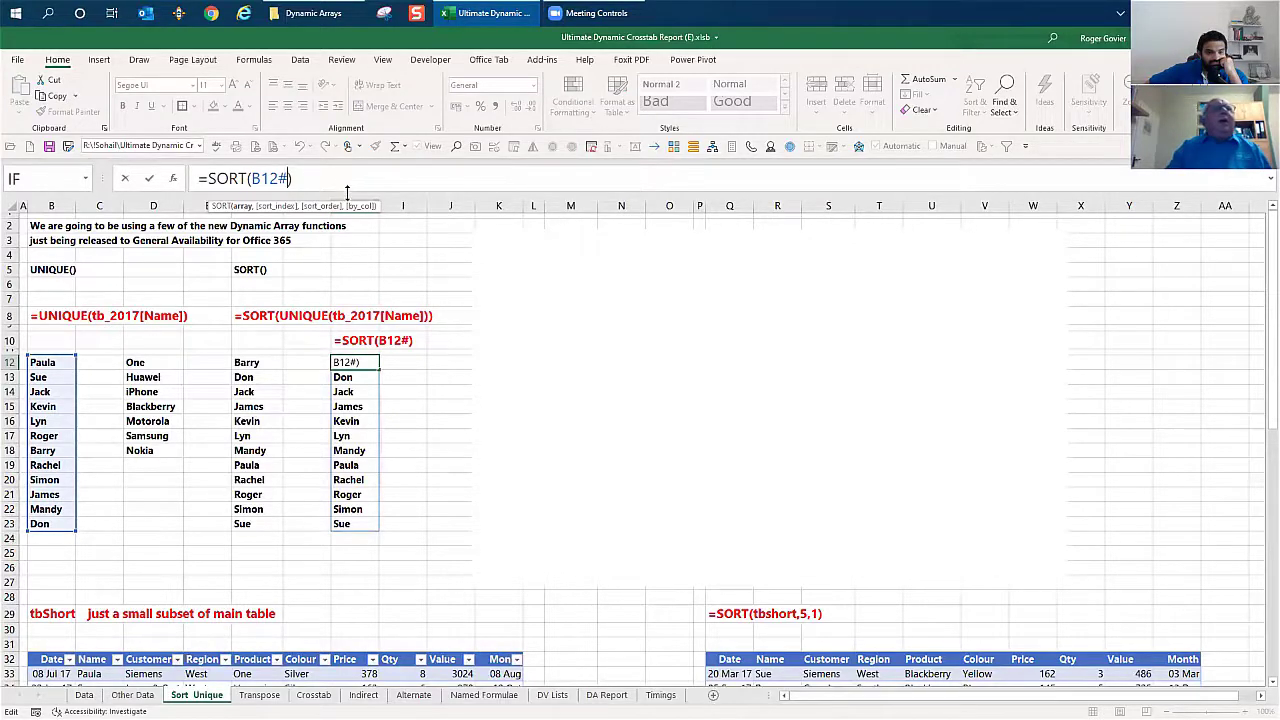
type(",-1")
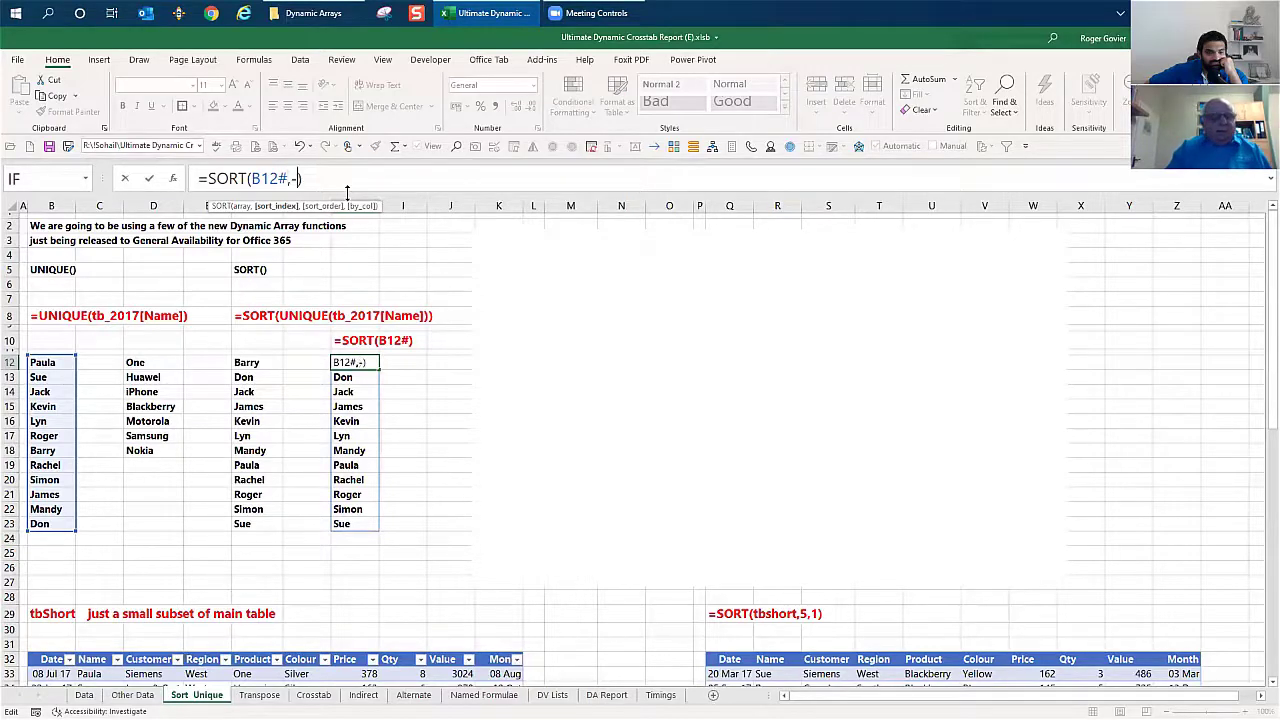
key("Return")
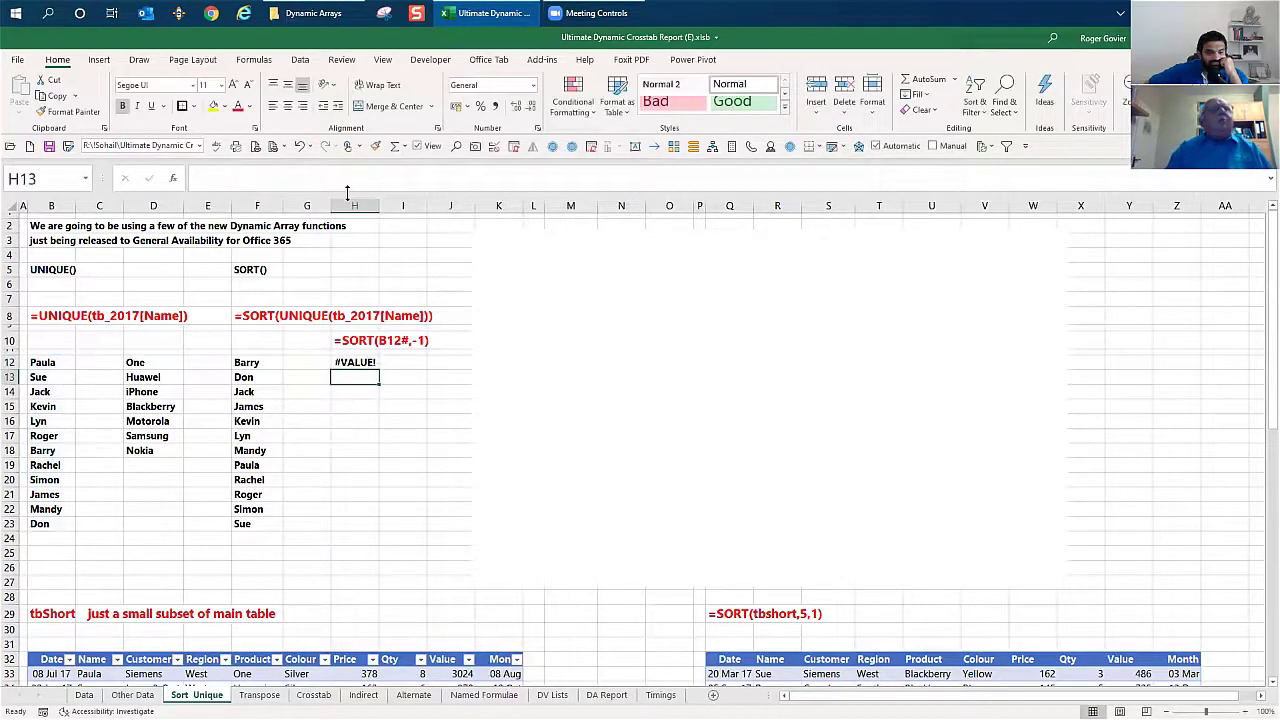
left_click(356, 361)
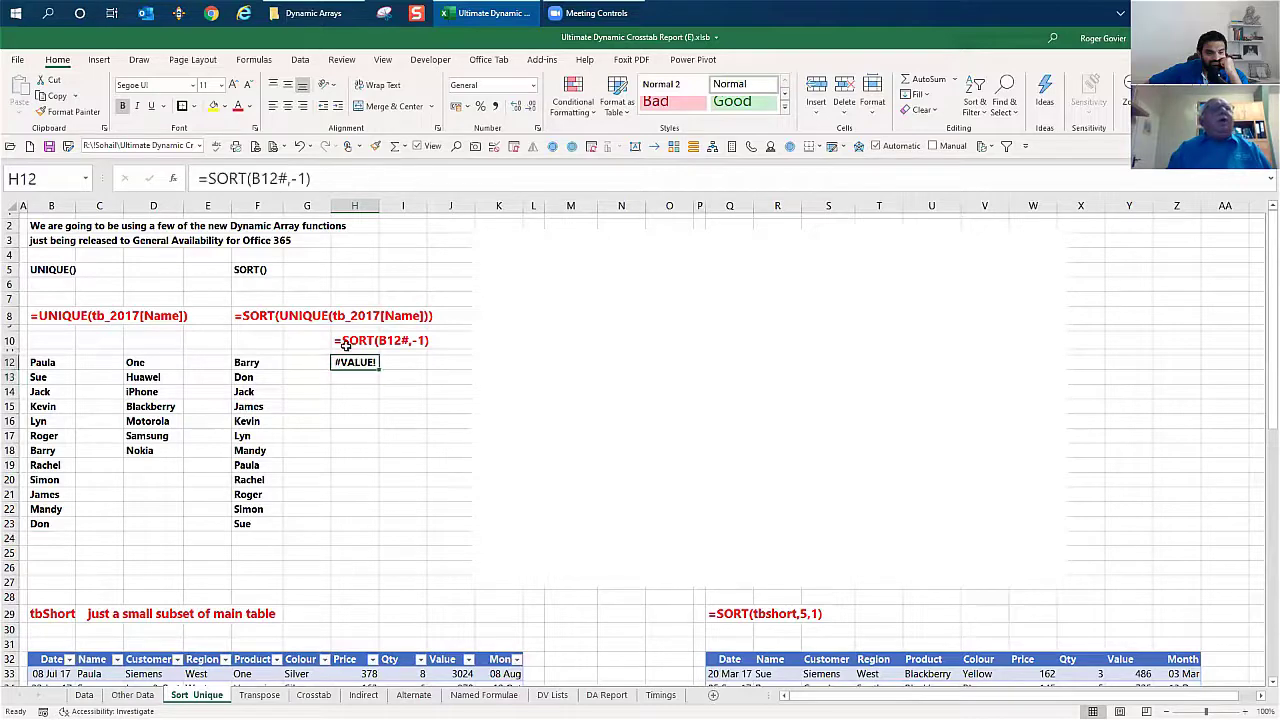
left_click(291, 178)
type(",")
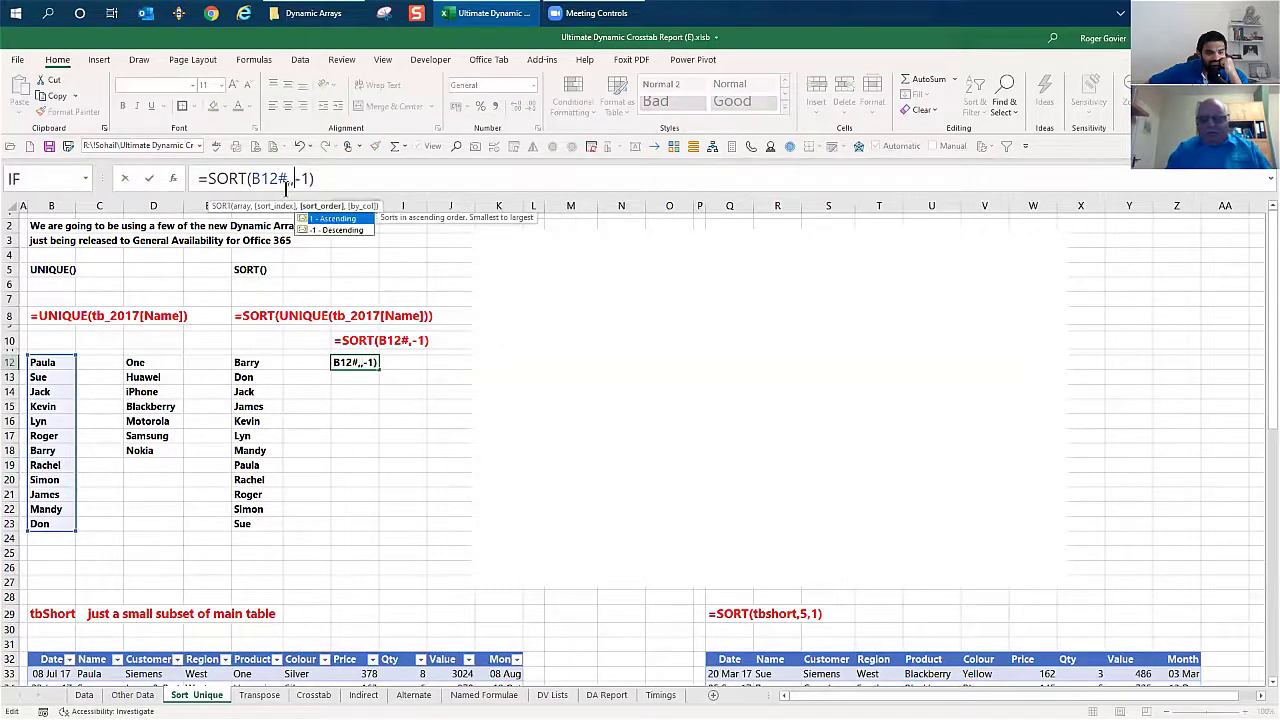
key("Return")
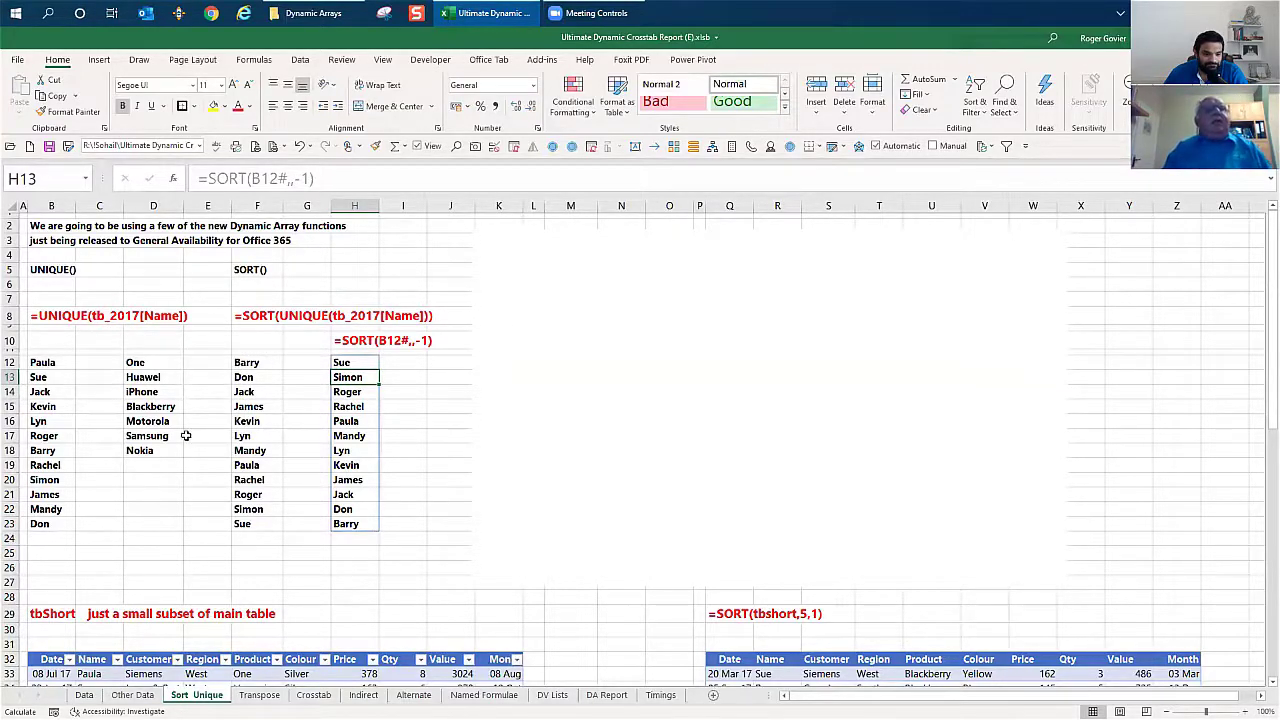
Change the formula in Q33 to =SORT(tbshort,5,-1) so the tbShort copy sorts by product in descending order
scroll(408, 608, "down", 5)
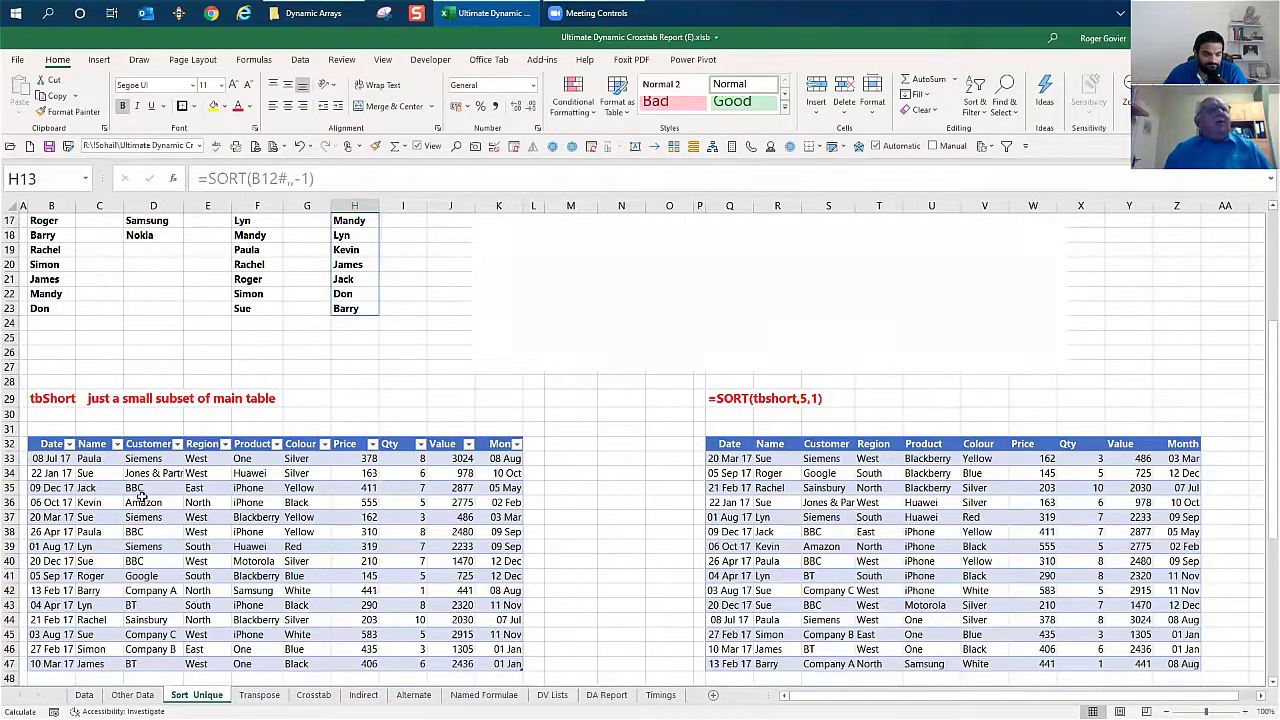
scroll(140, 496, "down", 1)
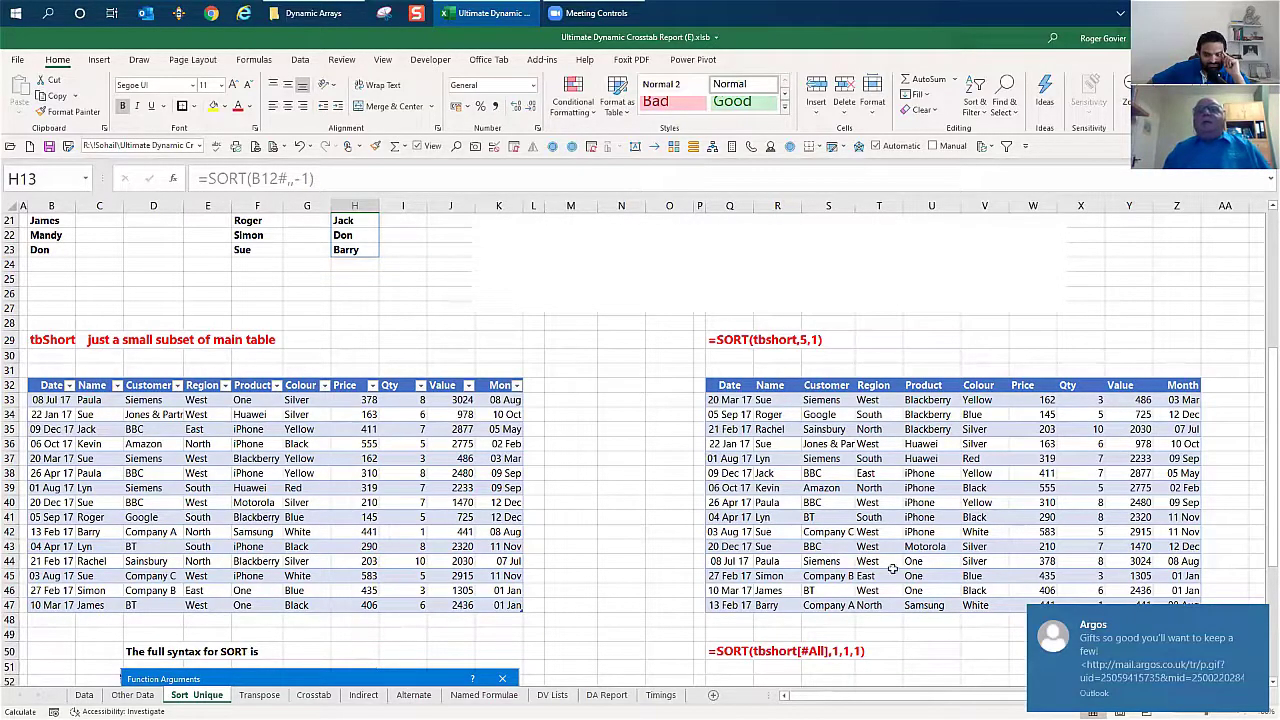
left_click(1258, 618)
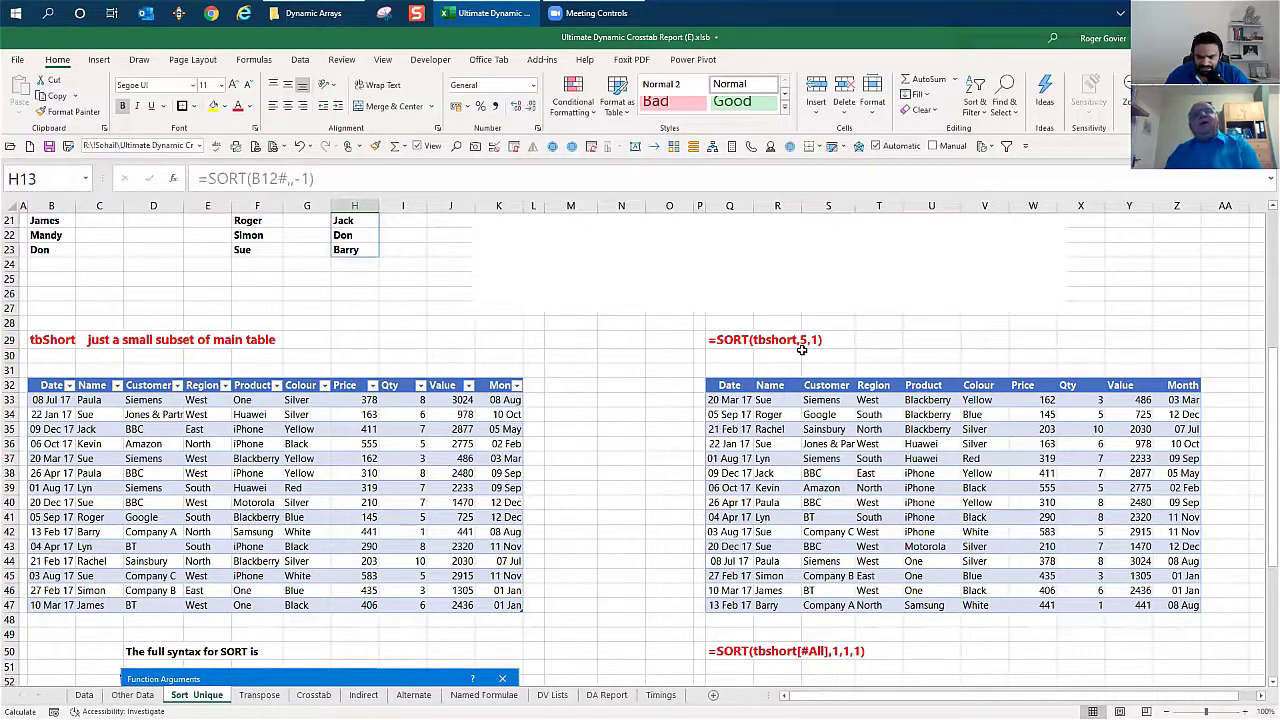
left_click(729, 398)
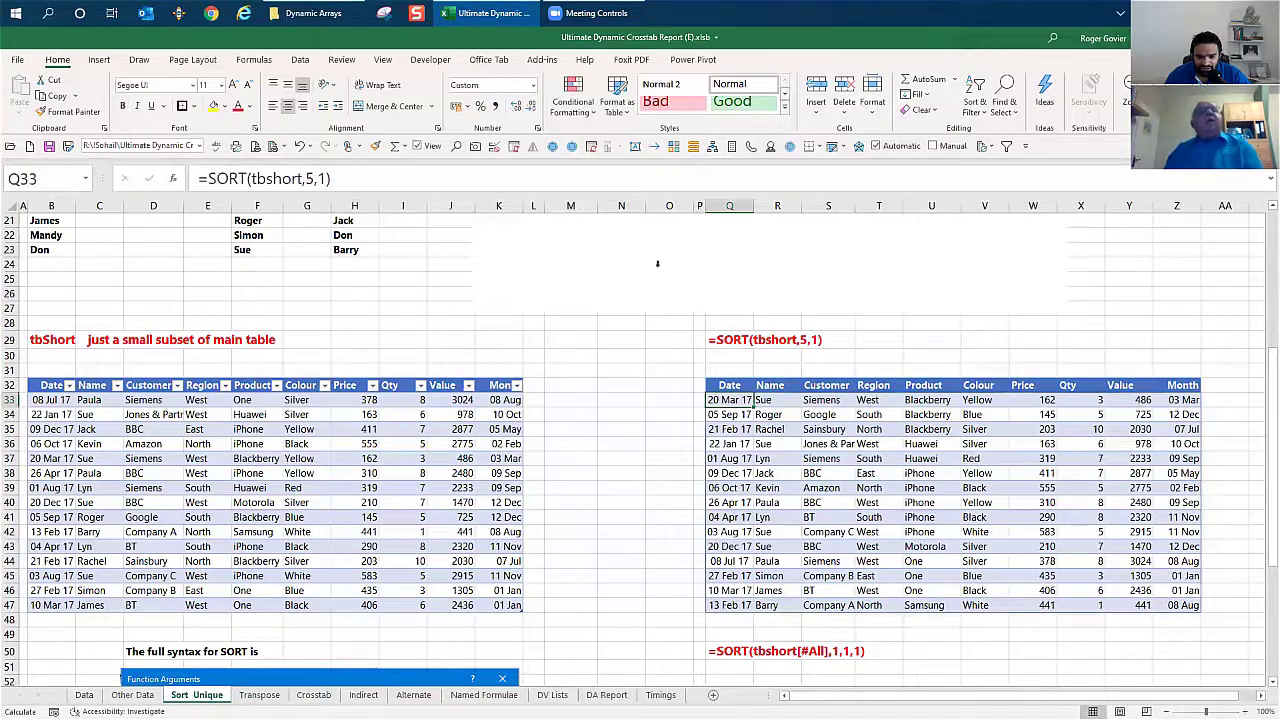
left_click(316, 177)
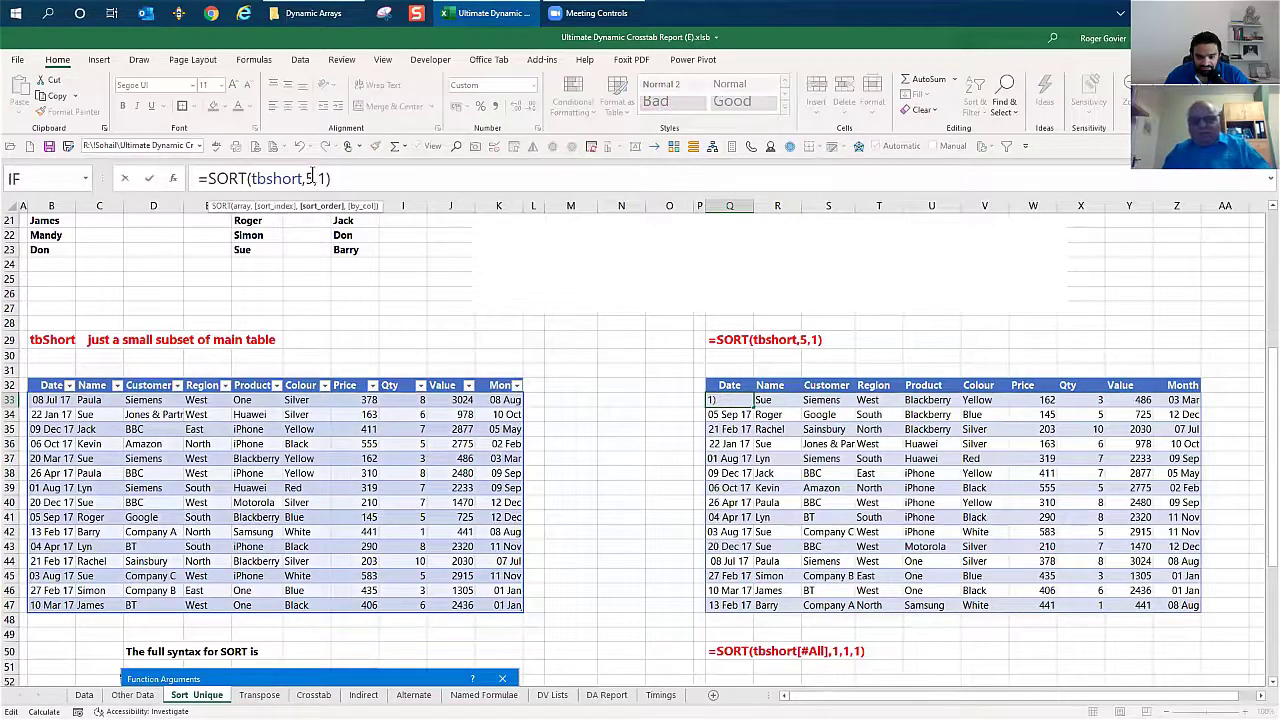
type("-")
key("Return")
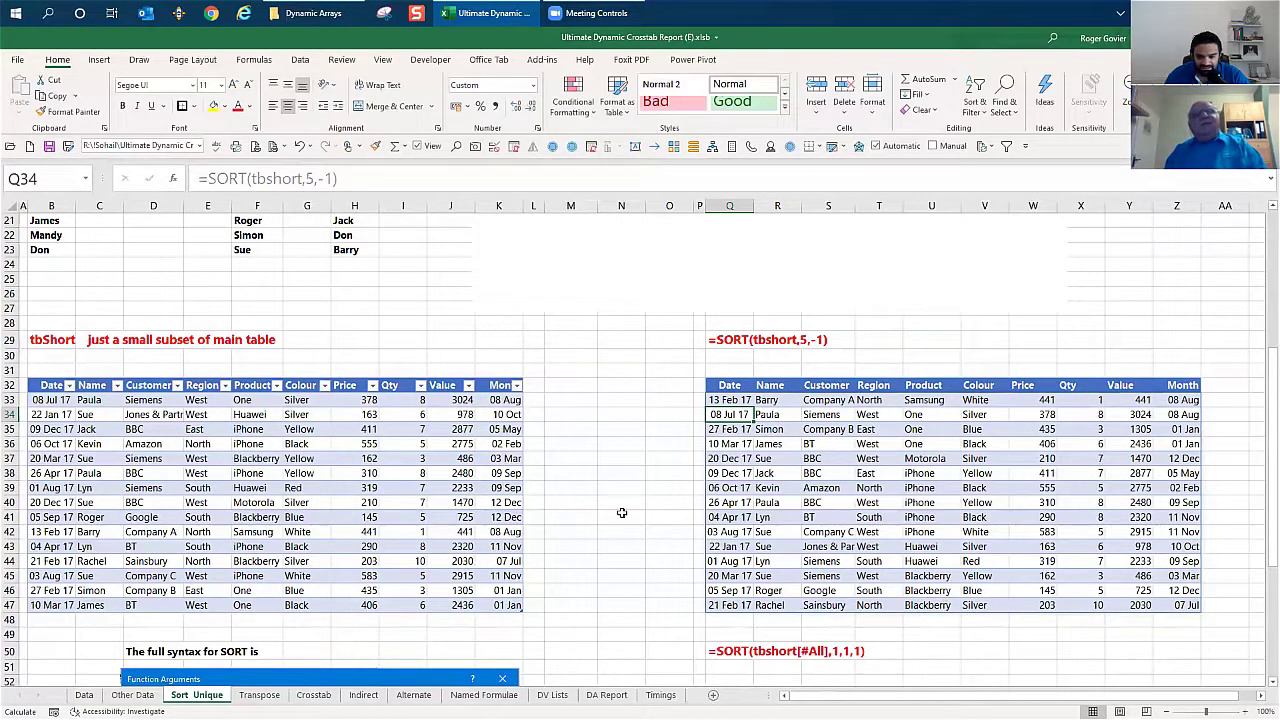
Review the full SORT syntax picture and compare the column-sorted =SORT(tbshort[#All],1,1,1) output with the table above it
scroll(621, 512, "down", 3)
scroll(621, 512, "down", 4)
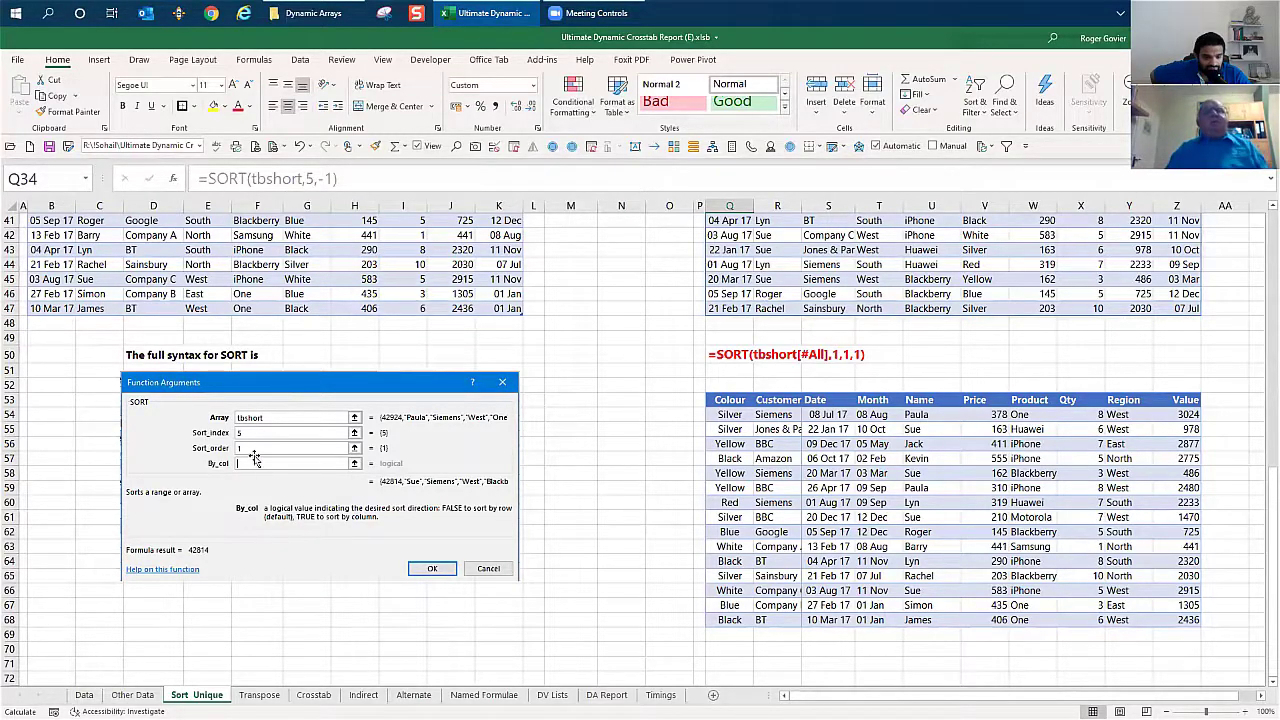
left_click(595, 437)
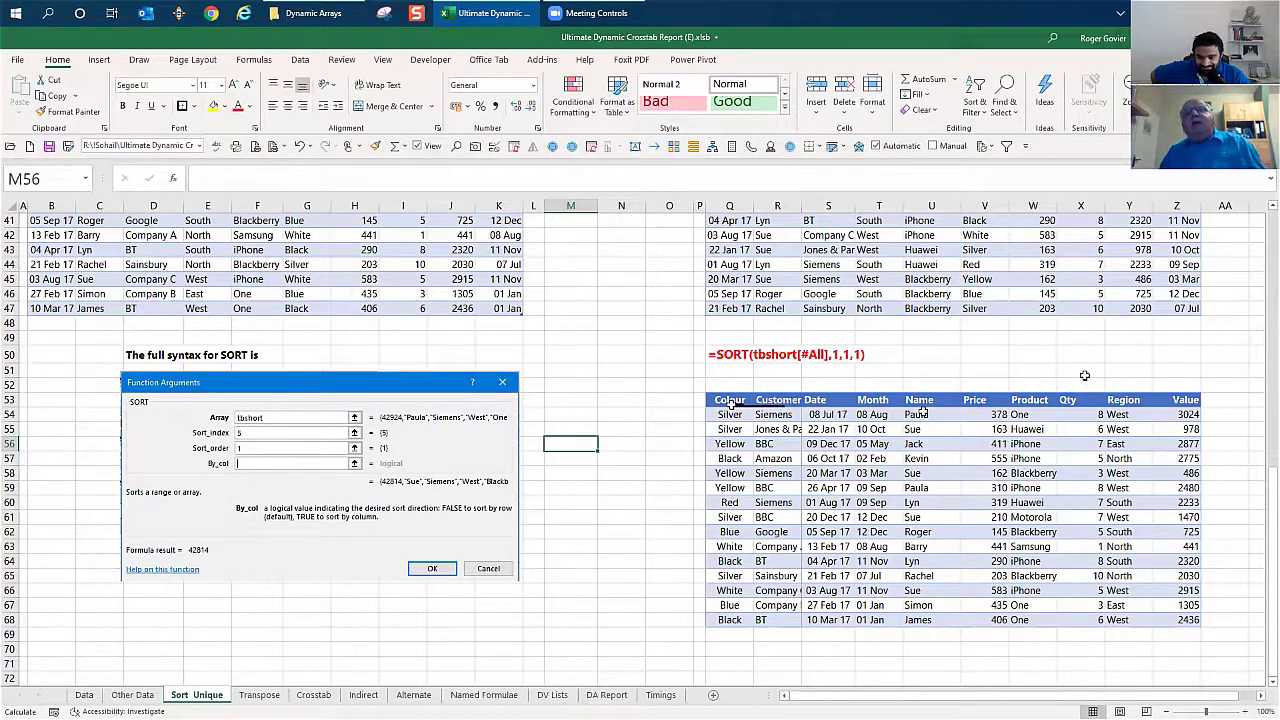
scroll(1064, 380, "up", 2)
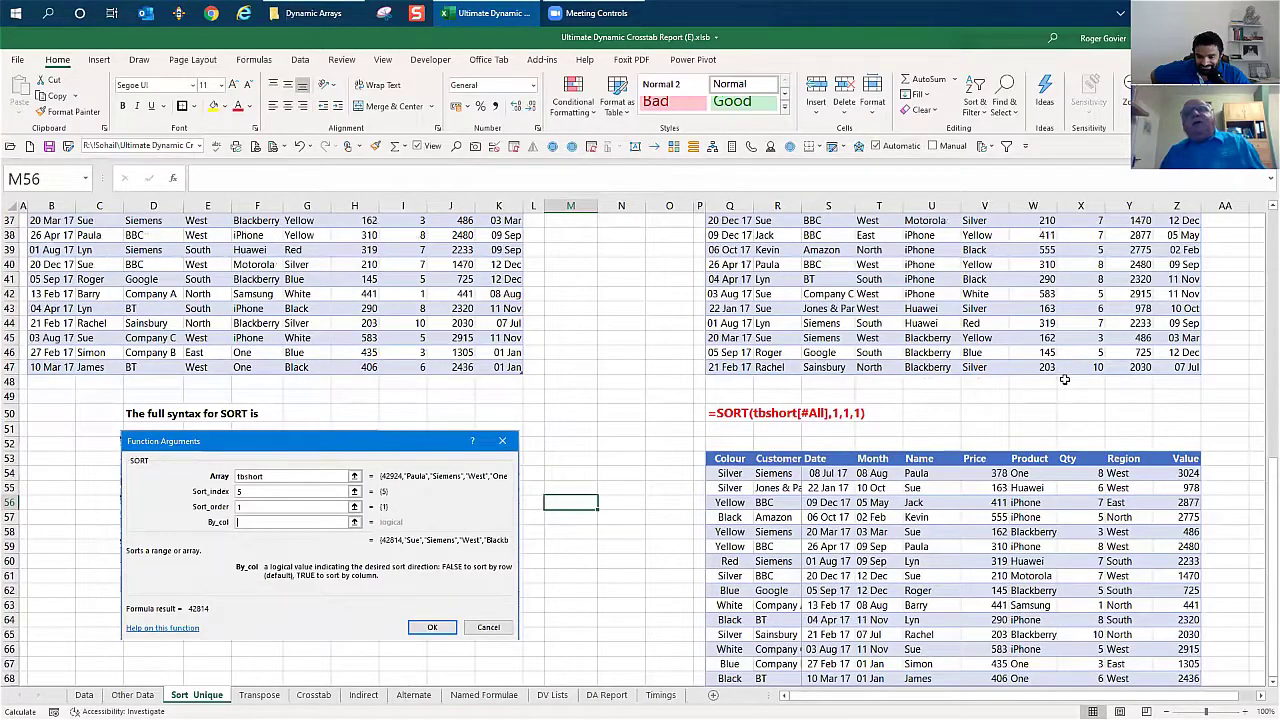
scroll(1064, 380, "up", 2)
scroll(1064, 380, "up", 4)
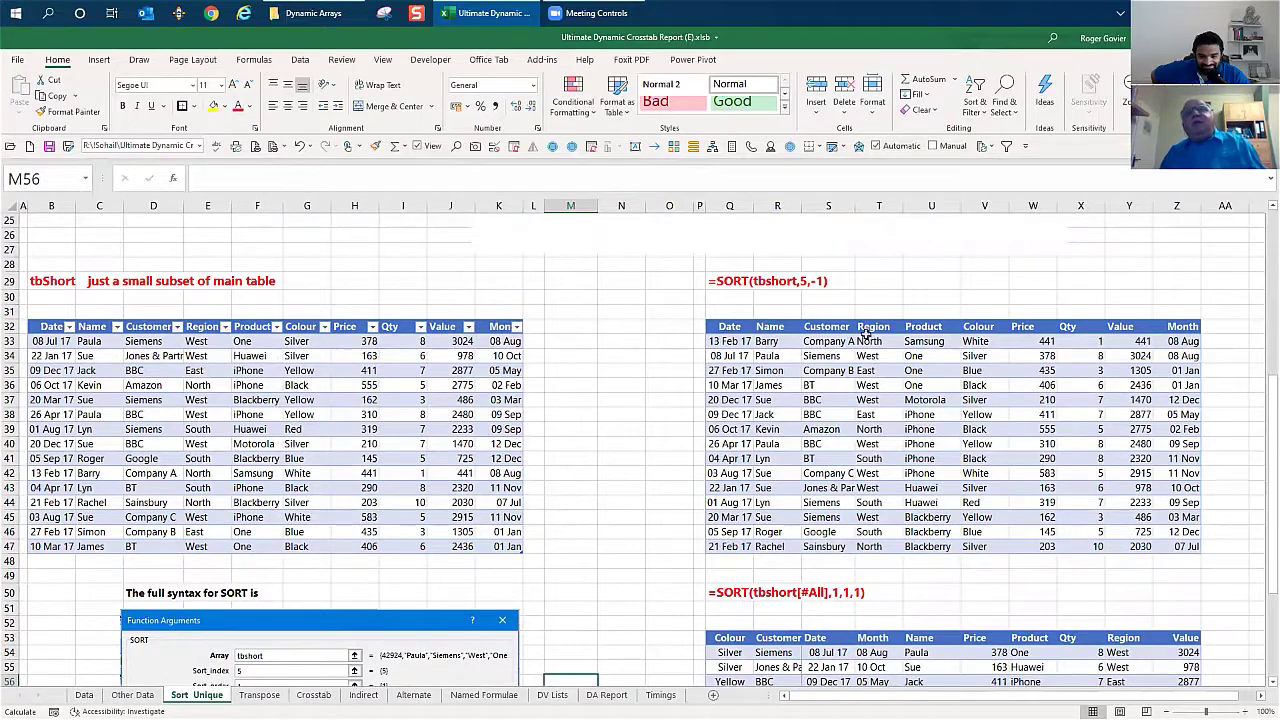
scroll(1030, 470, "down", 2)
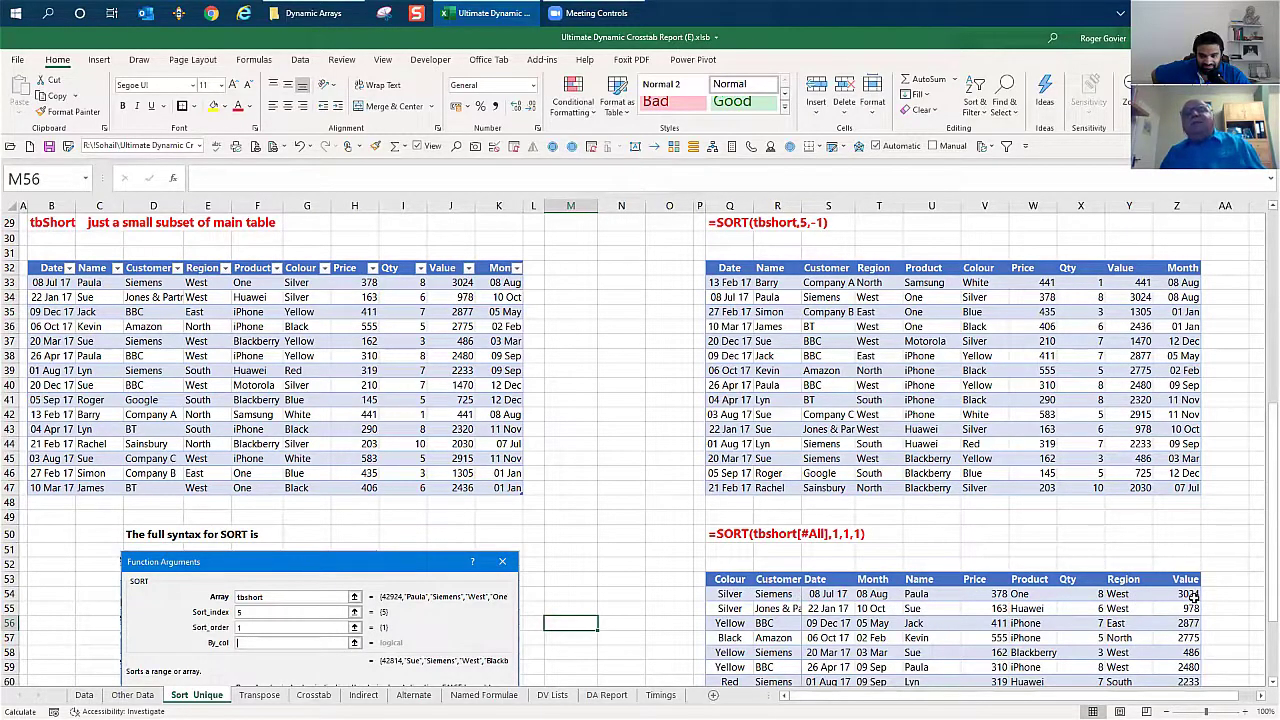
Move the blank text box off the SORTBY and SUMIFS examples, out to about column Y
scroll(1082, 526, "up", 6)
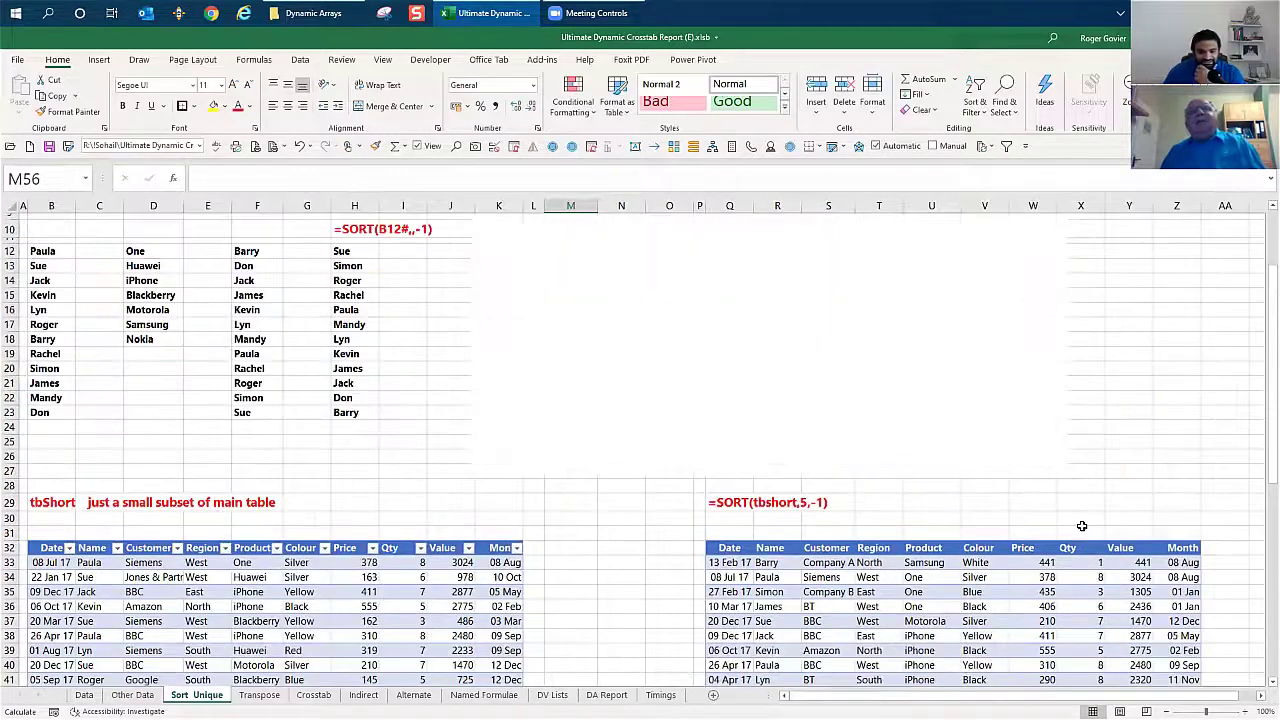
scroll(1080, 526, "up", 3)
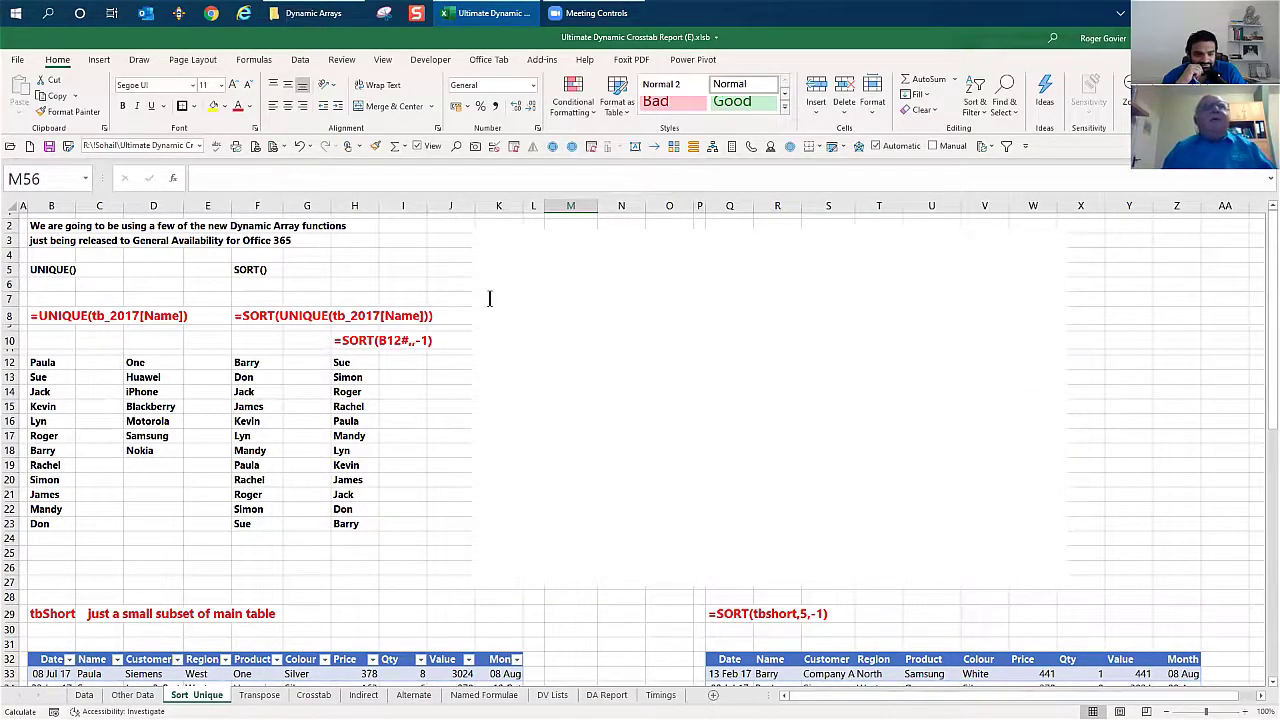
left_click(537, 279)
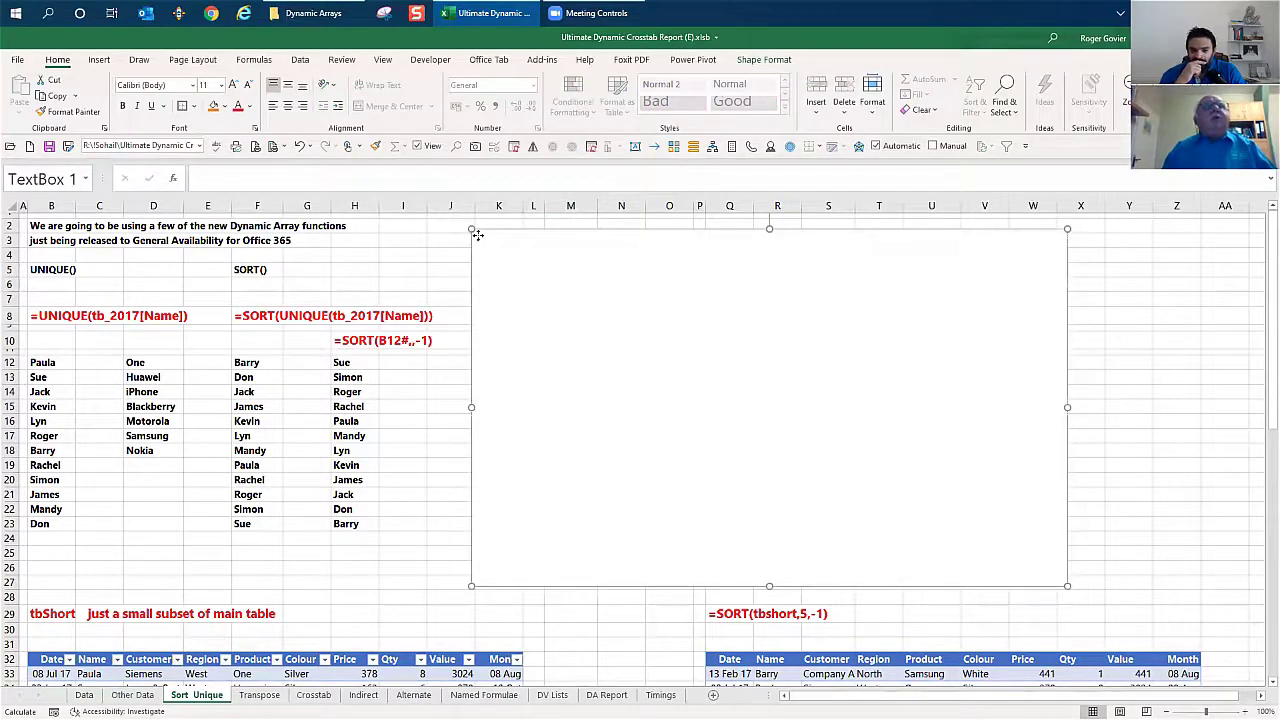
key("Delete")
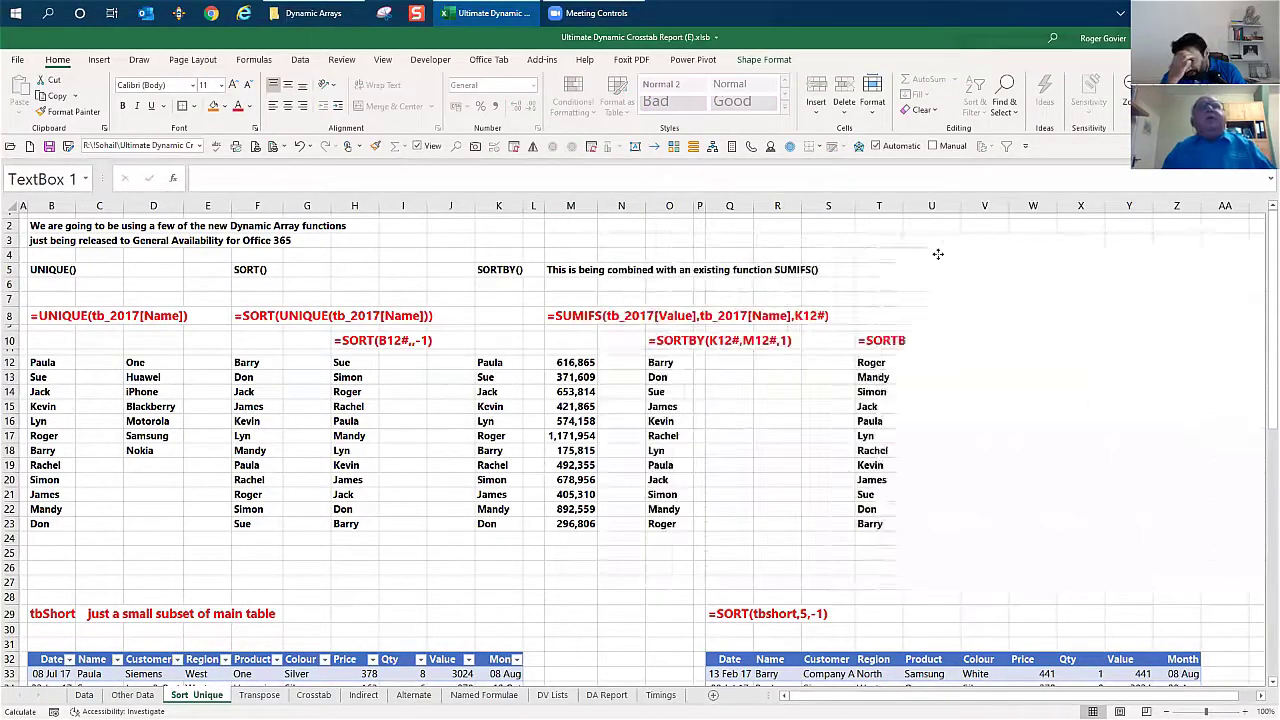
left_click_drag(938, 254, 1100, 272)
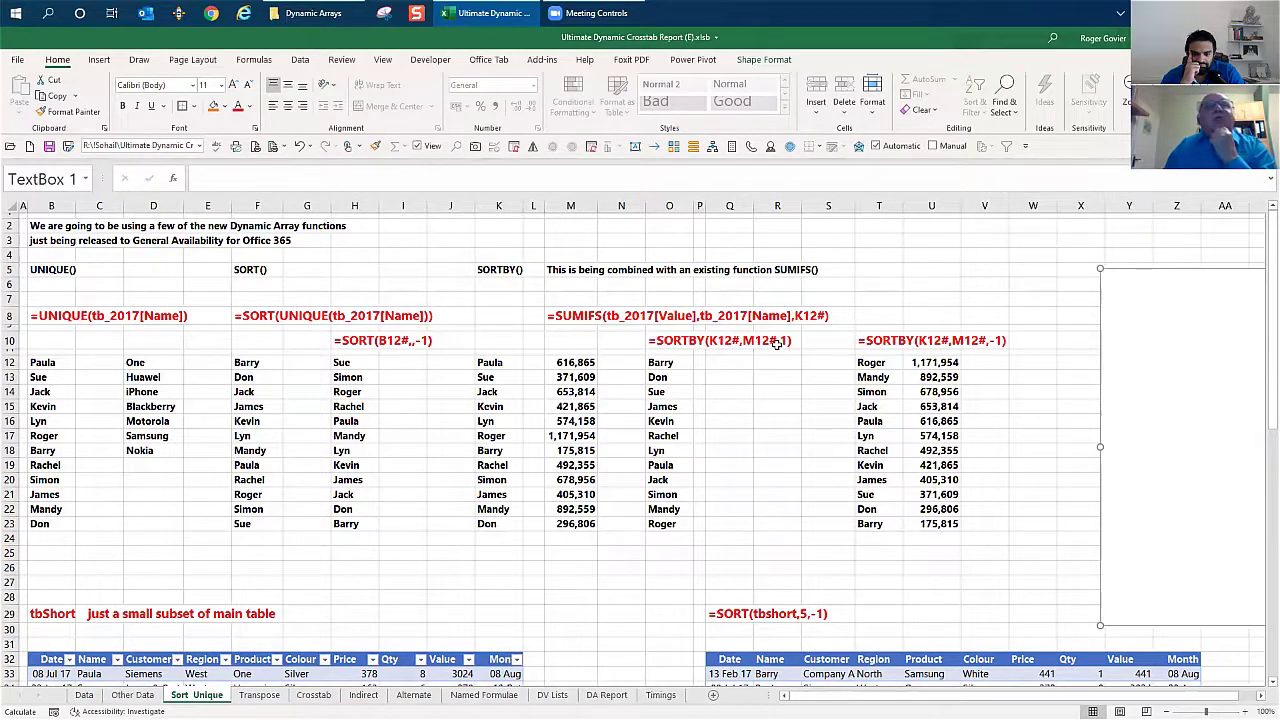
Inspect the UNIQUE formula in K12, the SUMIFS formula in M12 and the descending SORTBY formula in T12
left_click(495, 364)
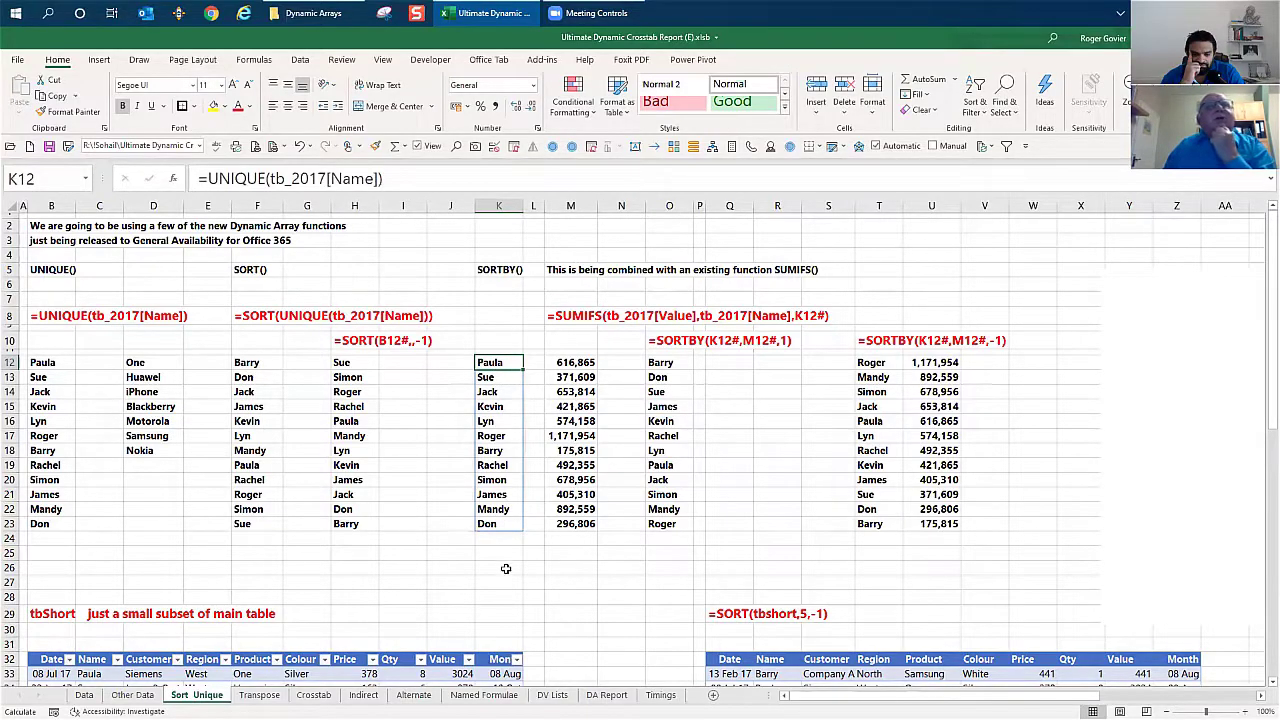
left_click(576, 360)
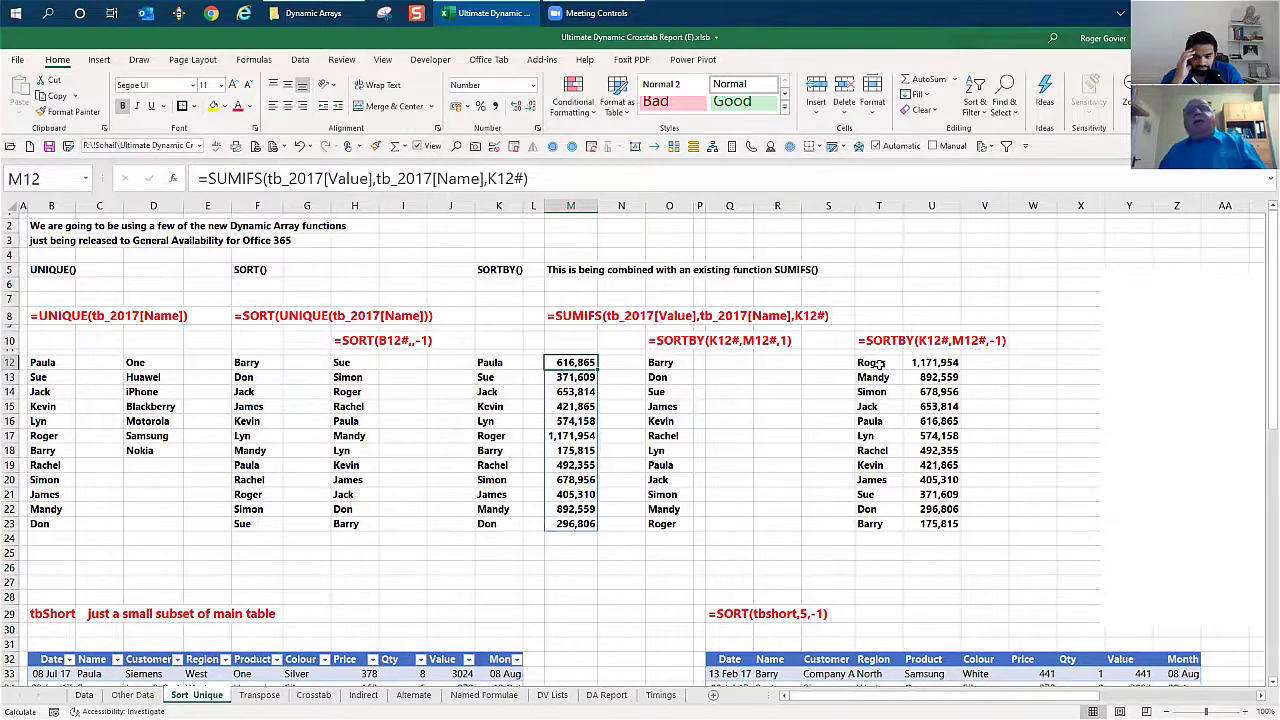
left_click(875, 364)
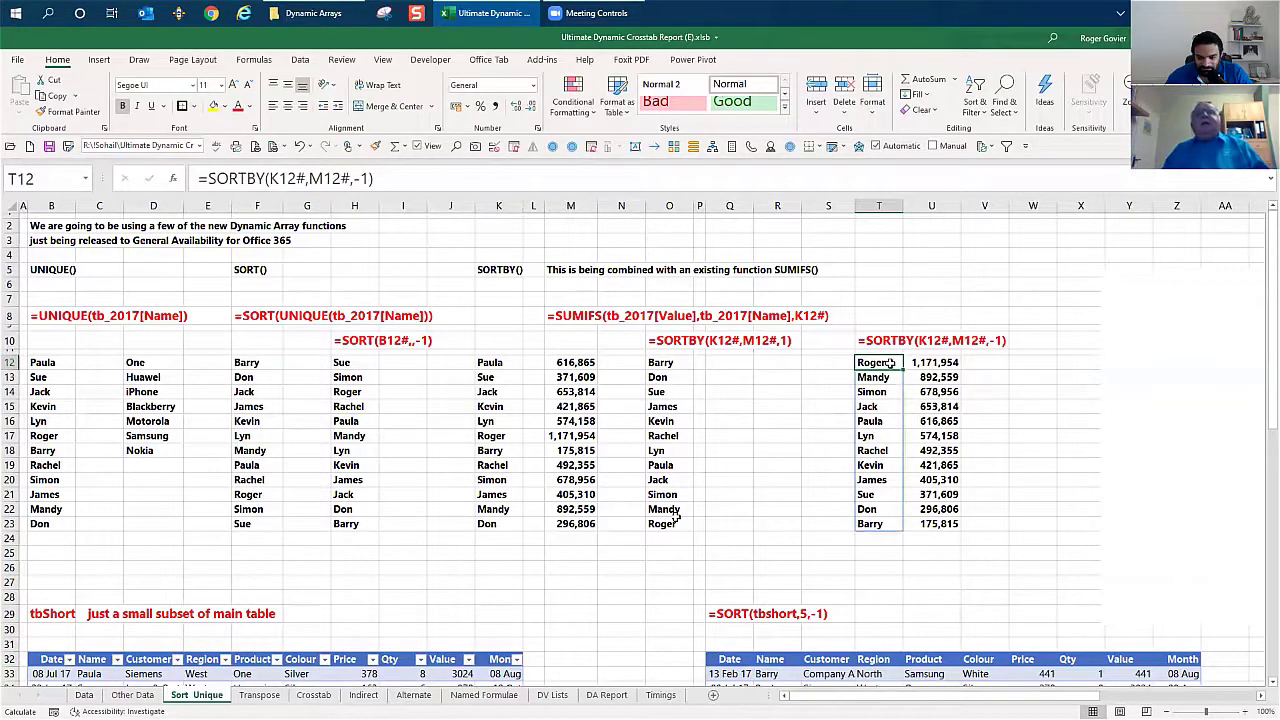
left_click(781, 406)
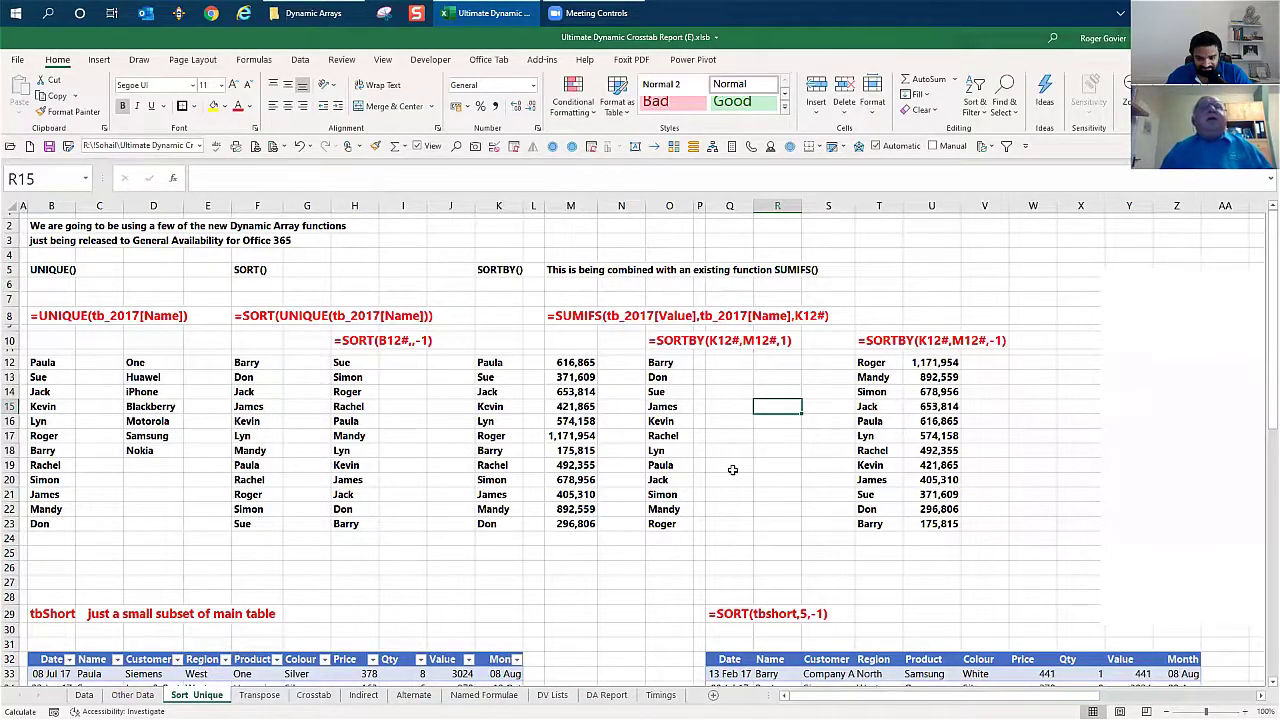
scroll(732, 469, "down", 1)
scroll(732, 469, "up", 1)
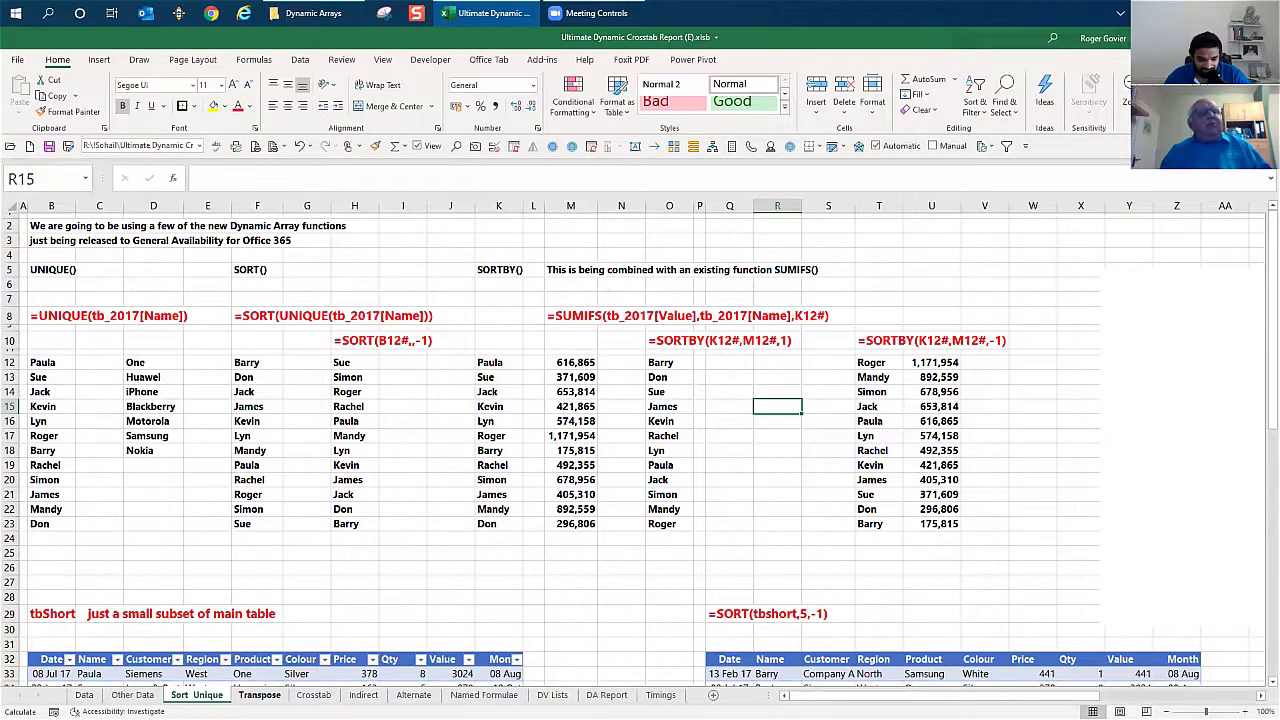
Enter four sample first names across K3:N3 on the Transpose sheet
left_click(260, 695)
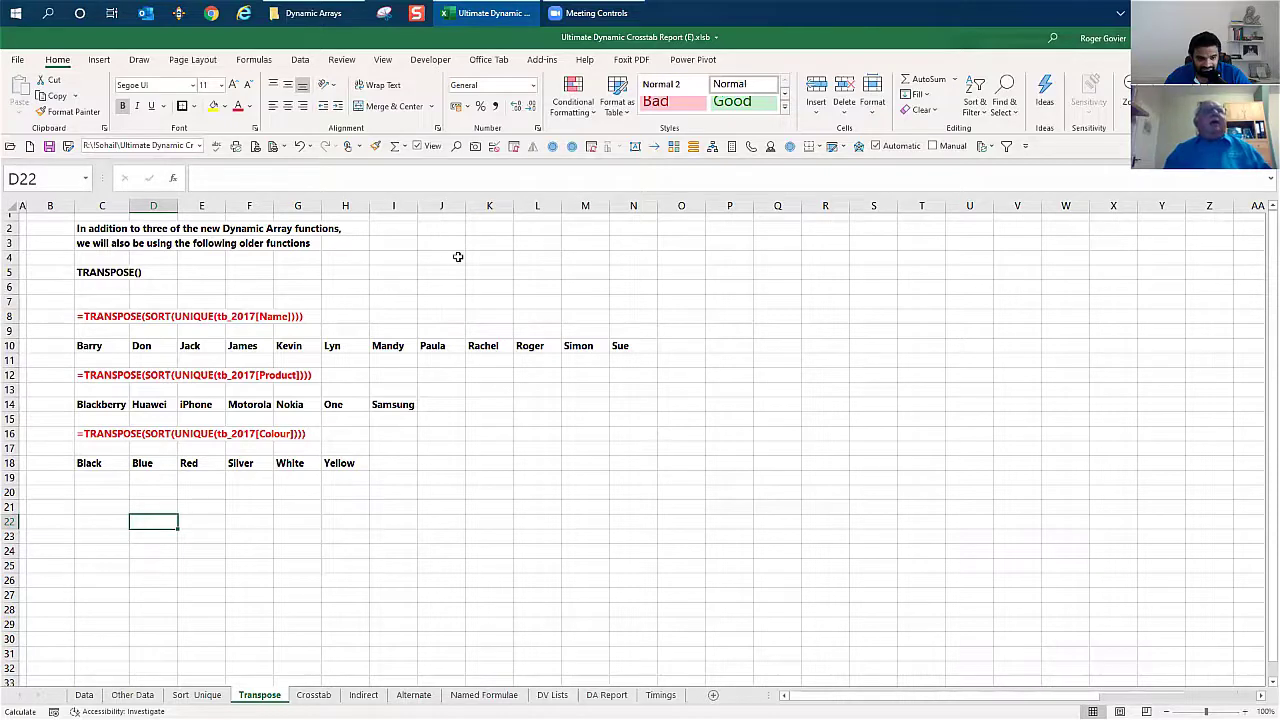
left_click(496, 245)
type("ro")
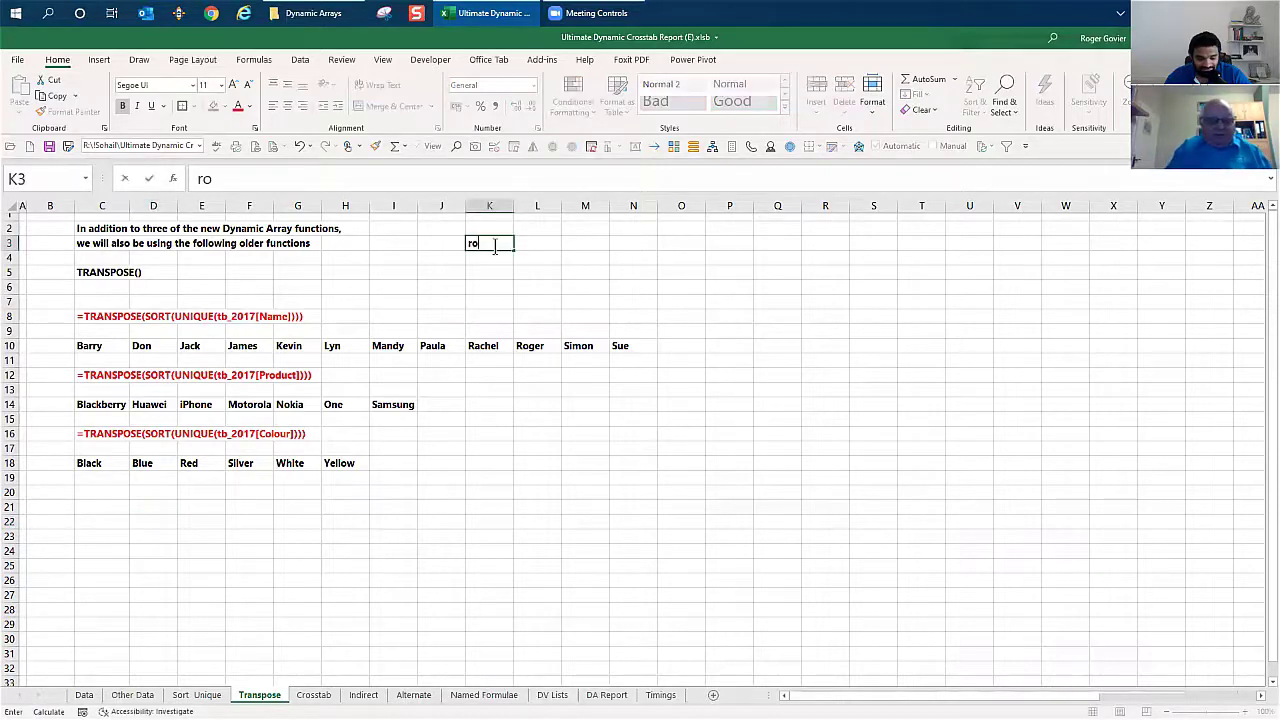
type("ger")
key("Tab")
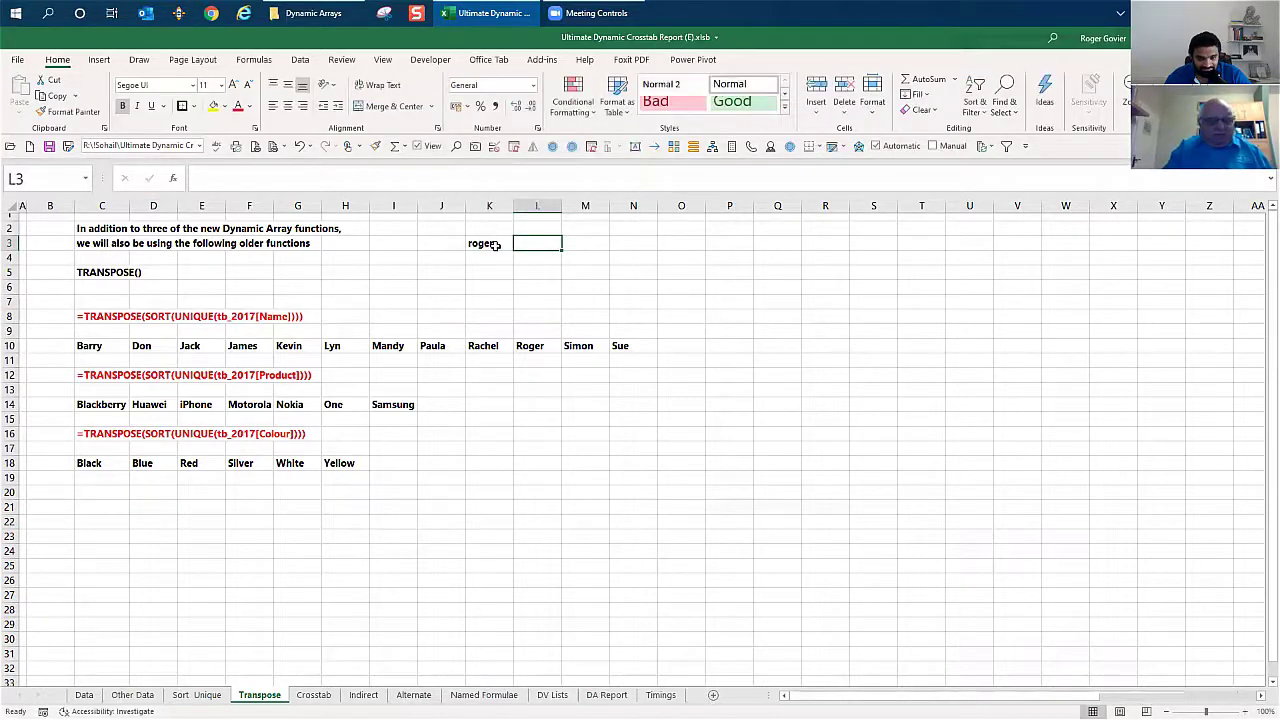
type("fred")
key("Tab")
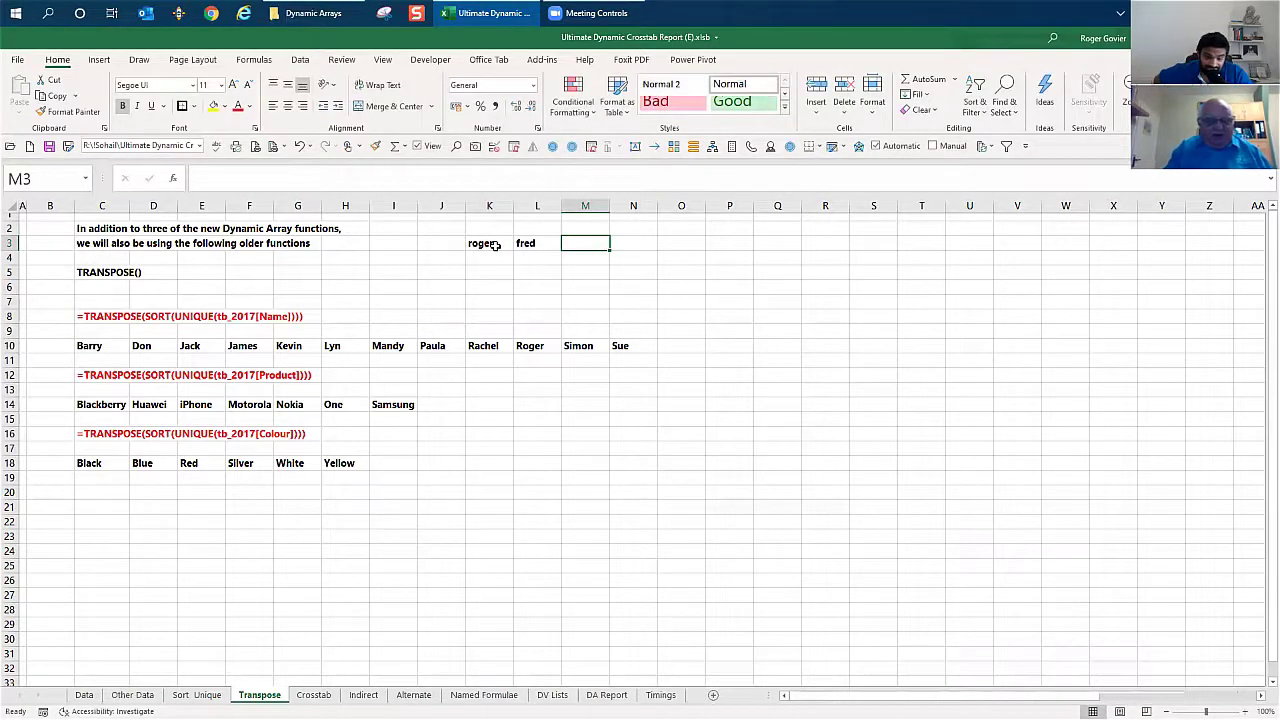
type("Jim")
key("Tab")
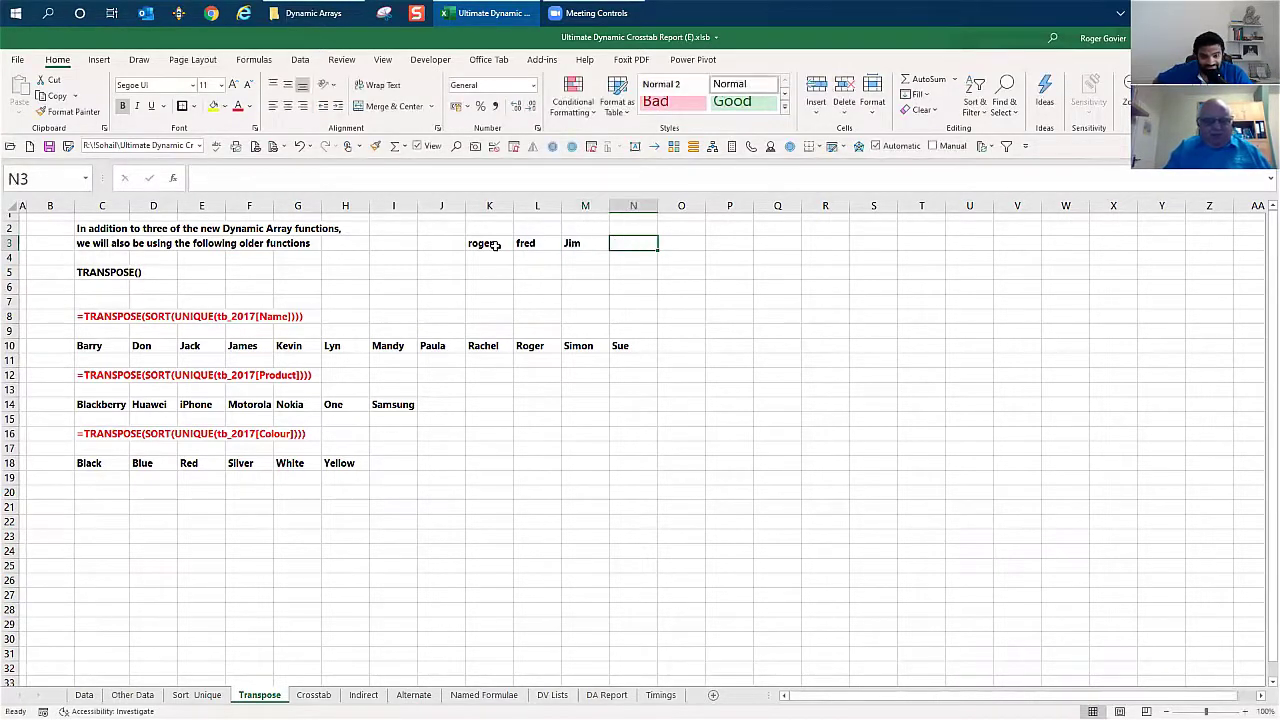
type("harry")
key("Return")
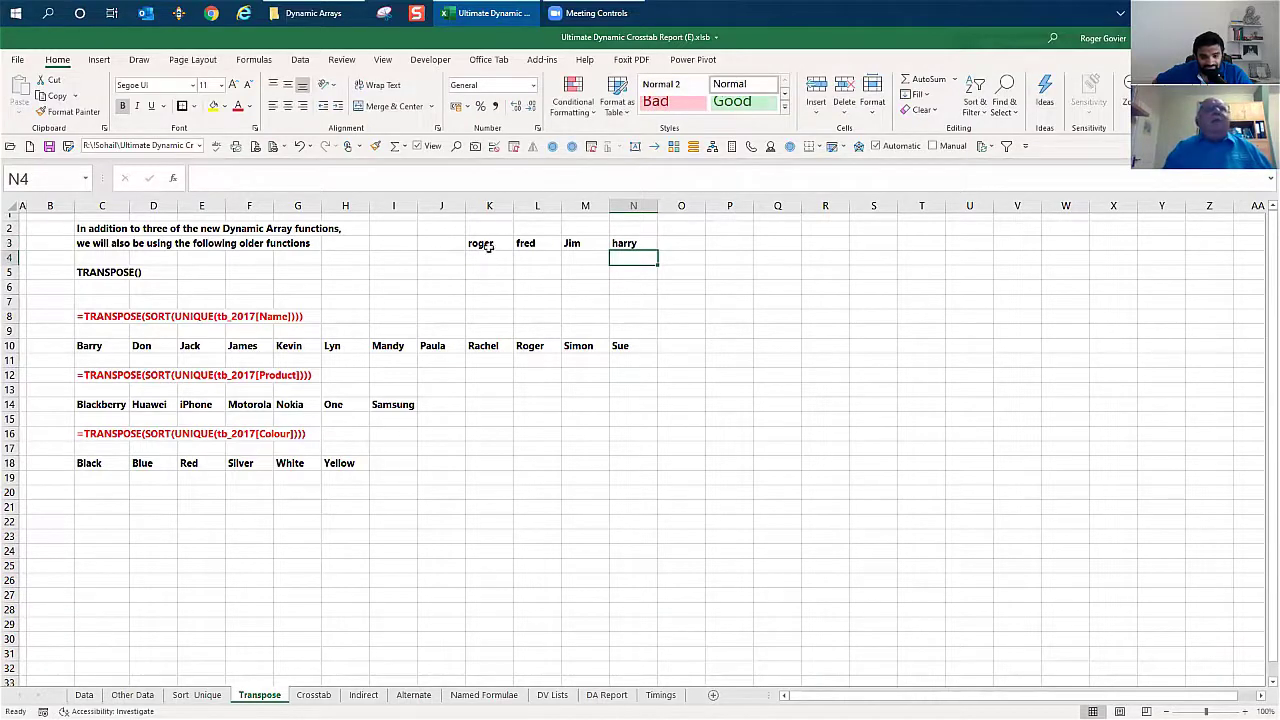
left_click(487, 248)
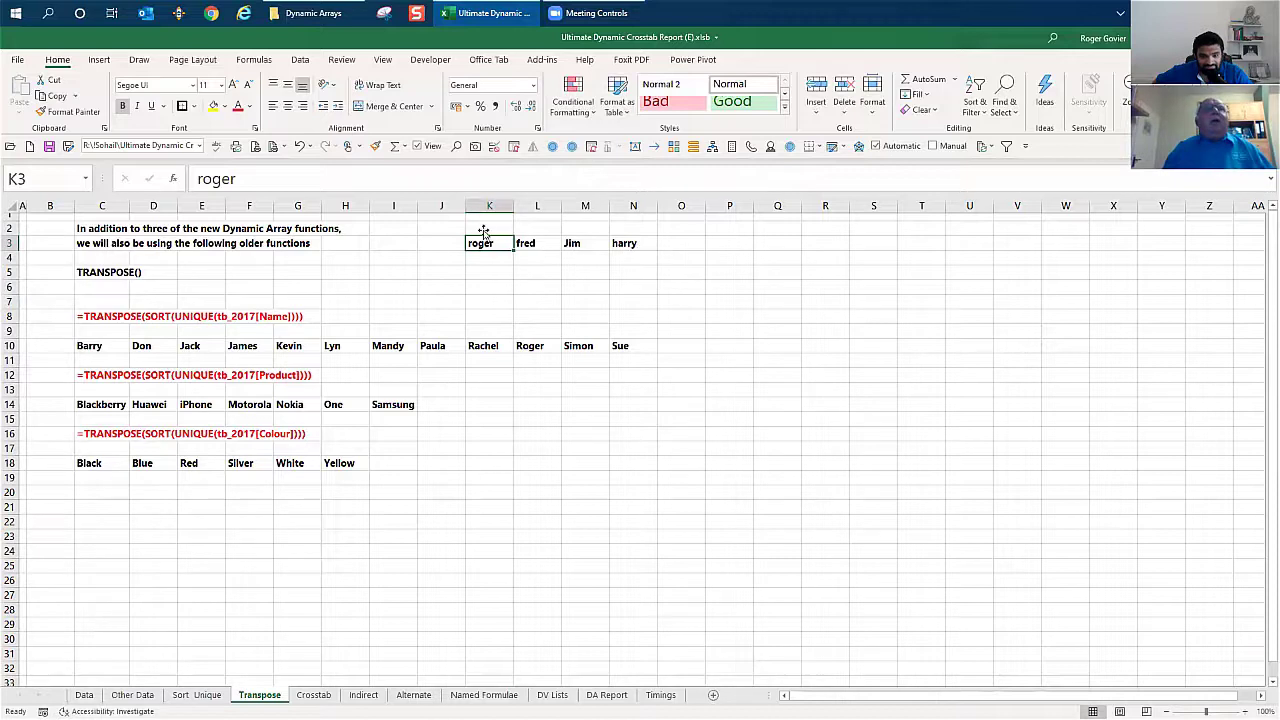
Enter =TRANSPOSE(K3:N3) in P3 to turn the row of sample names into a vertical list
left_click(723, 247)
left_click_drag(723, 247, 724, 298)
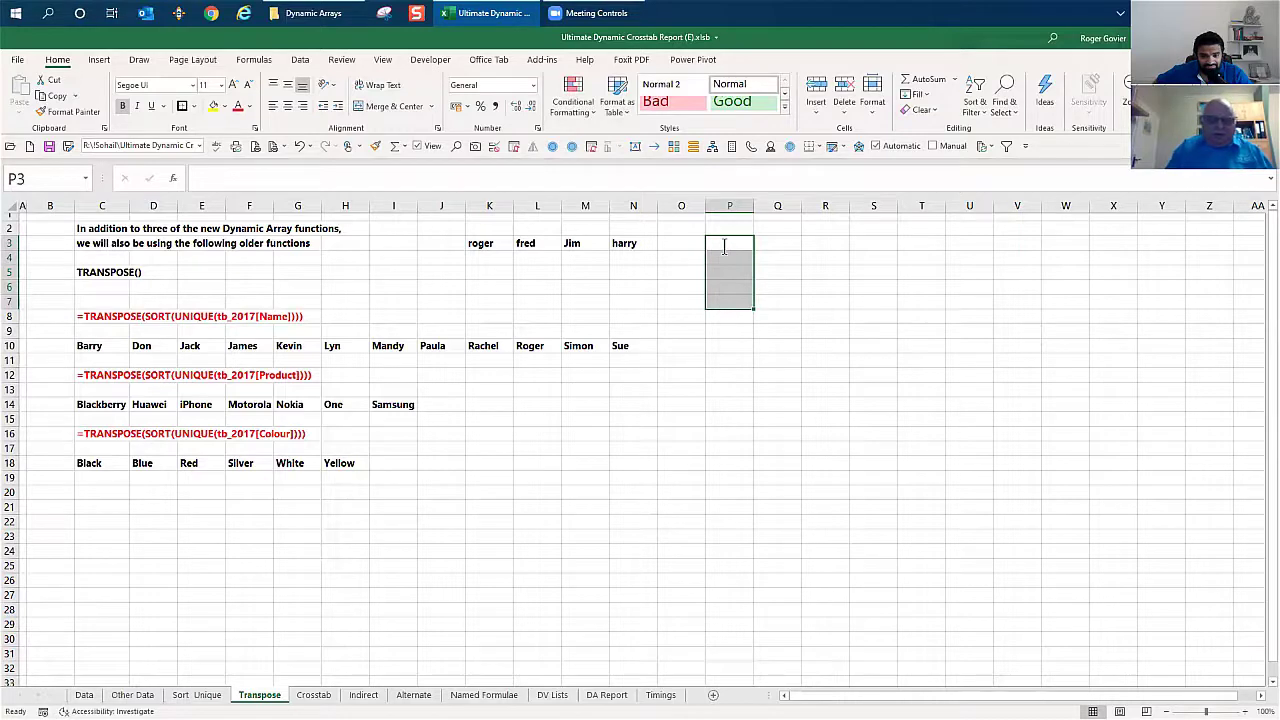
type("=trans")
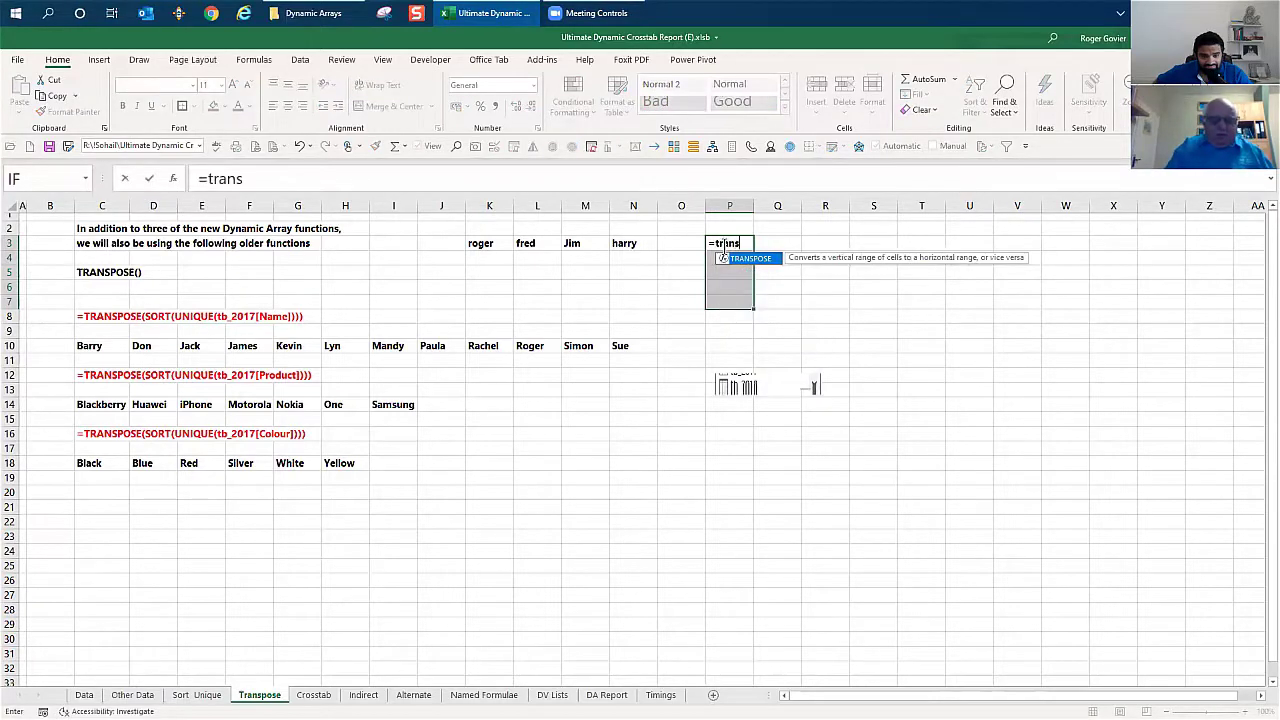
type("pose(")
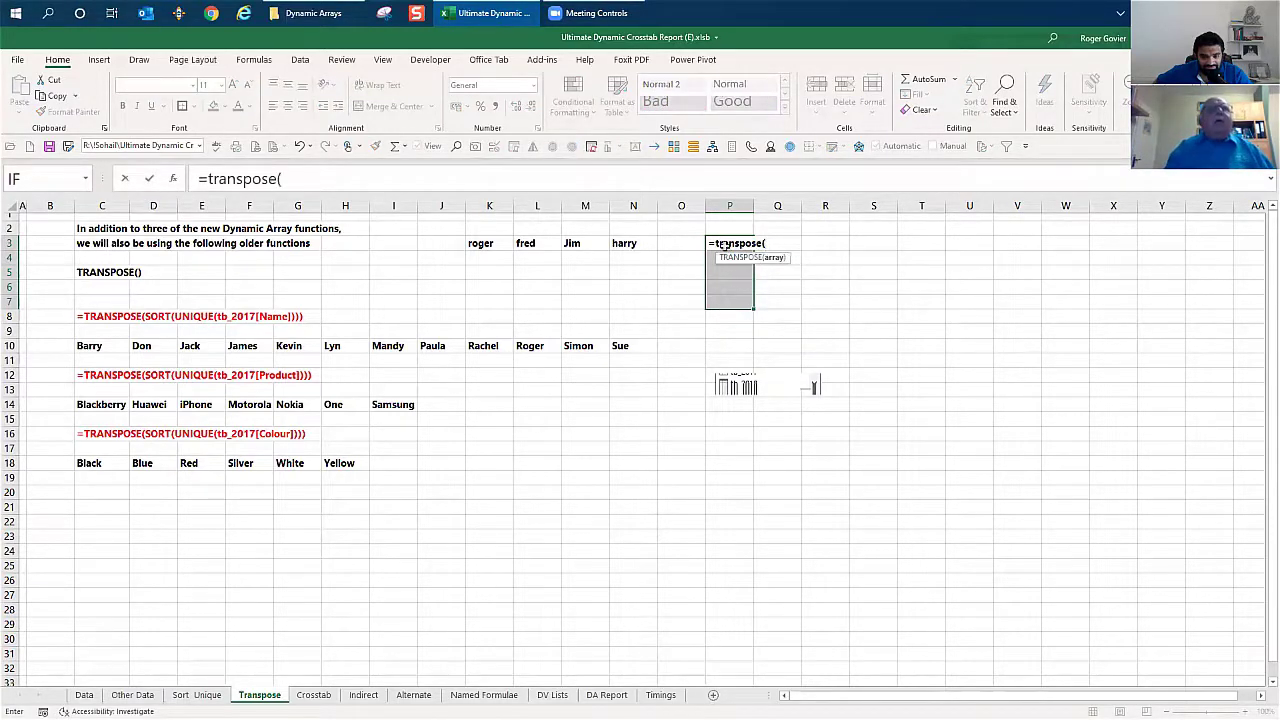
left_click_drag(472, 243, 623, 243)
type(")")
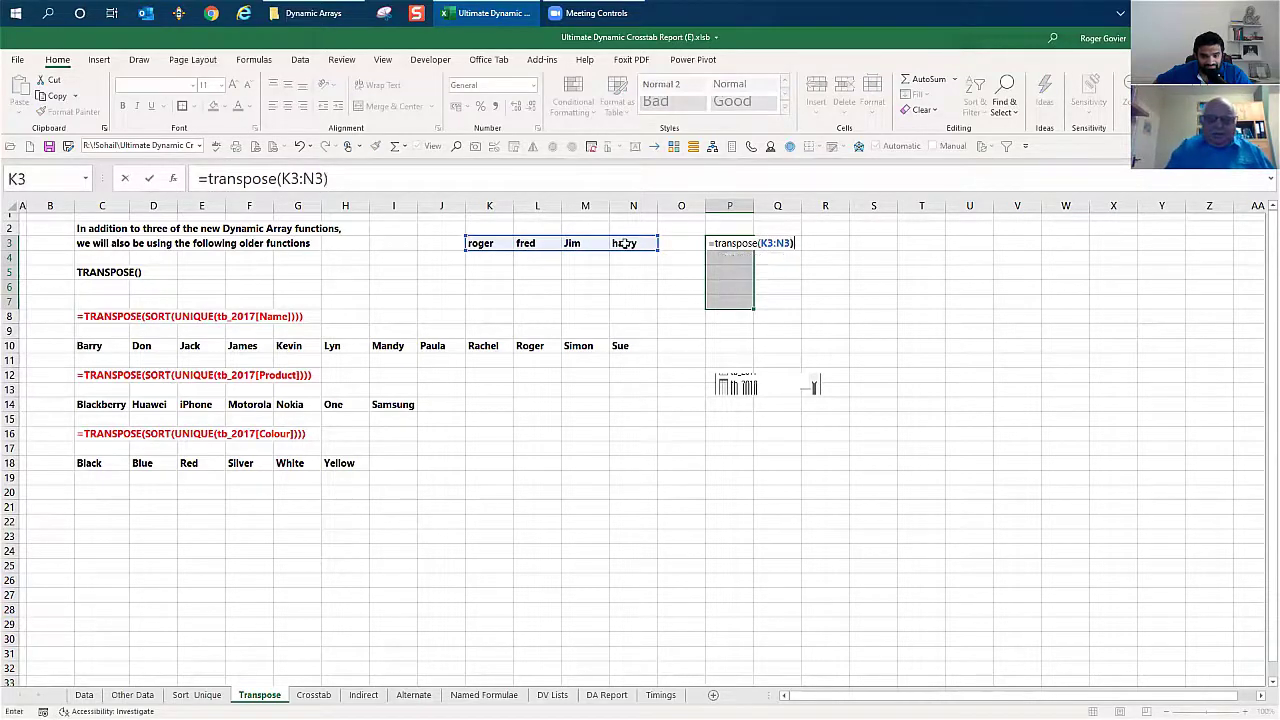
key("Return")
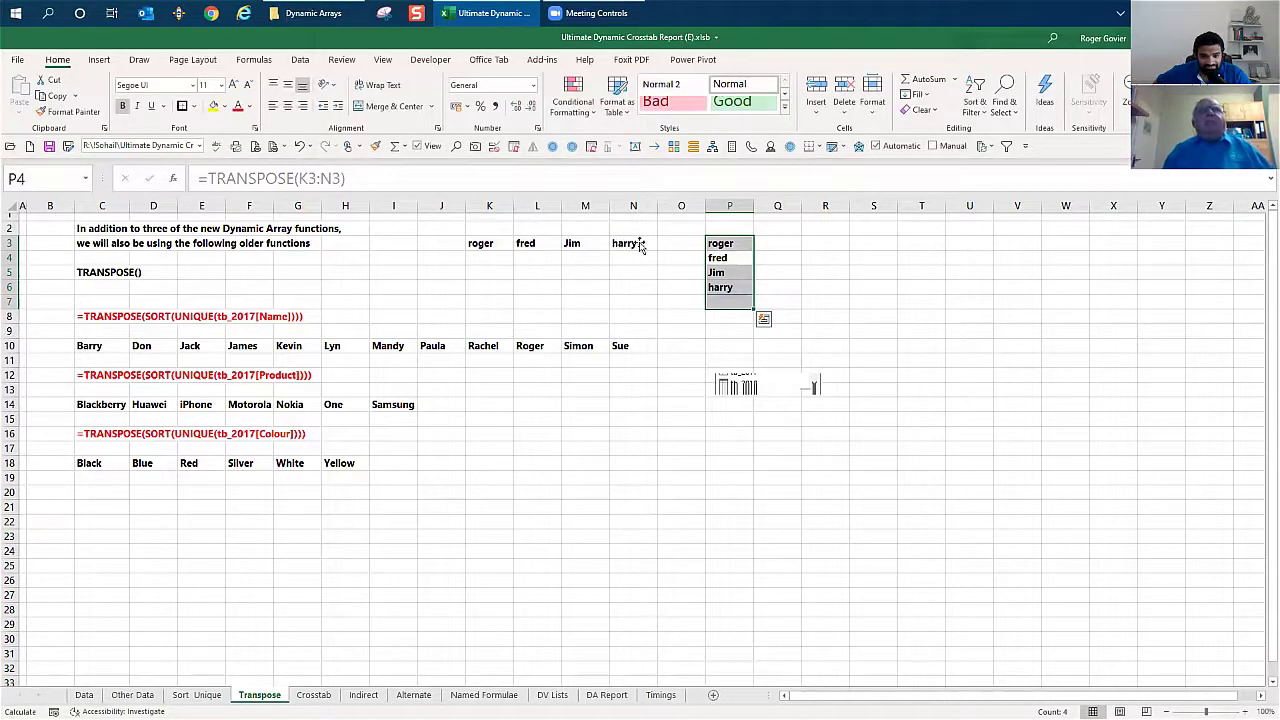
left_click_drag(873, 418, 825, 390)
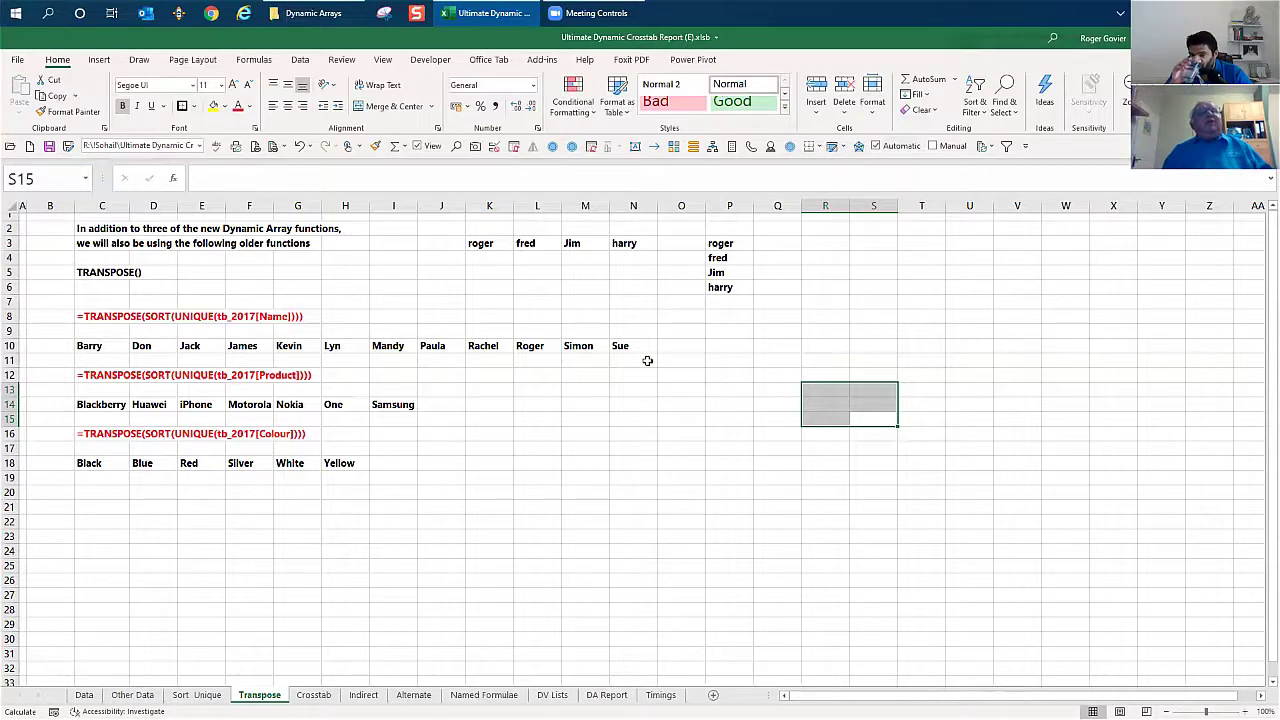
Examine the TRANSPOSE(SORT(UNIQUE(tb_2017[Name]))) formula in C10 and the spilled cells along row 10
left_click(97, 346)
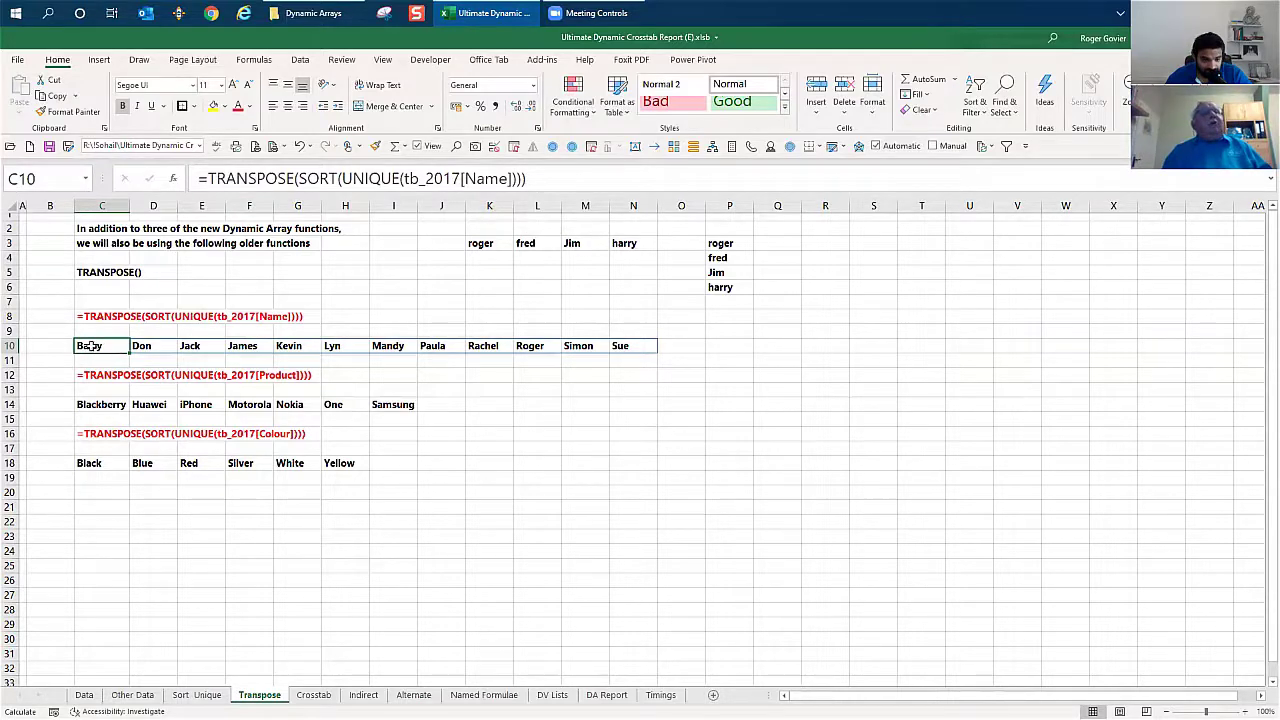
left_click(152, 343)
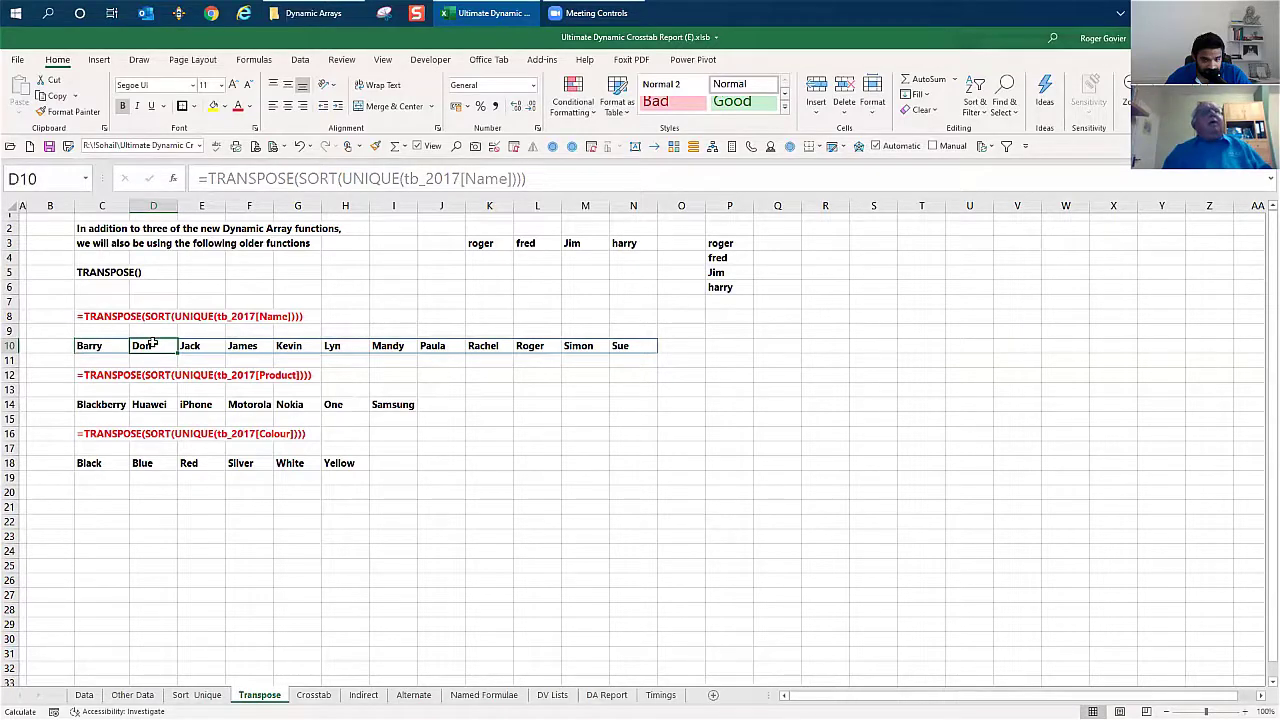
left_click(195, 347)
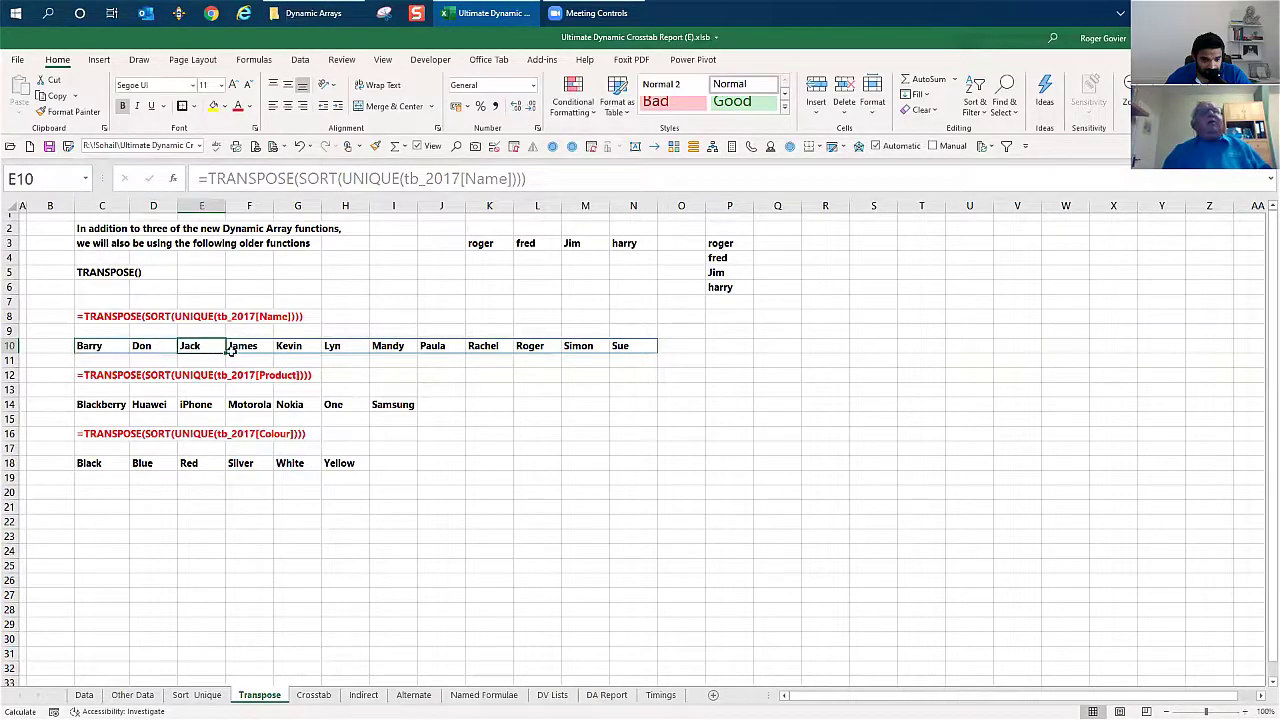
left_click(240, 350)
left_click(297, 348)
left_click(345, 347)
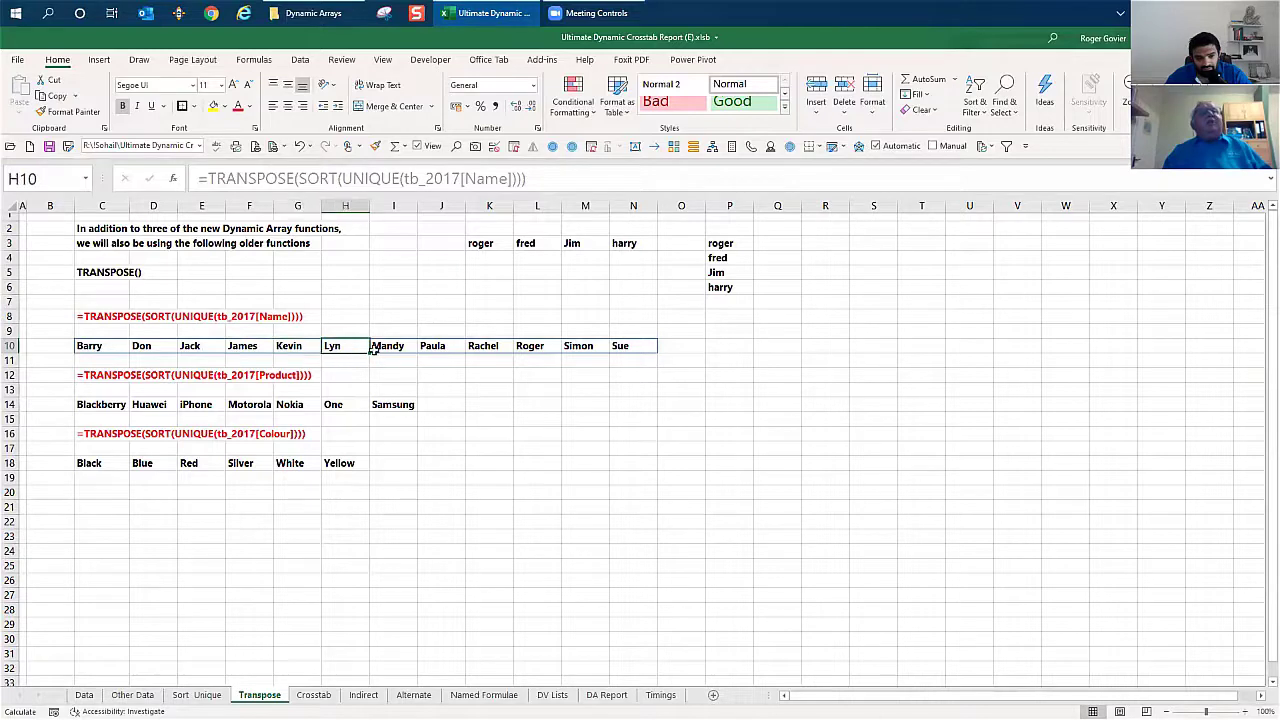
left_click(378, 346)
left_click(428, 350)
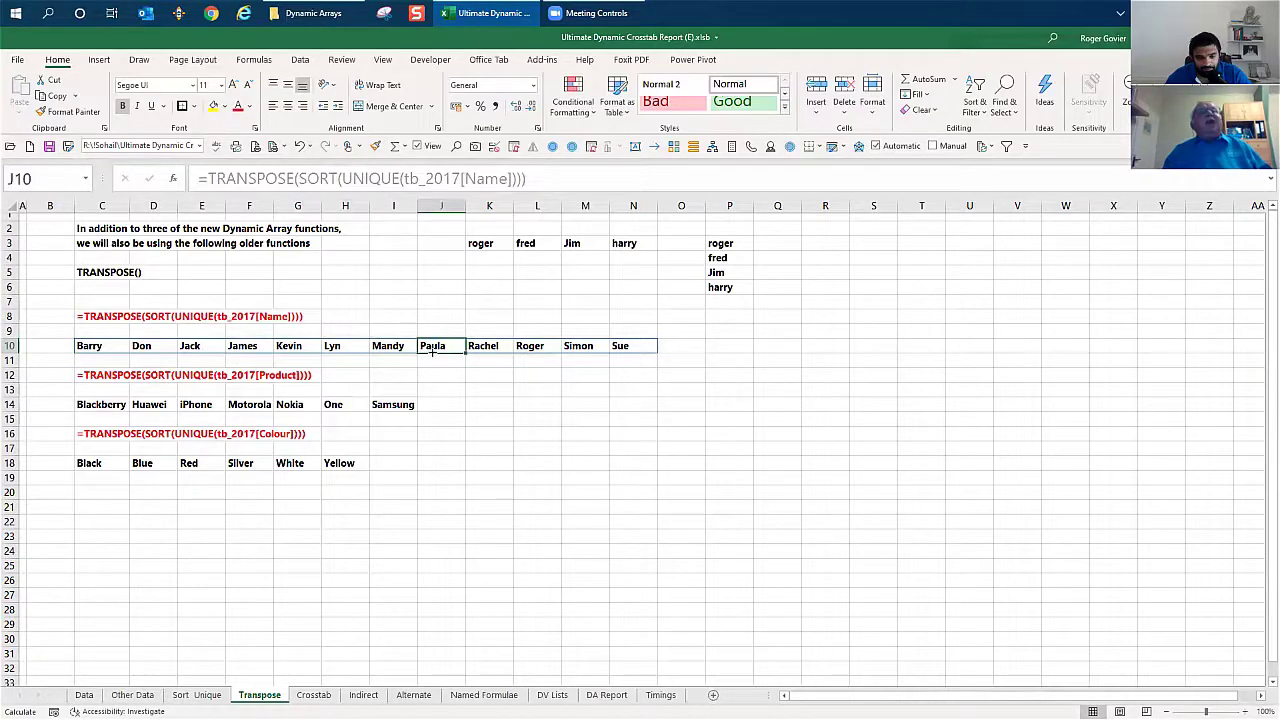
left_click(485, 346)
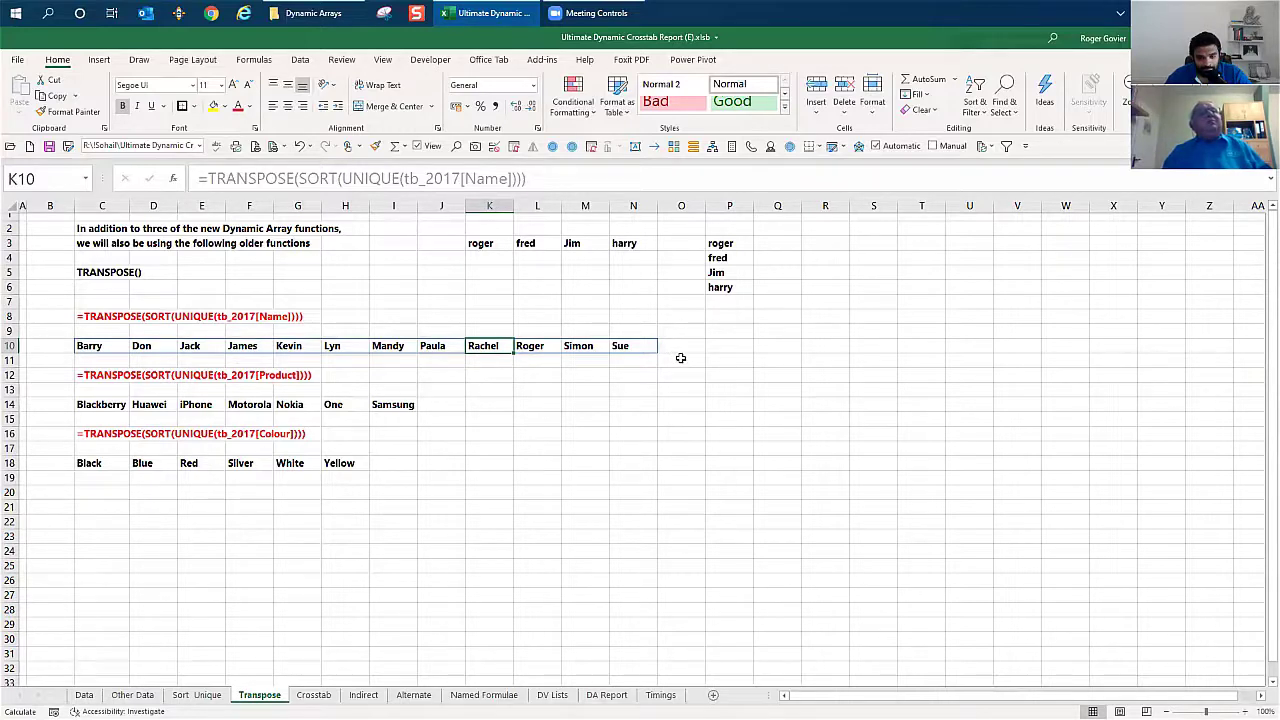
left_click(145, 389)
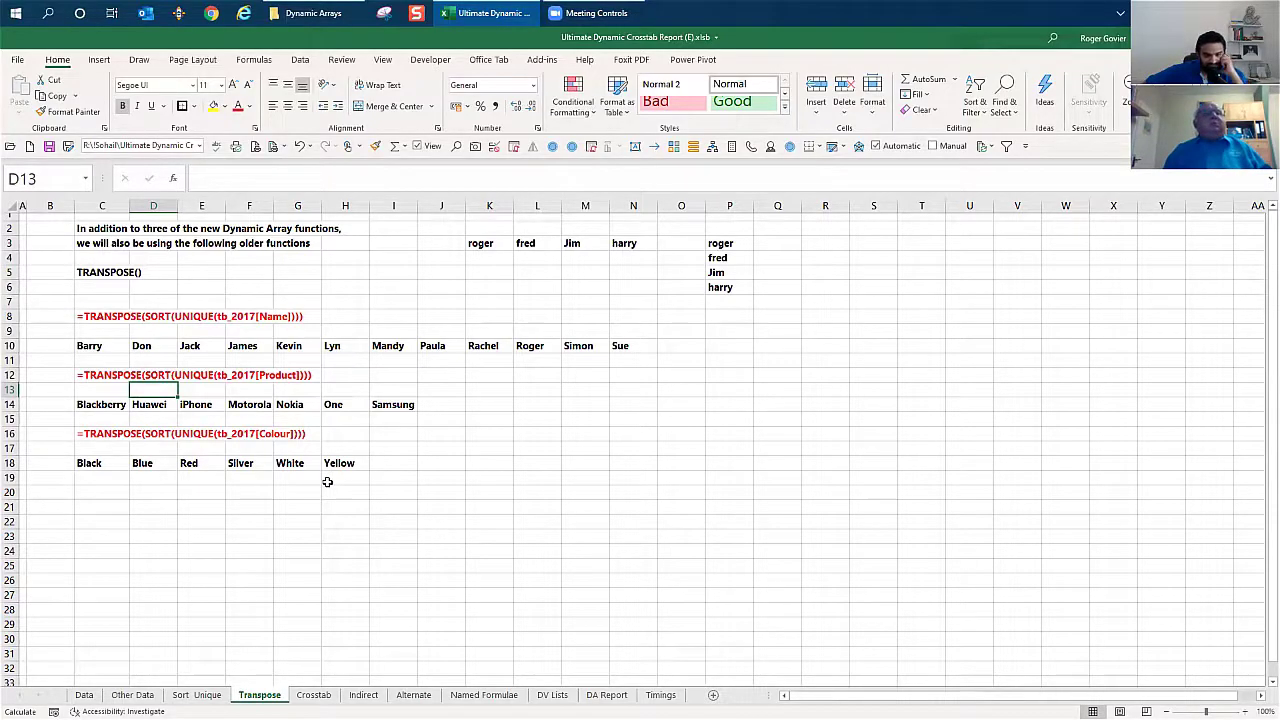
On the Crosstab sheet, examine the product list M8# and the SUMIFS formula in N8 with its spilled cells
left_click(314, 695)
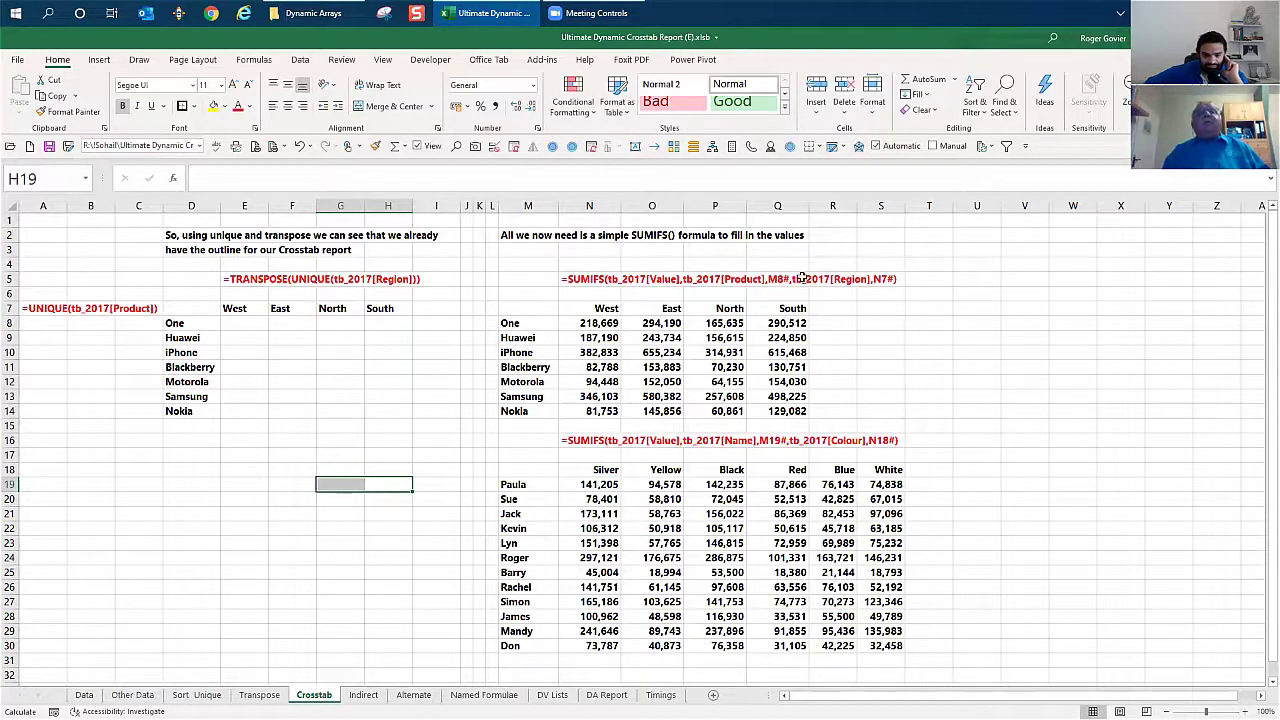
left_click_drag(516, 322, 516, 411)
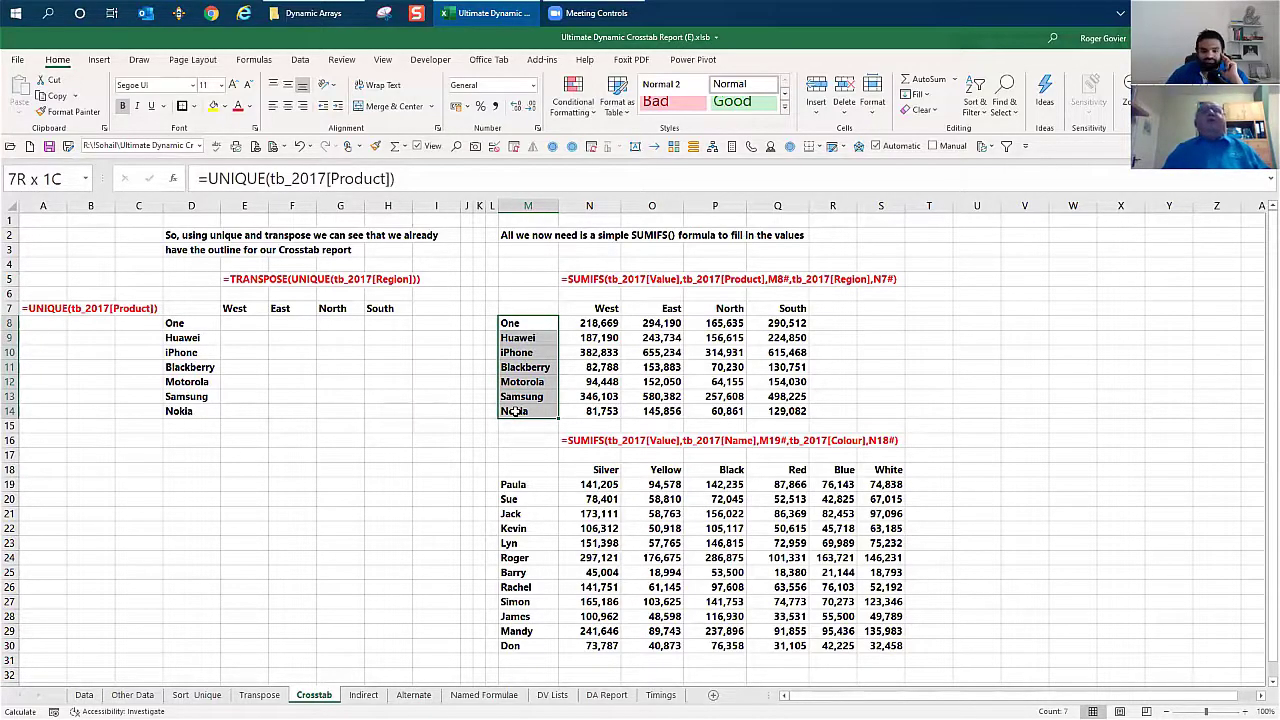
left_click_drag(514, 411, 516, 412)
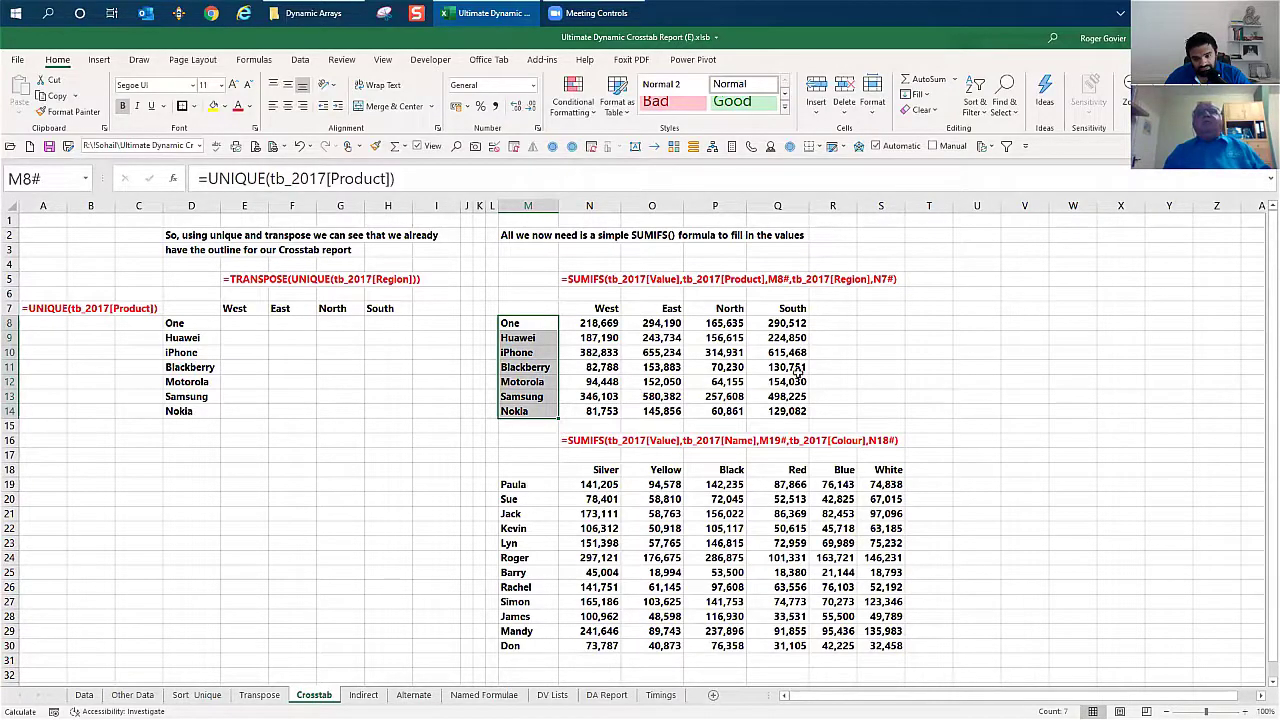
left_click(591, 326)
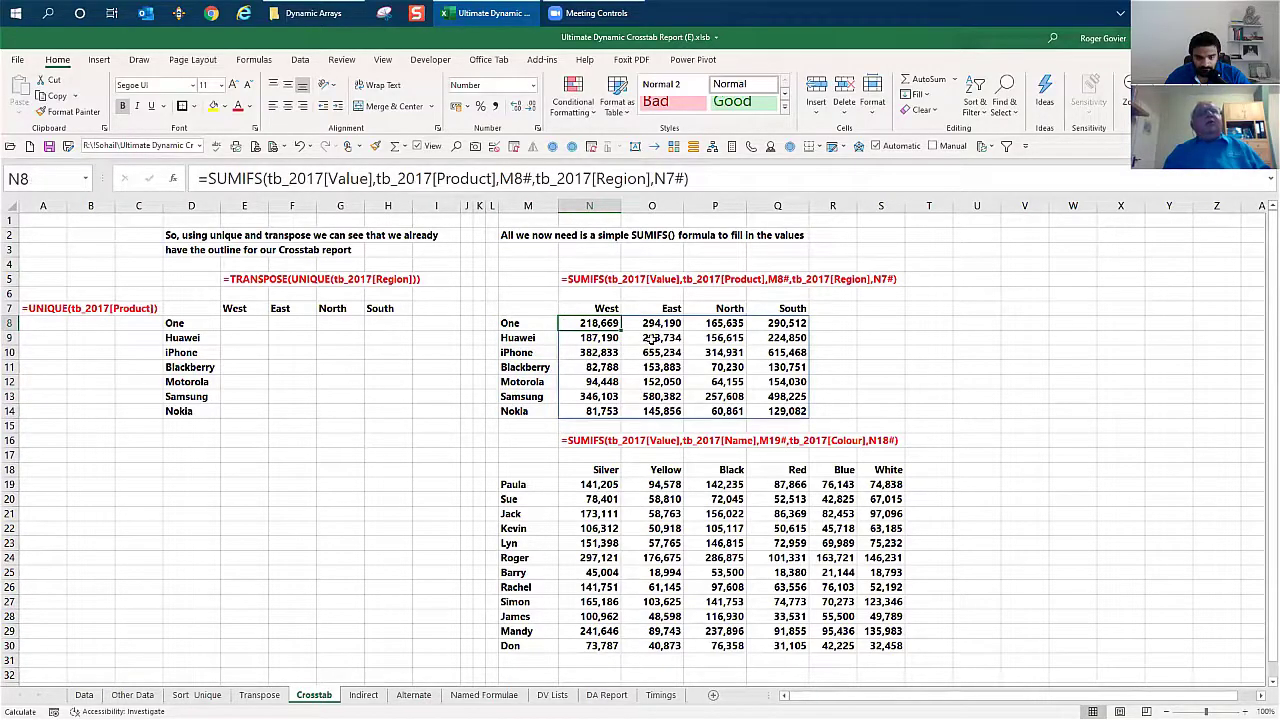
left_click(650, 340)
left_click(668, 367)
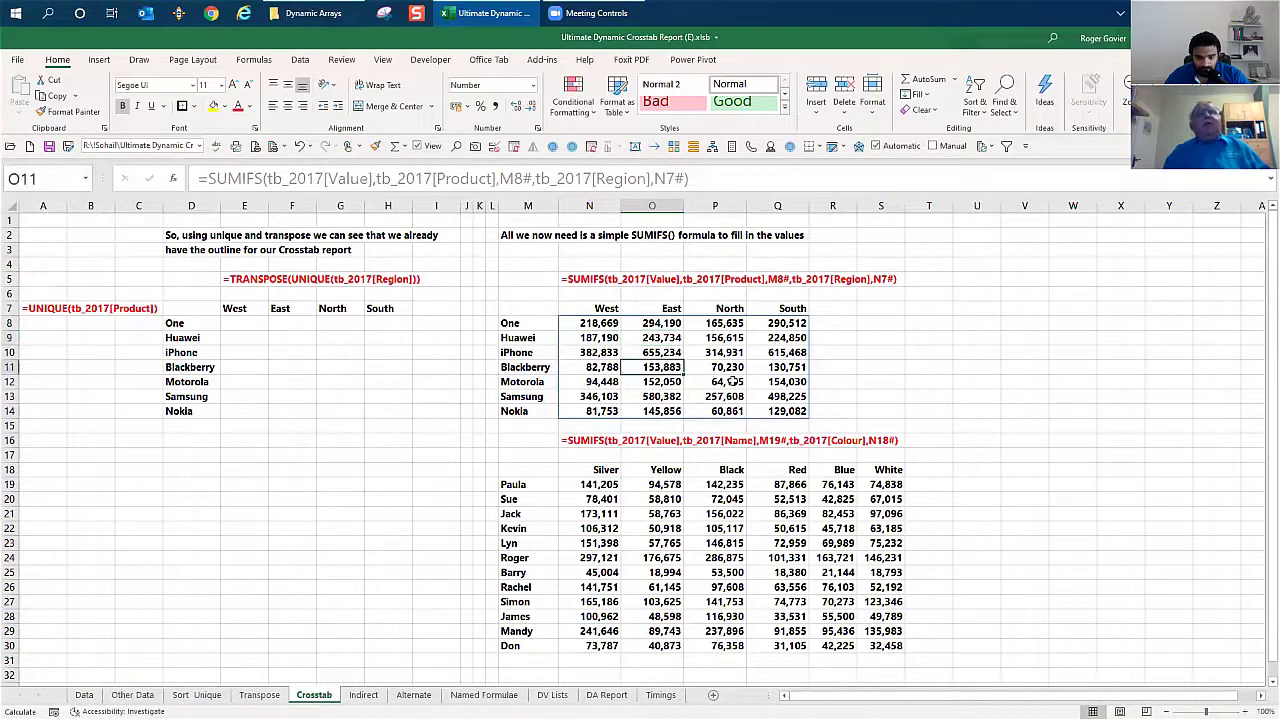
left_click(732, 367)
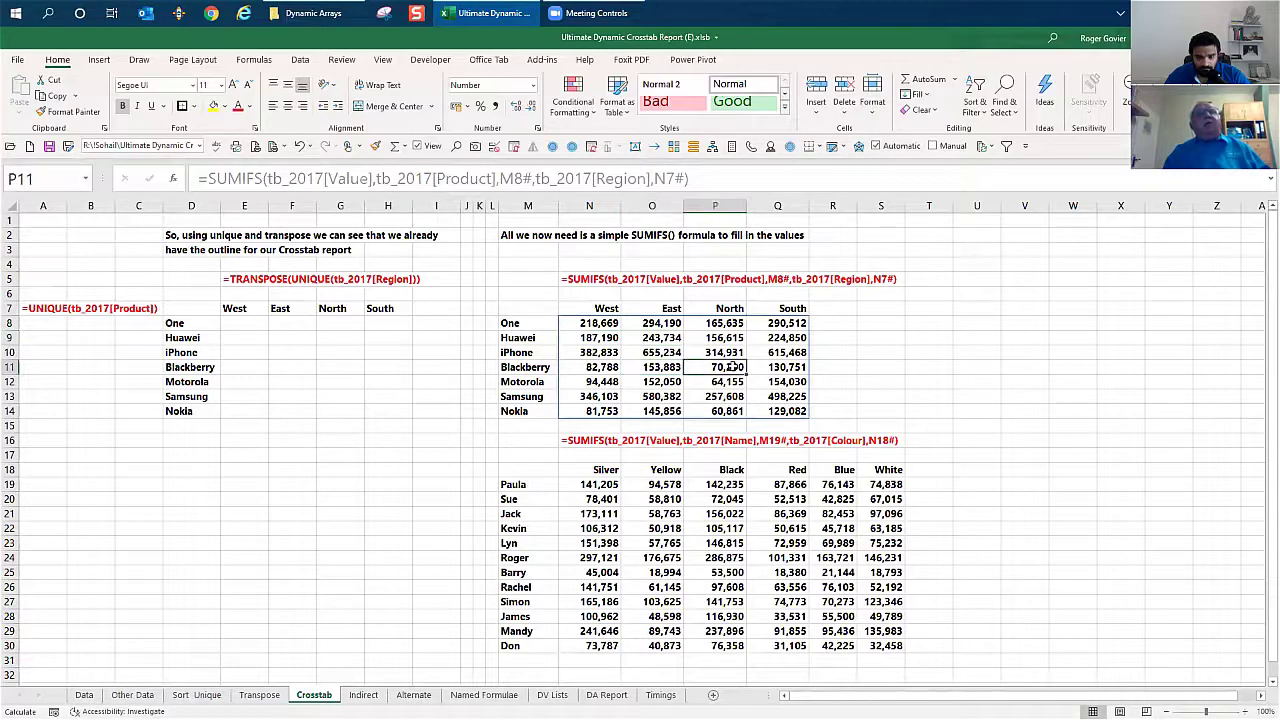
Enter "hello" in Q14 to obstruct the spill range of the product-by-region SUMIFS formula
left_click(790, 411)
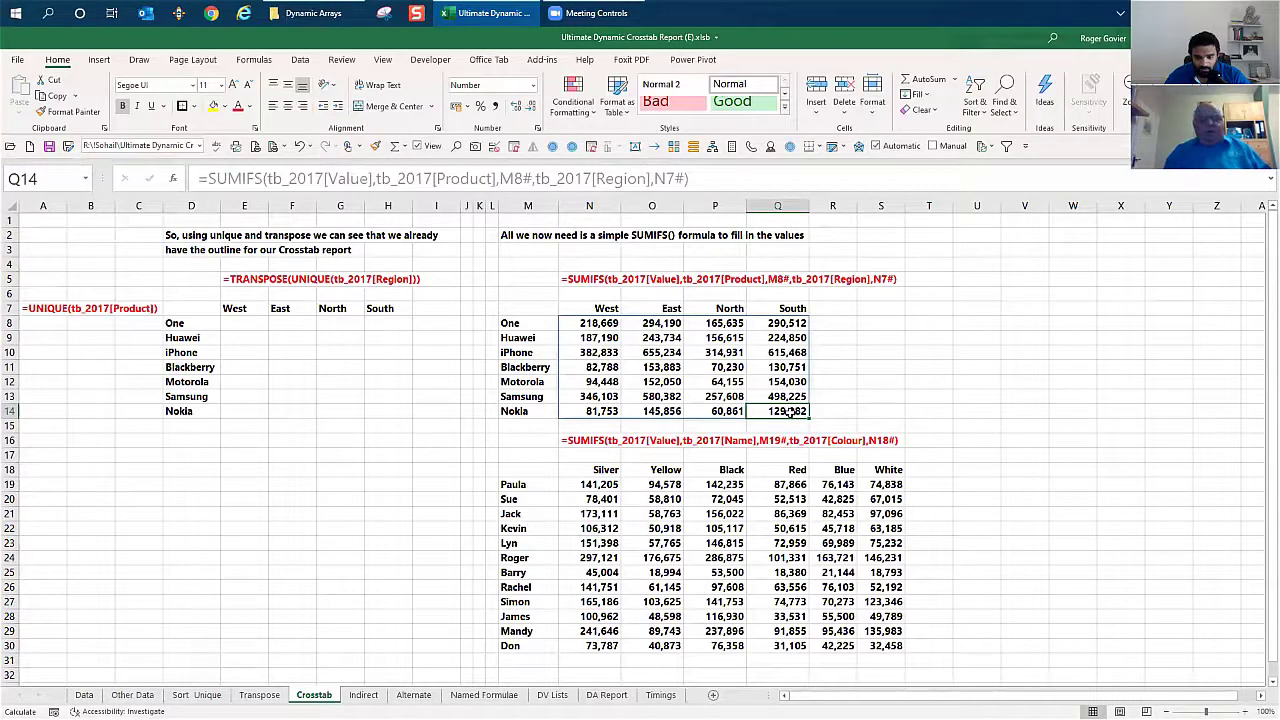
type("hello")
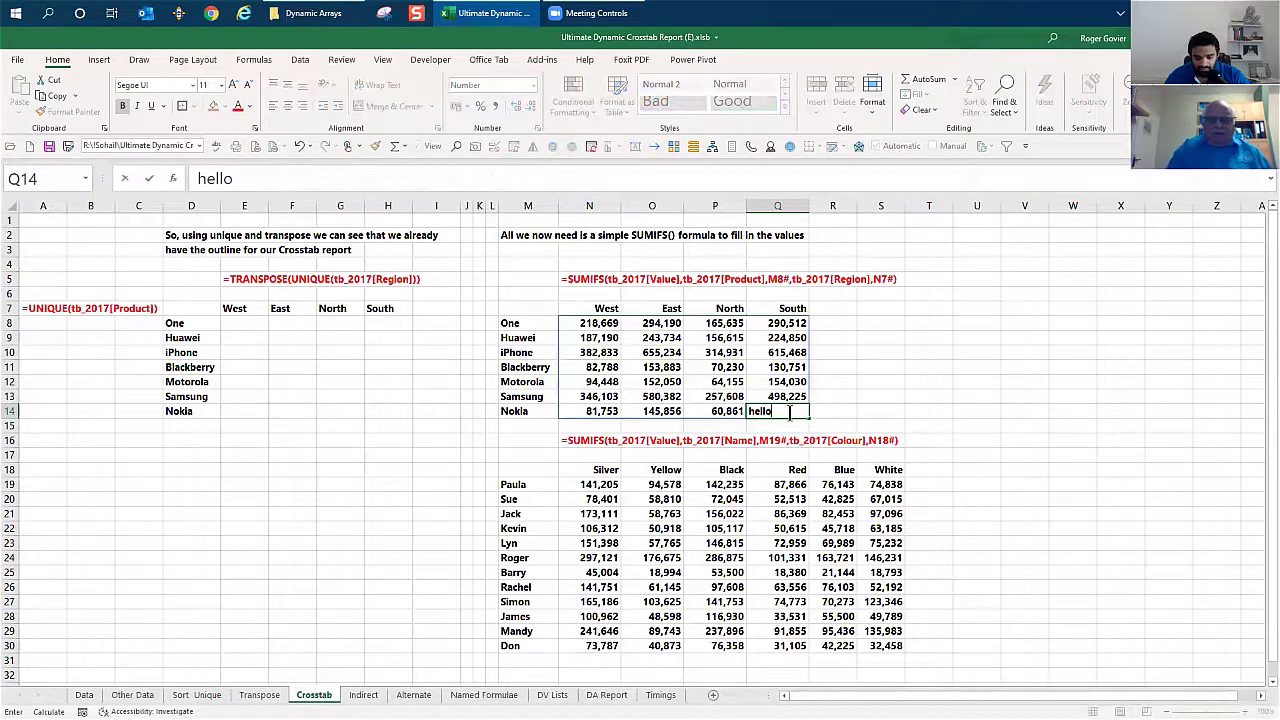
key("Return")
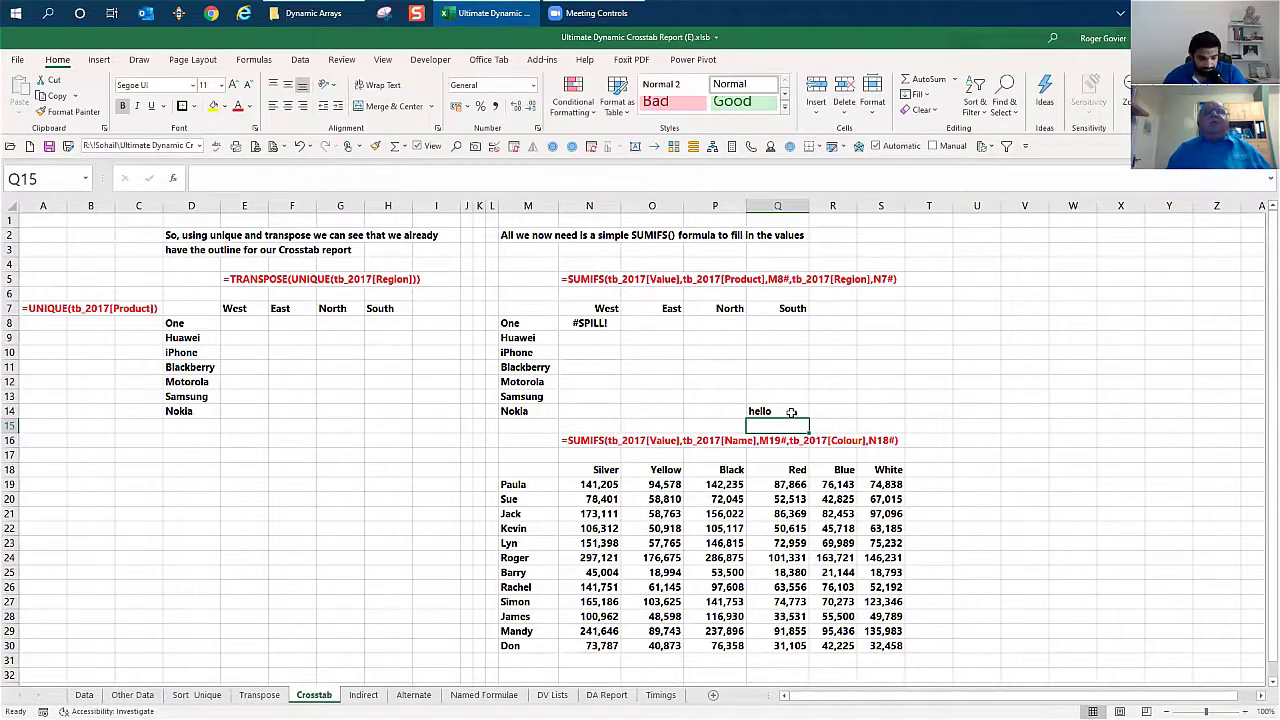
left_click(791, 412)
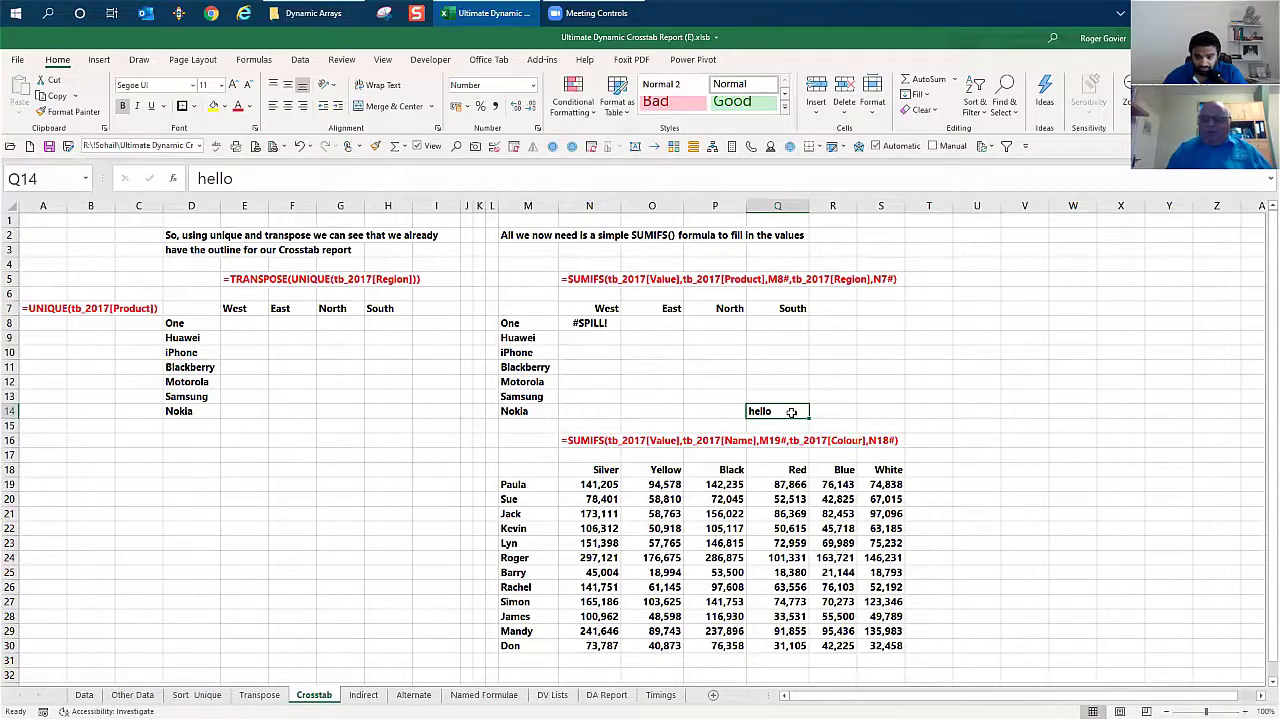
Clear the obstructing "hello" text from Q14 so the product-by-region SUMIFS formula can spill
key("Delete")
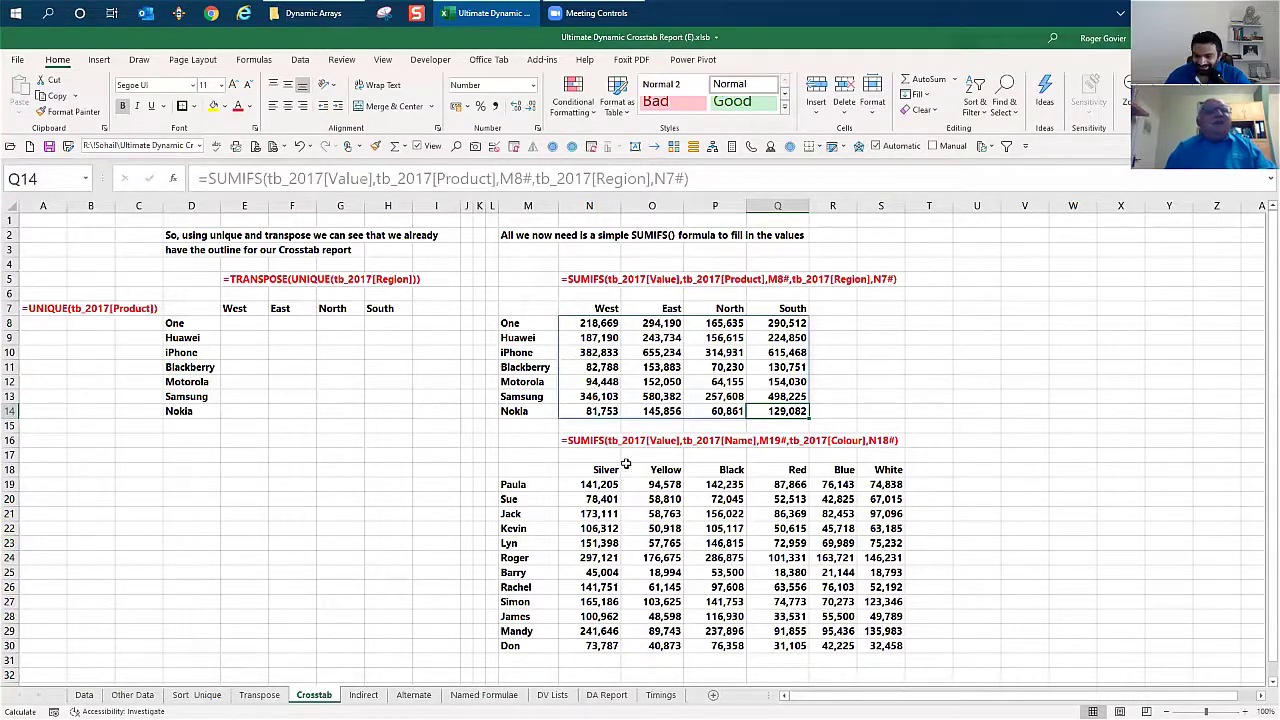
On the Indirect sheet, review the choices offered for _Source and _Row in C2 and C3, keeping tb_2017 and Product
left_click(370, 700)
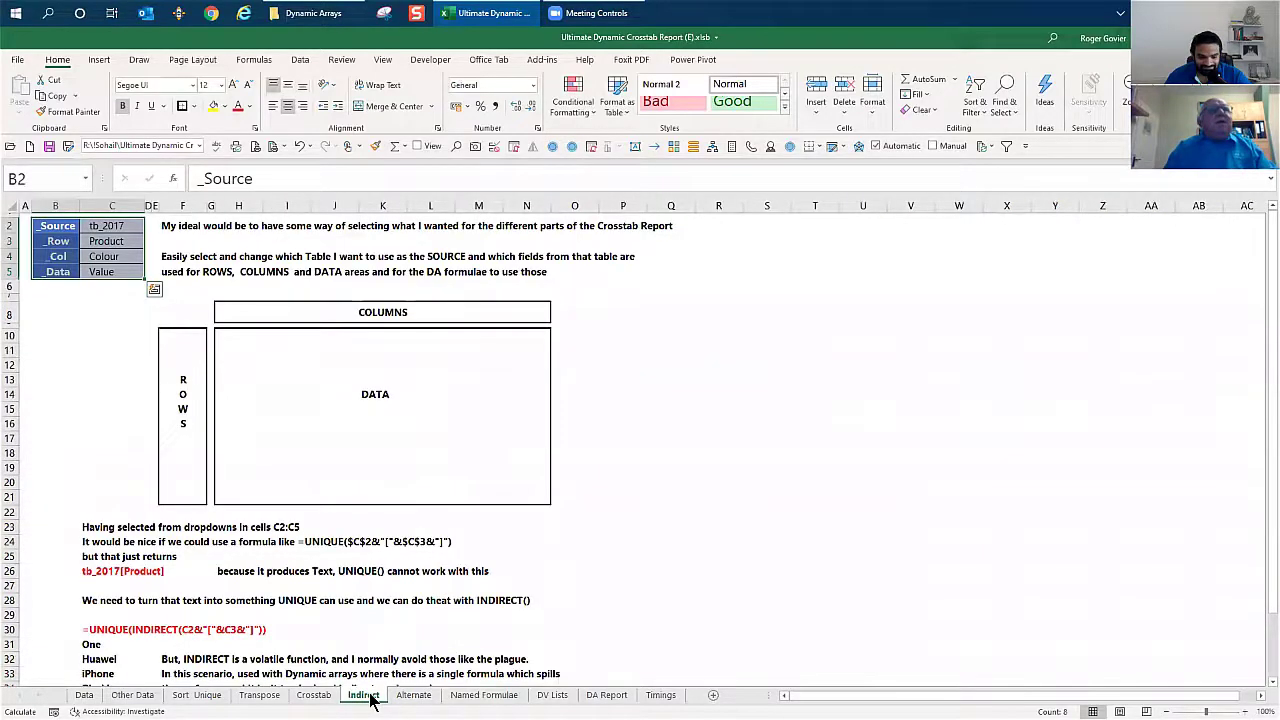
left_click(688, 440)
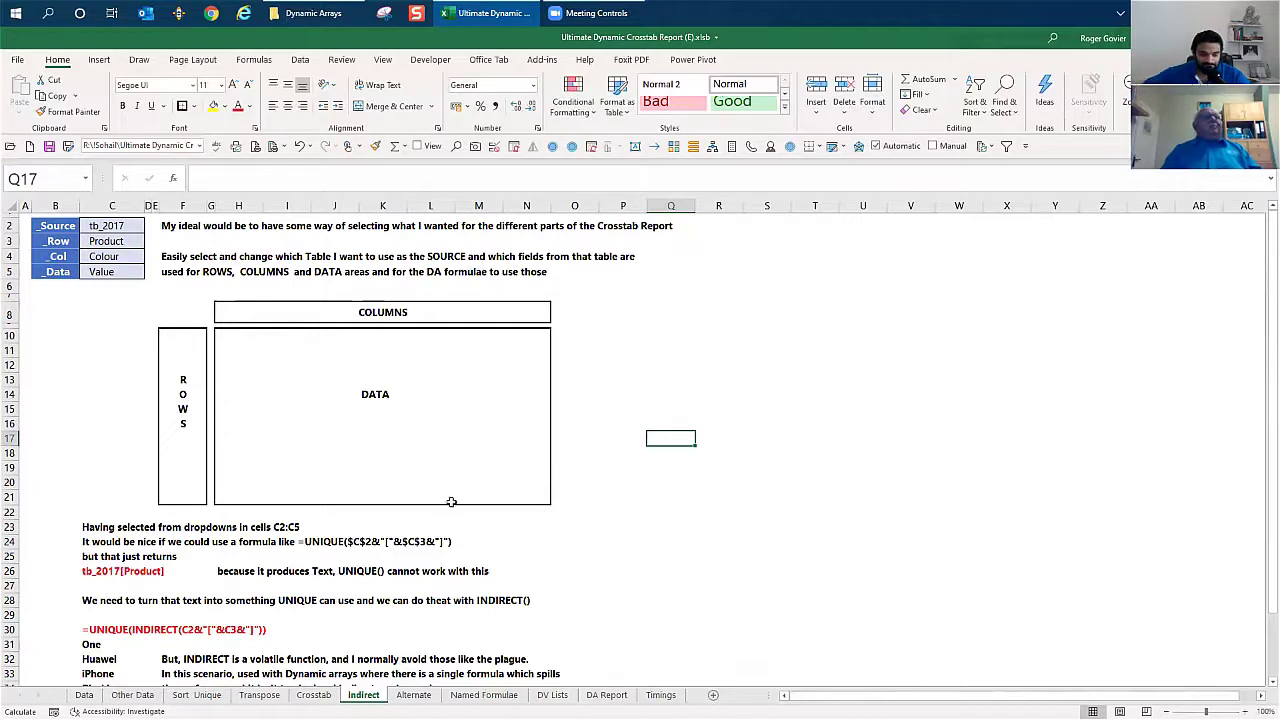
left_click(112, 229)
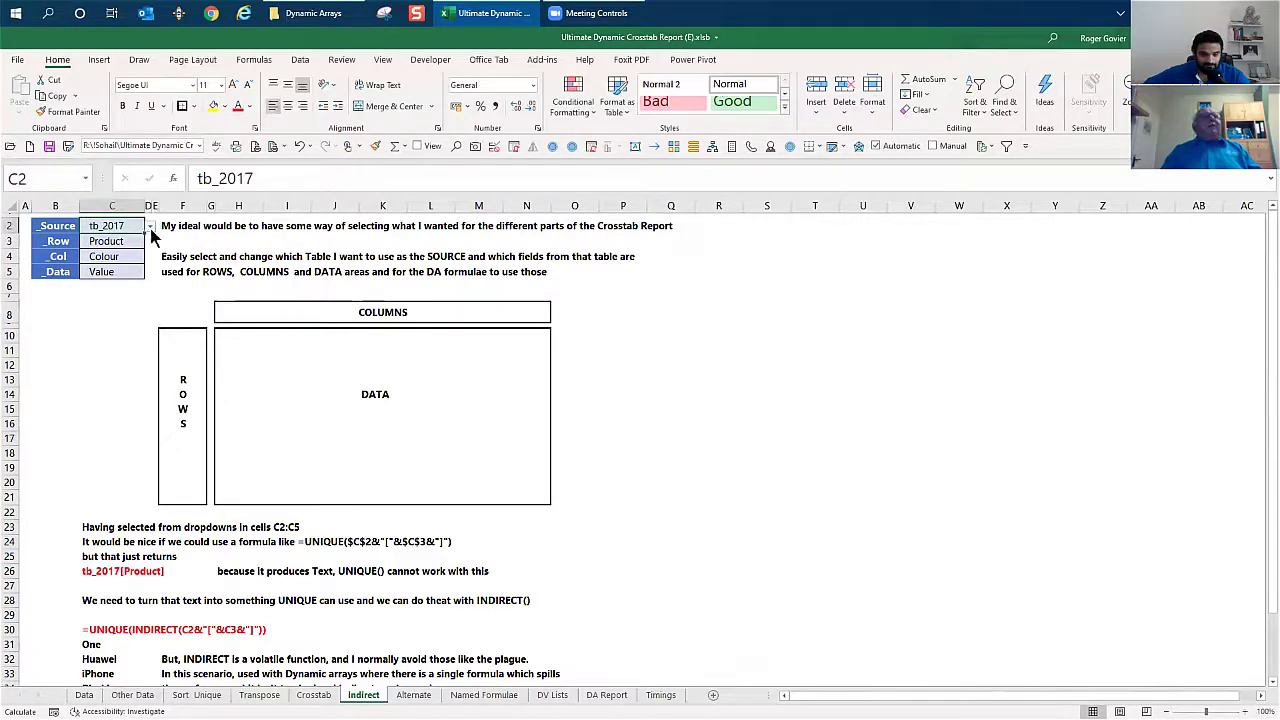
left_click(150, 227)
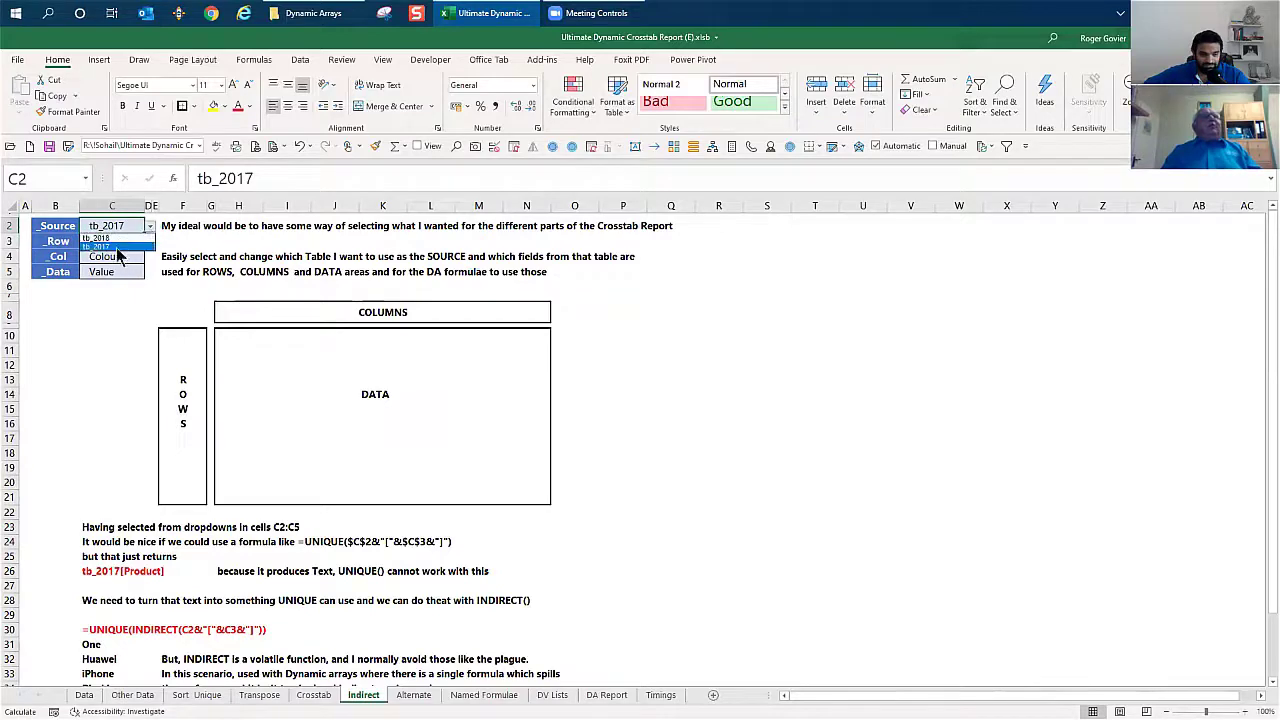
left_click(121, 244)
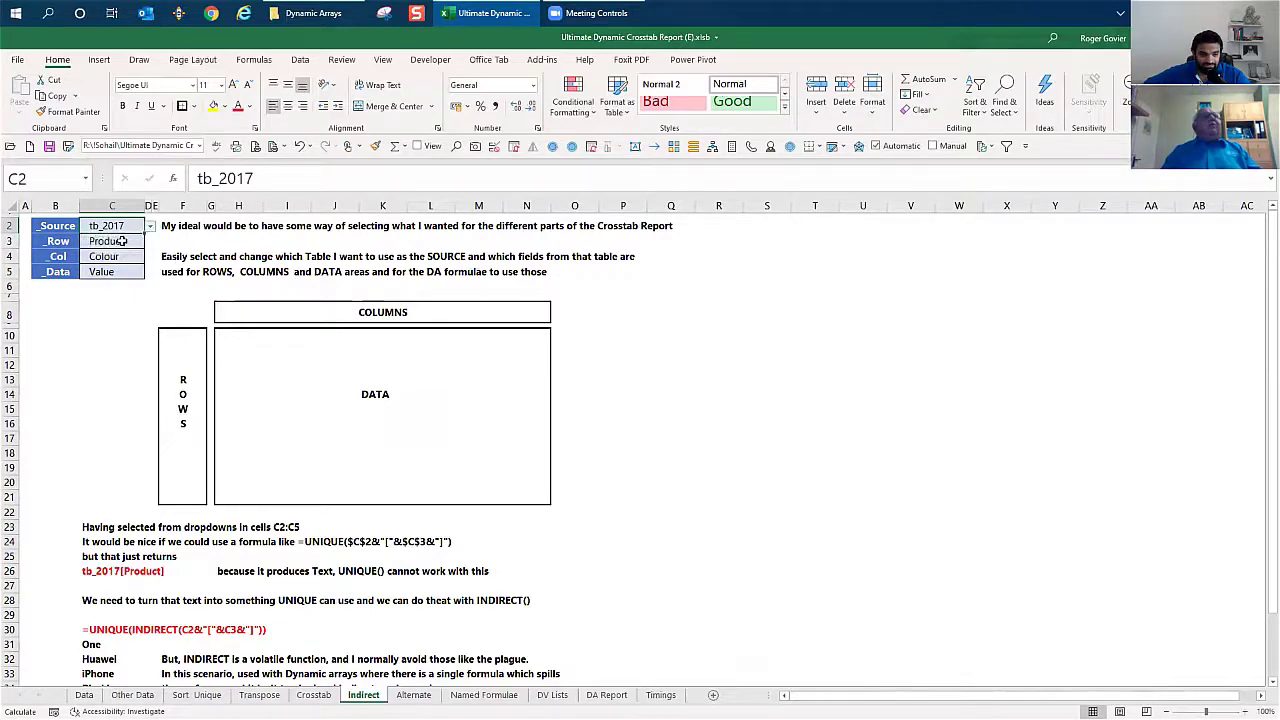
left_click(119, 243)
left_click(149, 242)
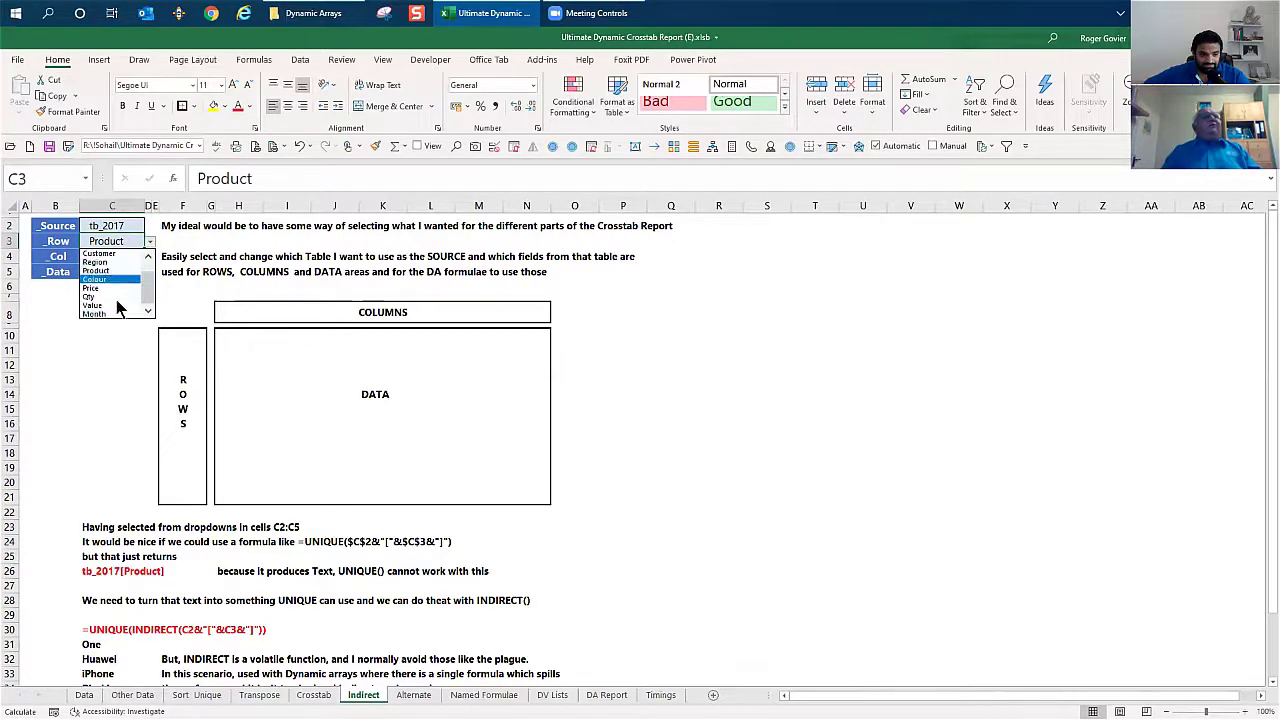
key("Escape")
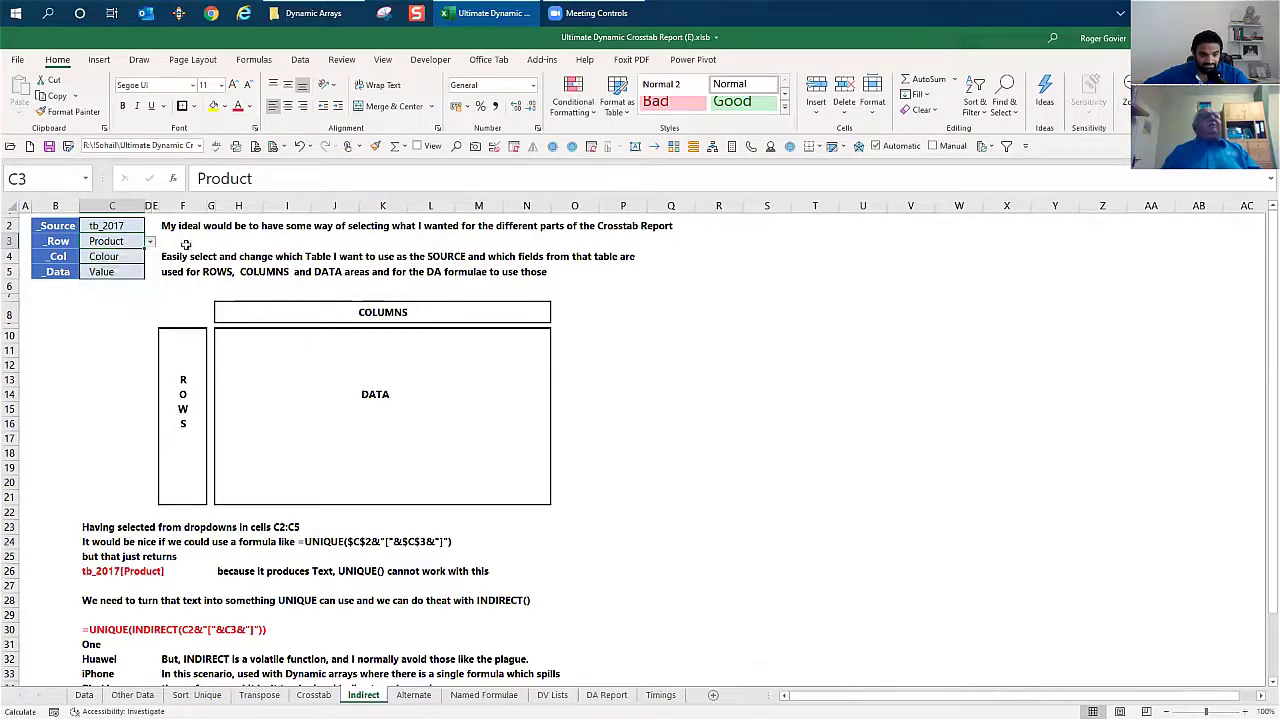
Review the field choices offered for _Col and _Data in C4 and C5, keeping Colour and Value
left_click(132, 258)
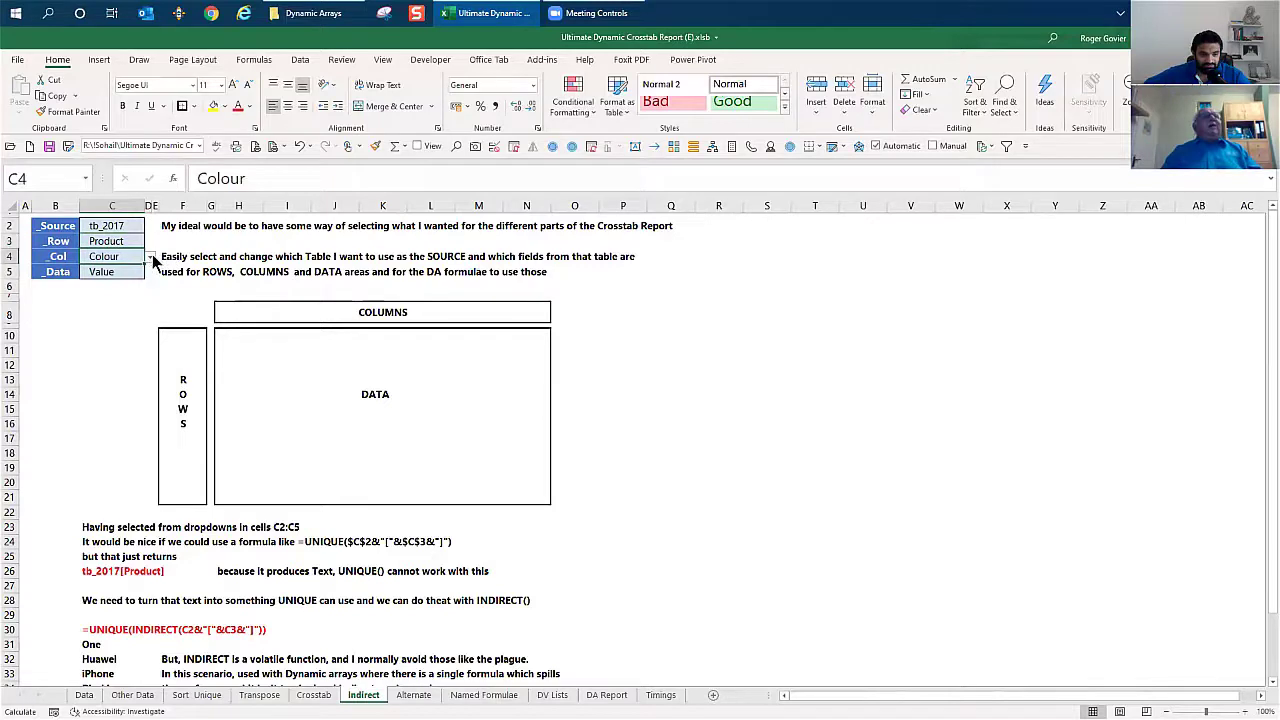
left_click(150, 258)
key("Escape")
left_click(131, 273)
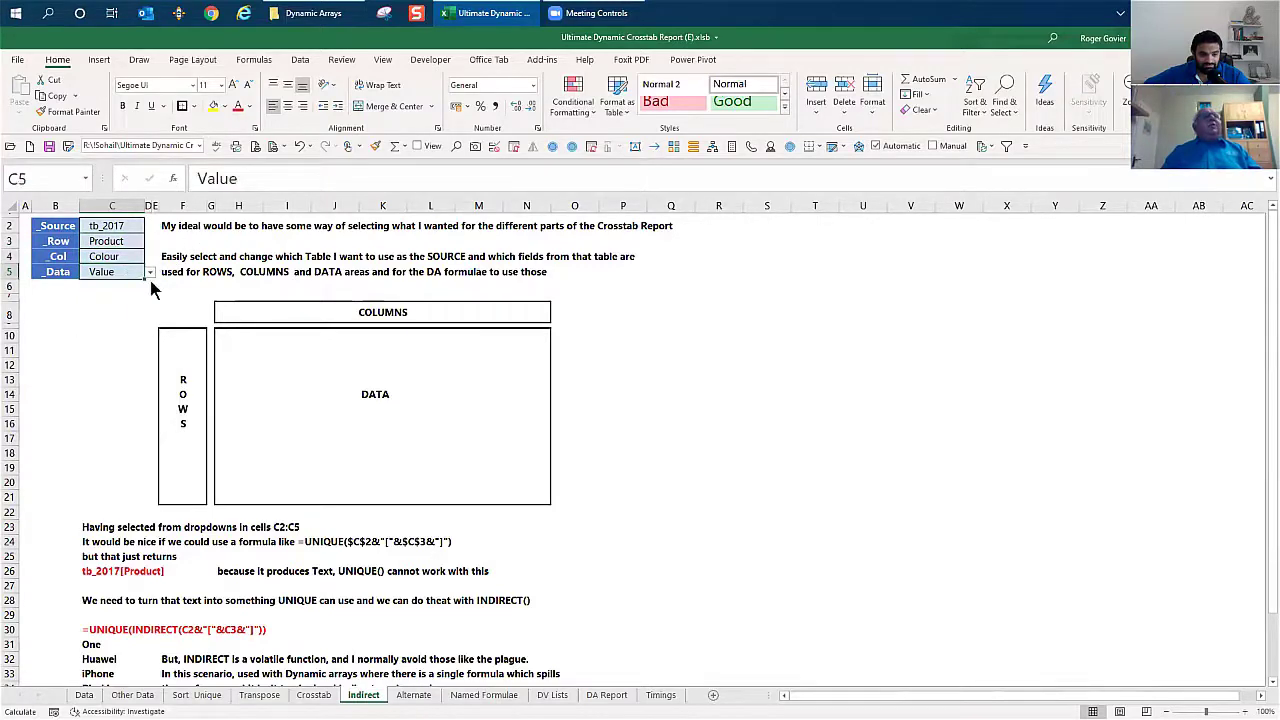
left_click(150, 273)
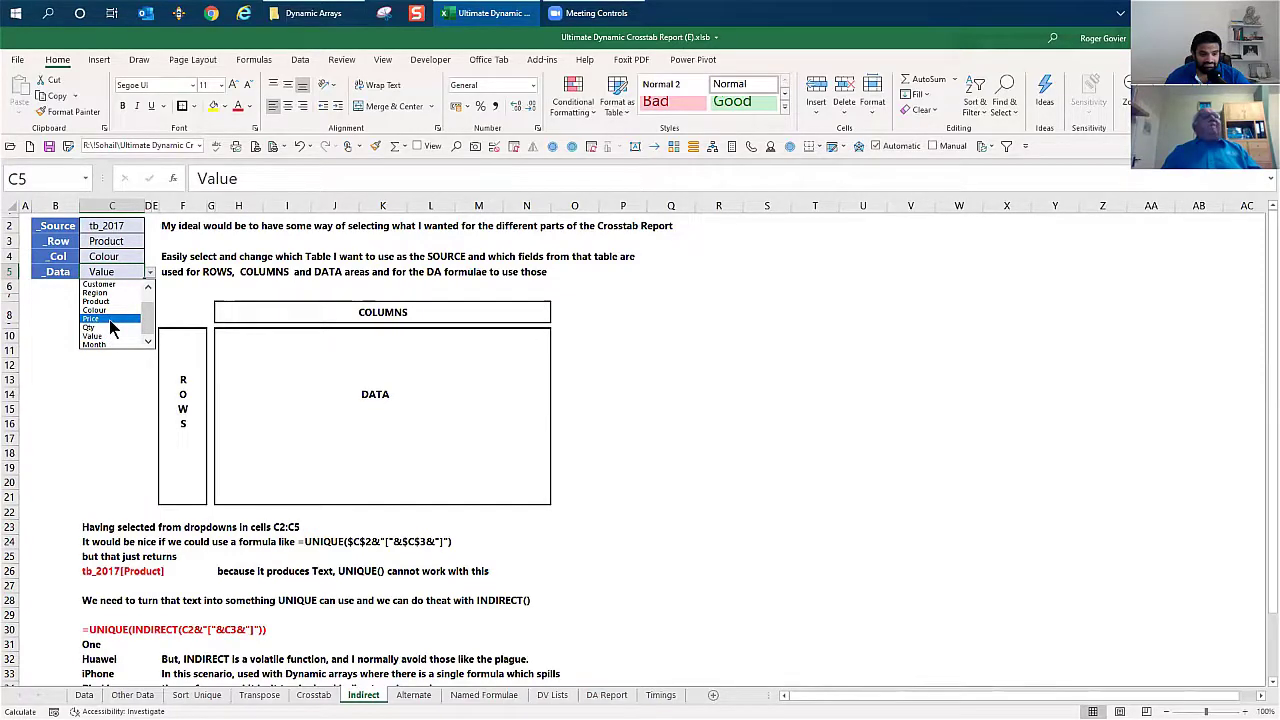
key("Escape")
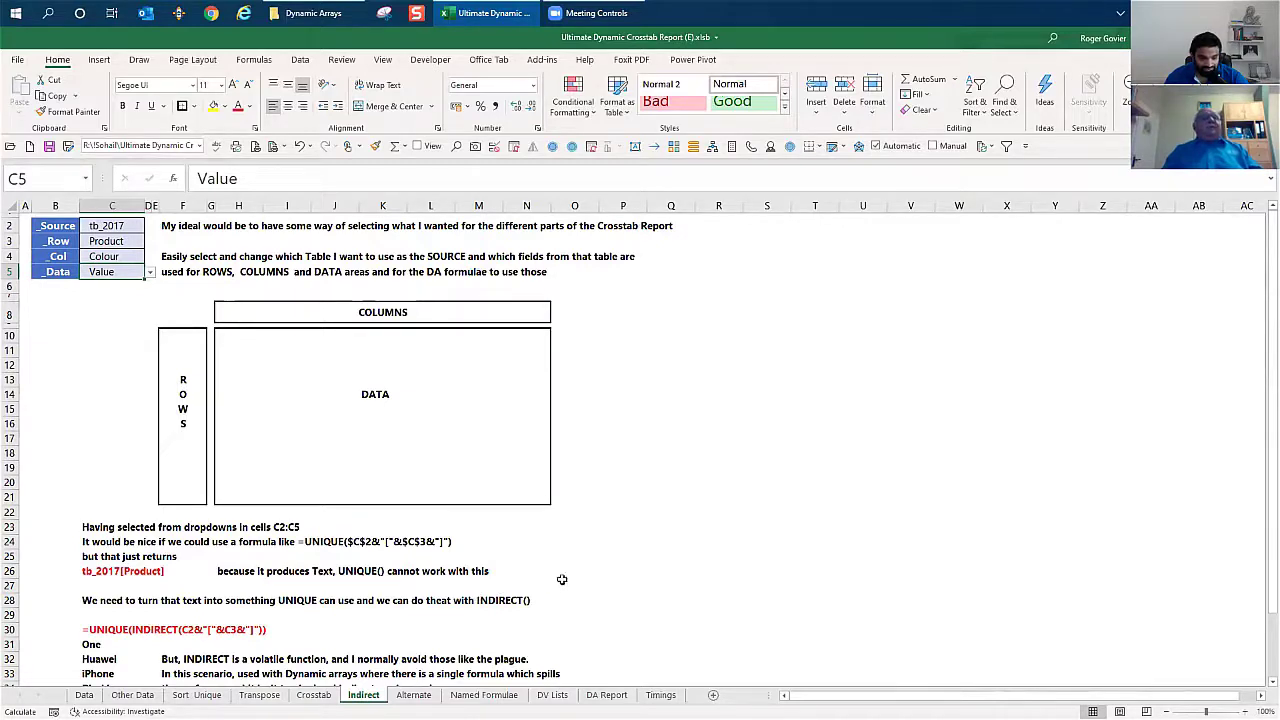
Read the INDIRECT explanation and examine the =UNIQUE(INDIRECT(C2&"["&C3&"]")) formula in C31 with its spilled cells
scroll(562, 579, "down", 1)
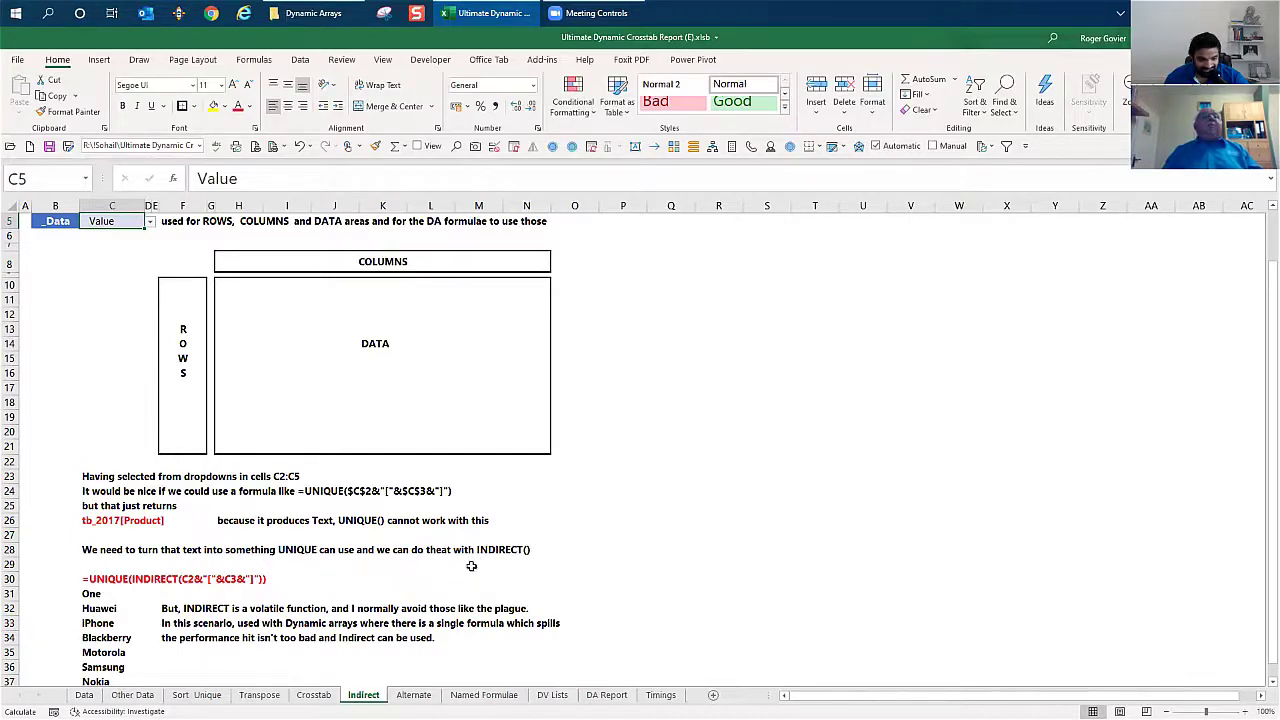
scroll(450, 562, "down", 2)
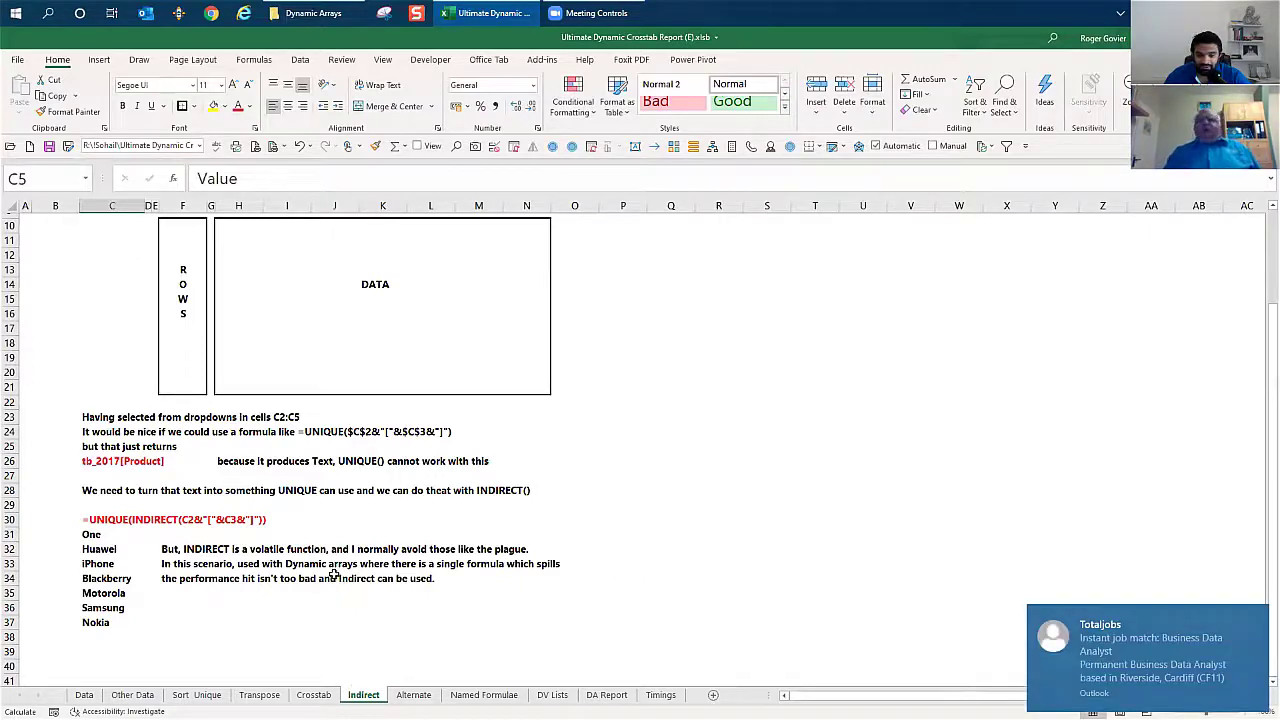
left_click(1259, 614)
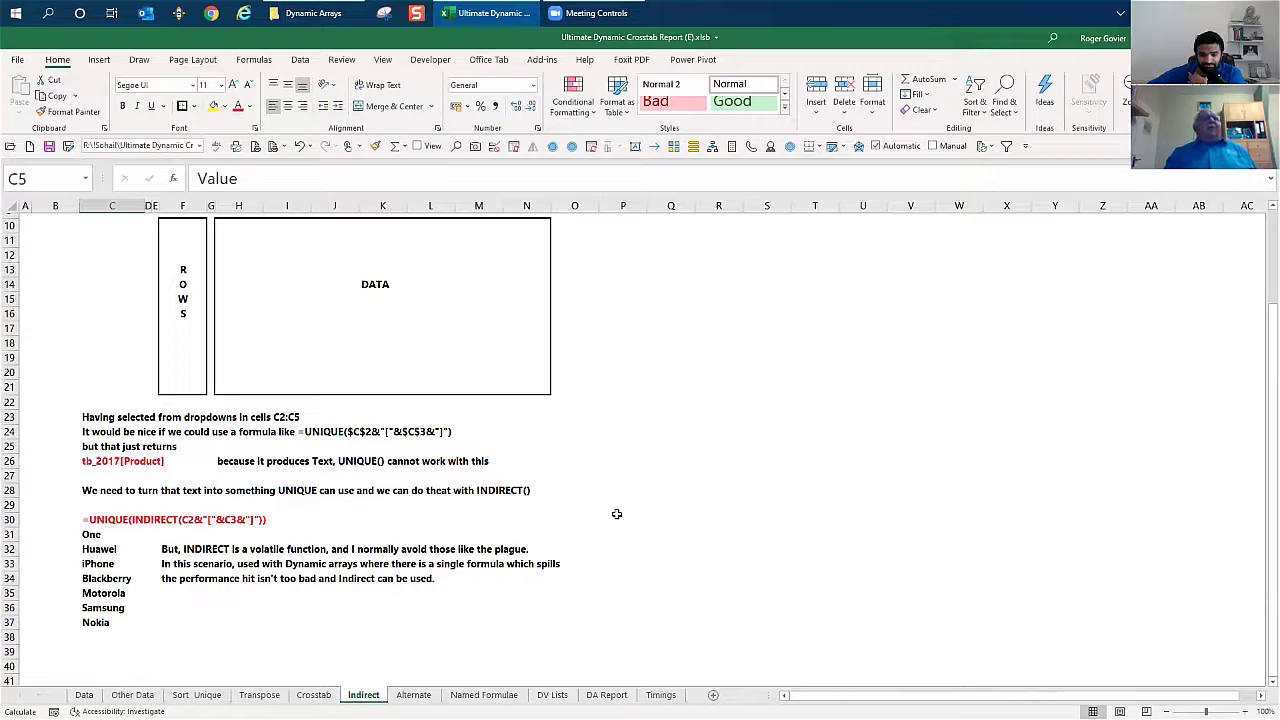
scroll(617, 514, "up", 3)
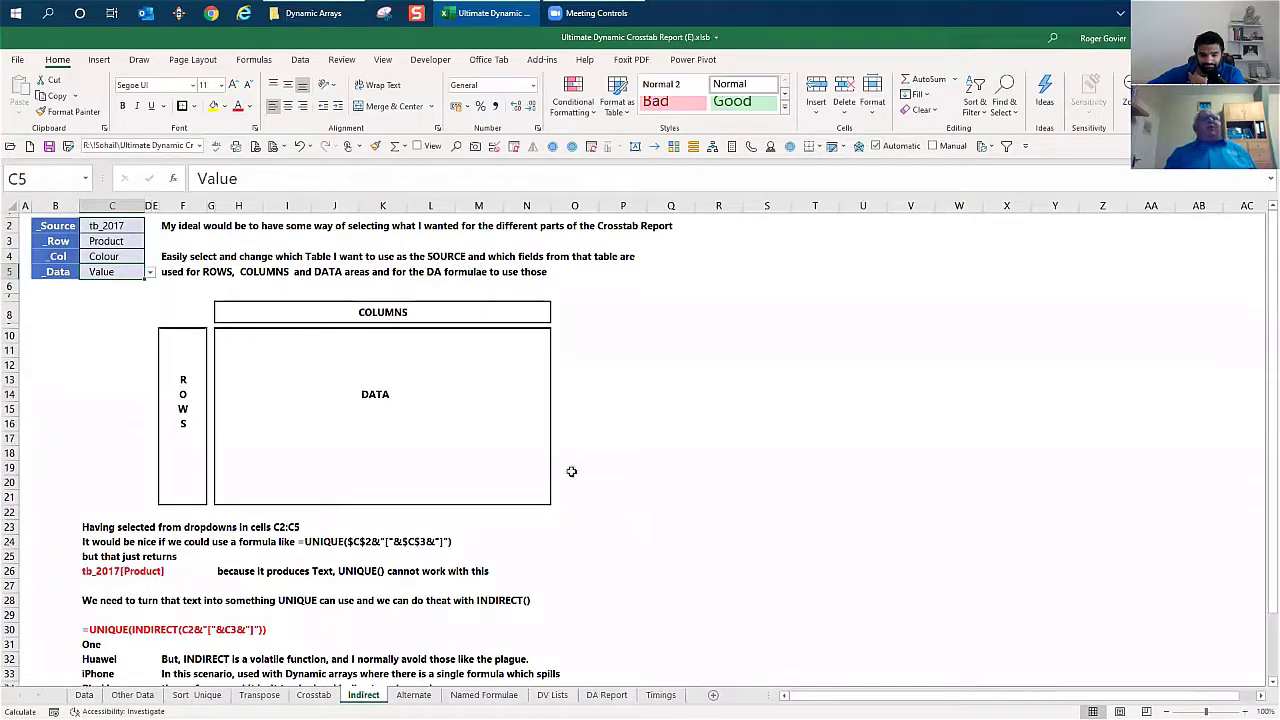
scroll(317, 474, "down", 3)
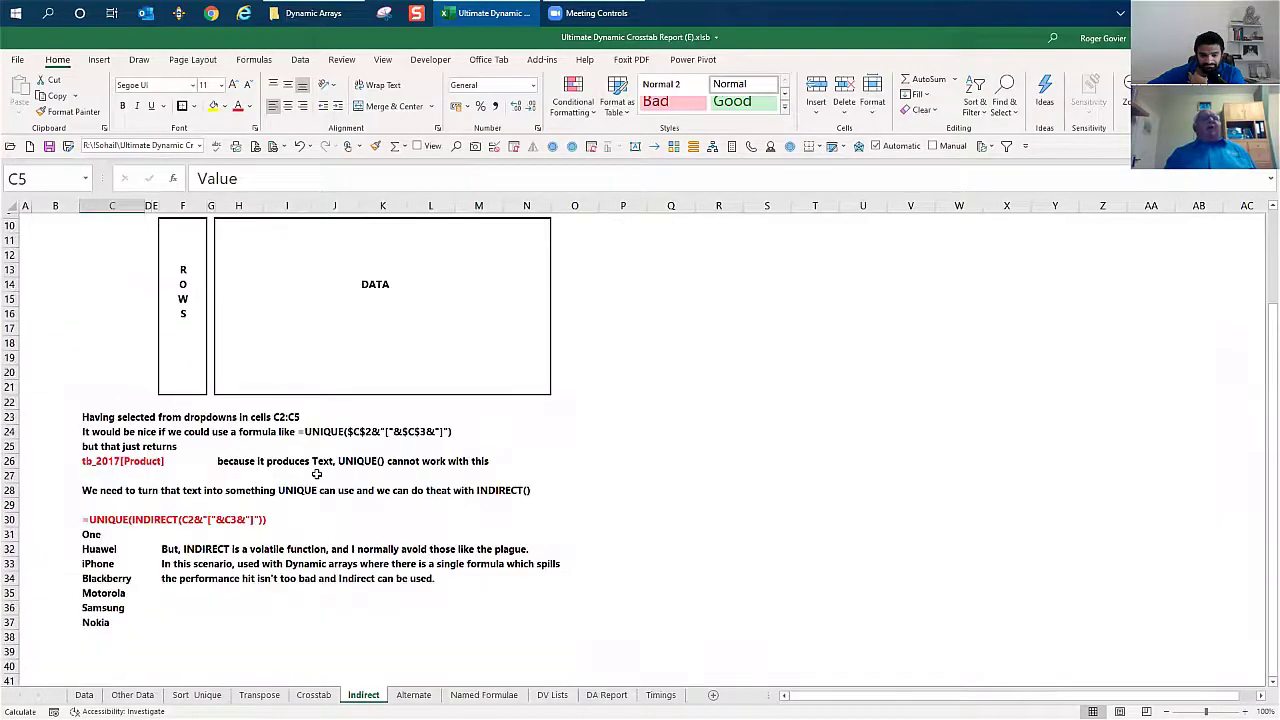
left_click(95, 536)
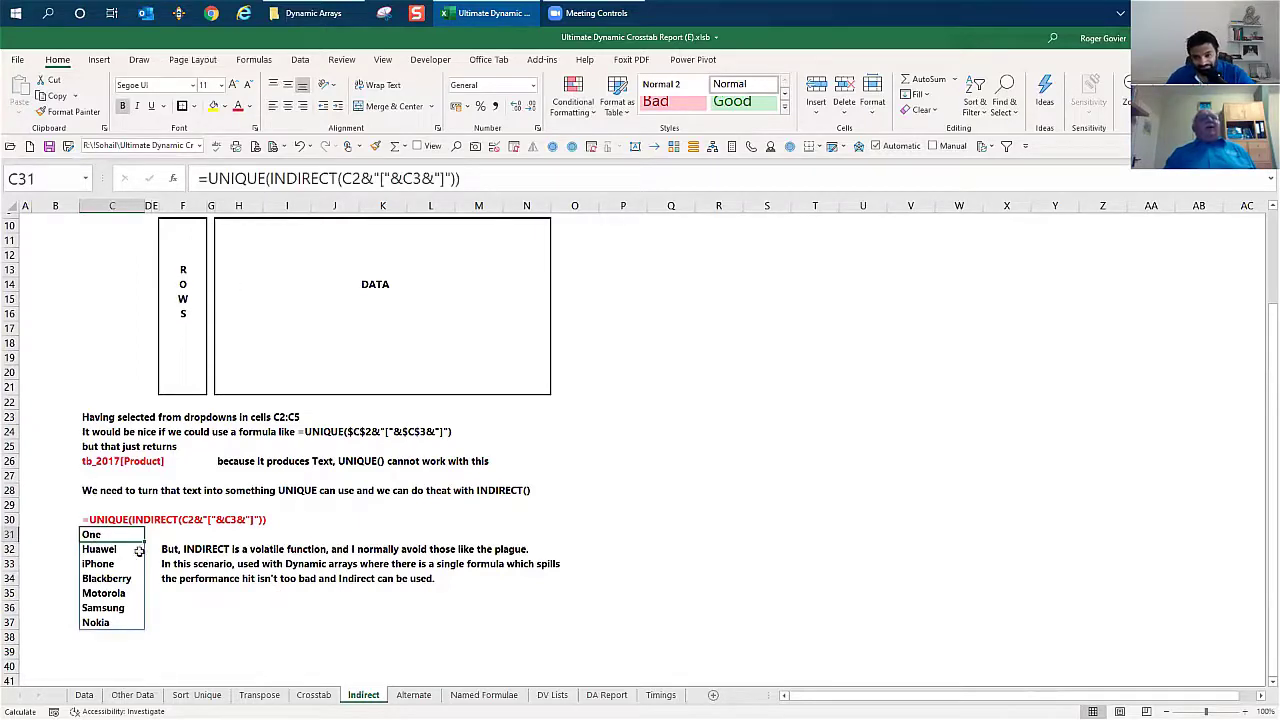
left_click(98, 551)
left_click(98, 579)
left_click(100, 593)
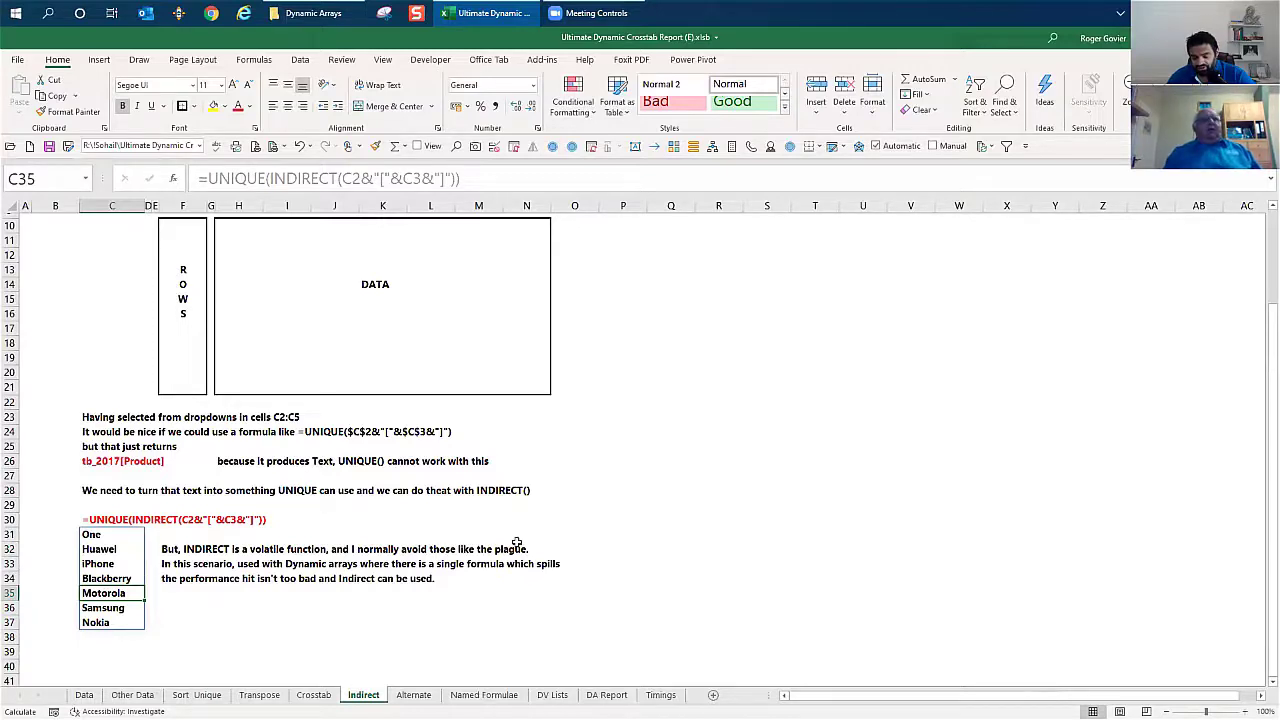
scroll(518, 543, "up", 2)
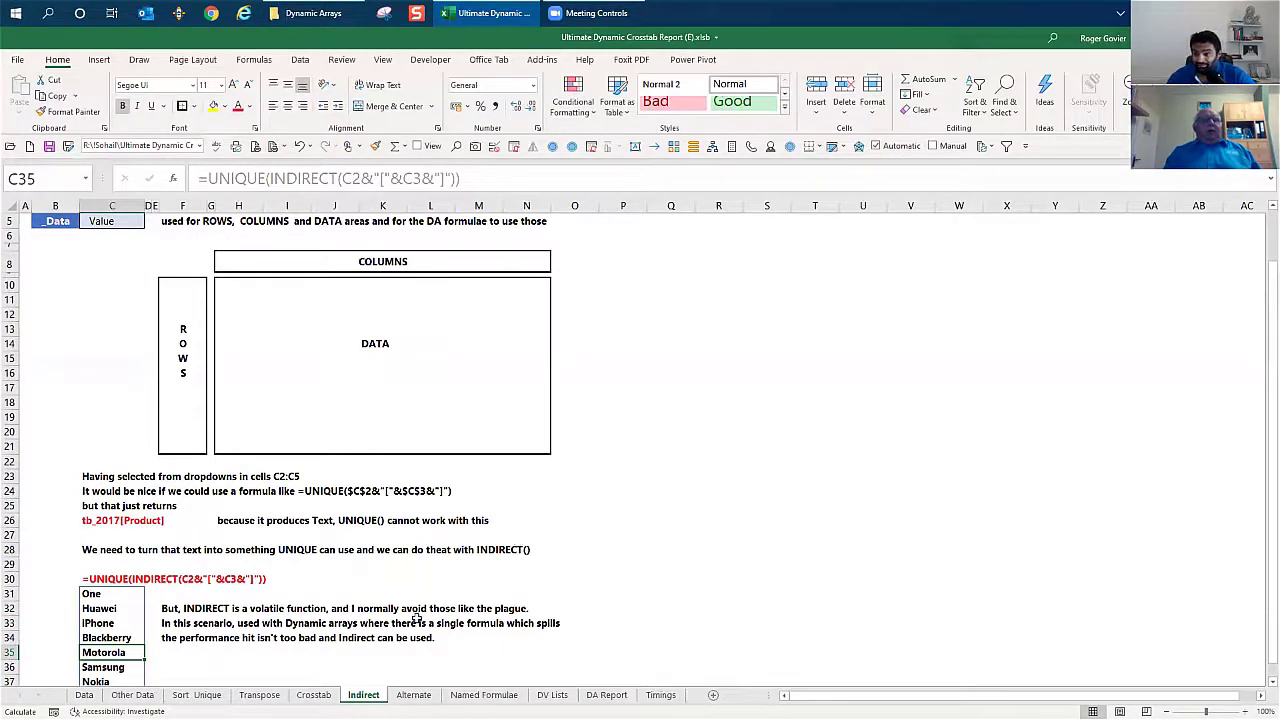
On the Alternate sheet, delete the text in G4 that covers the XL4M macros sentence
left_click(414, 695)
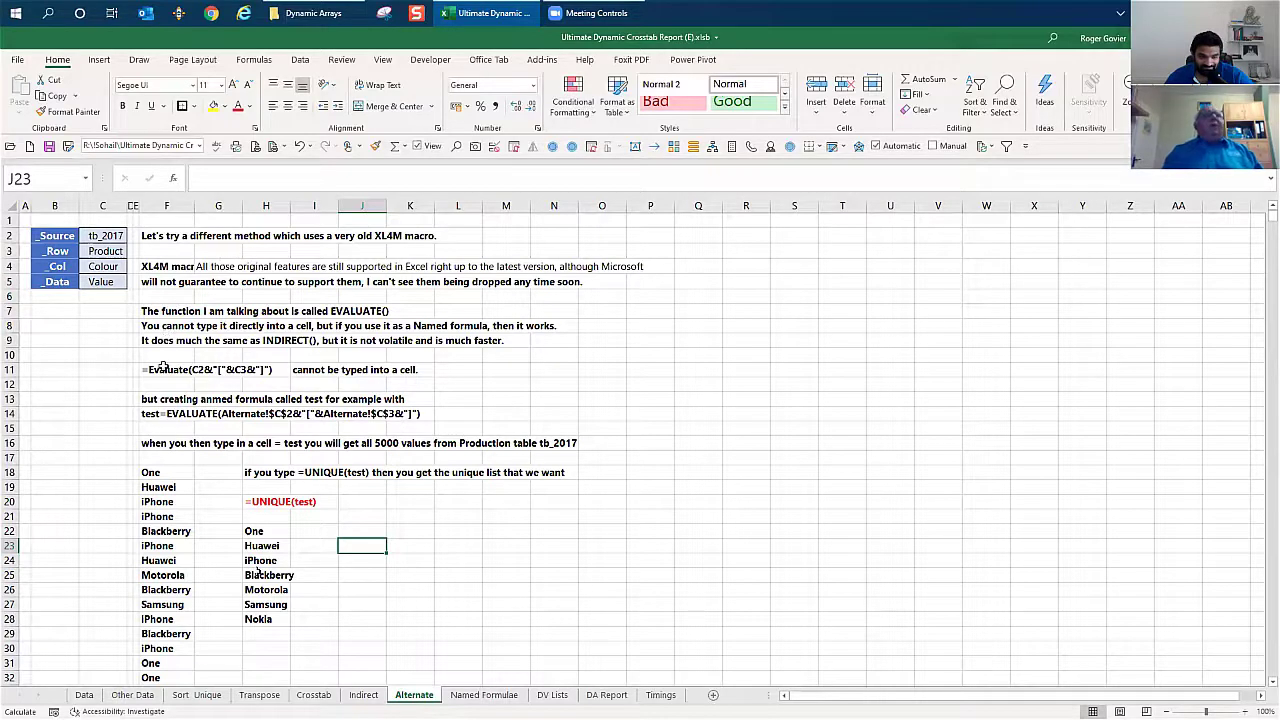
left_click(201, 266)
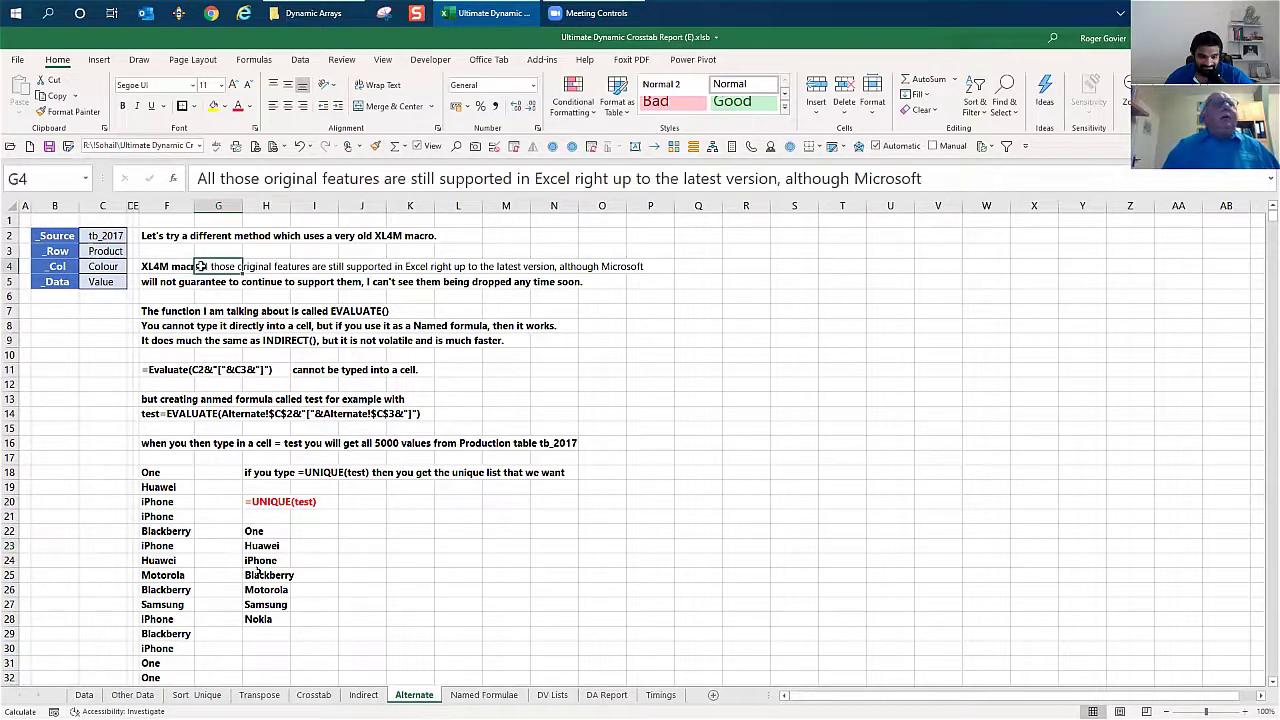
key("Delete")
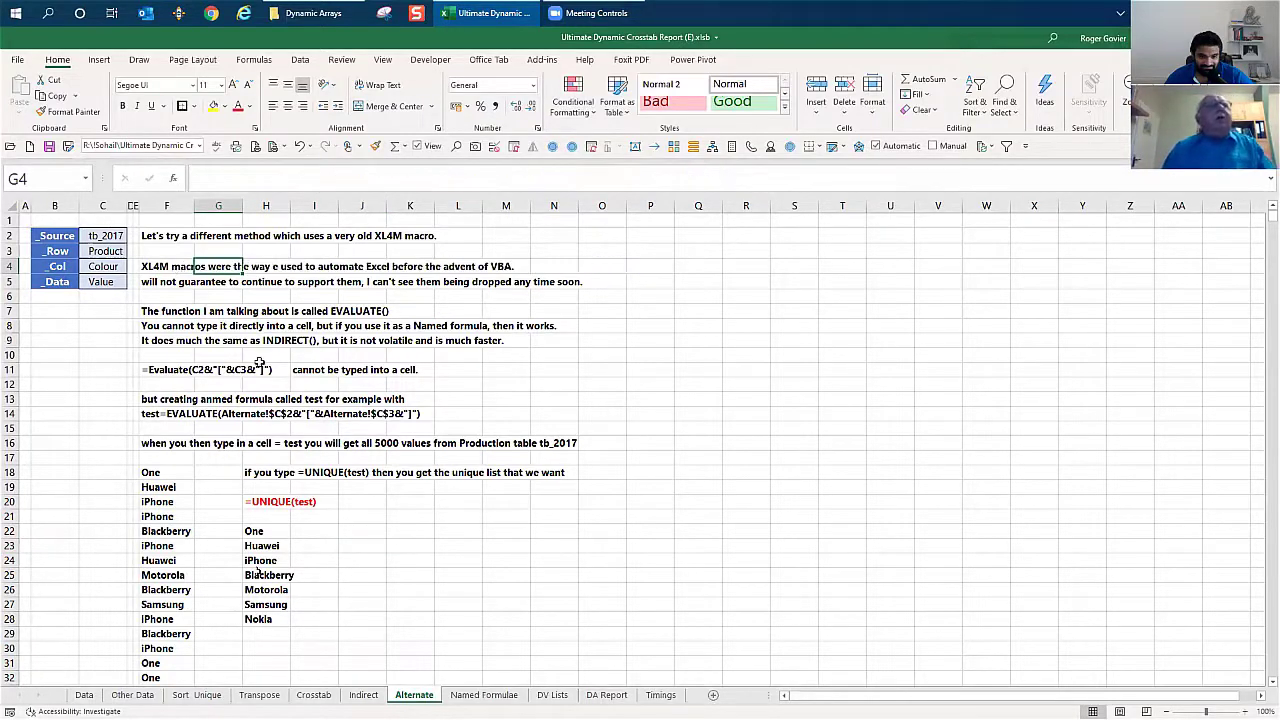
Read the EVALUATE notes and examine the =test formula in F18 along its spilled product values
left_click(216, 324)
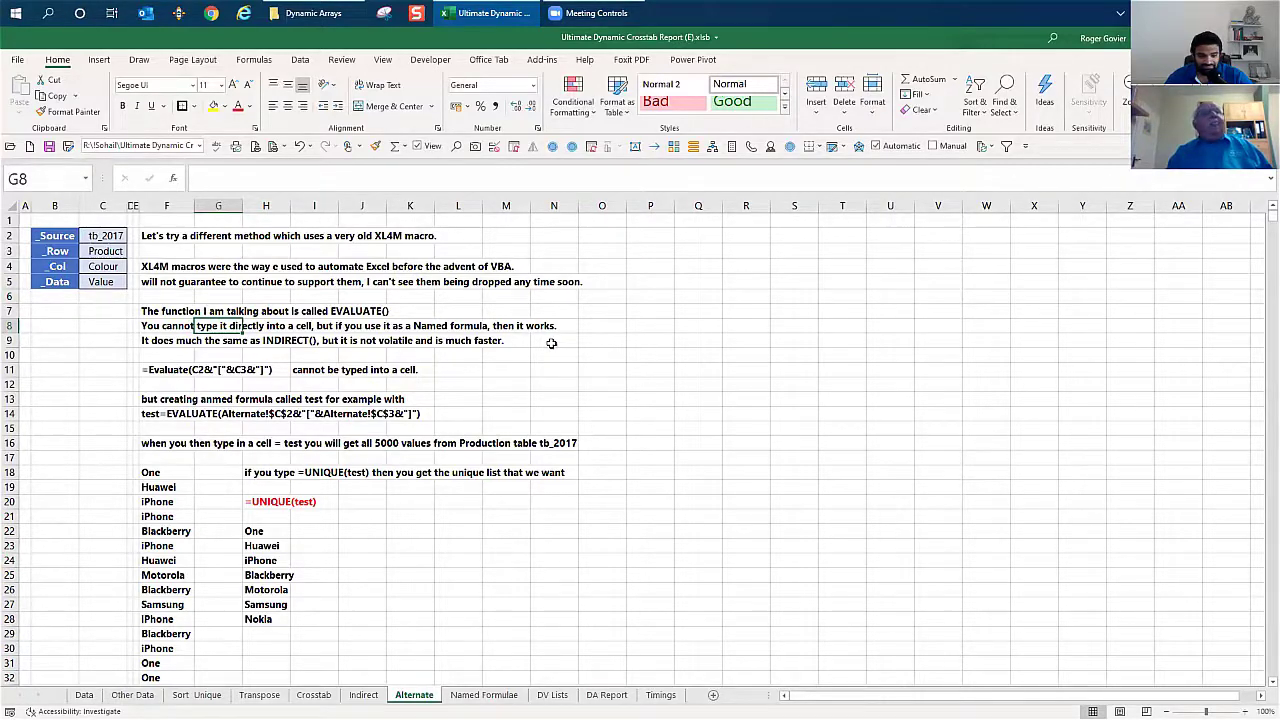
left_click(615, 373)
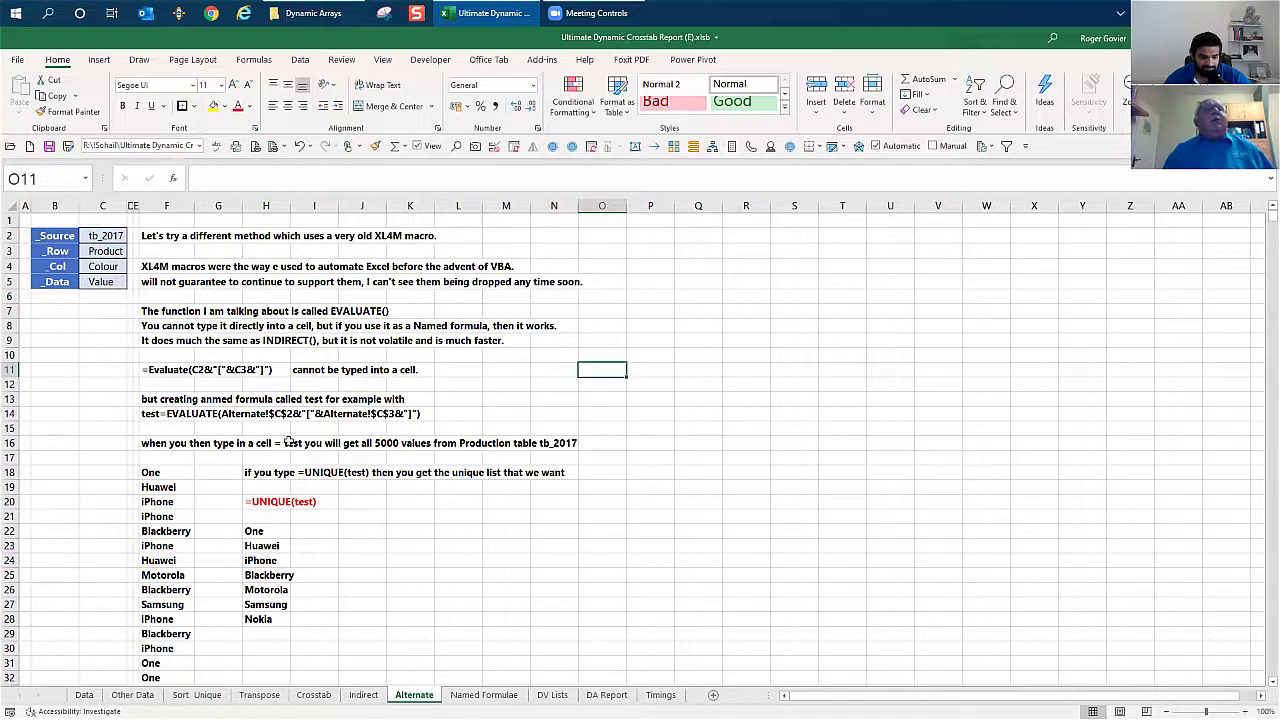
left_click(160, 472)
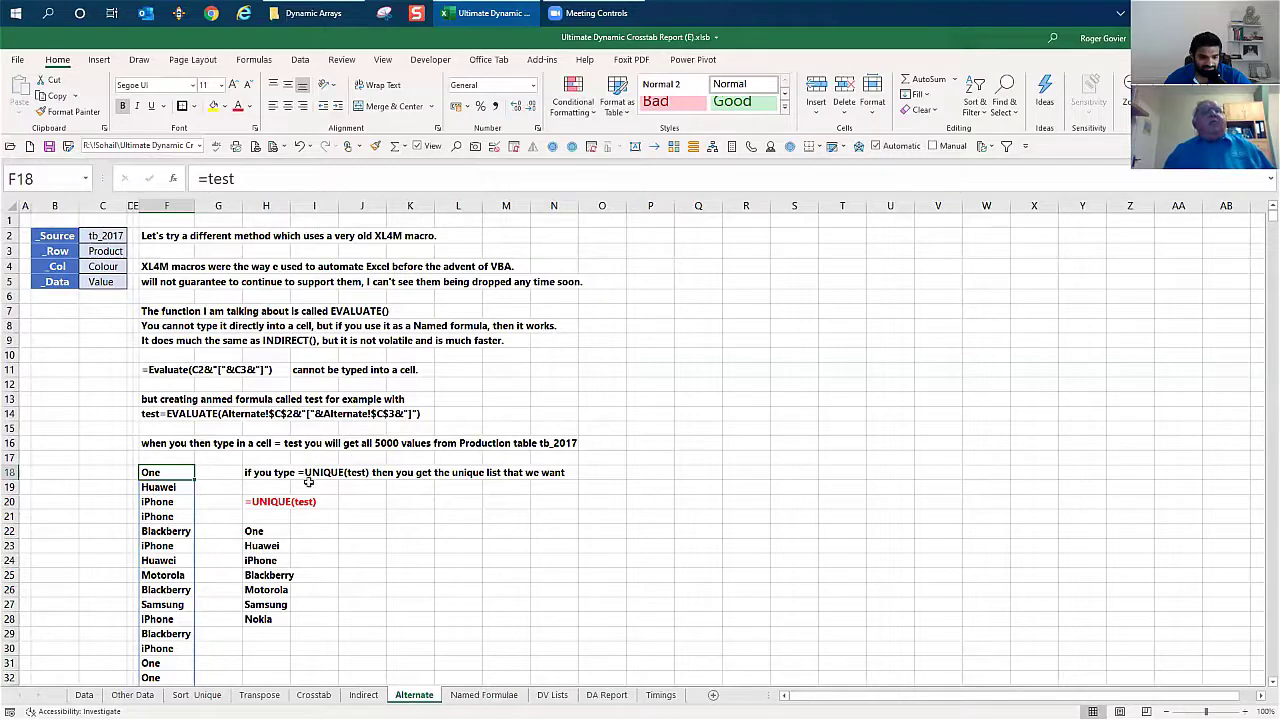
scroll(171, 543, "down", 20)
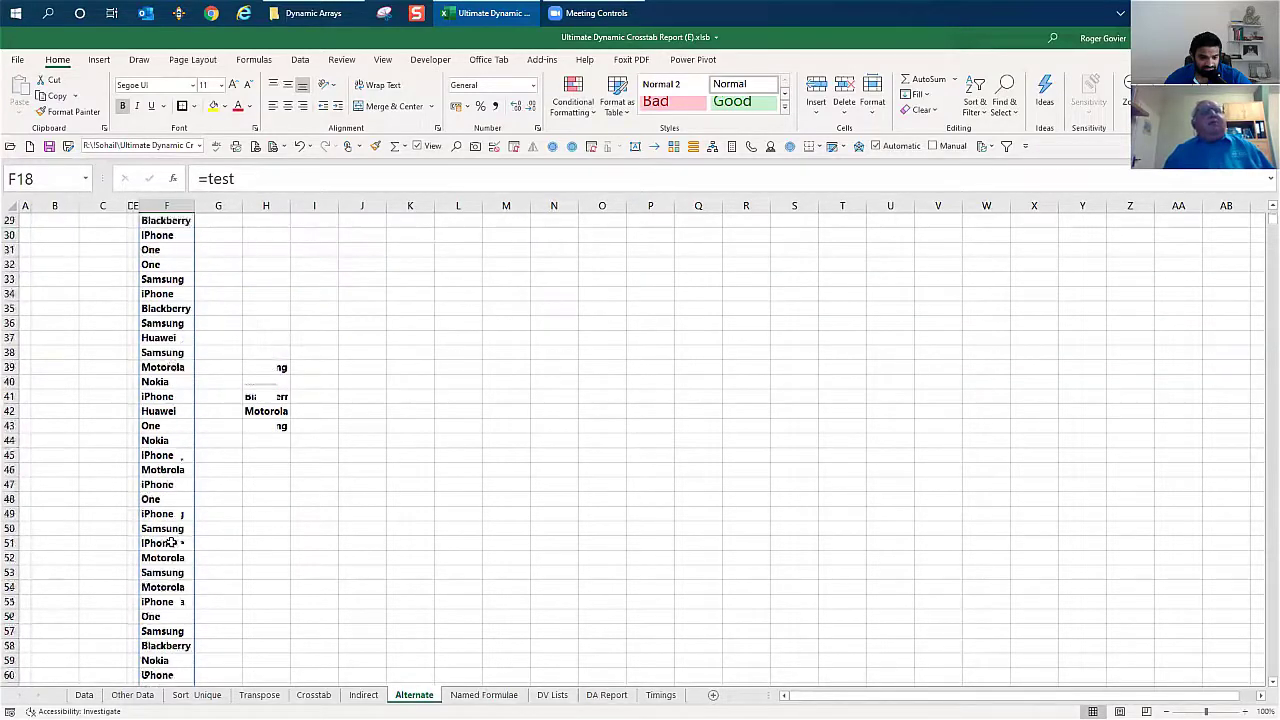
scroll(171, 543, "down", 20)
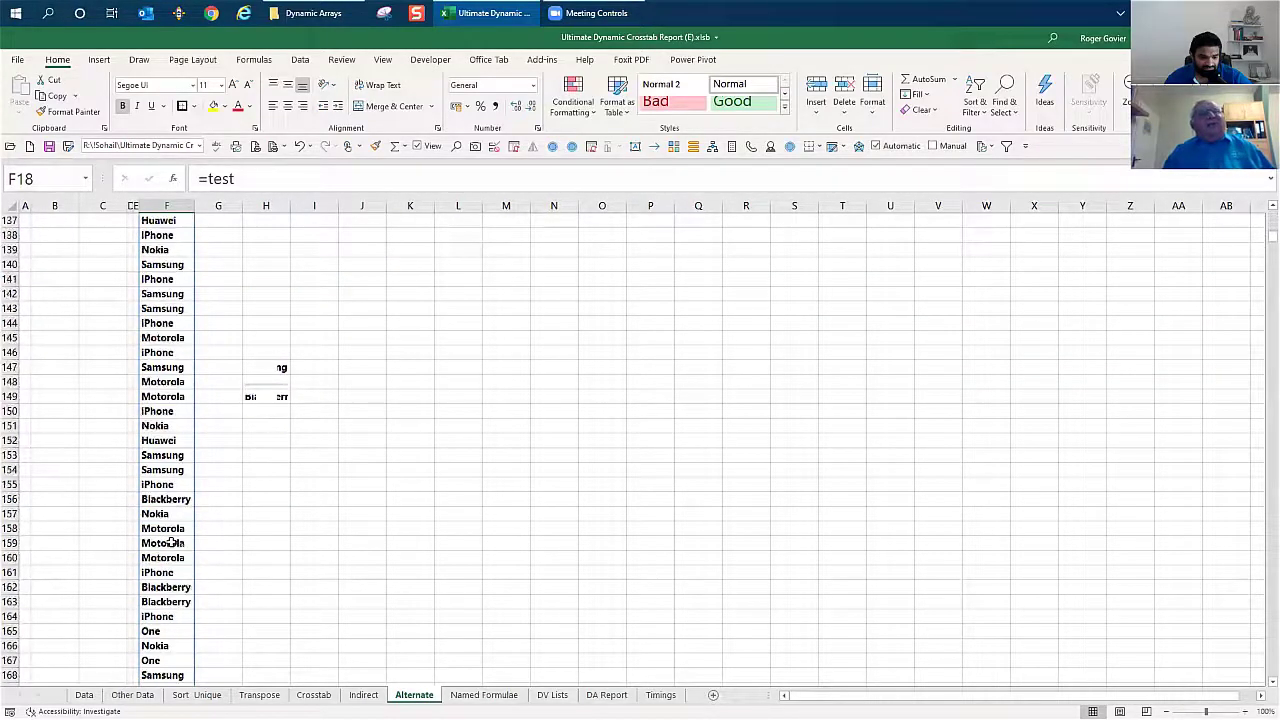
scroll(171, 543, "up", 20)
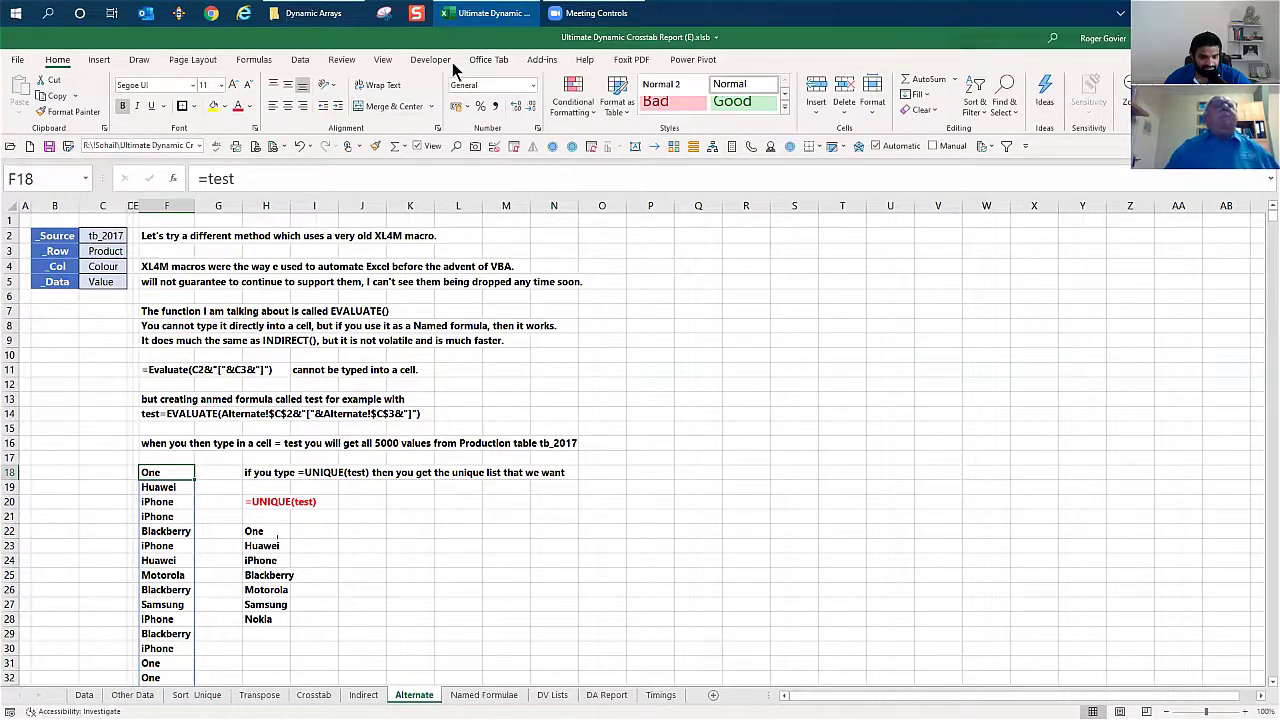
Define a workbook-scope name VAT that refers to =20%
left_click(255, 60)
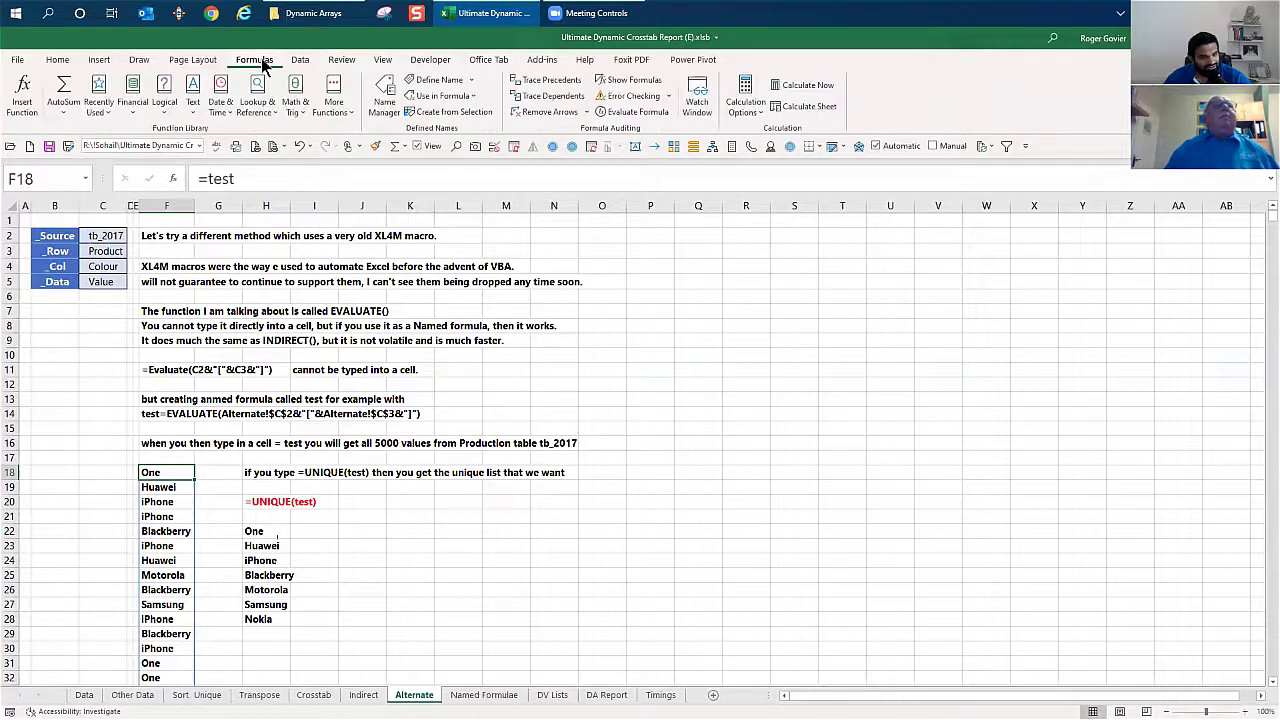
left_click(385, 100)
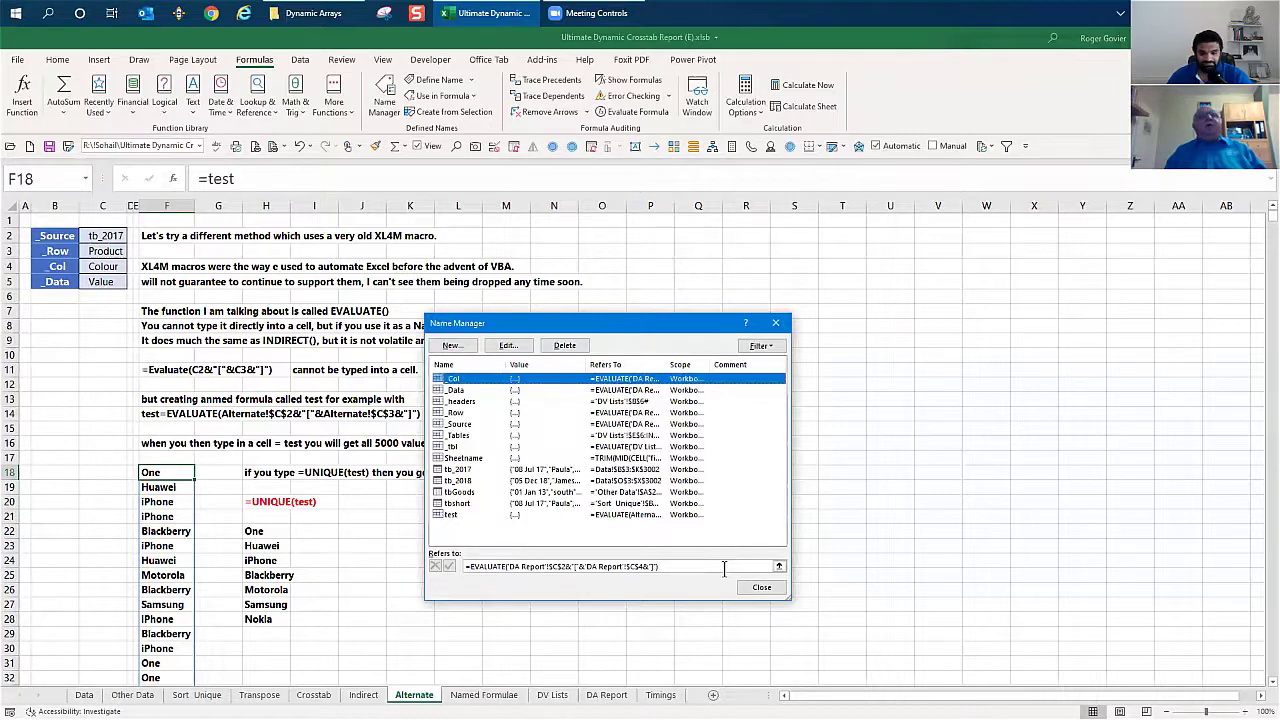
left_click(452, 346)
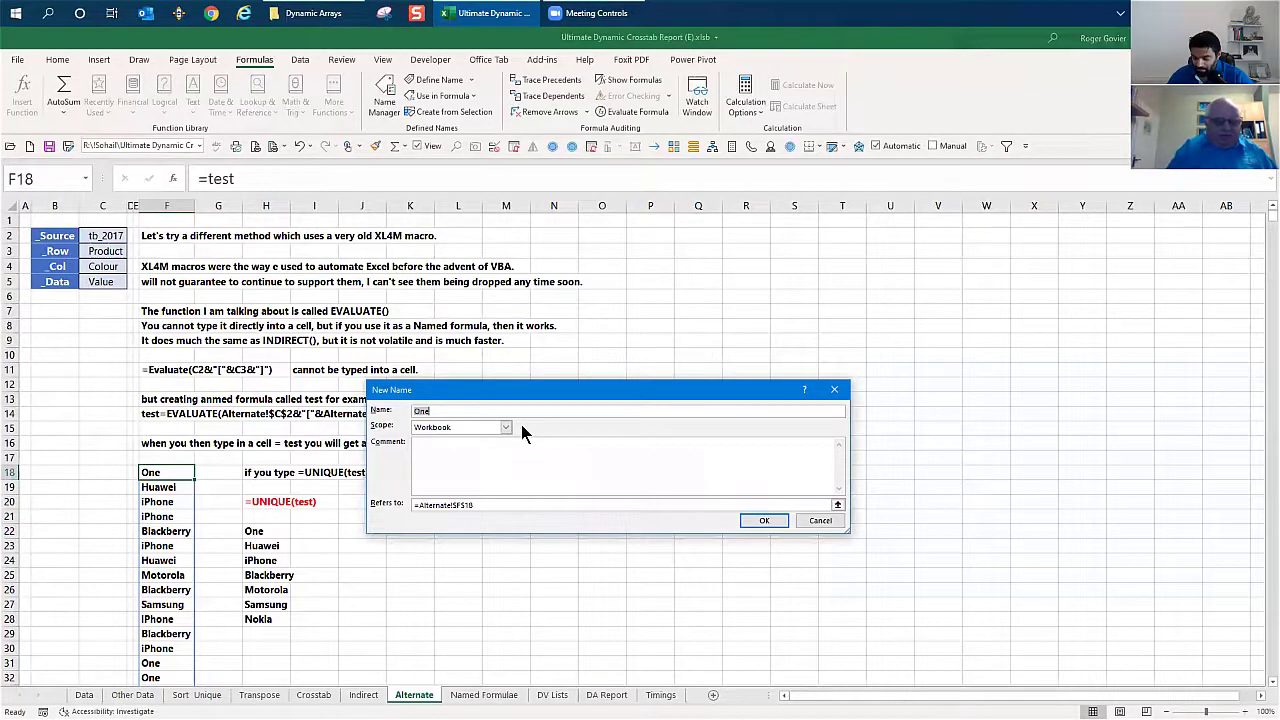
type("VAT")
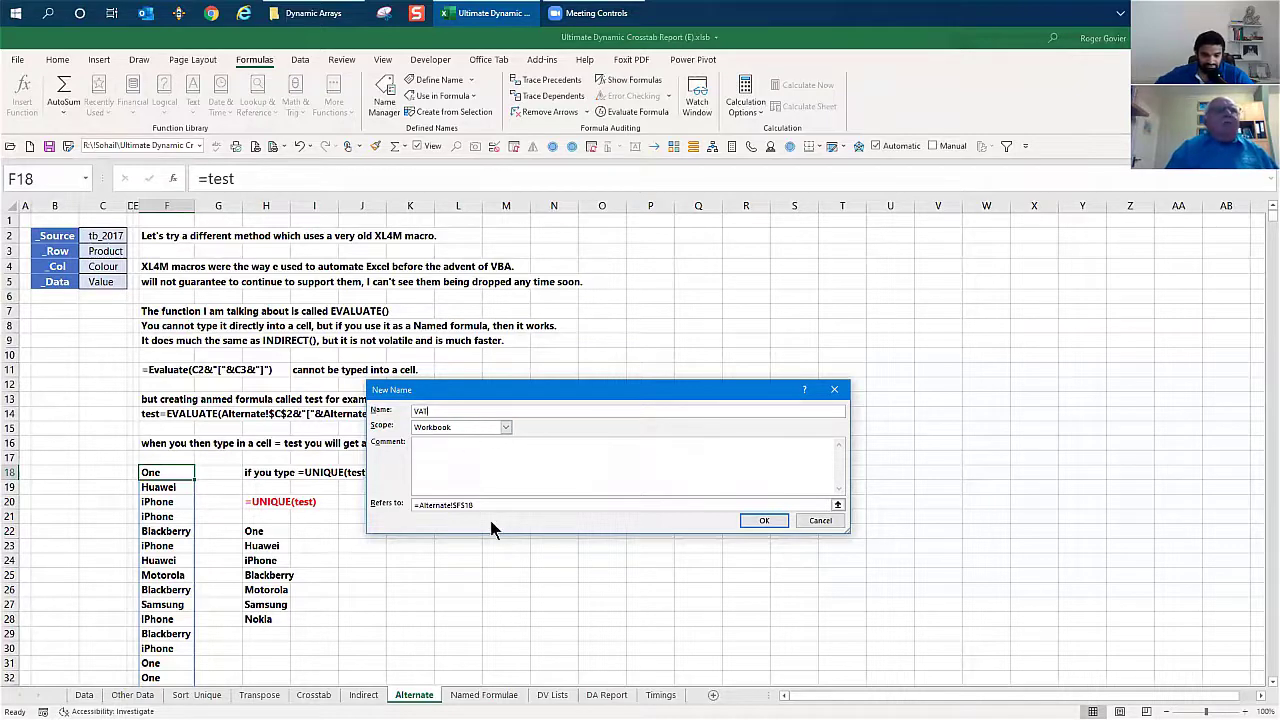
left_click(416, 505)
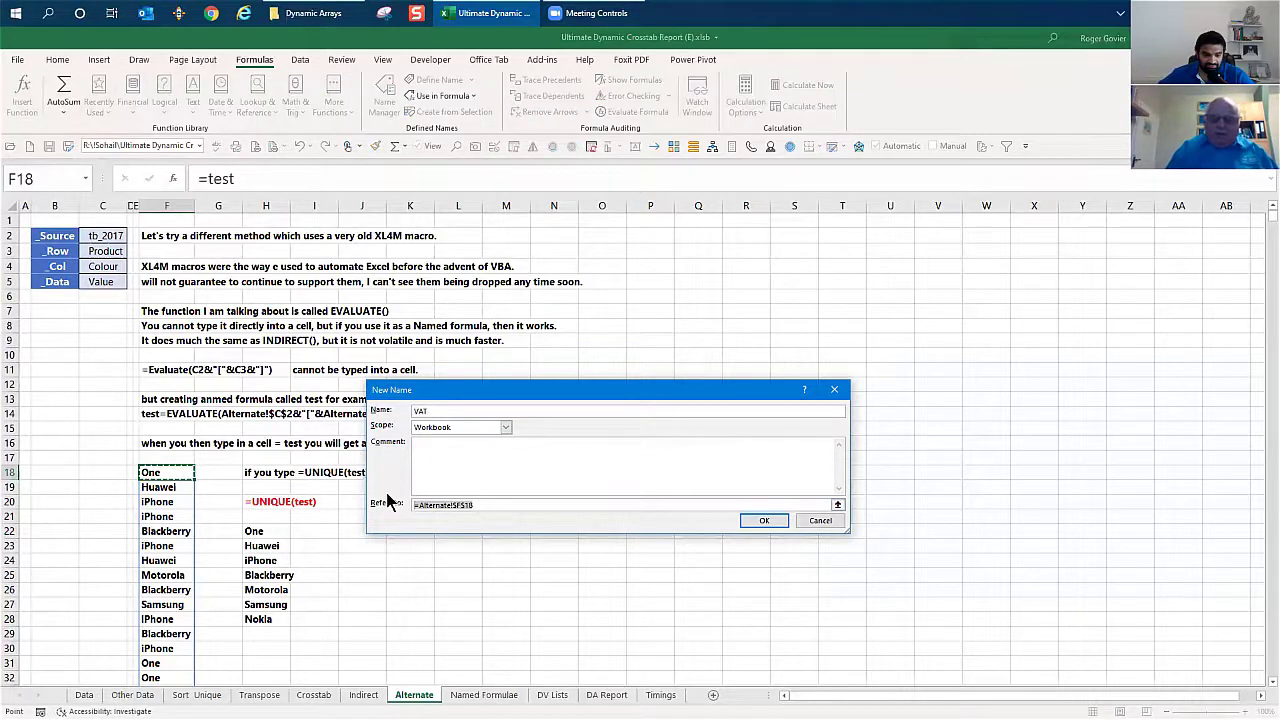
key("ctrl+a")
type("=")
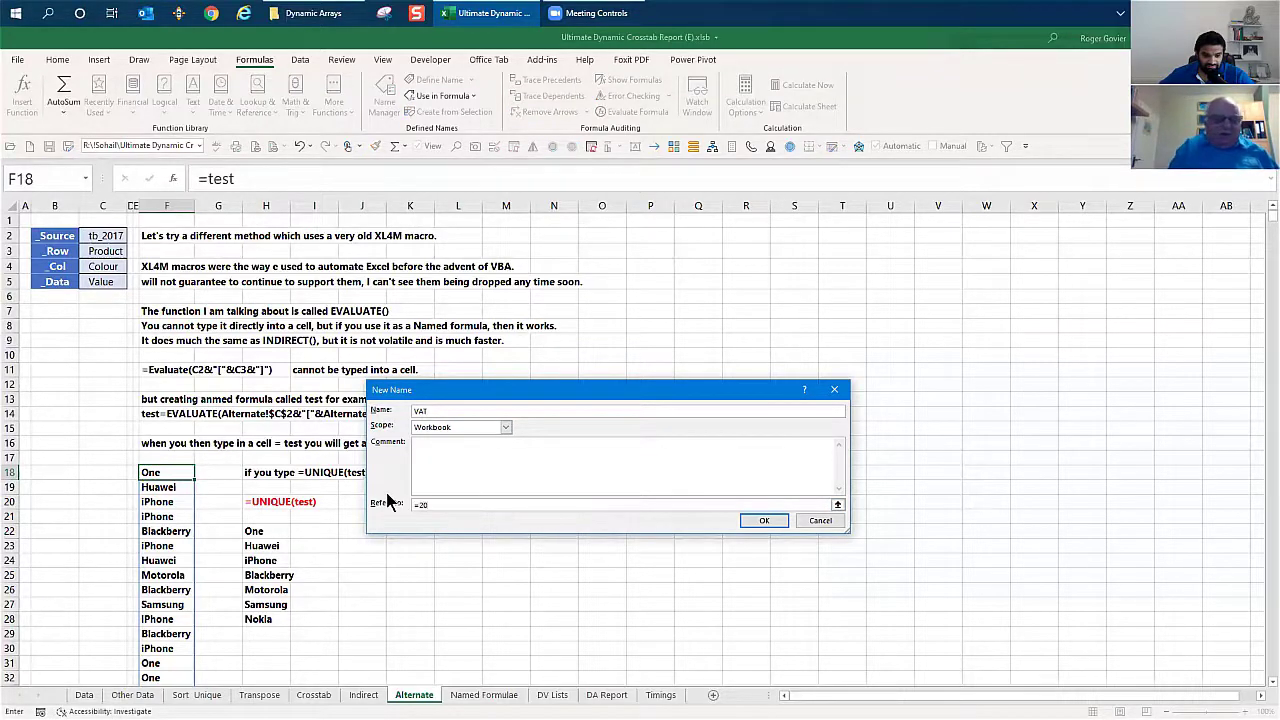
key("Return")
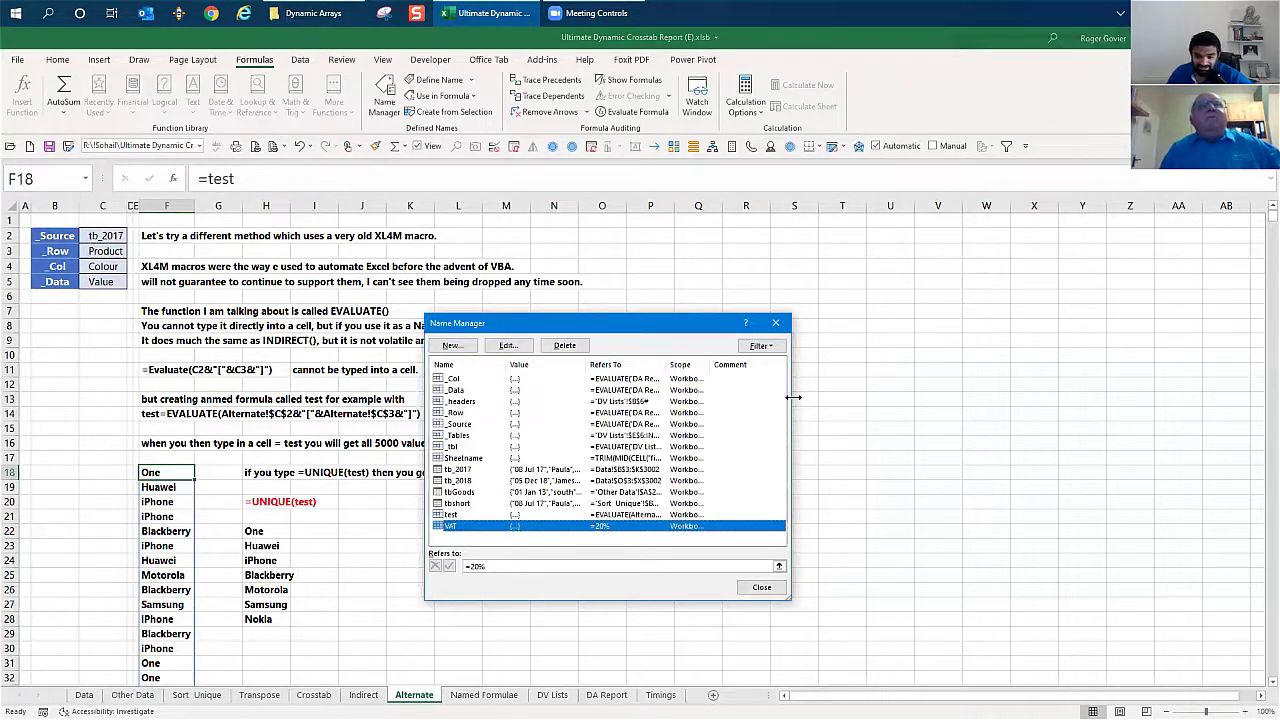
Widen the Name Manager and its Refers To column, and examine the EVALUATE formula behind the name test
left_click_drag(793, 397, 1148, 397)
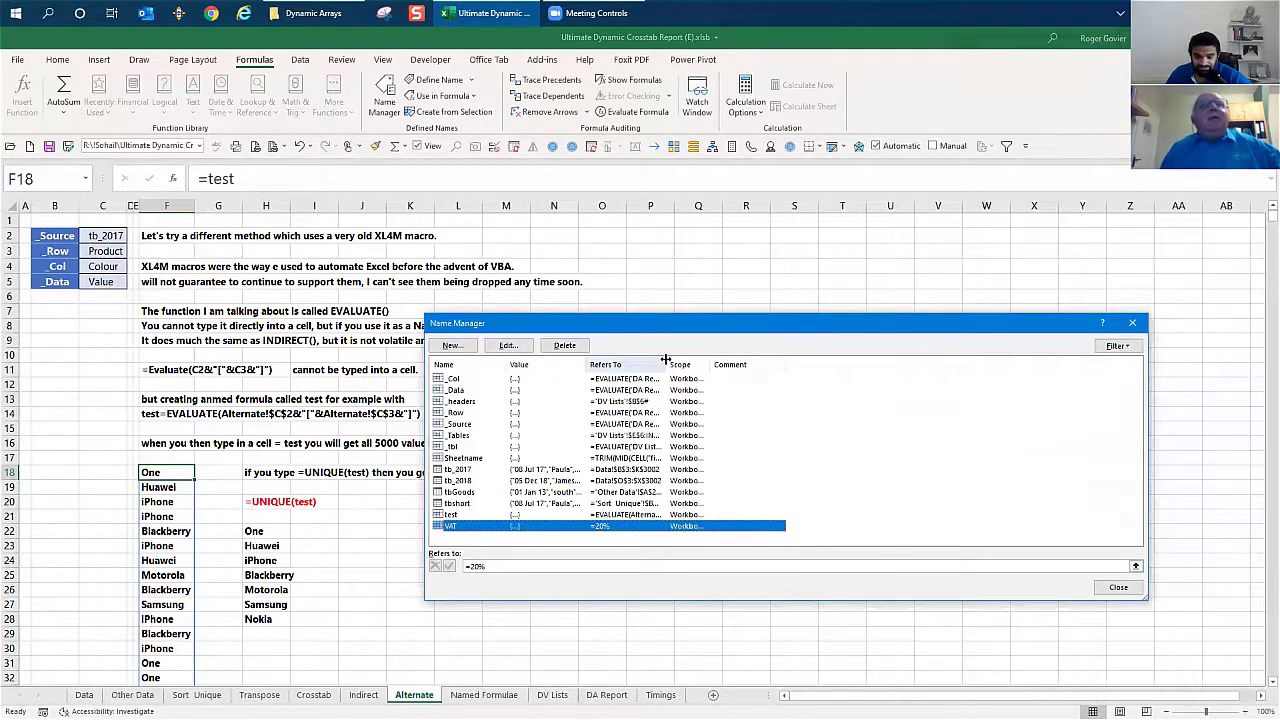
left_click_drag(665, 359, 995, 400)
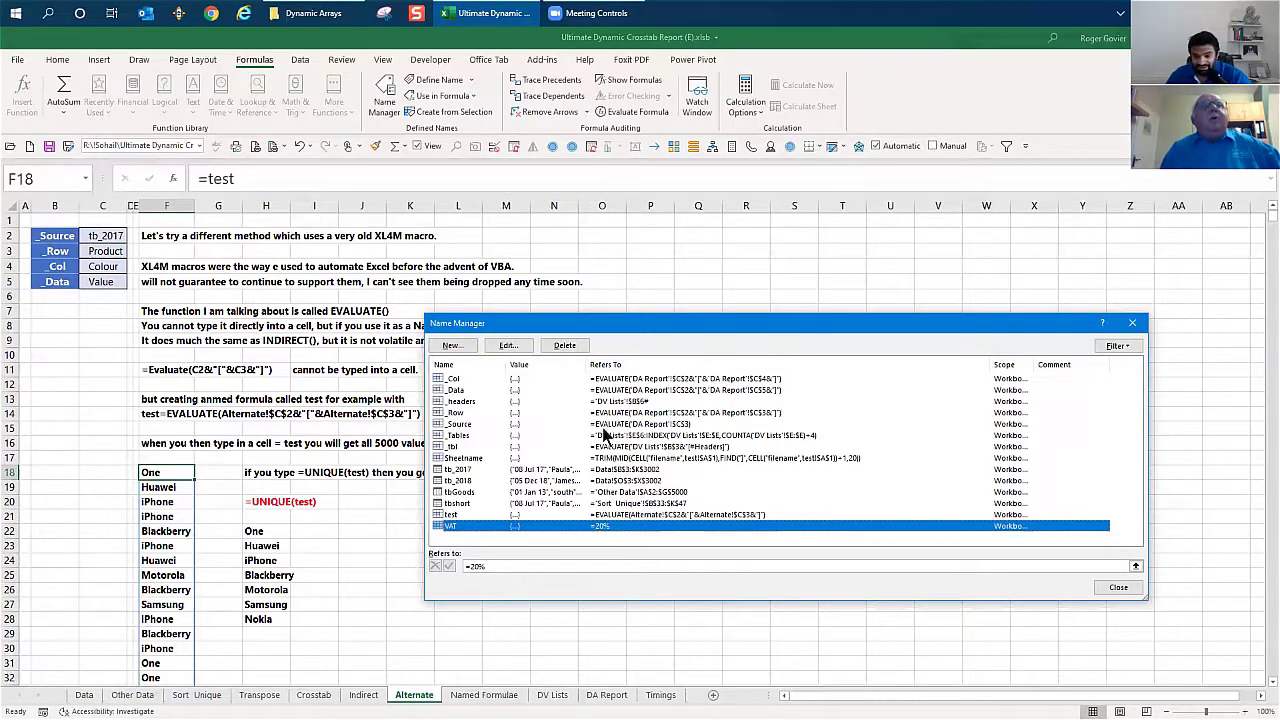
left_click(441, 515)
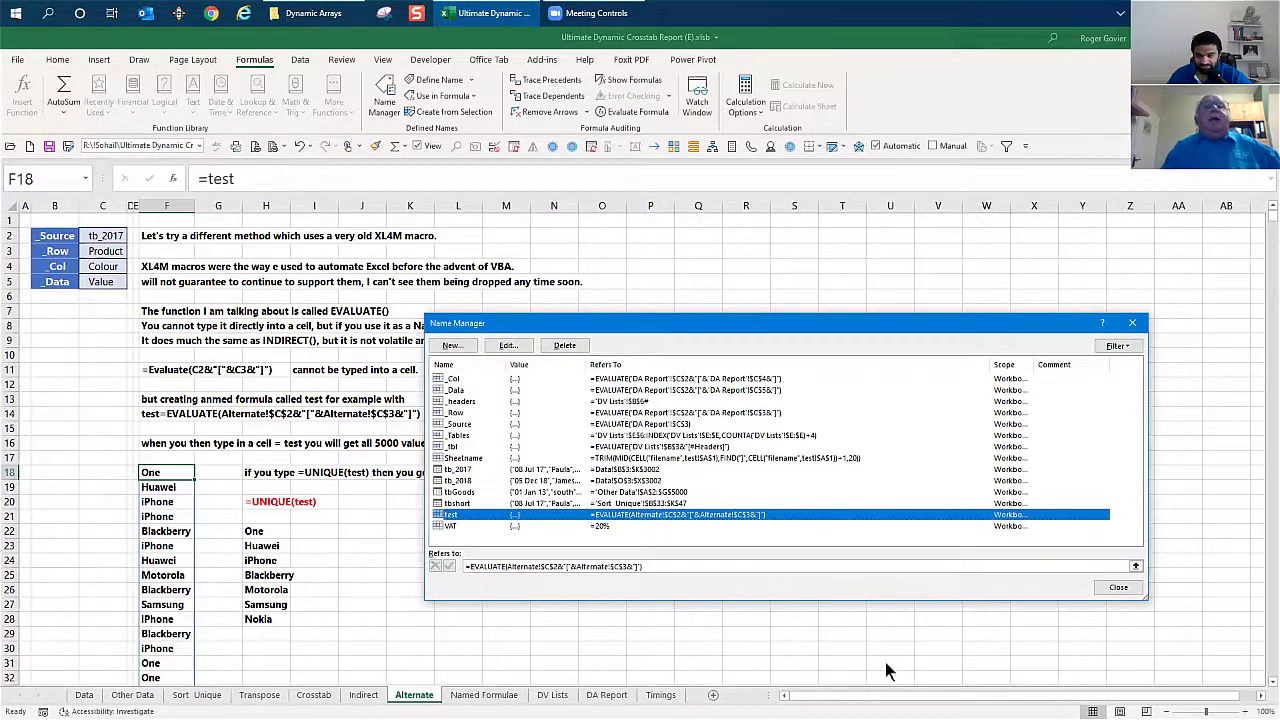
left_click(1117, 588)
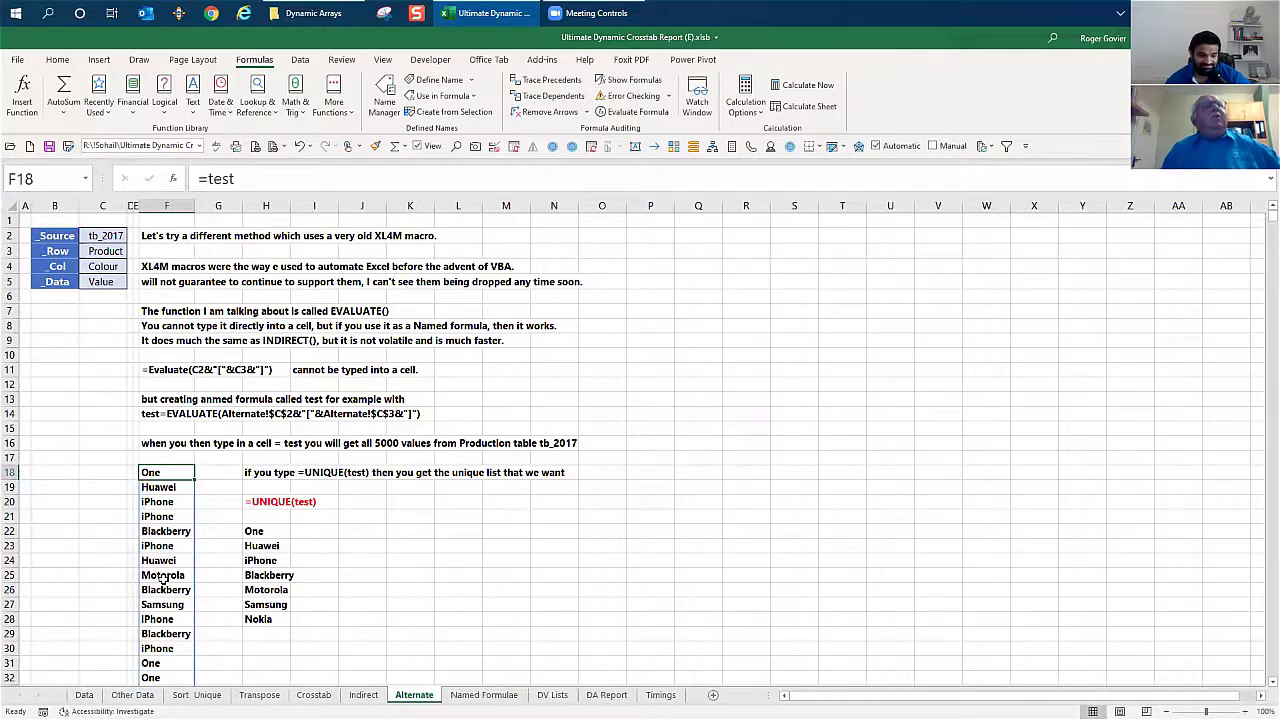
Examine the spilled =test cell F19 and the FORMULATEXT cell H20, and read the list on the Named Formulae sheet
left_click(156, 488)
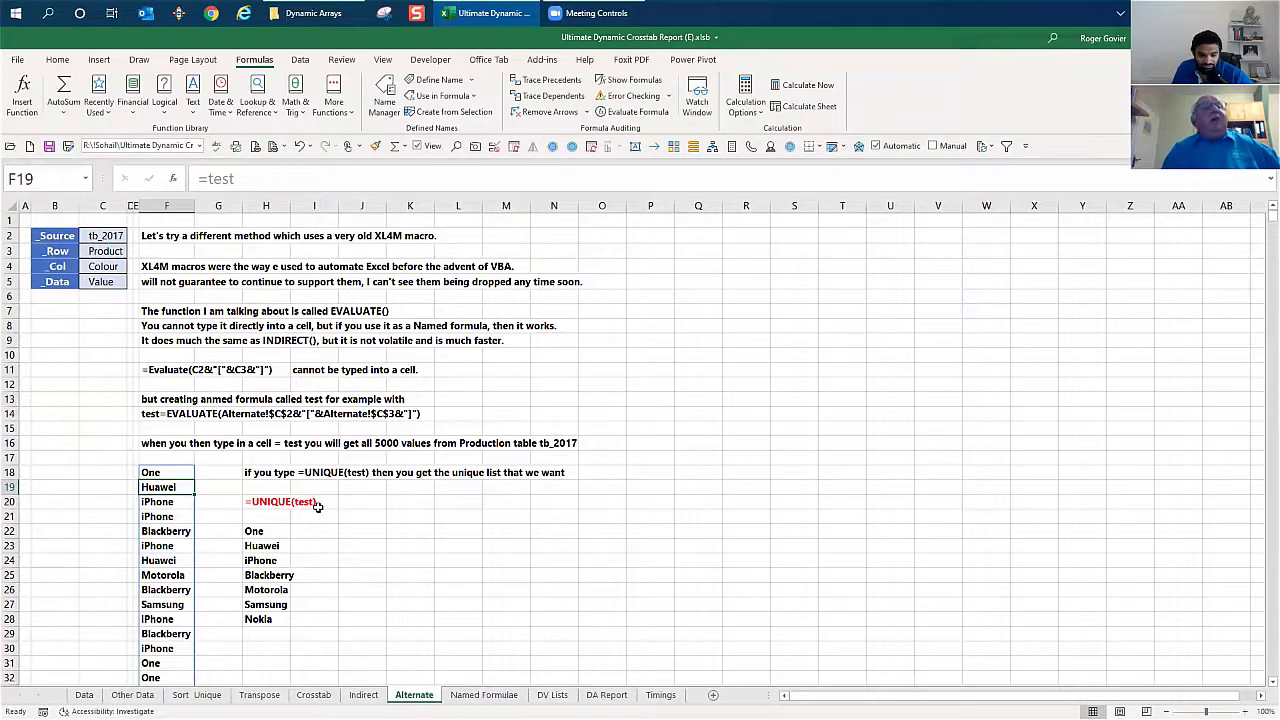
left_click(278, 501)
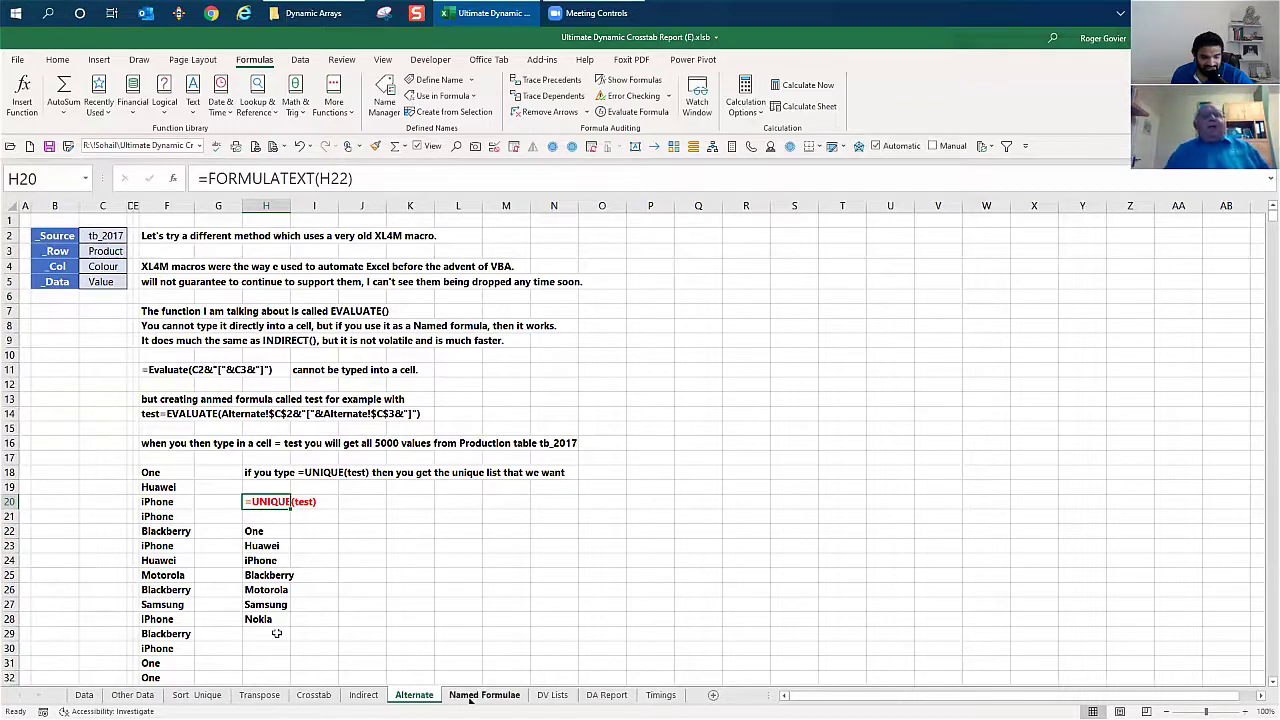
key("ctrl+Page_Down")
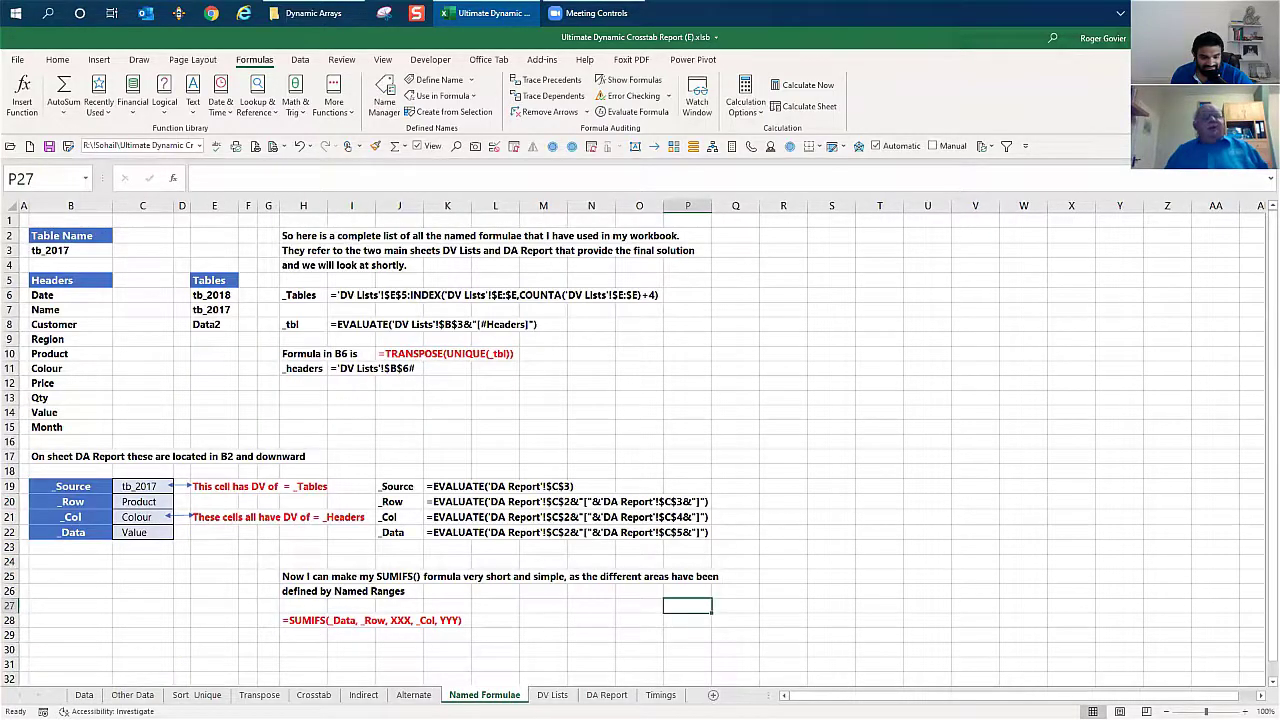
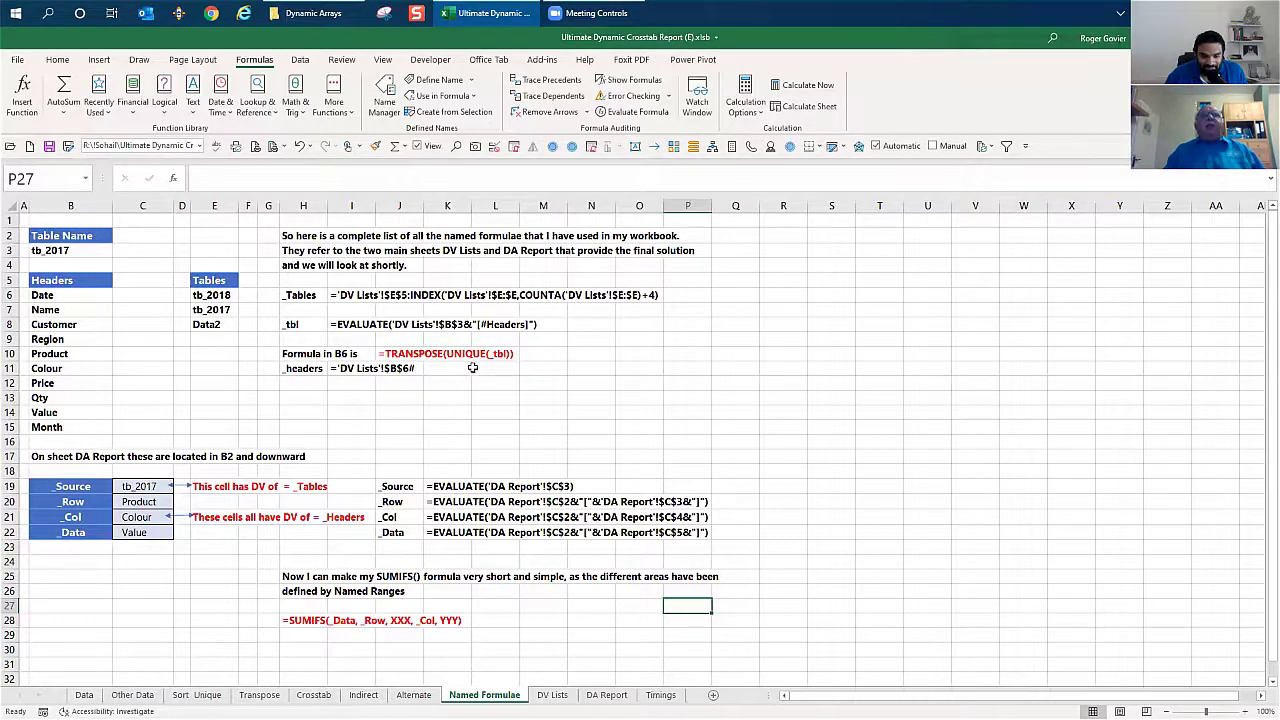
On the Named Formulae sheet, toggle the row and column headings and the gridlines off and back on
left_click(690, 144)
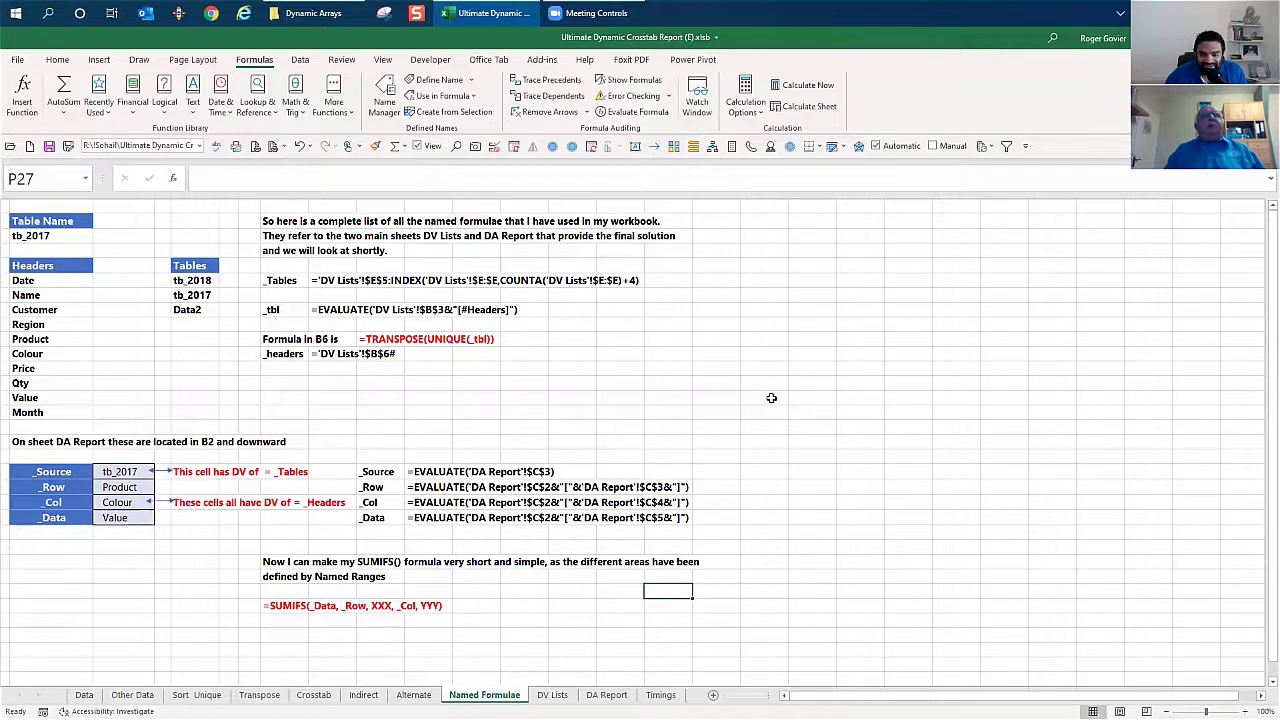
left_click(420, 146)
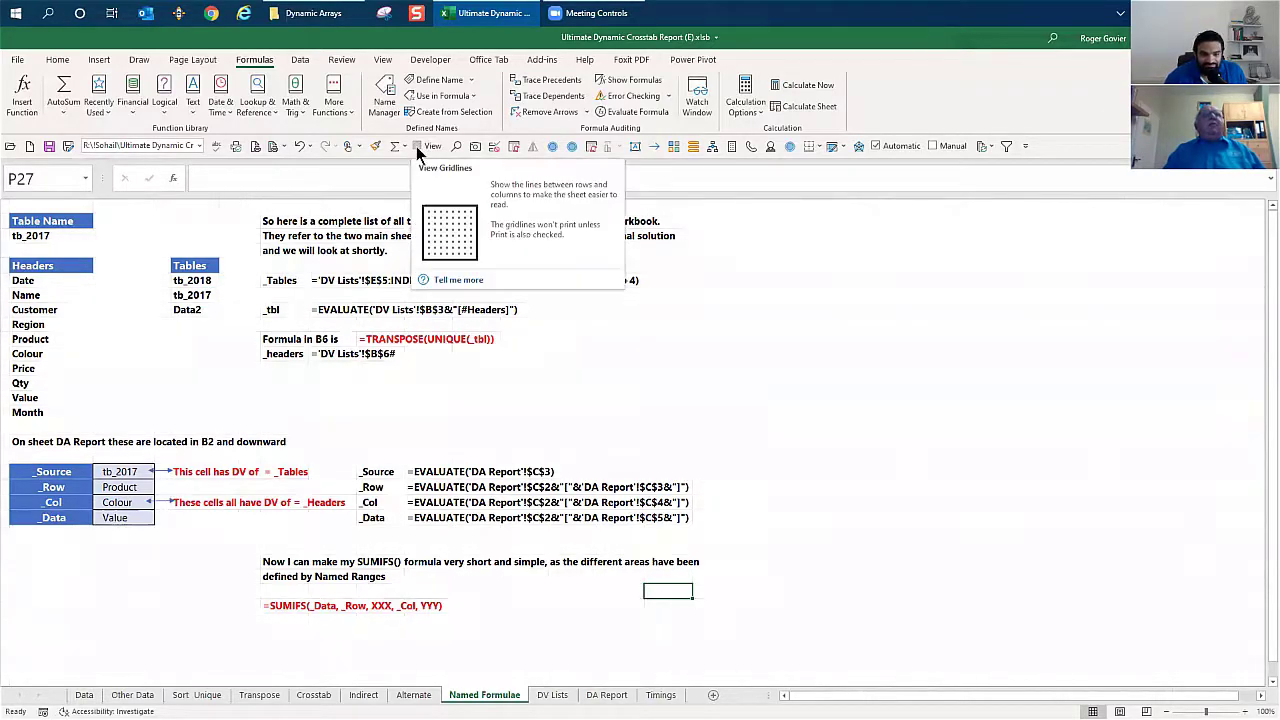
left_click(416, 145)
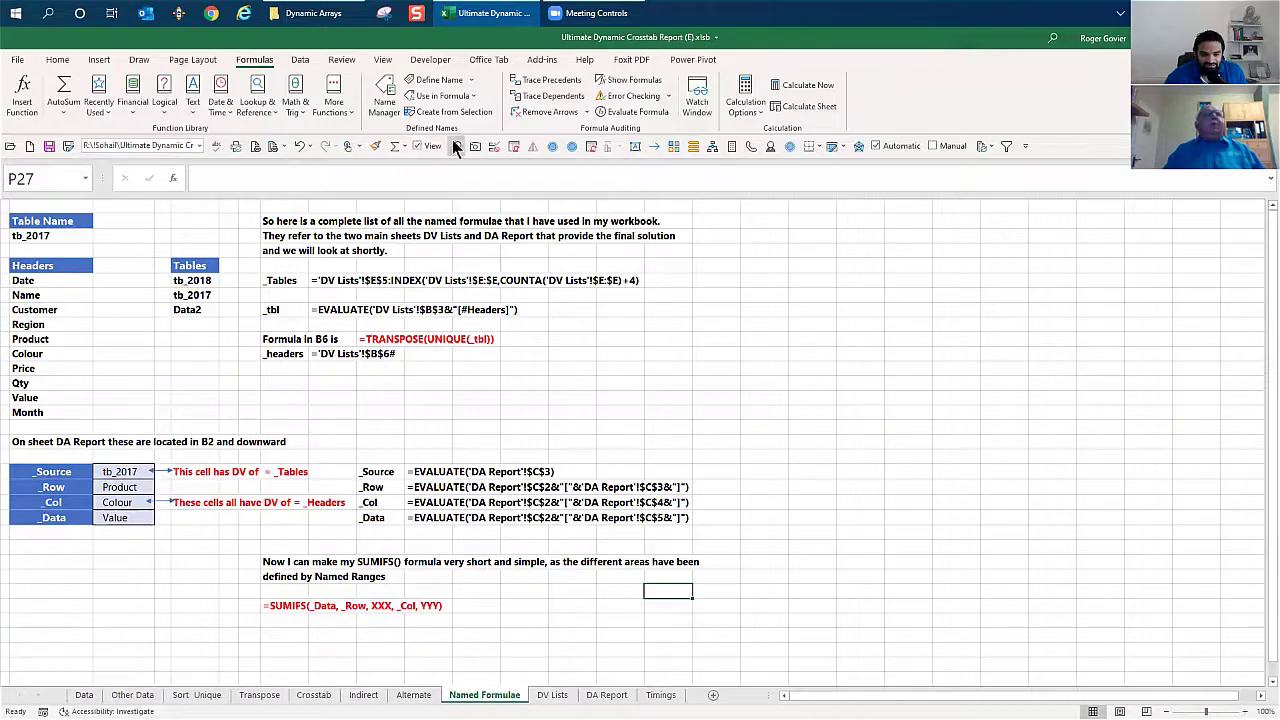
left_click(419, 146)
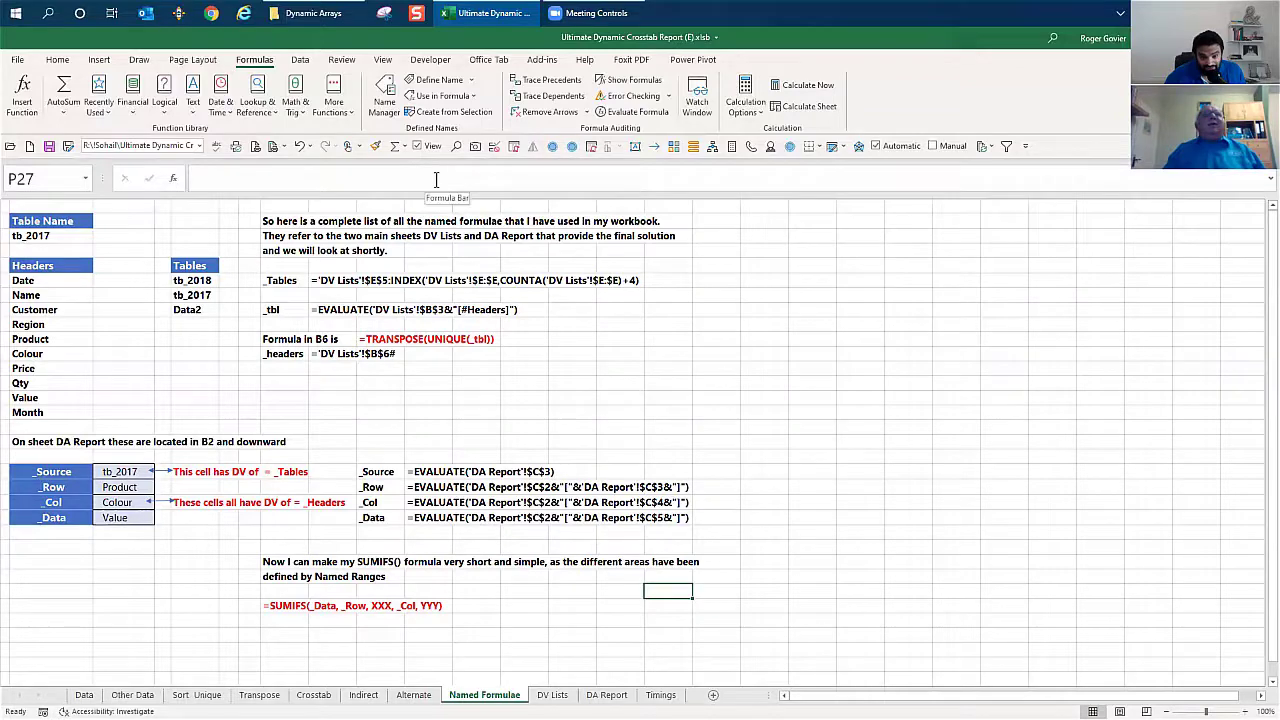
left_click(692, 146)
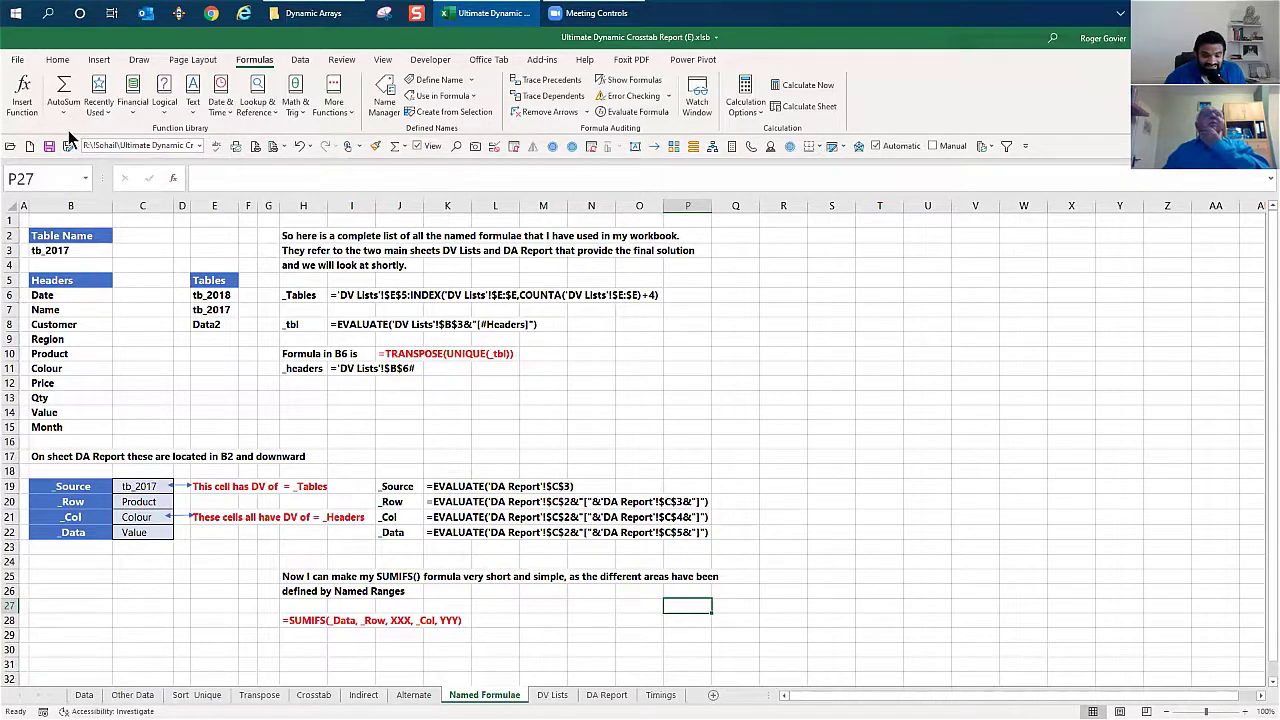
Collapse and restore the ribbon, and review the option for showing the quick access commands above it
left_click(57, 61)
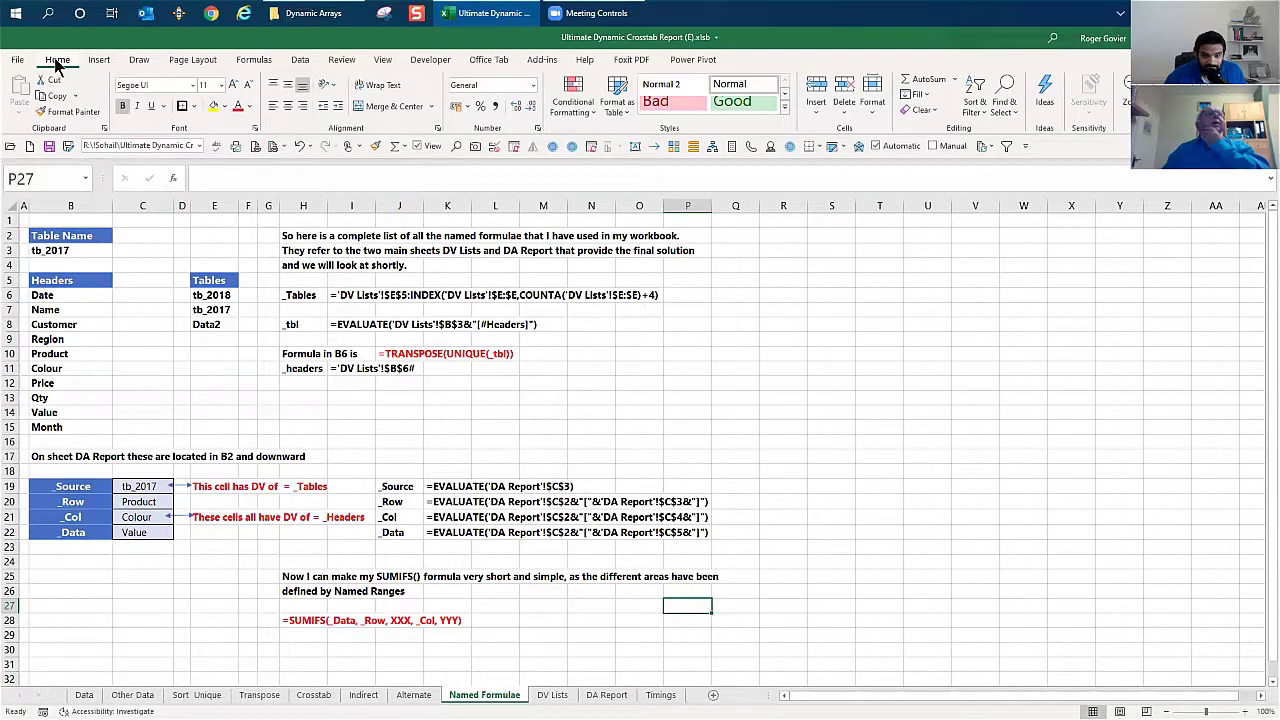
double_click(57, 61)
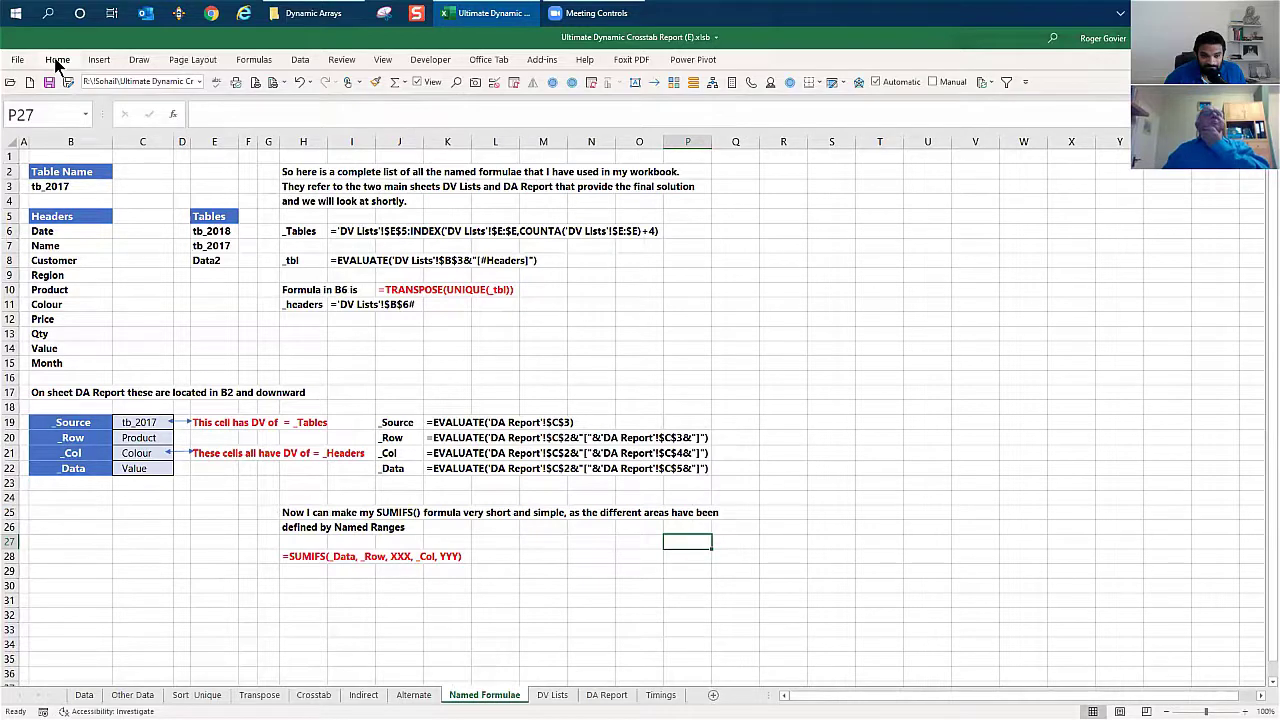
left_click(254, 59)
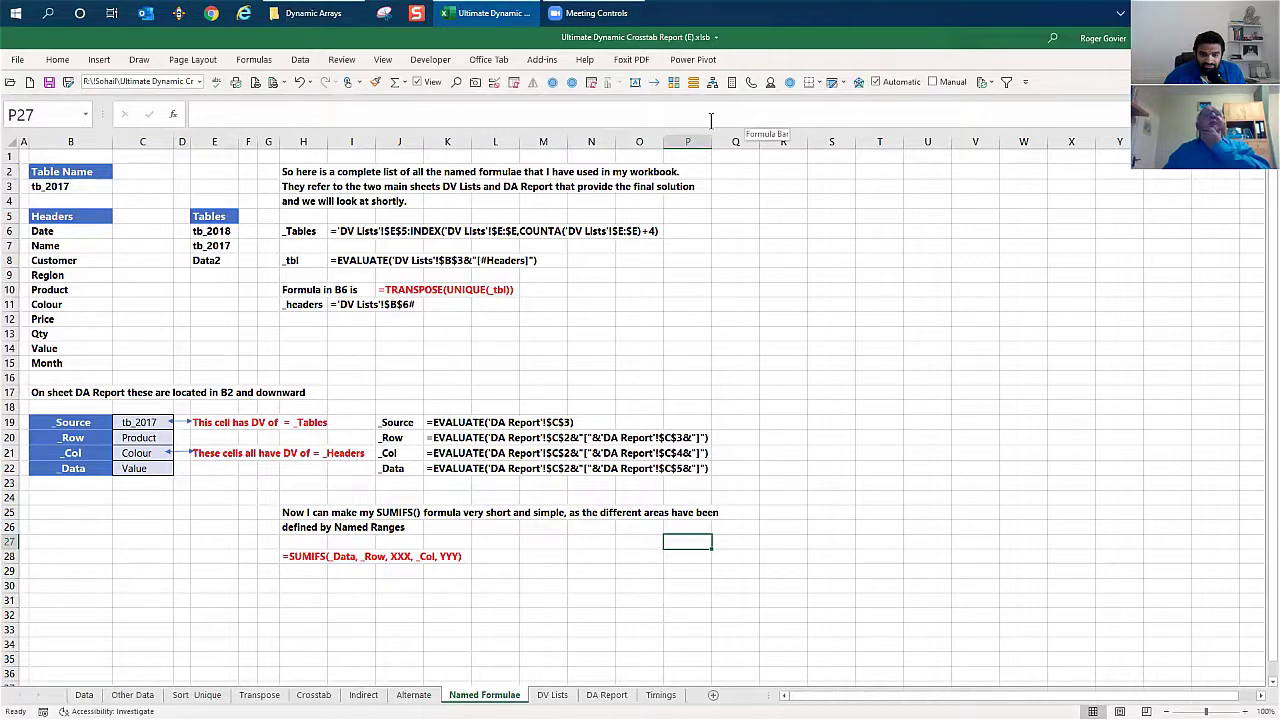
left_click(57, 59)
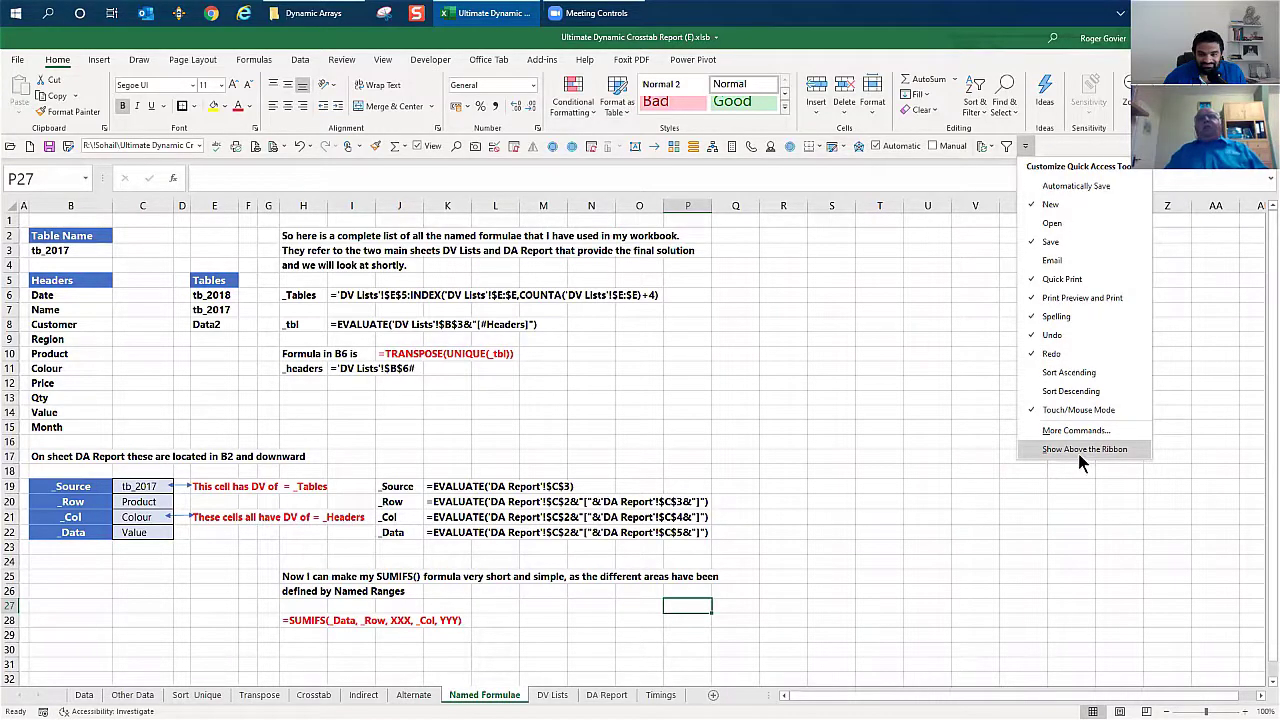
left_click(922, 404)
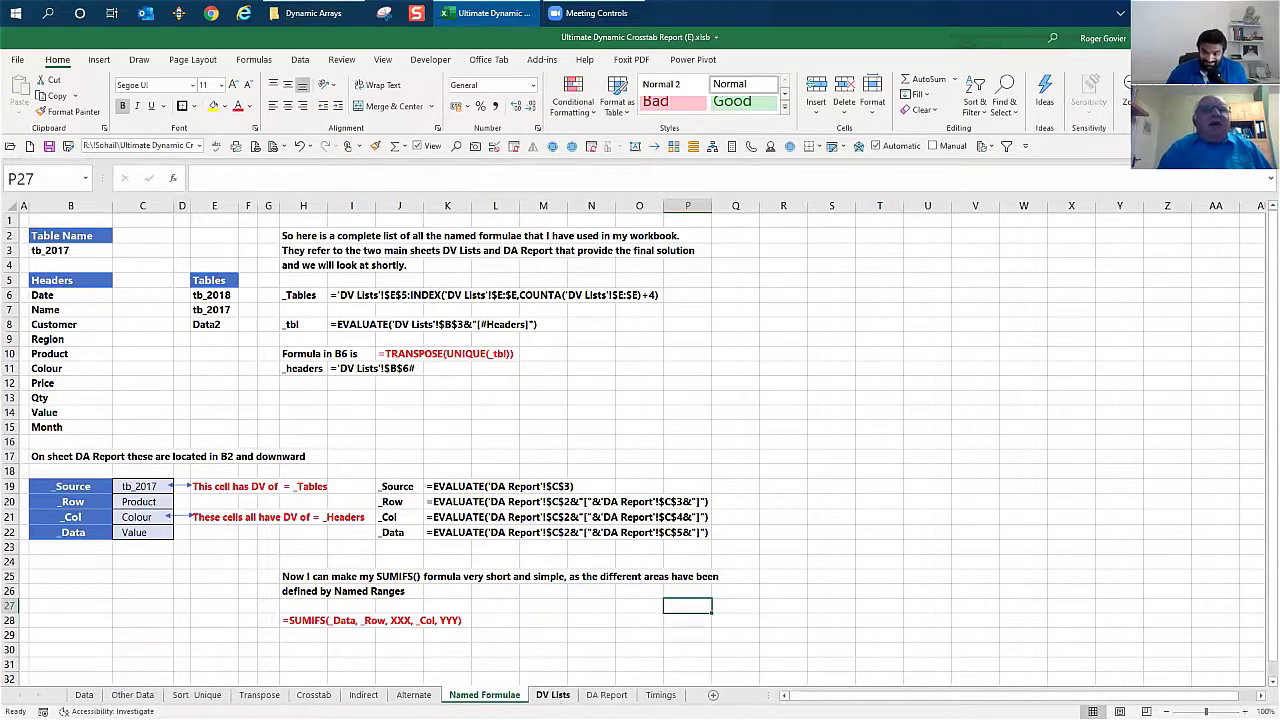
Hide the row and column headings on the DA Report sheet and examine the report title formula in G5
left_click(553, 695)
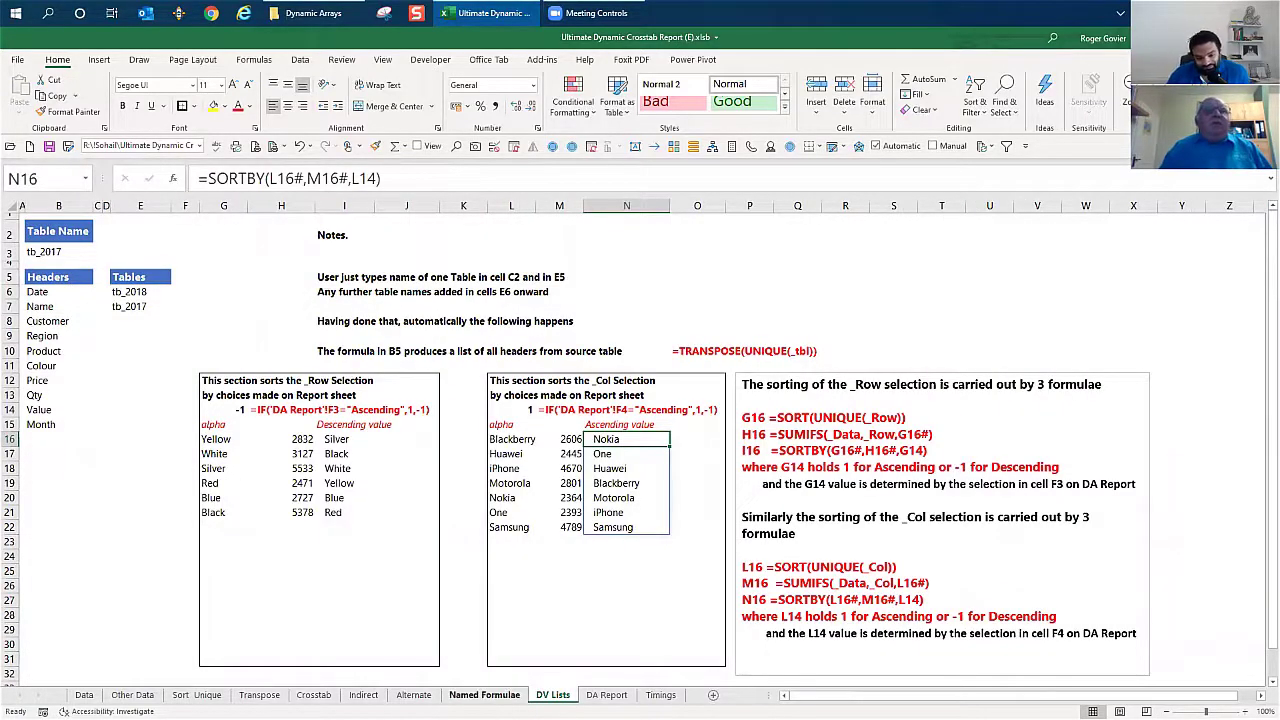
left_click(604, 695)
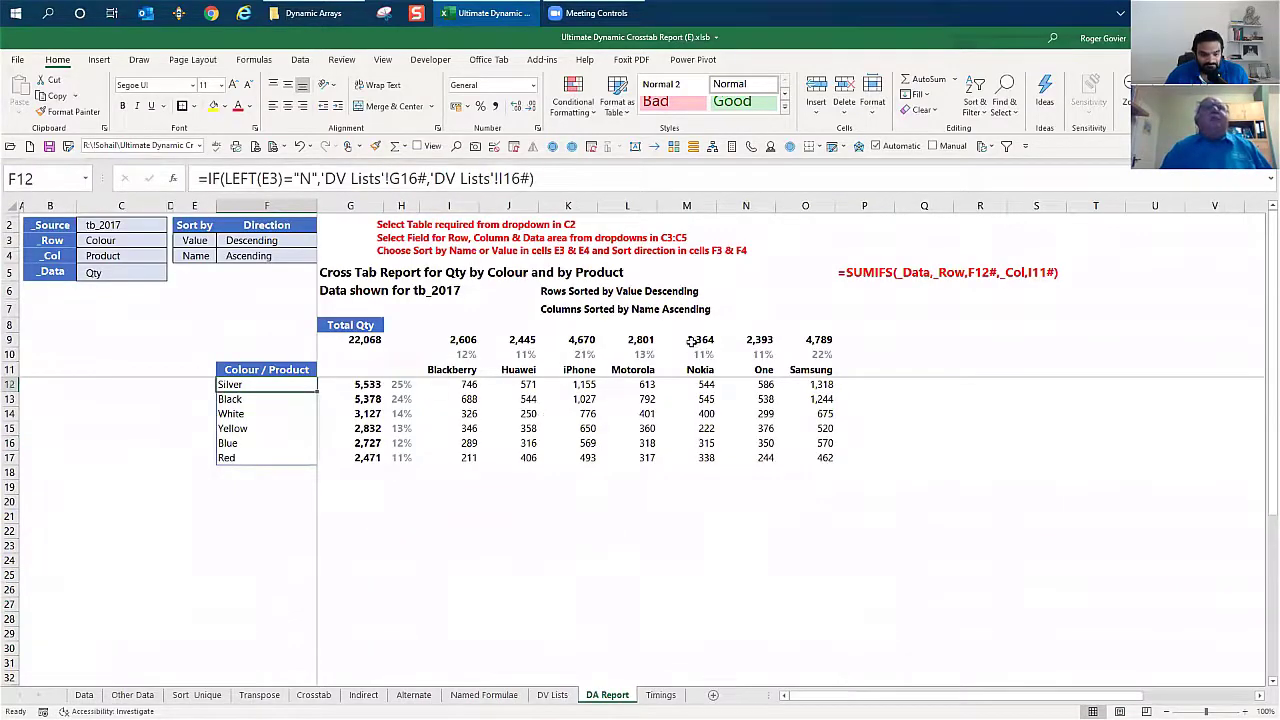
left_click(692, 148)
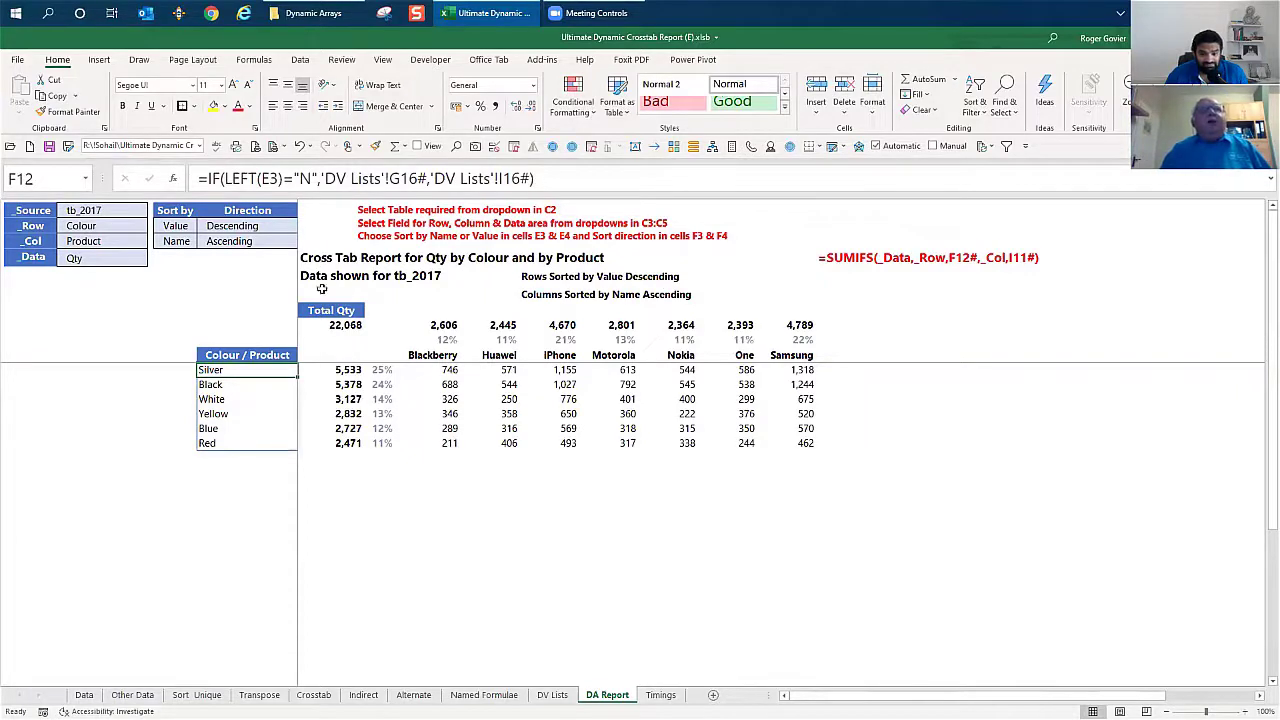
left_click(338, 258)
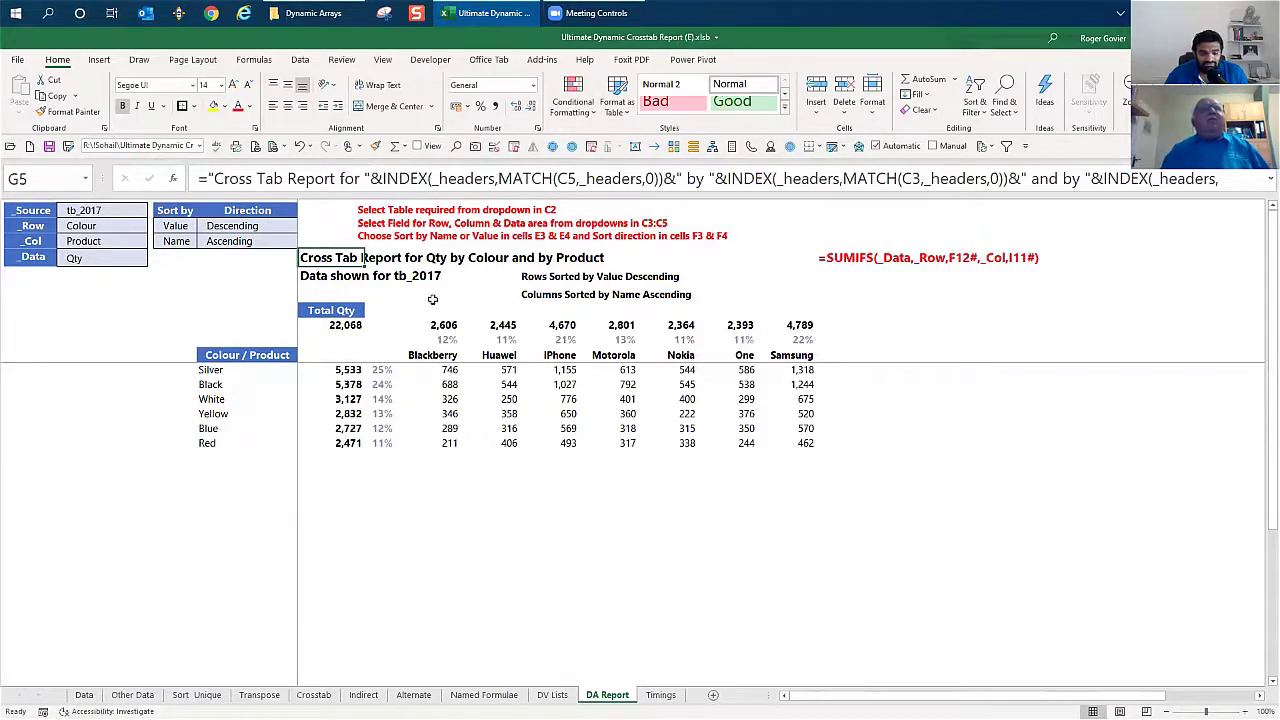
left_click(431, 296)
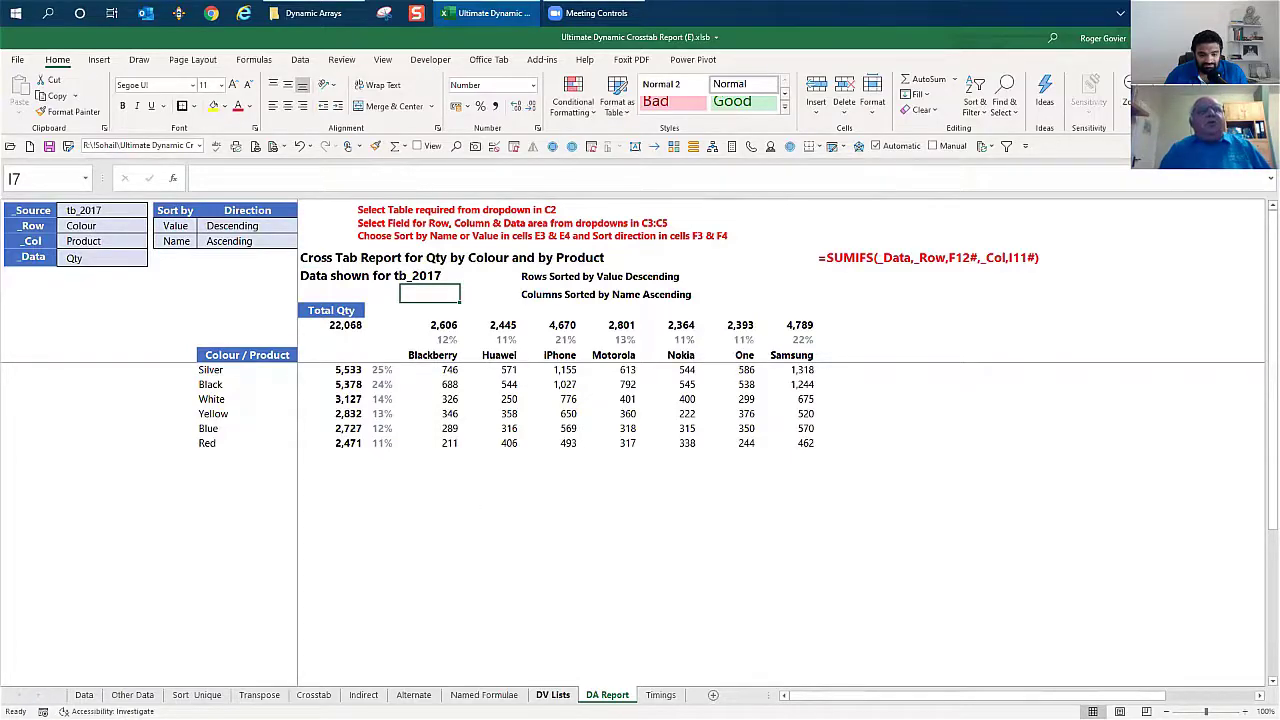
Examine the DV Lists header formula in B6, the Tables list and the table name link in B3, tracing it to the DA Report sheet
left_click(553, 694)
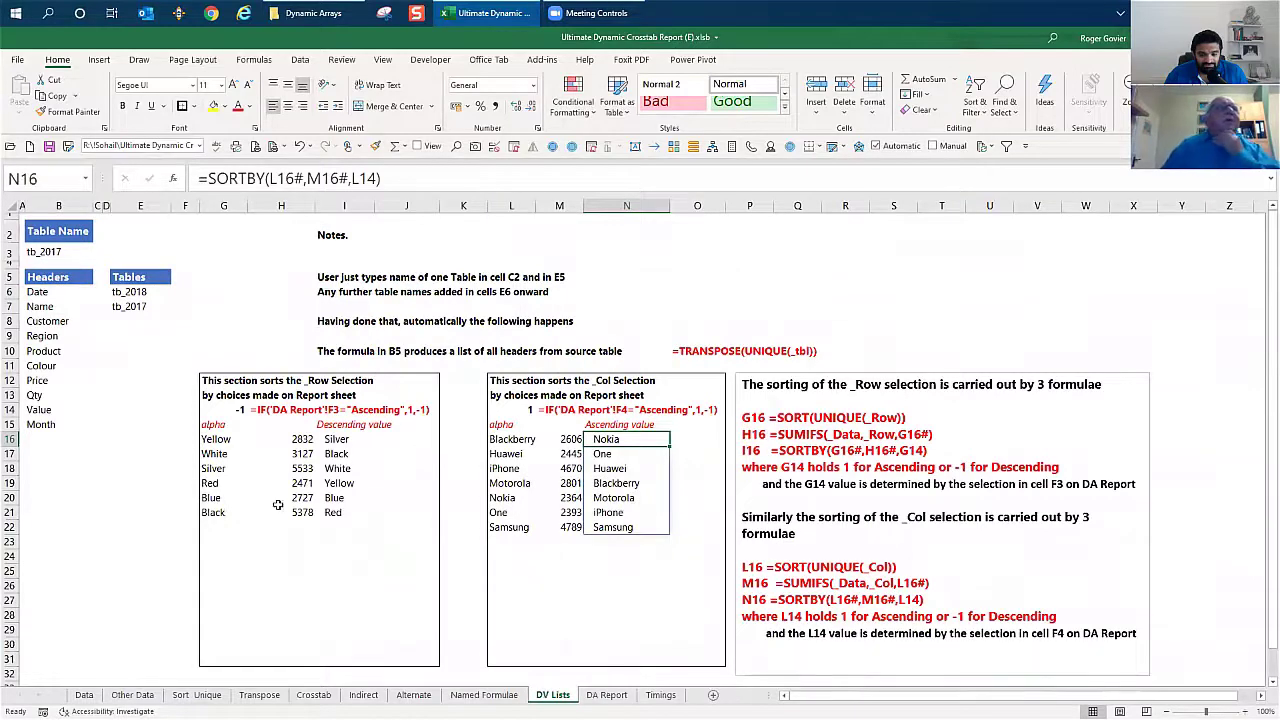
left_click(60, 294)
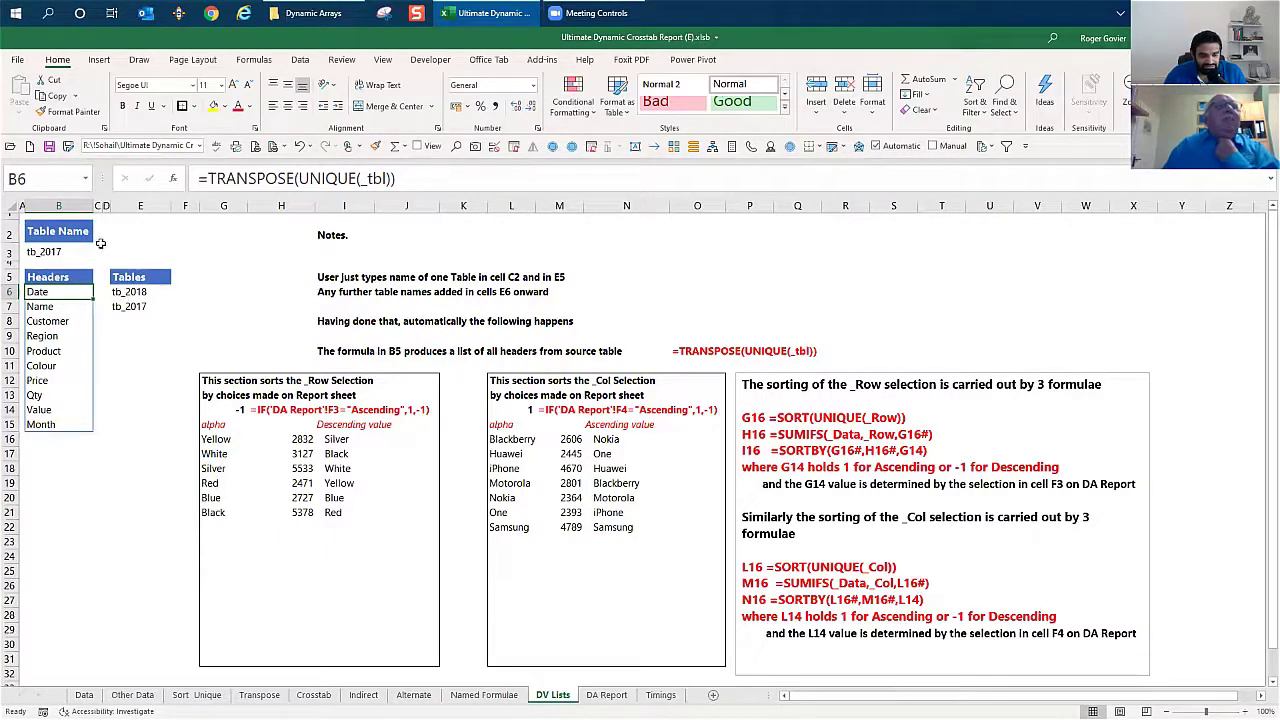
left_click(128, 318)
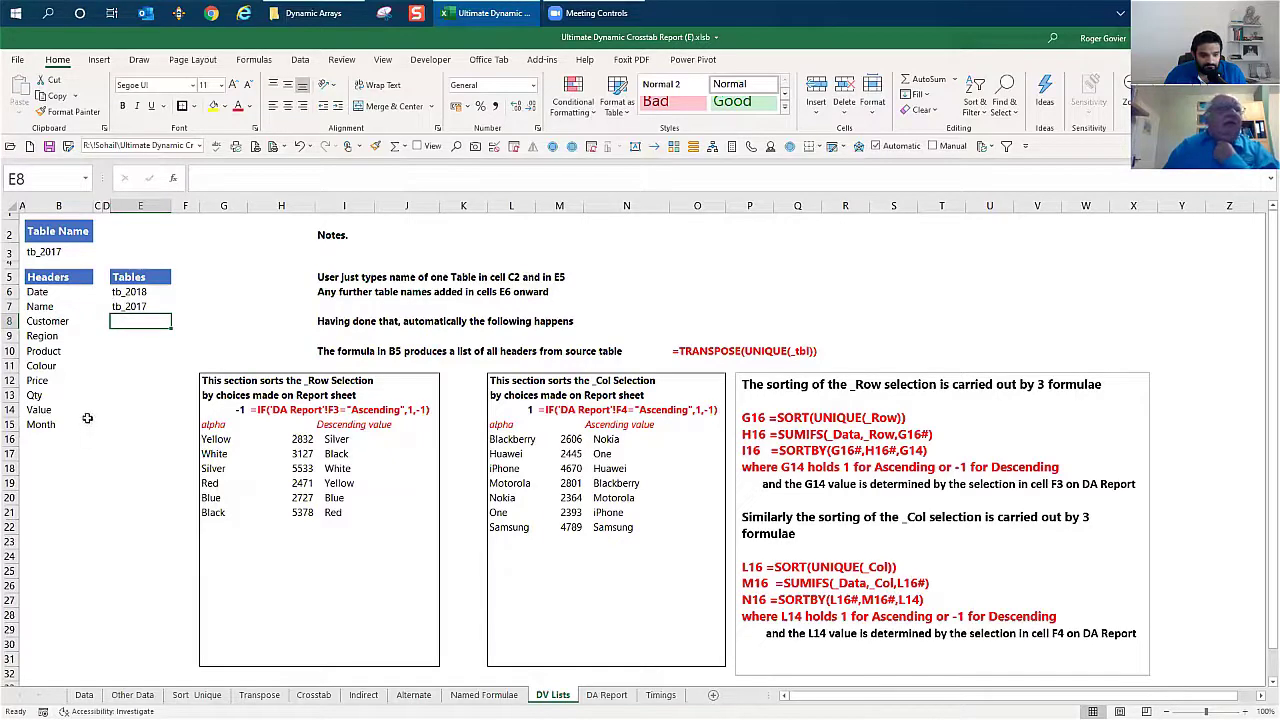
left_click(58, 252)
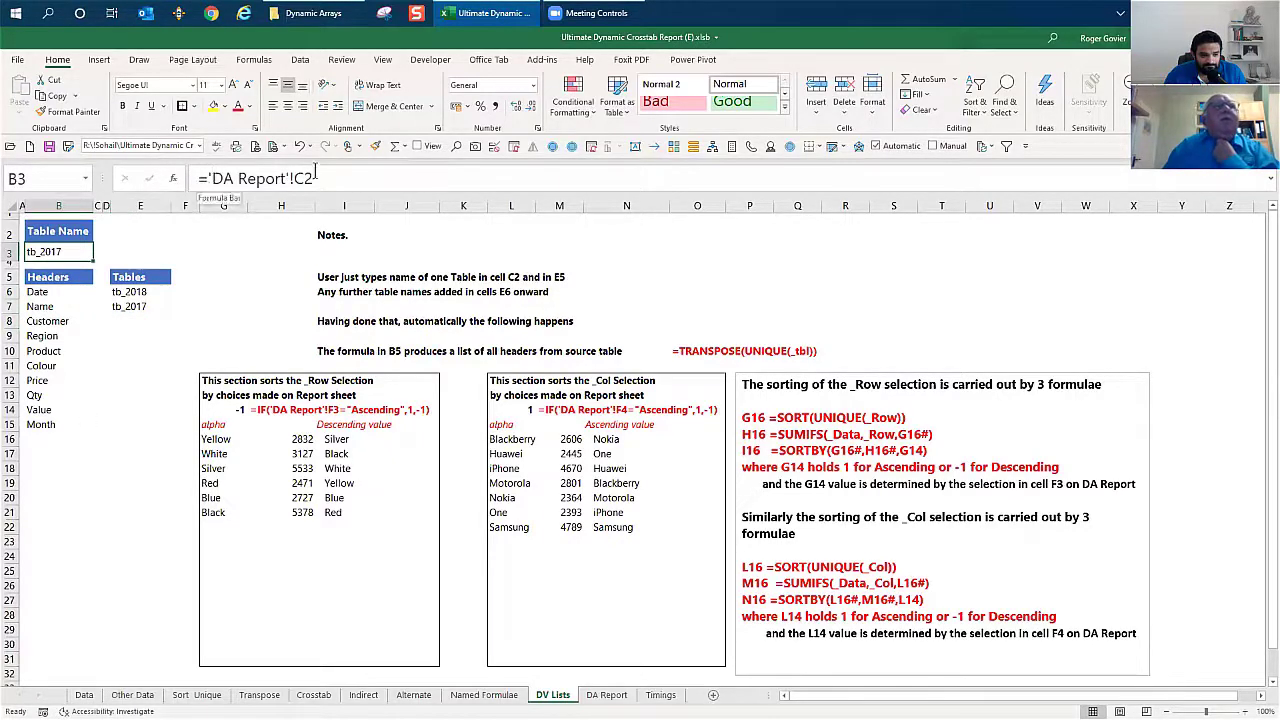
left_click(612, 697)
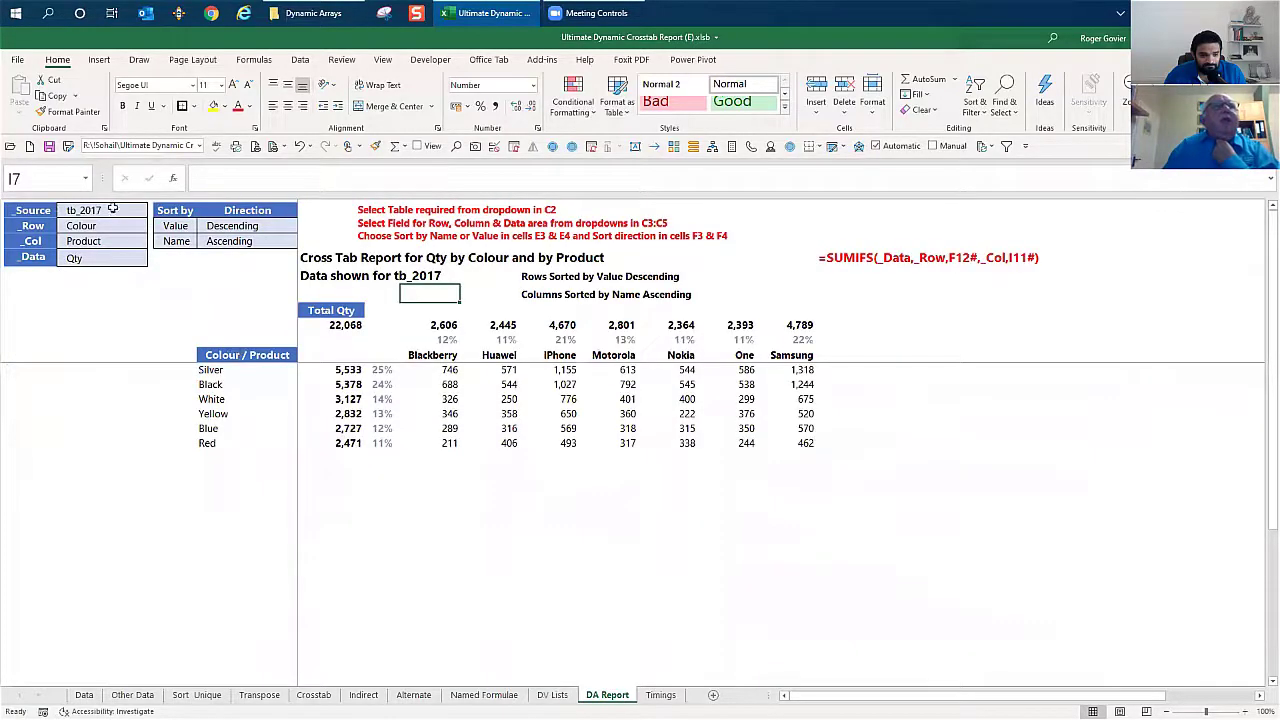
Examine the row-list SORT formula in G16 on DV Lists and trace its source to the row field in C3 on DA Report
left_click(553, 695)
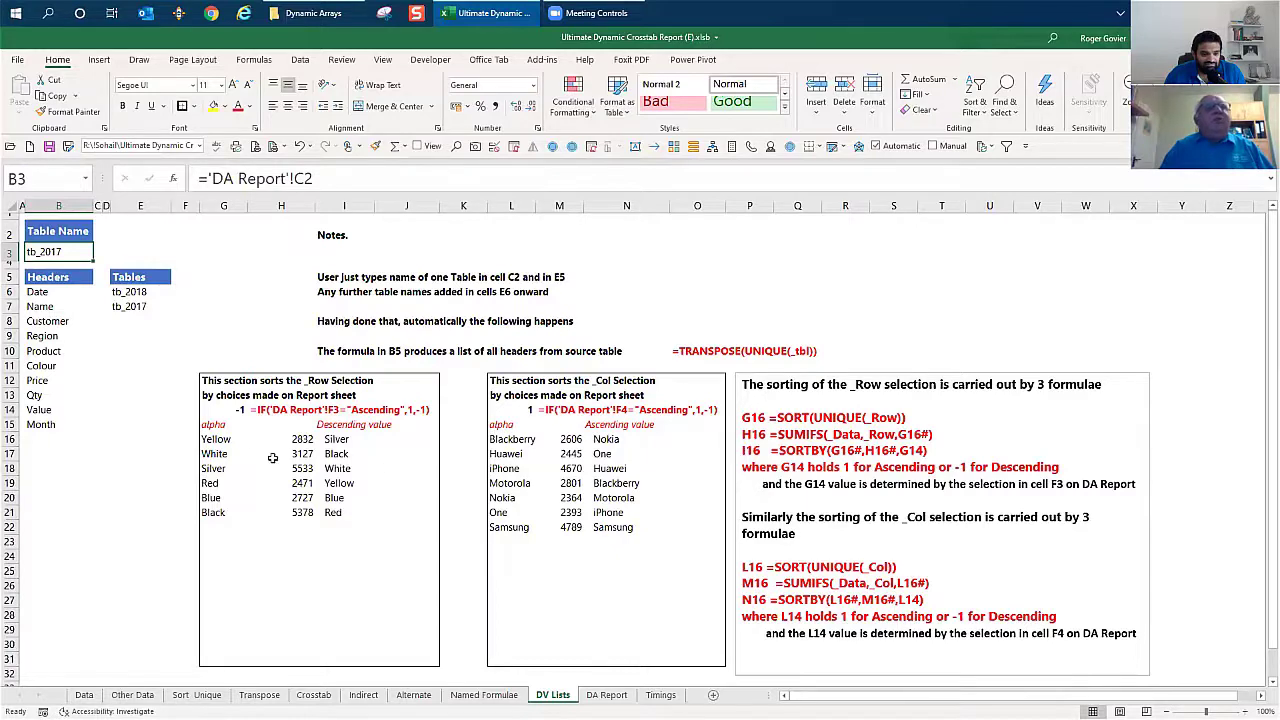
left_click(229, 439)
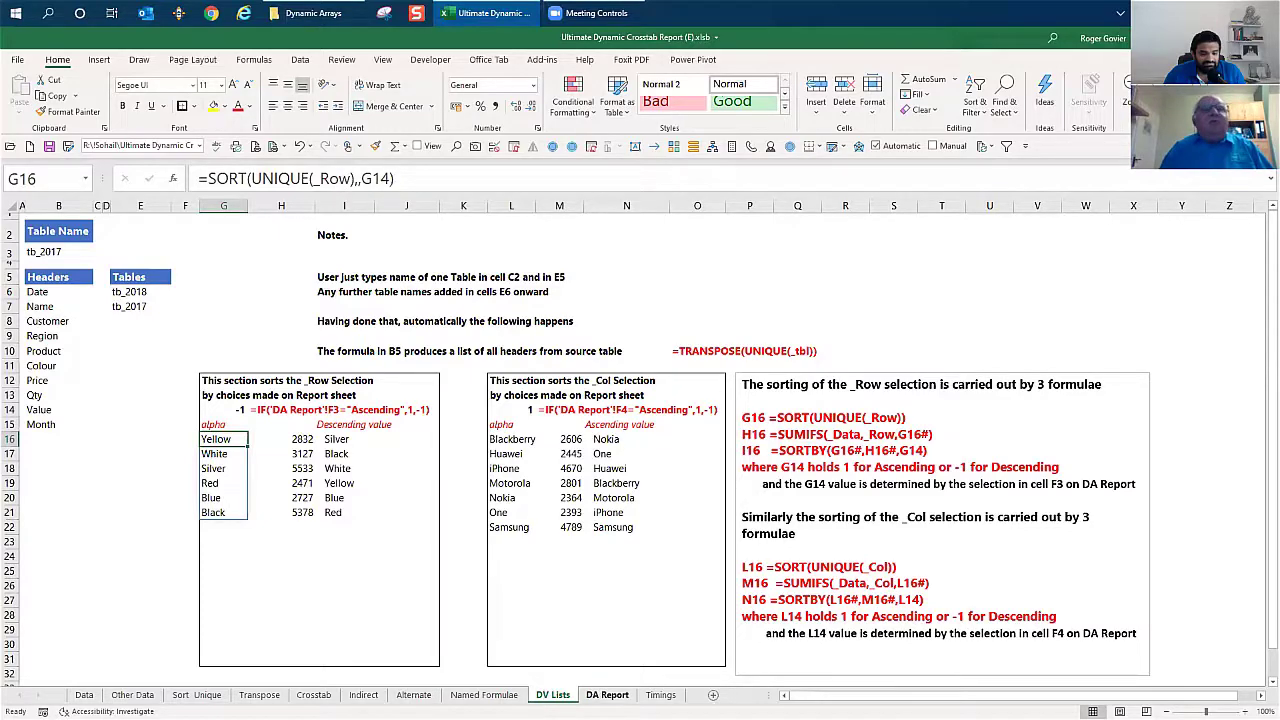
left_click(604, 695)
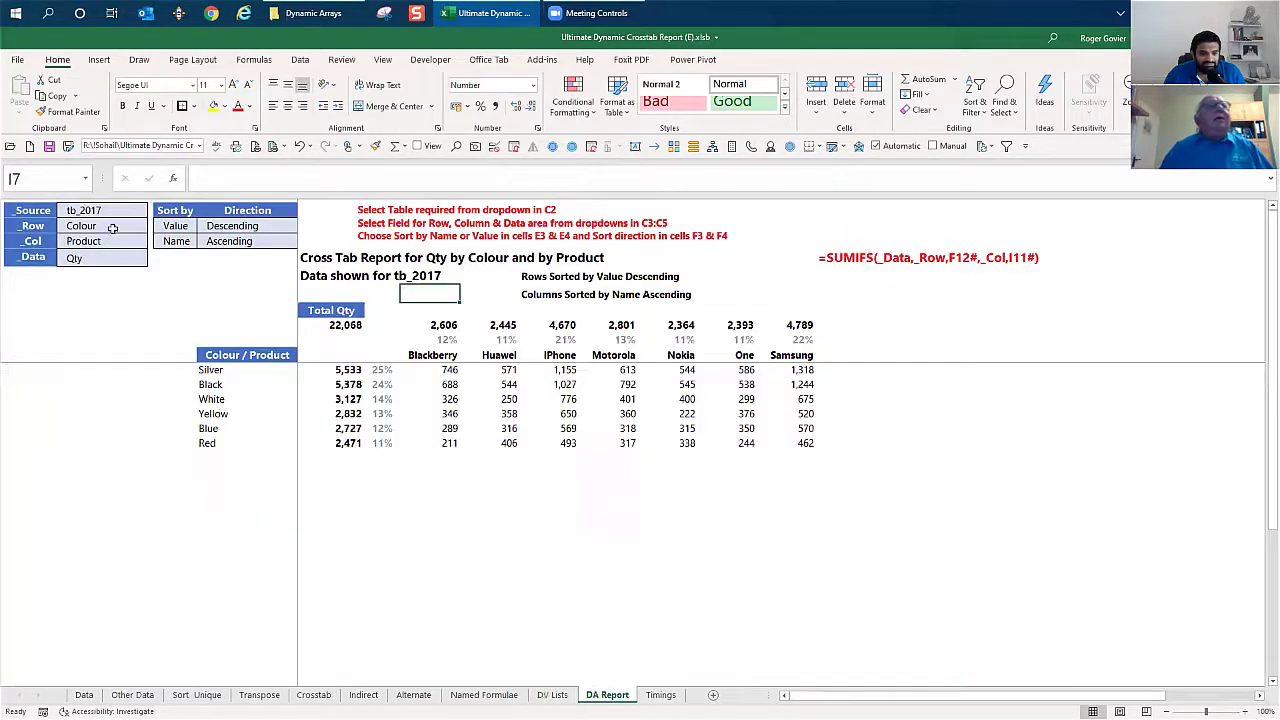
left_click(113, 227)
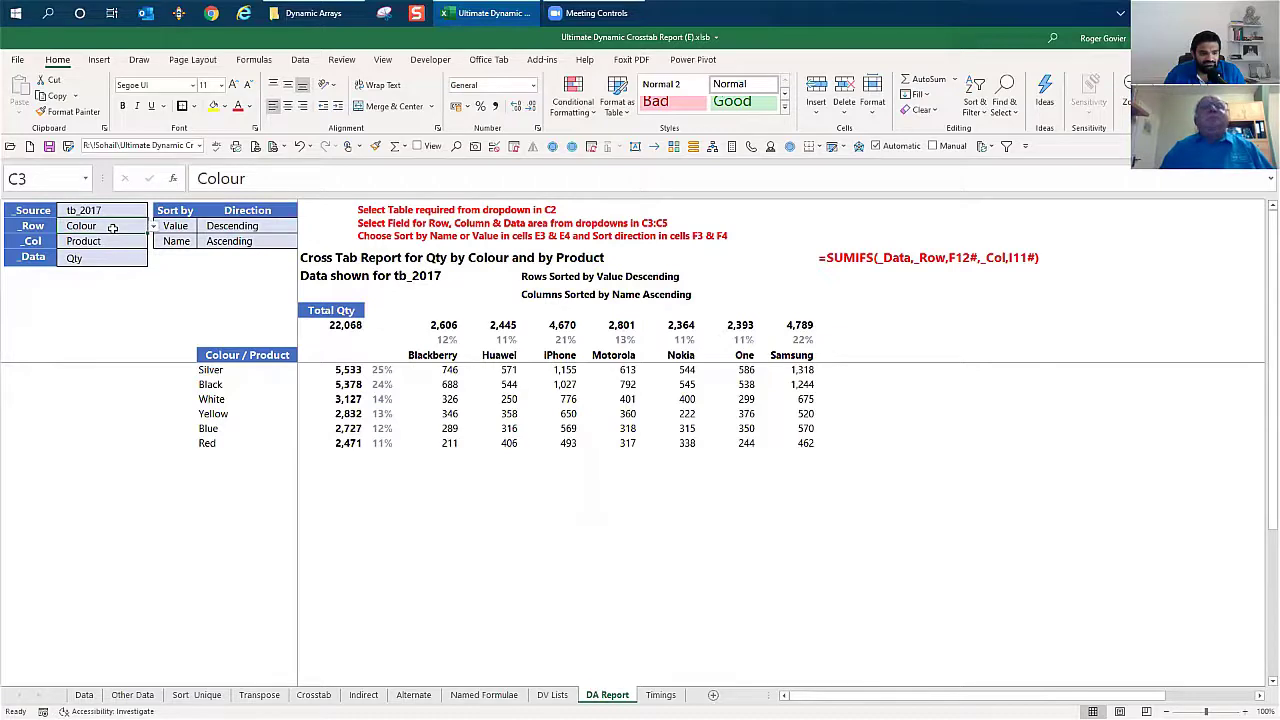
left_click(550, 695)
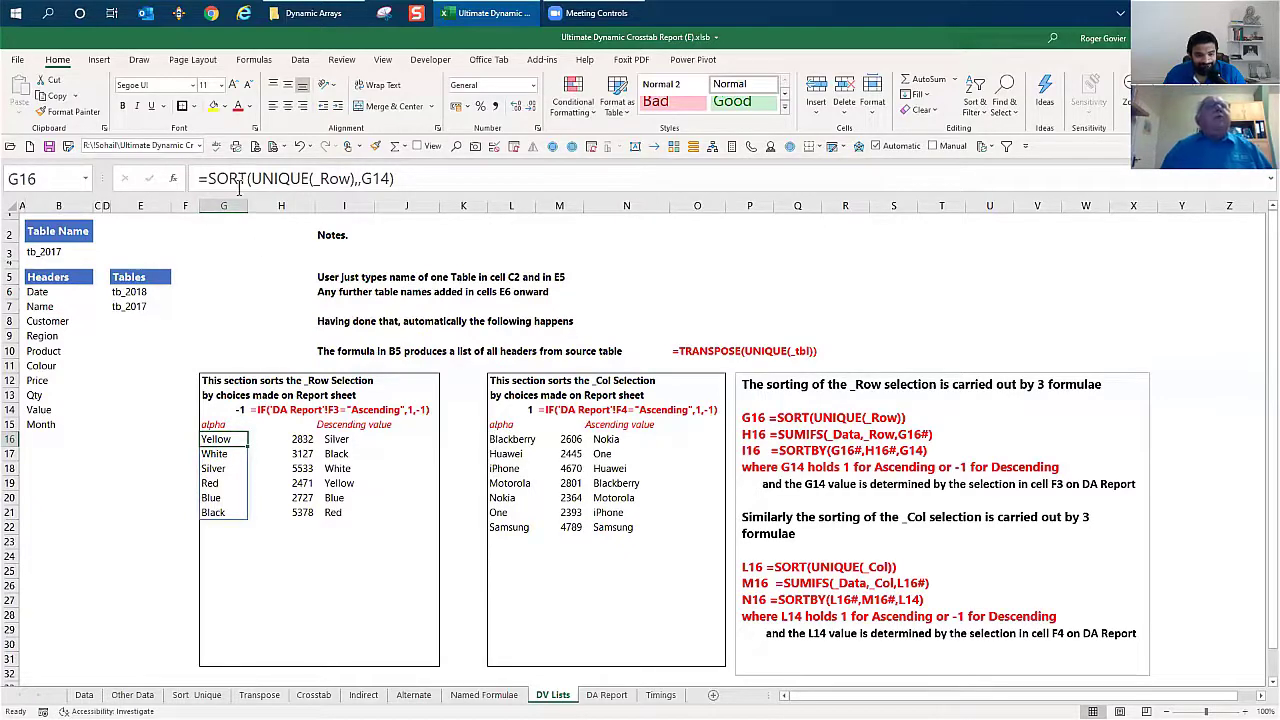
left_click(358, 178)
type(",")
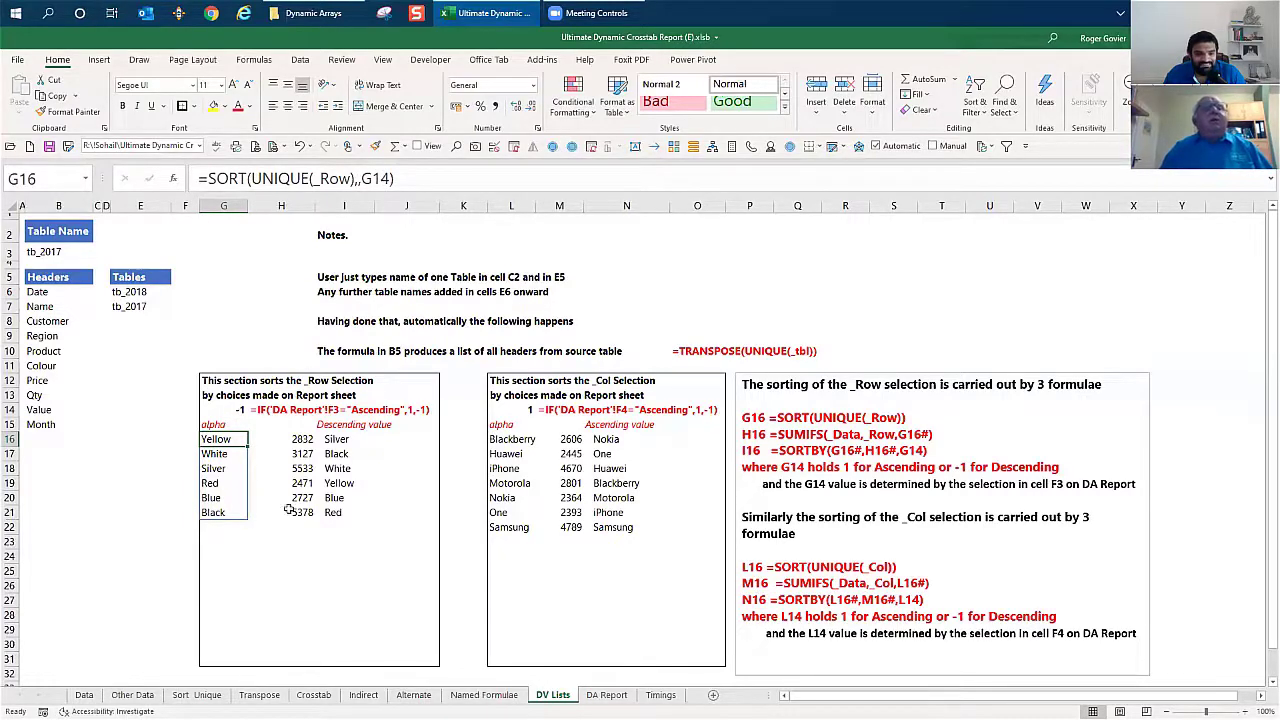
Examine the SUMIFS formula in H16 and the SORTBY formulas that order the row and column lists on DV Lists
left_click(610, 697)
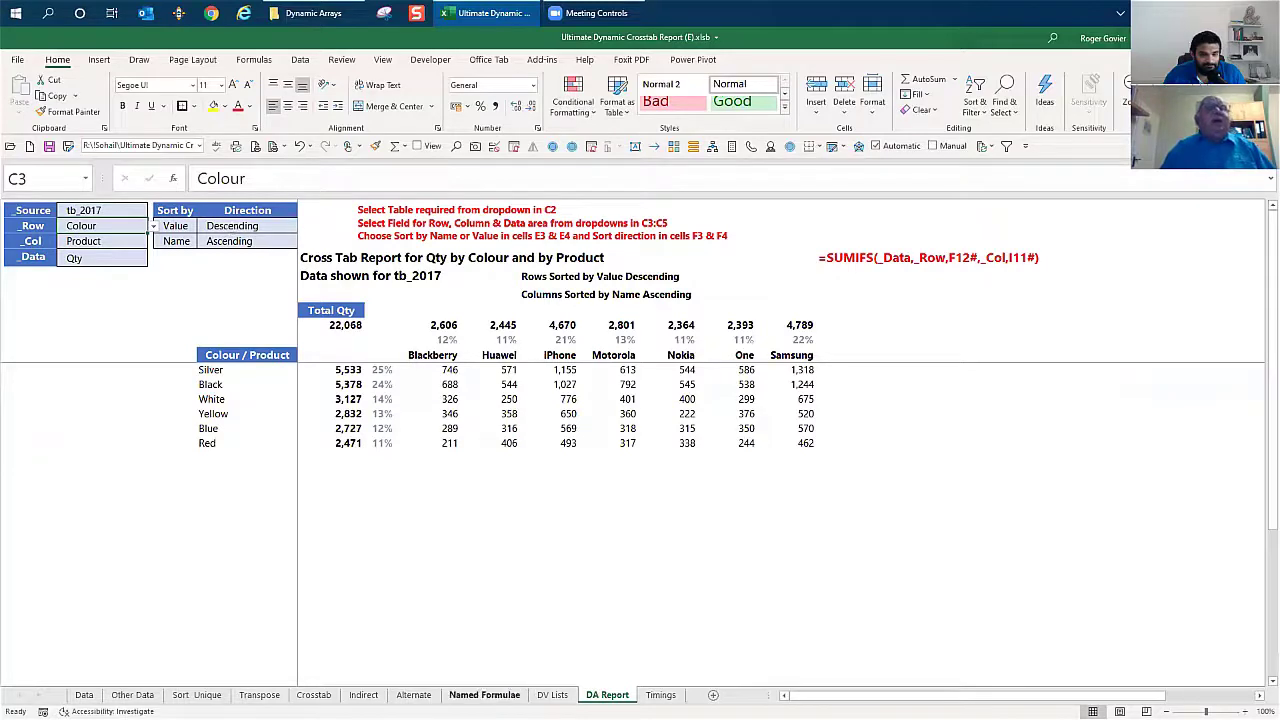
left_click(553, 694)
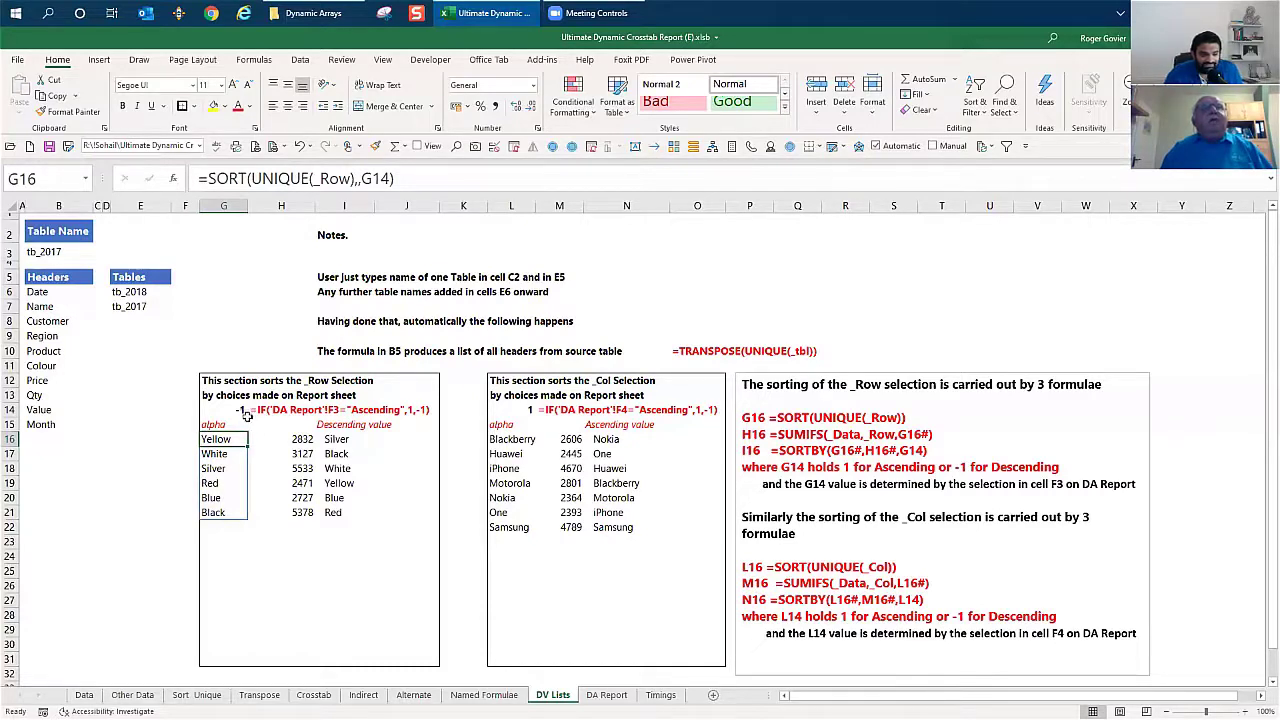
left_click(303, 442)
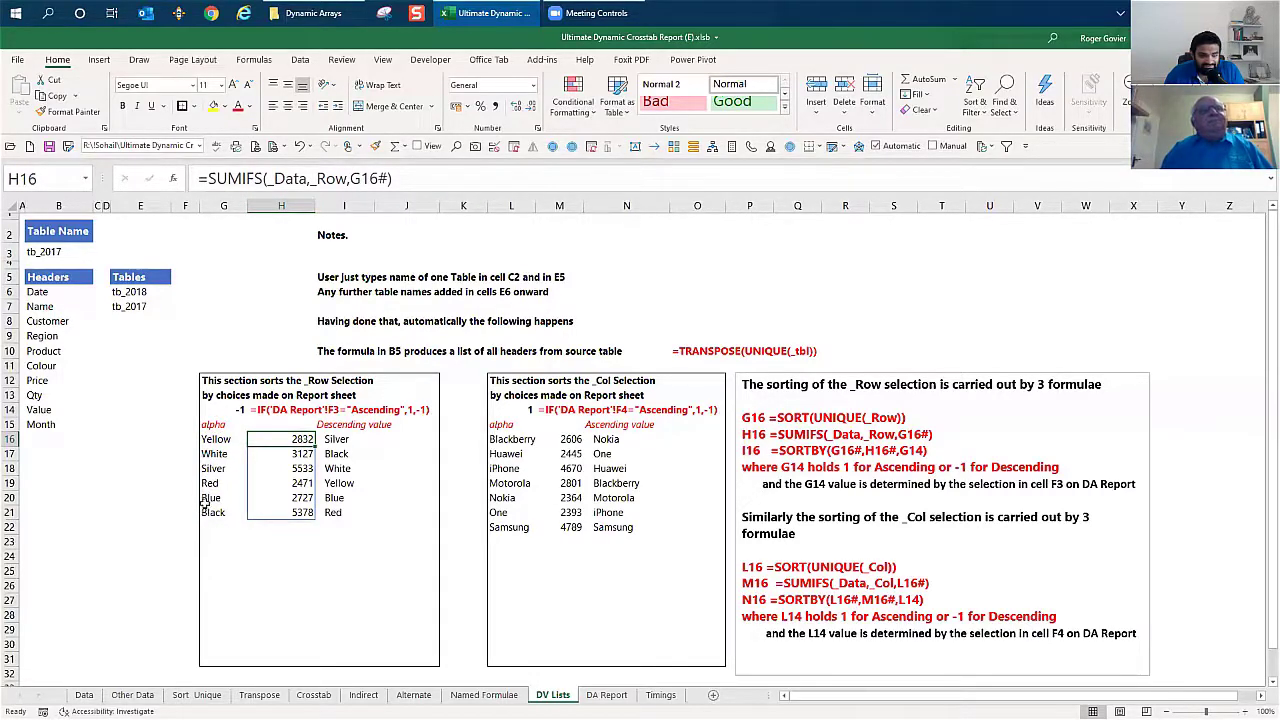
left_click(338, 440)
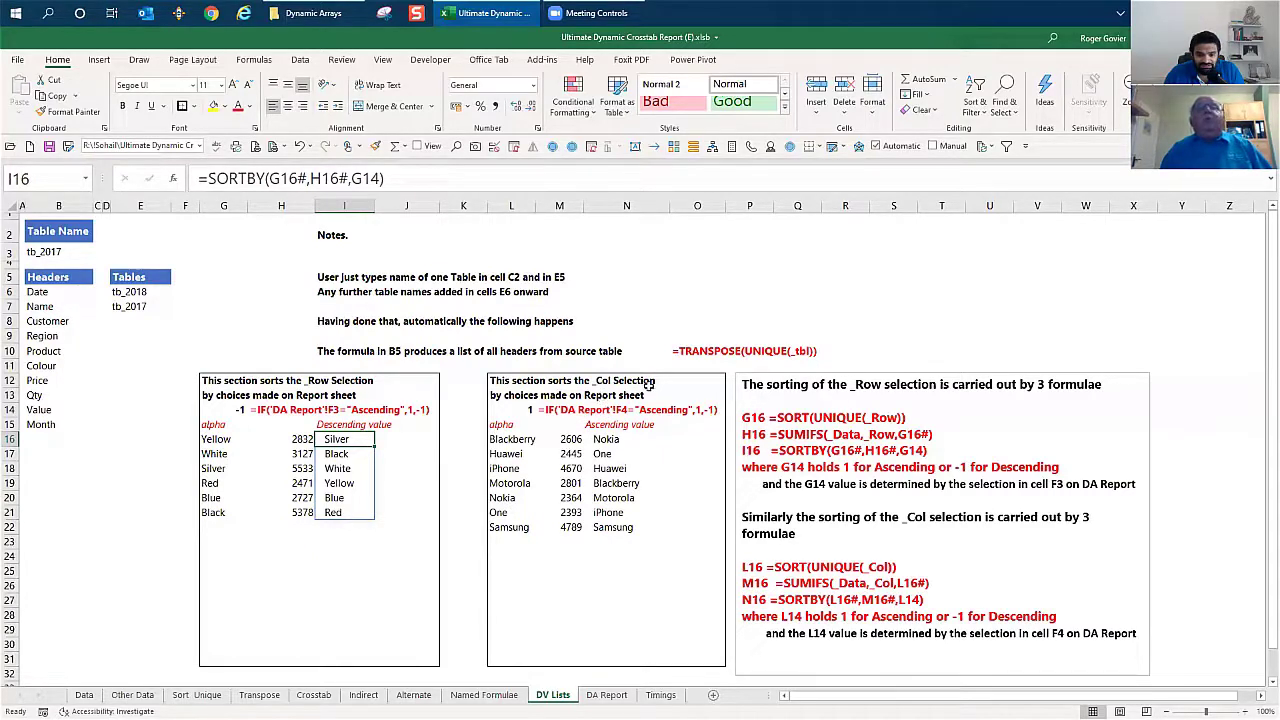
left_click(662, 510)
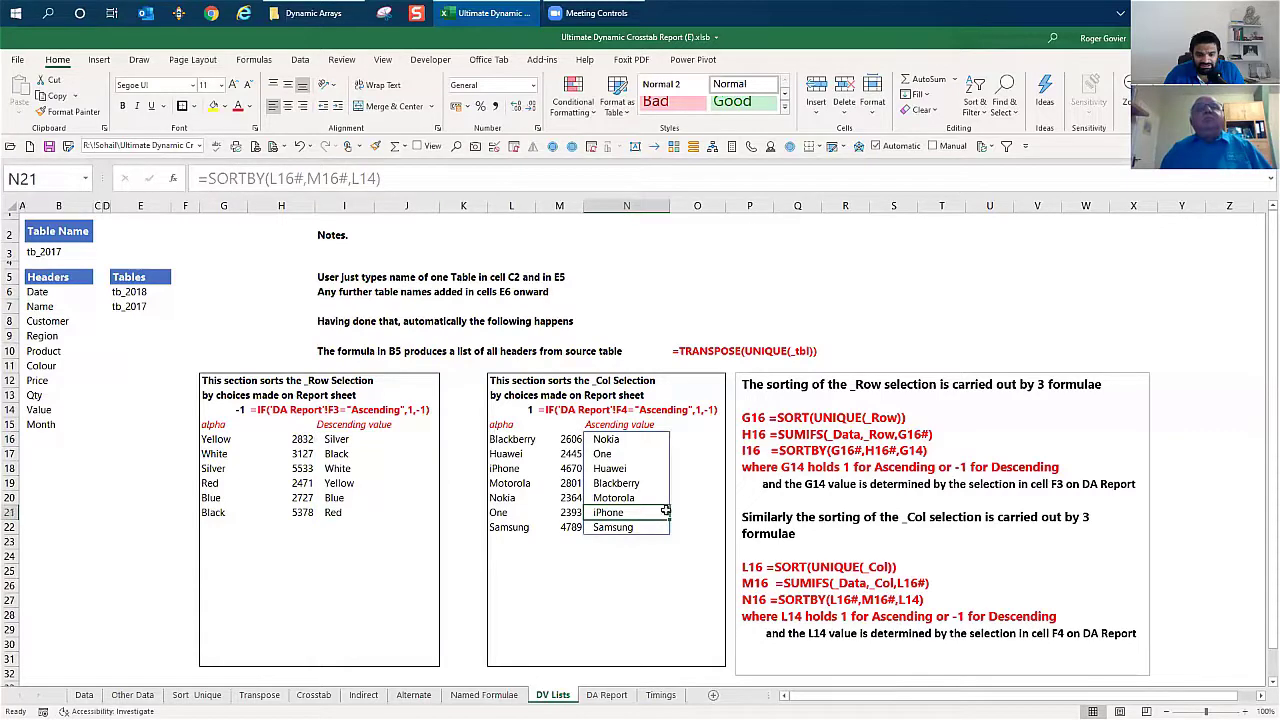
left_click(614, 584)
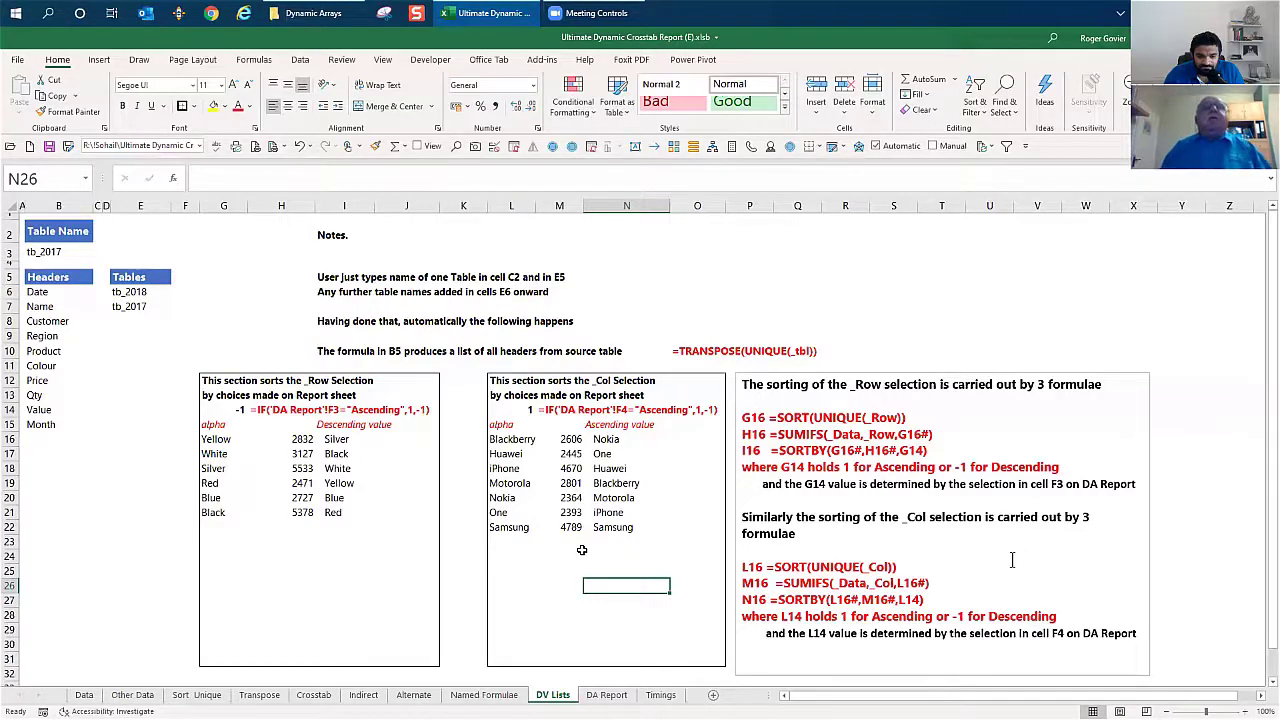
Show the row and column headings on DA Report and examine the row label formula in F12 and the column label formula in I11
left_click(608, 695)
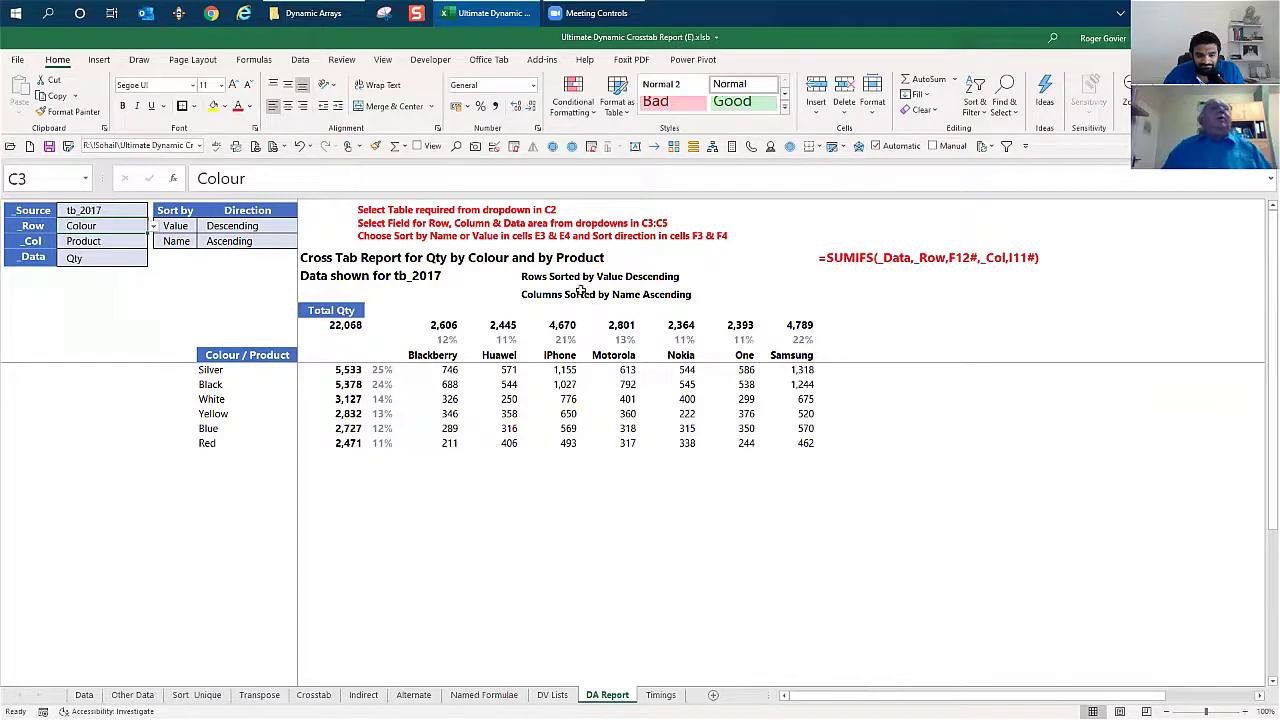
left_click(694, 147)
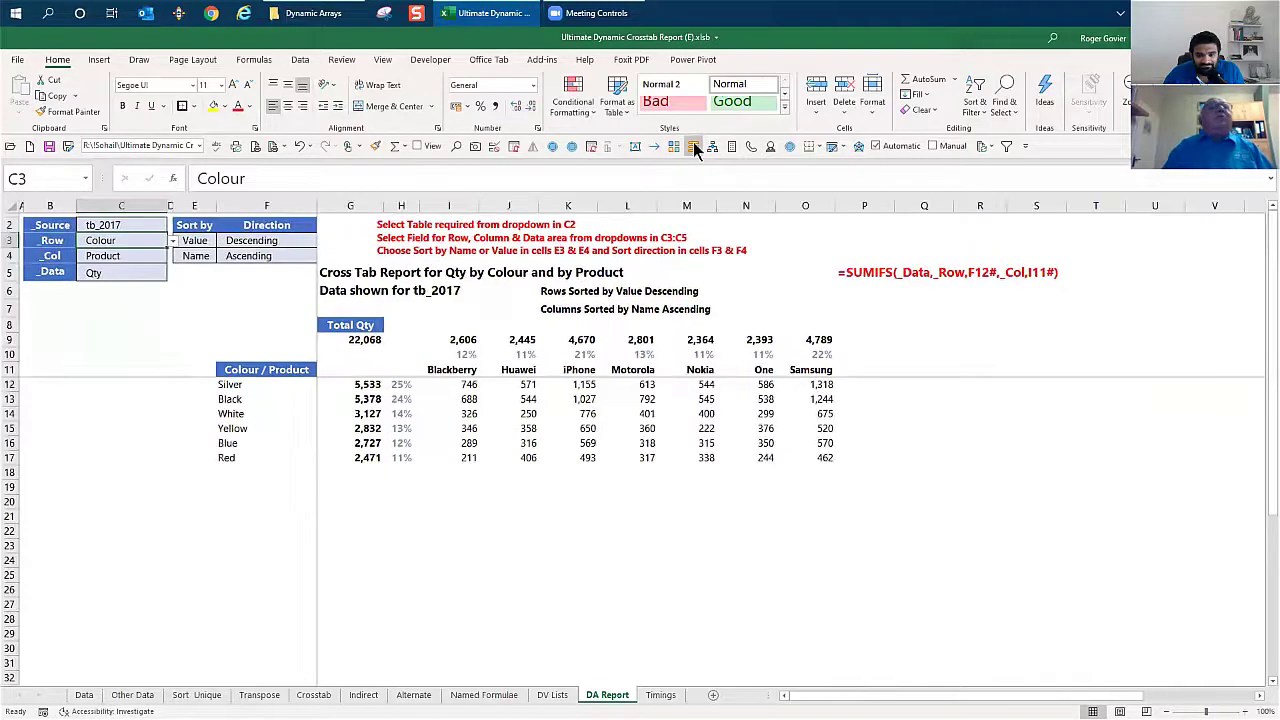
left_click(248, 387)
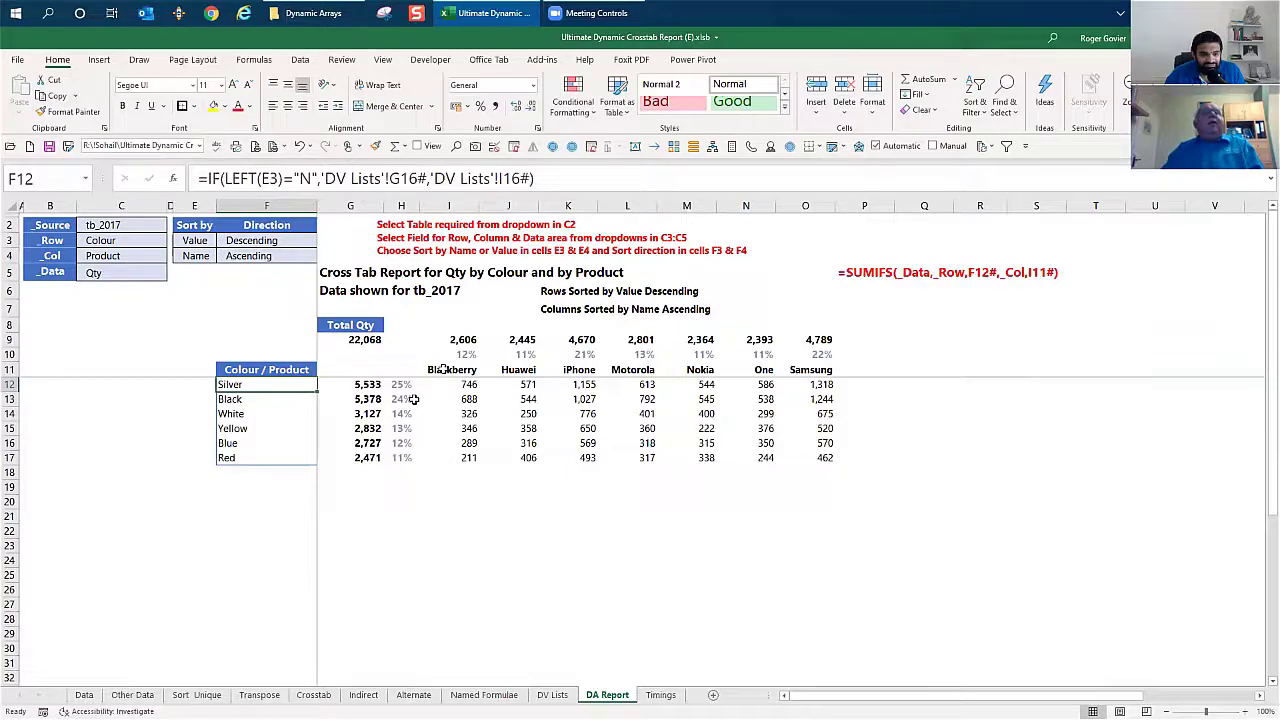
left_click(444, 369)
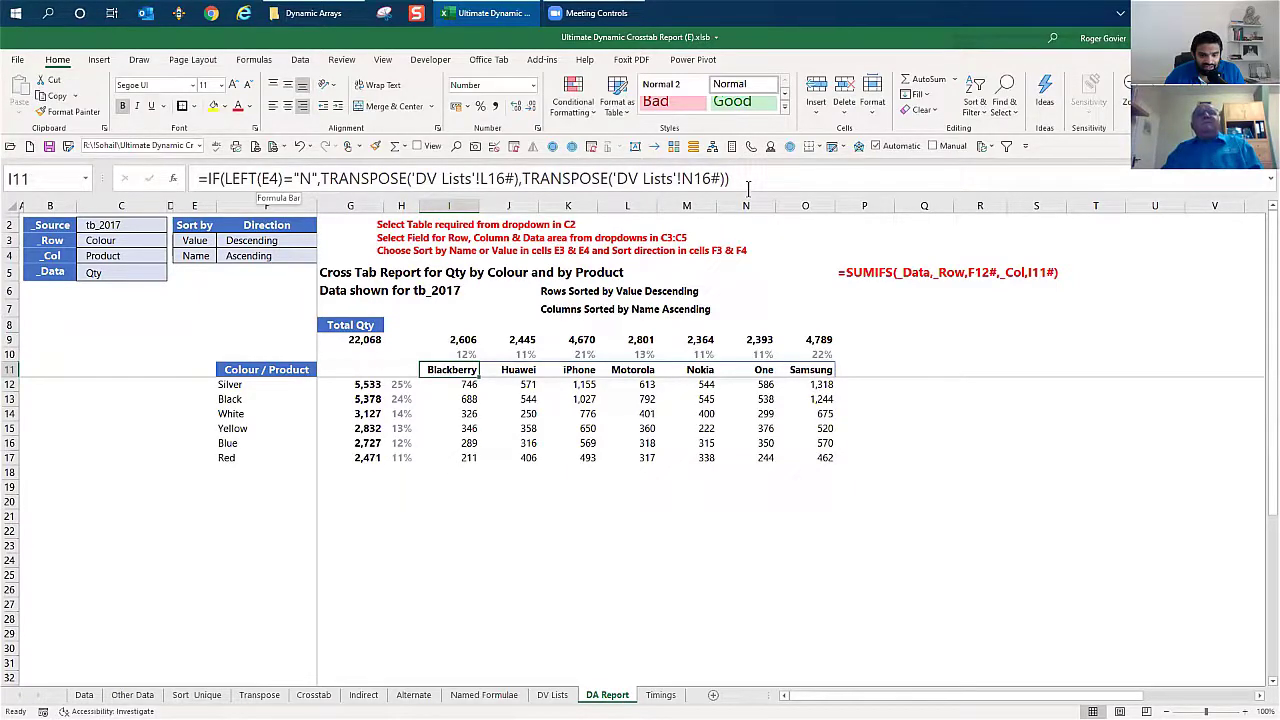
Insert a blank column before column G on the DA Report sheet and delete it again
left_click(348, 205)
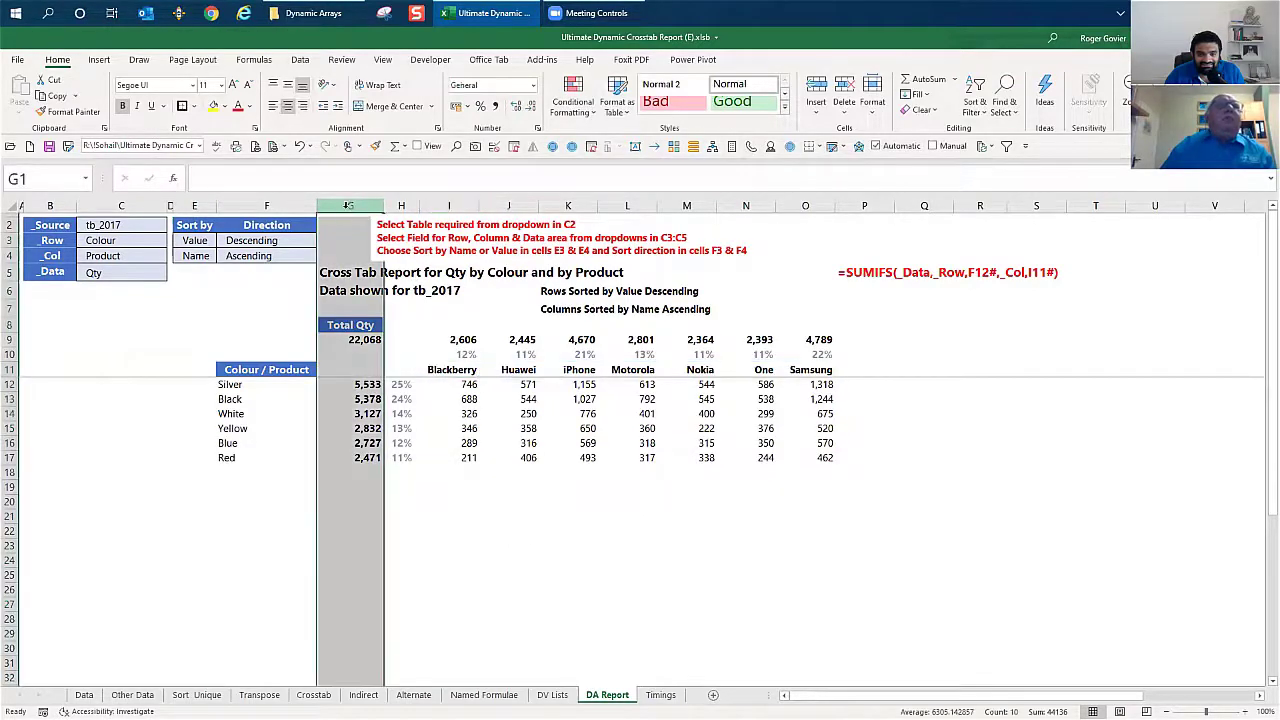
right_click(349, 207)
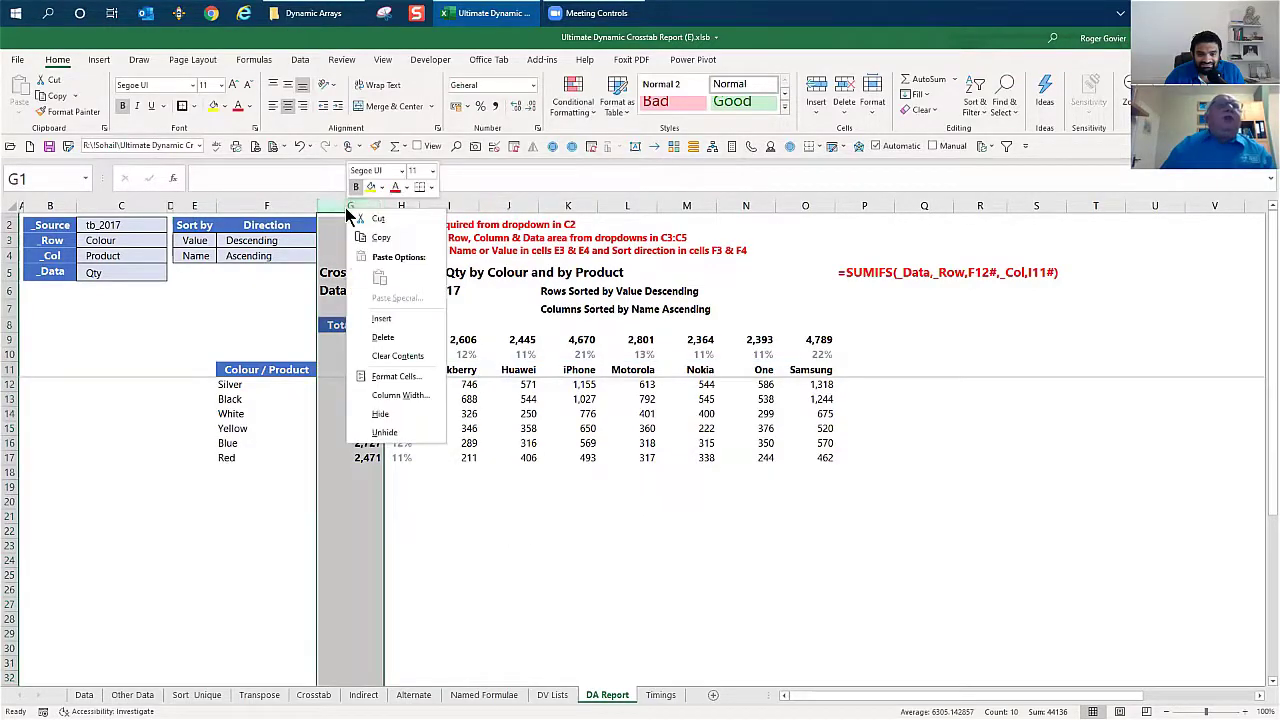
left_click(381, 319)
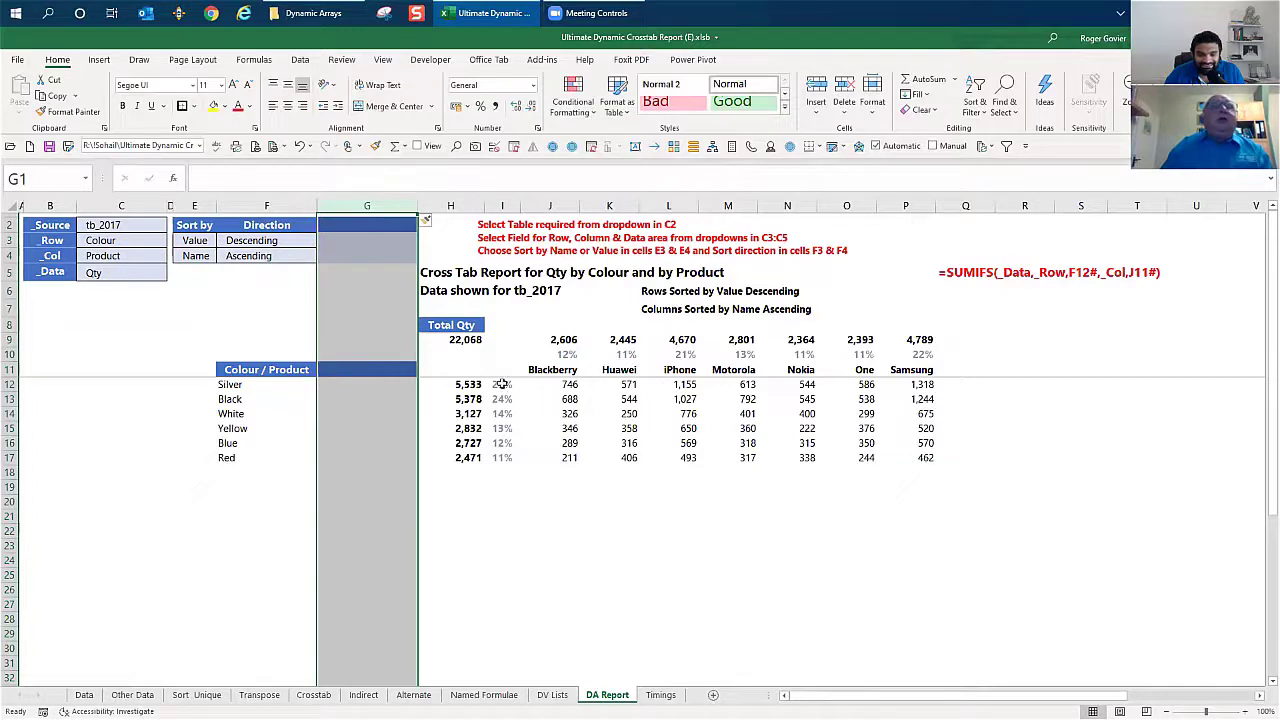
right_click(382, 206)
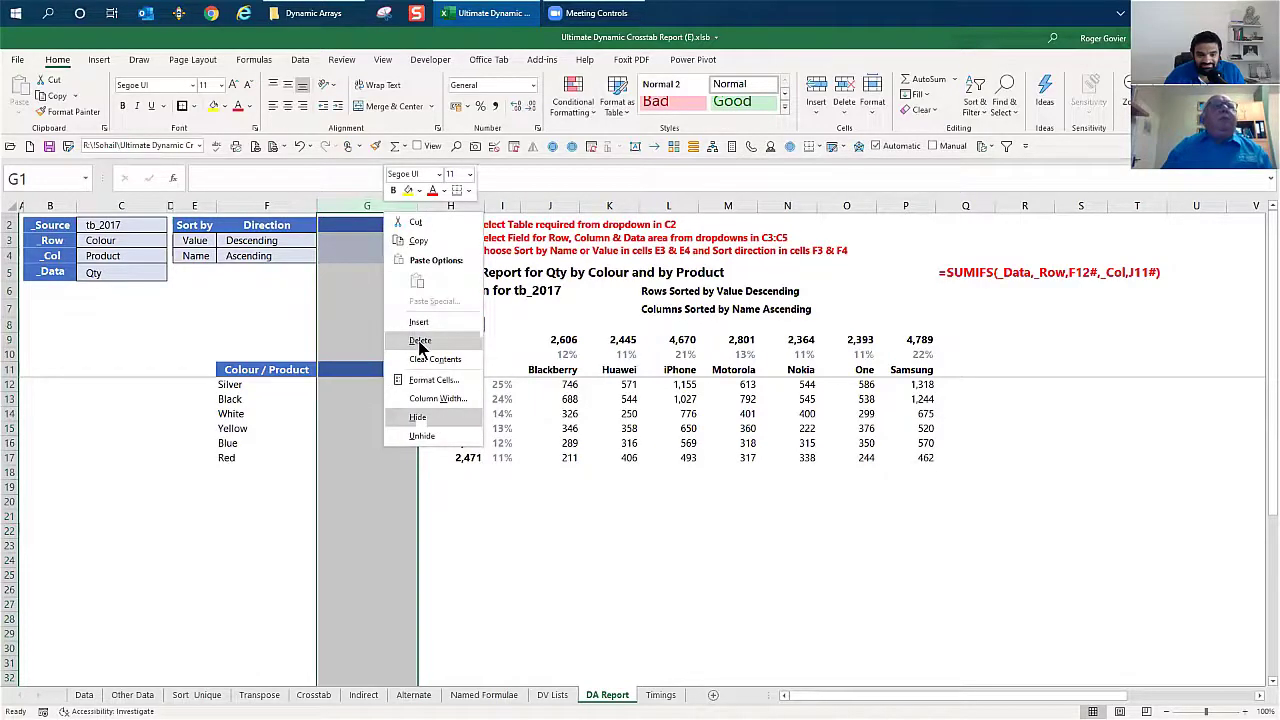
left_click(420, 340)
Examine the row totals formula in G12, the column totals formula in I9 and the grand total formula in G9
left_click(356, 384)
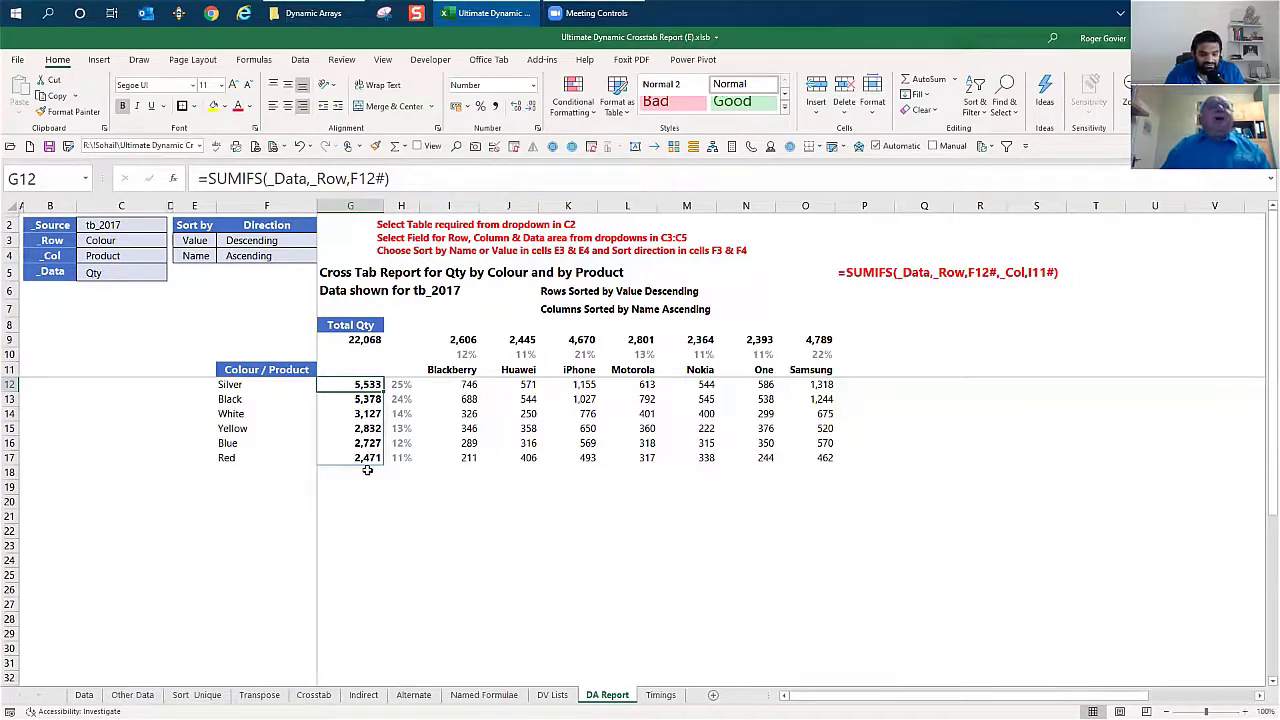
left_click(465, 338)
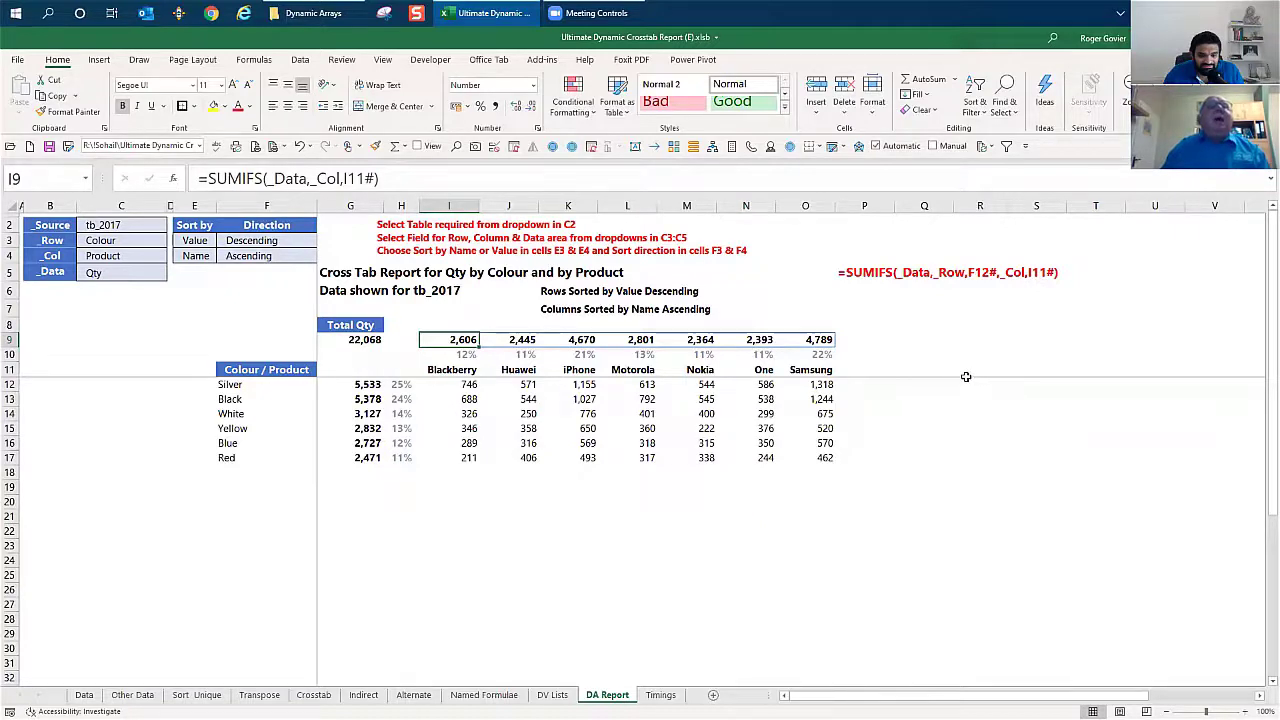
left_click(367, 340)
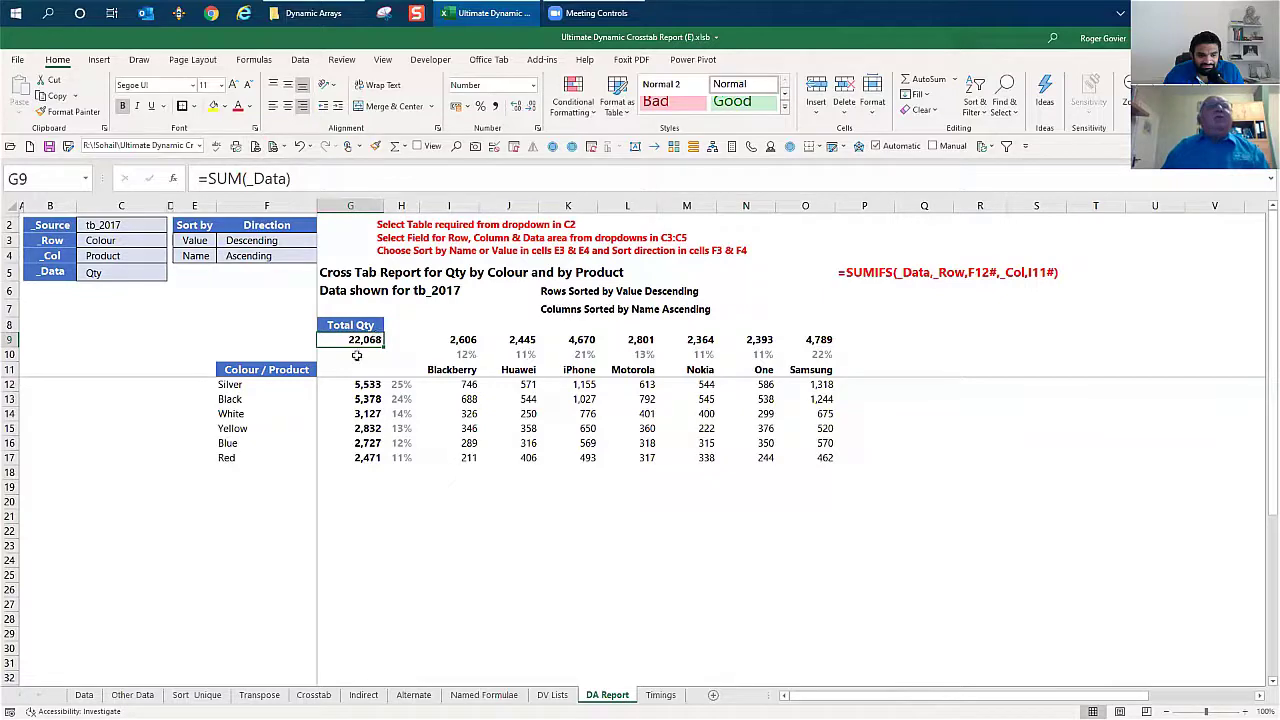
Set the report's data field in C5 to Value and its row field in C3 to Month
left_click(130, 272)
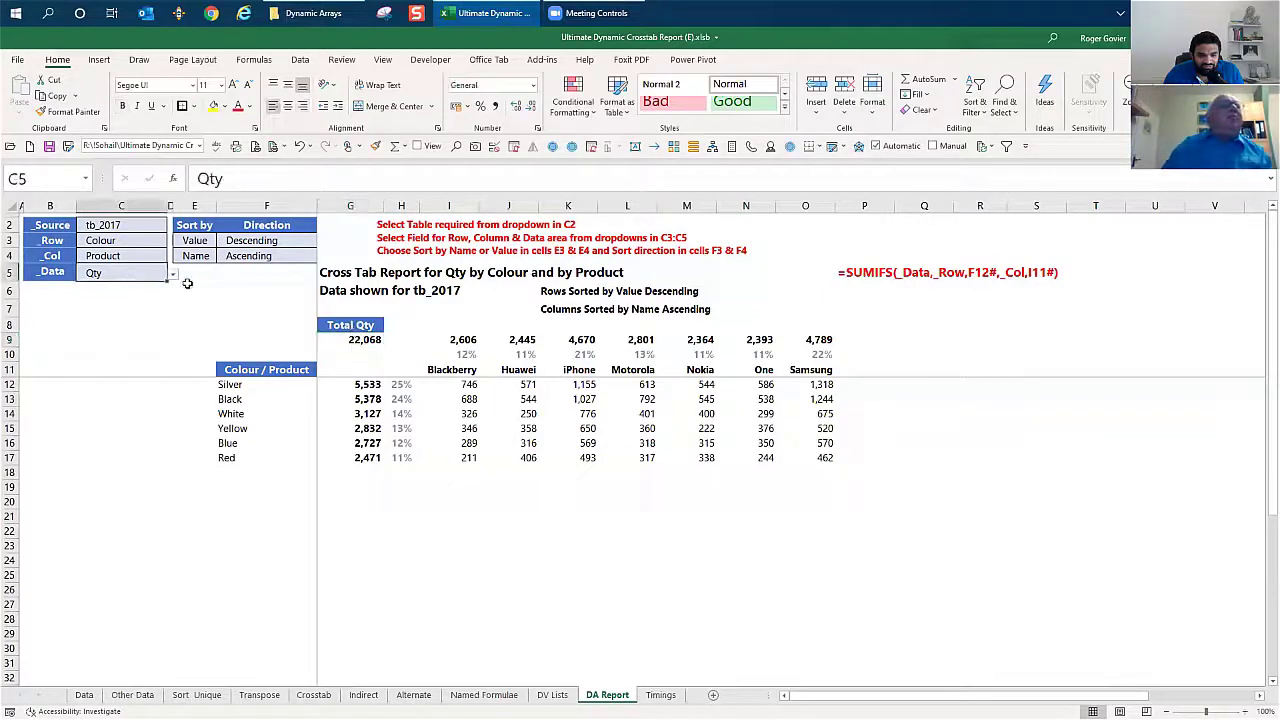
left_click(172, 276)
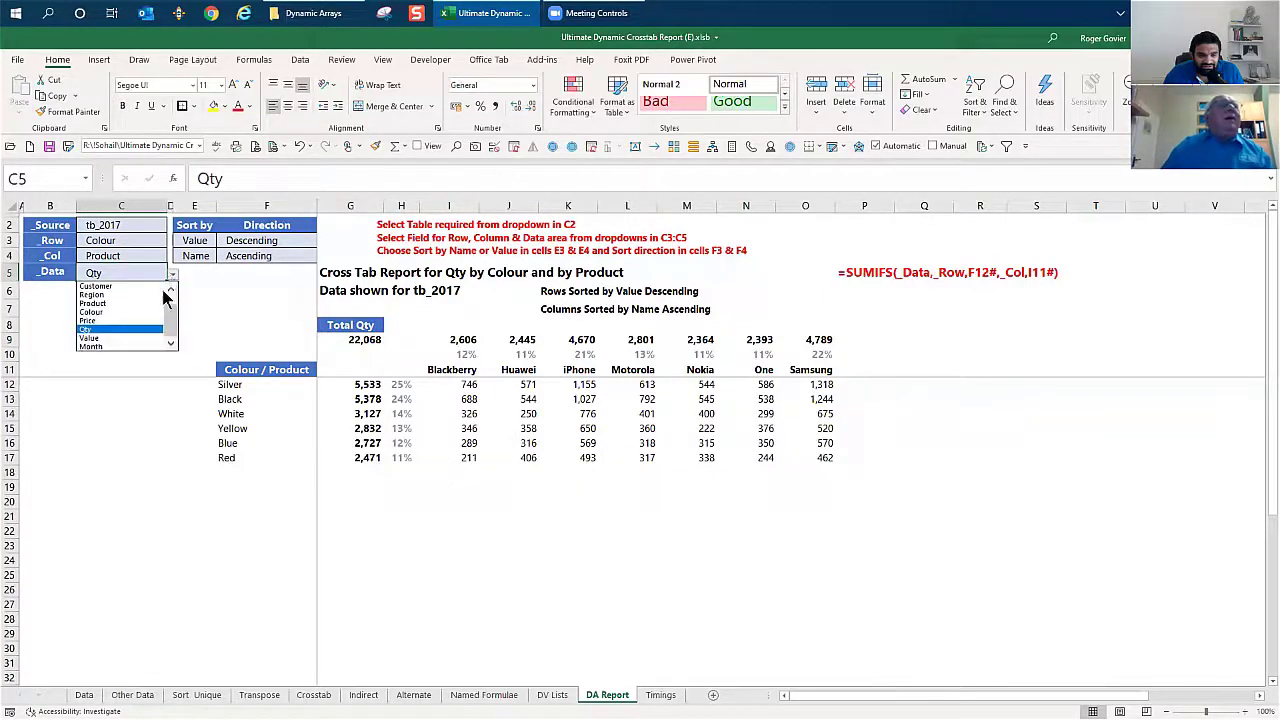
left_click(143, 339)
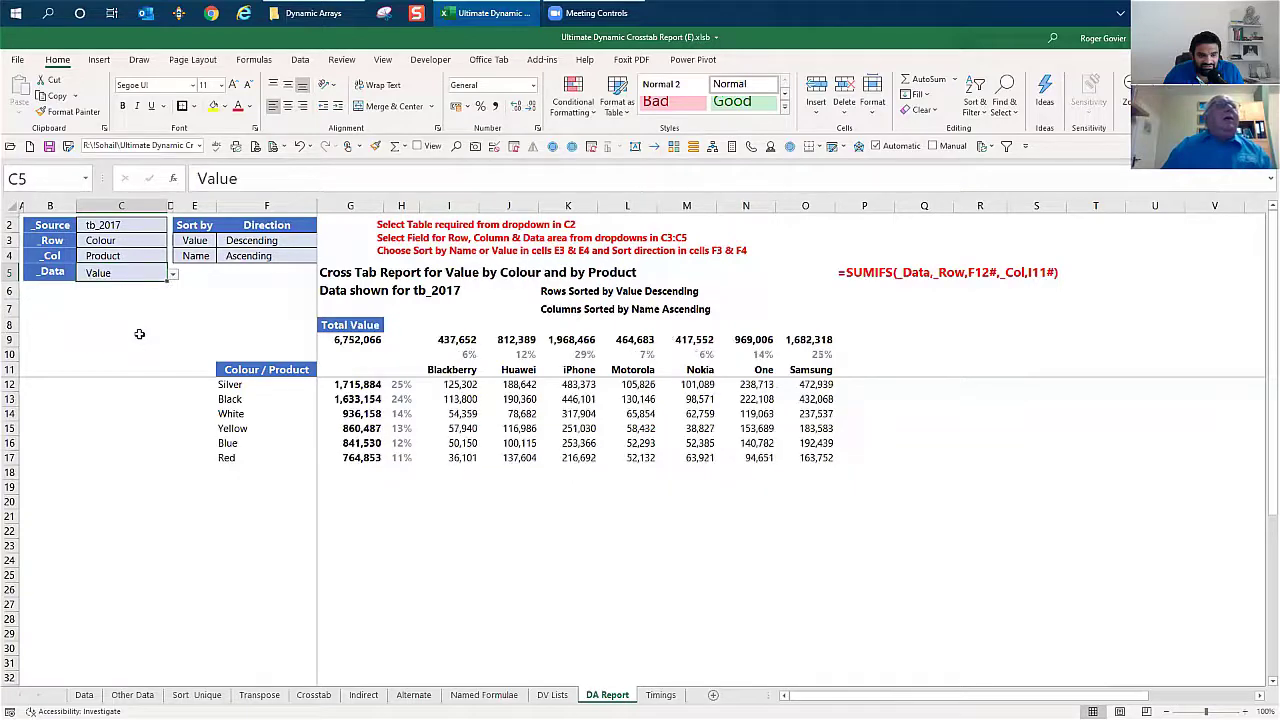
left_click(143, 244)
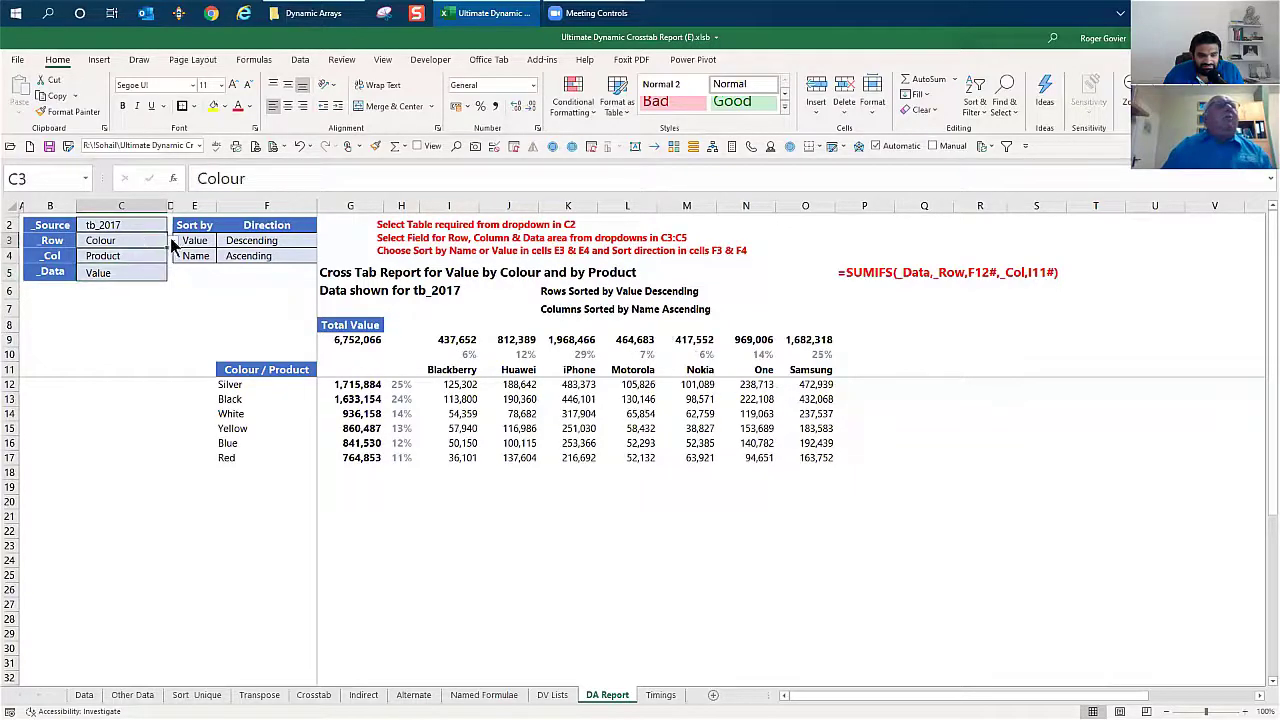
left_click(173, 246)
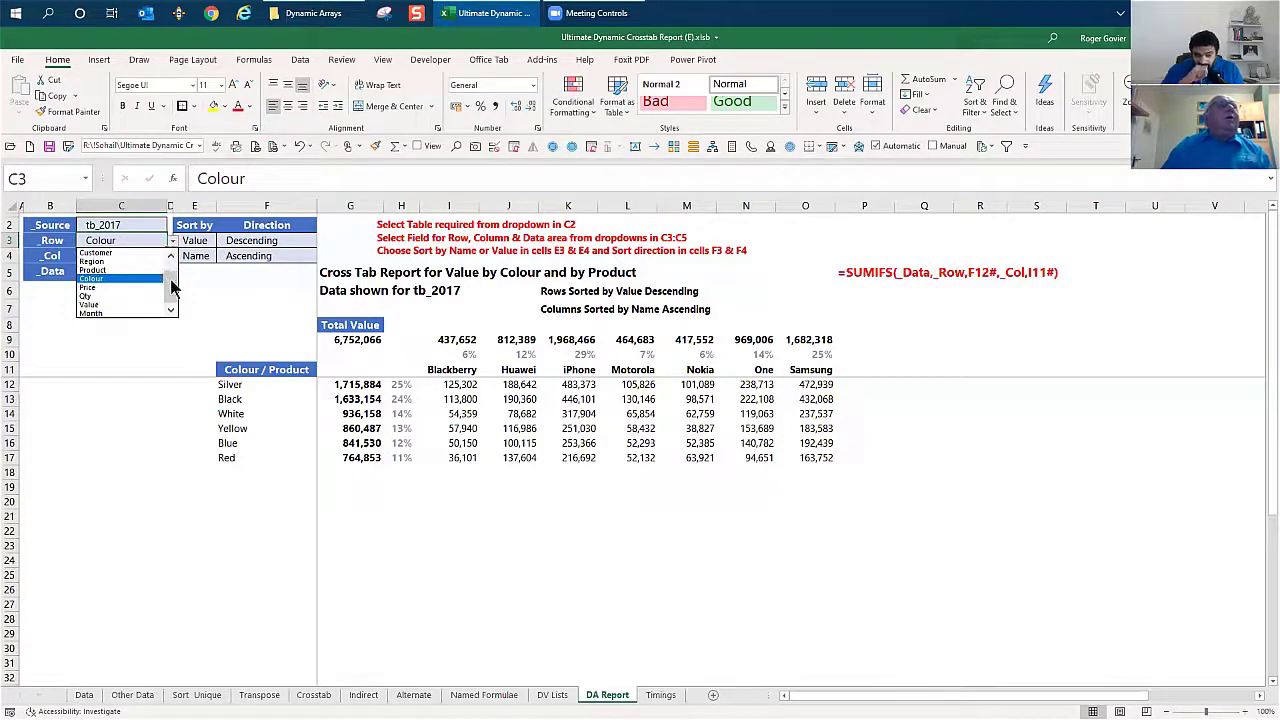
left_click(131, 314)
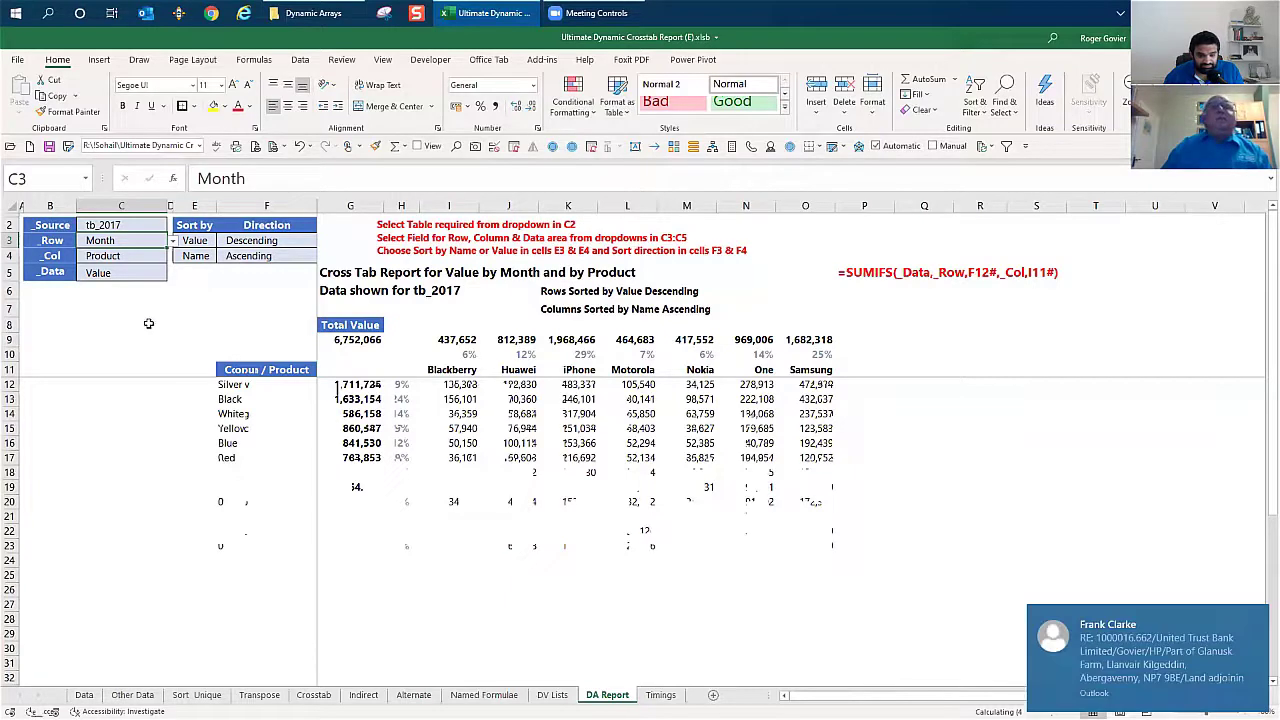
left_click(1260, 621)
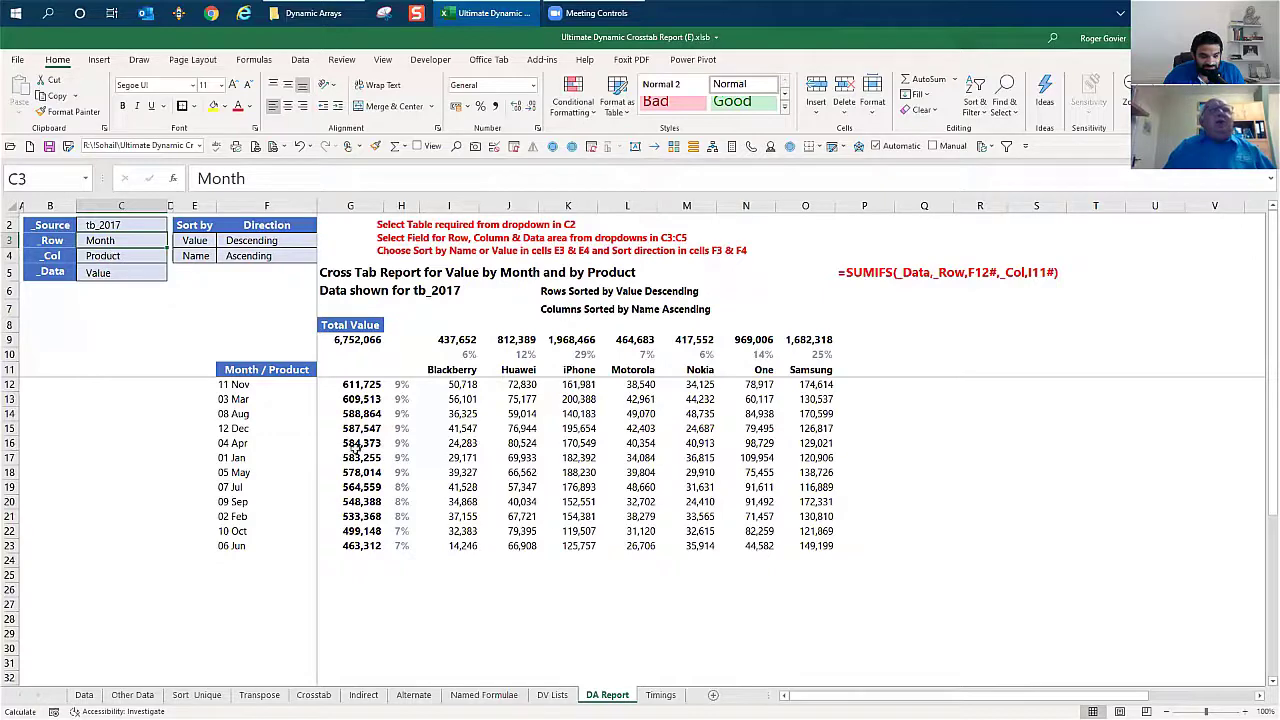
Set the report's column field in C4 to Region and check the spilled SUMIFS formula in the report body
left_click(131, 256)
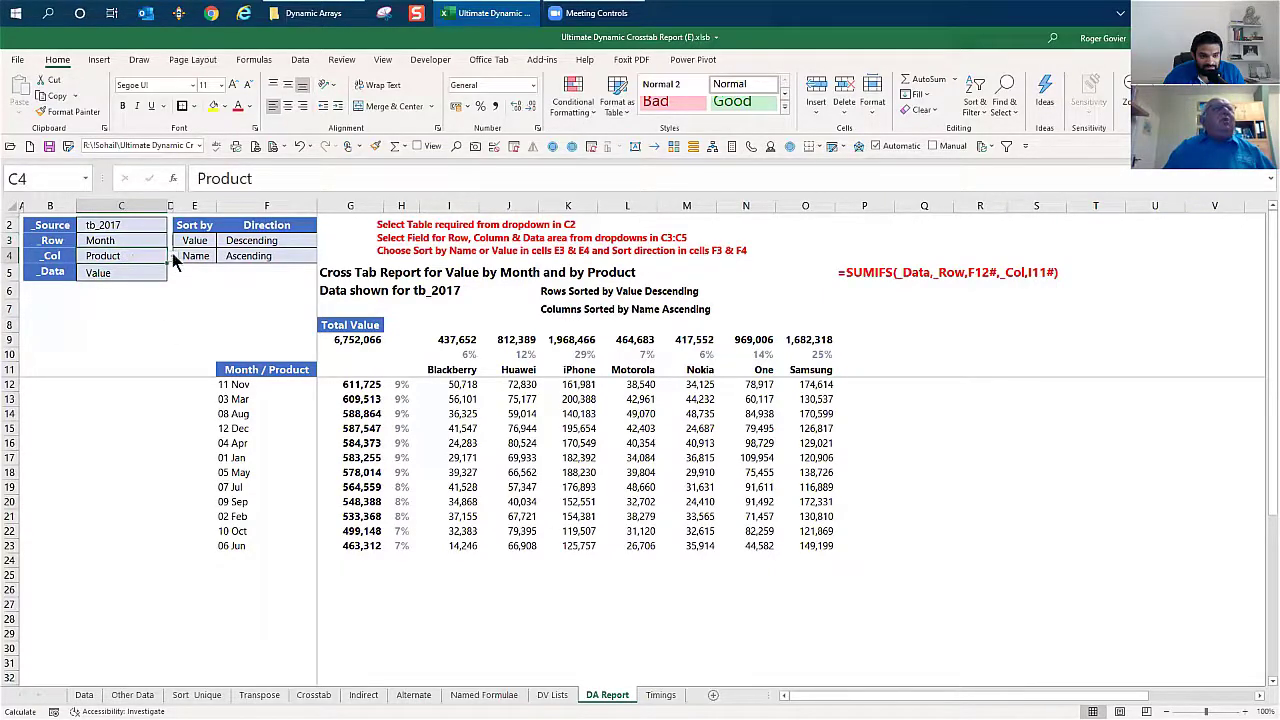
left_click(171, 258)
left_click(160, 257)
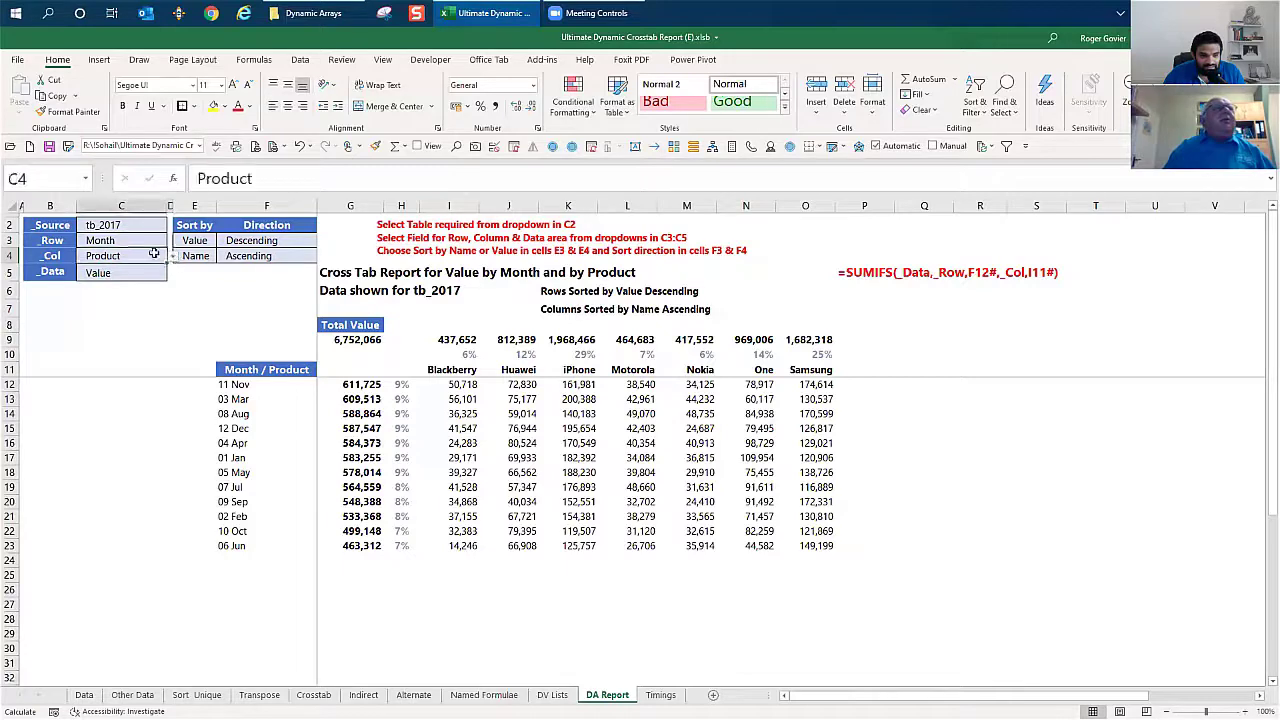
left_click(174, 258)
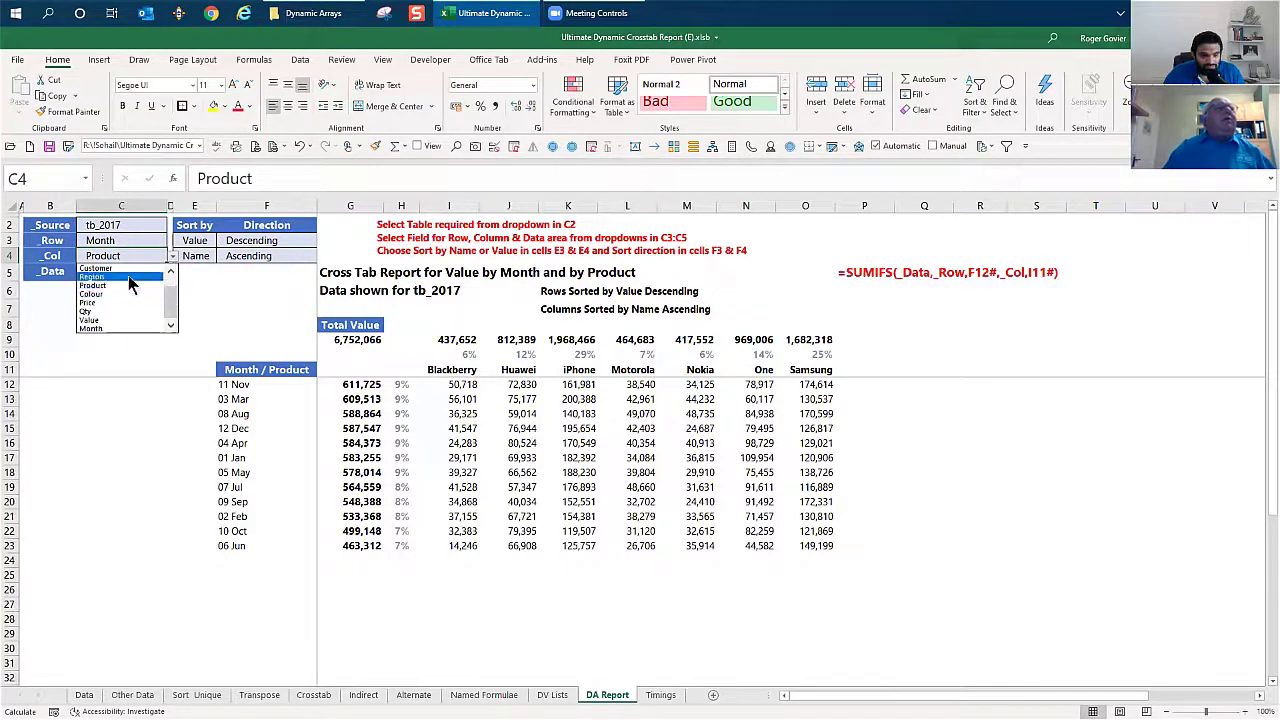
left_click(131, 277)
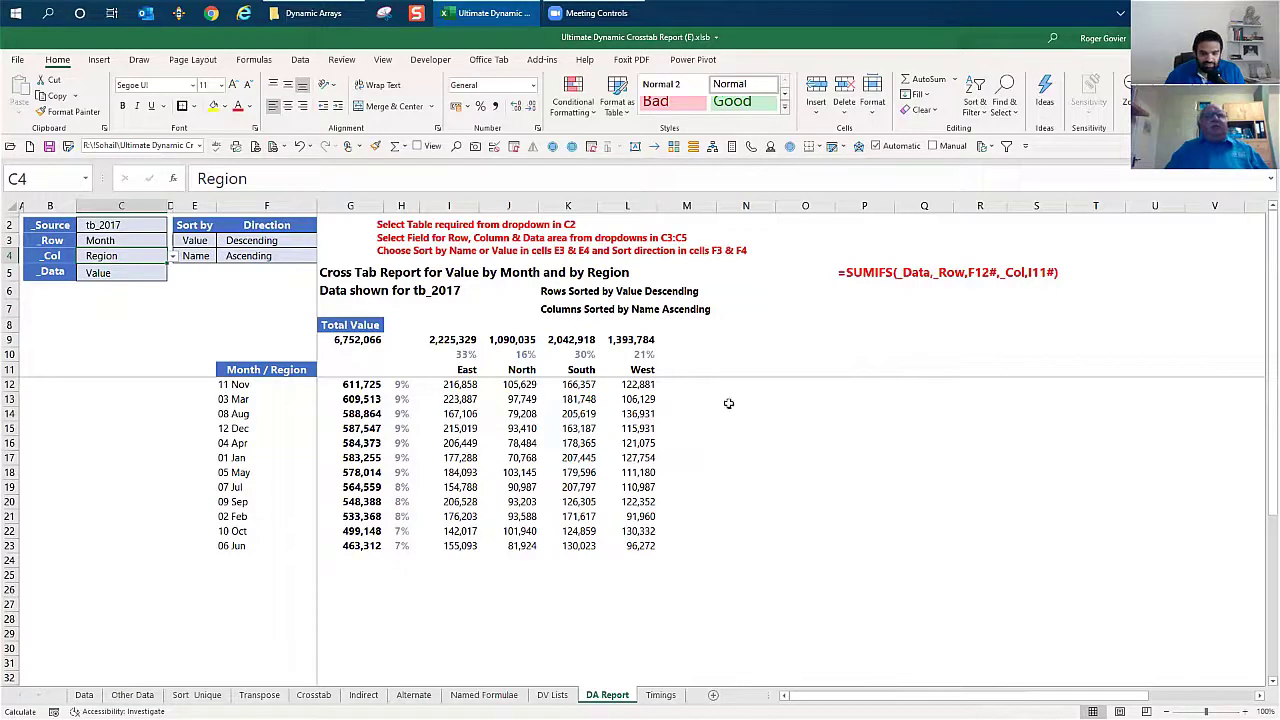
left_click(458, 547)
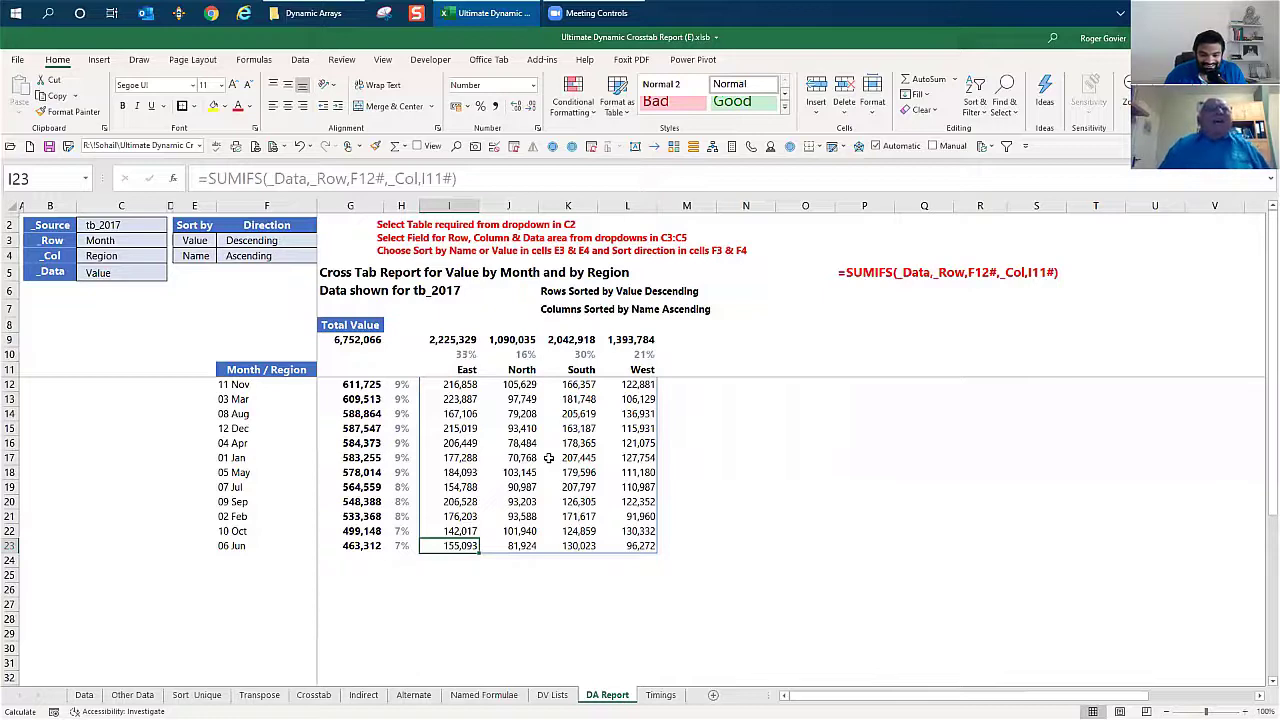
Sort the report rows by Name in E3 and set their sort direction in F3 to Ascending
left_click(740, 470)
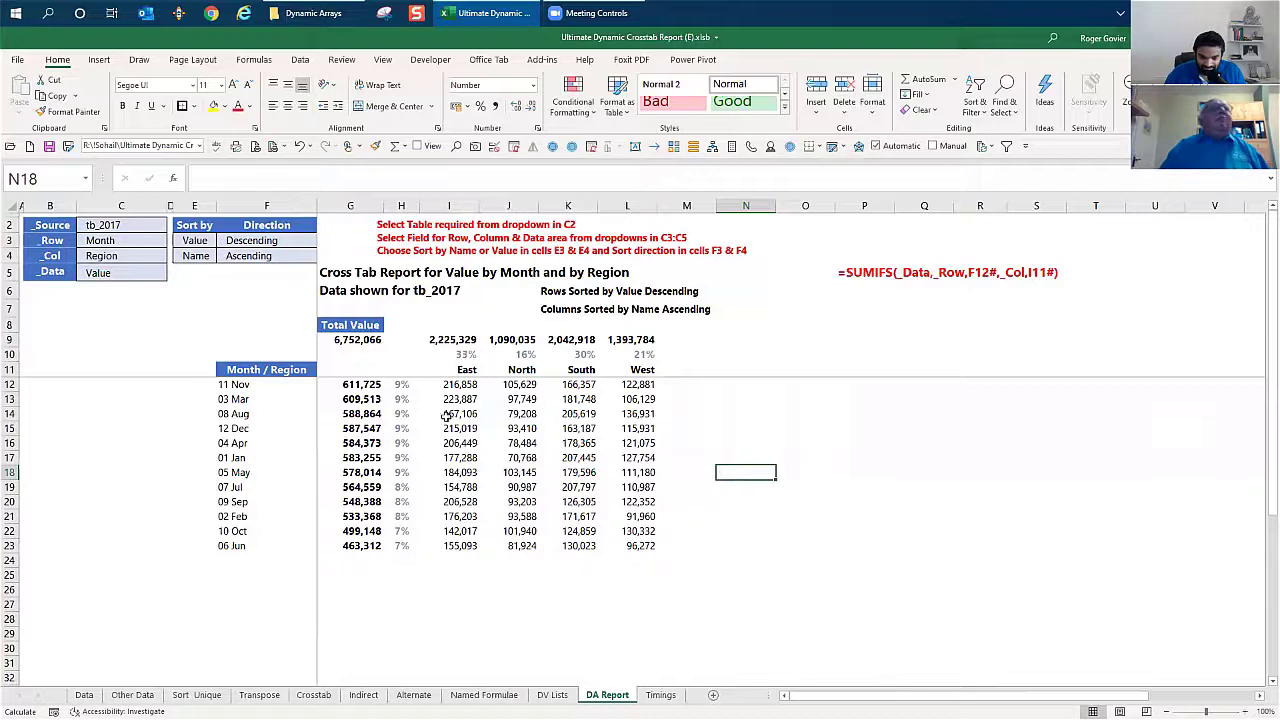
left_click(196, 238)
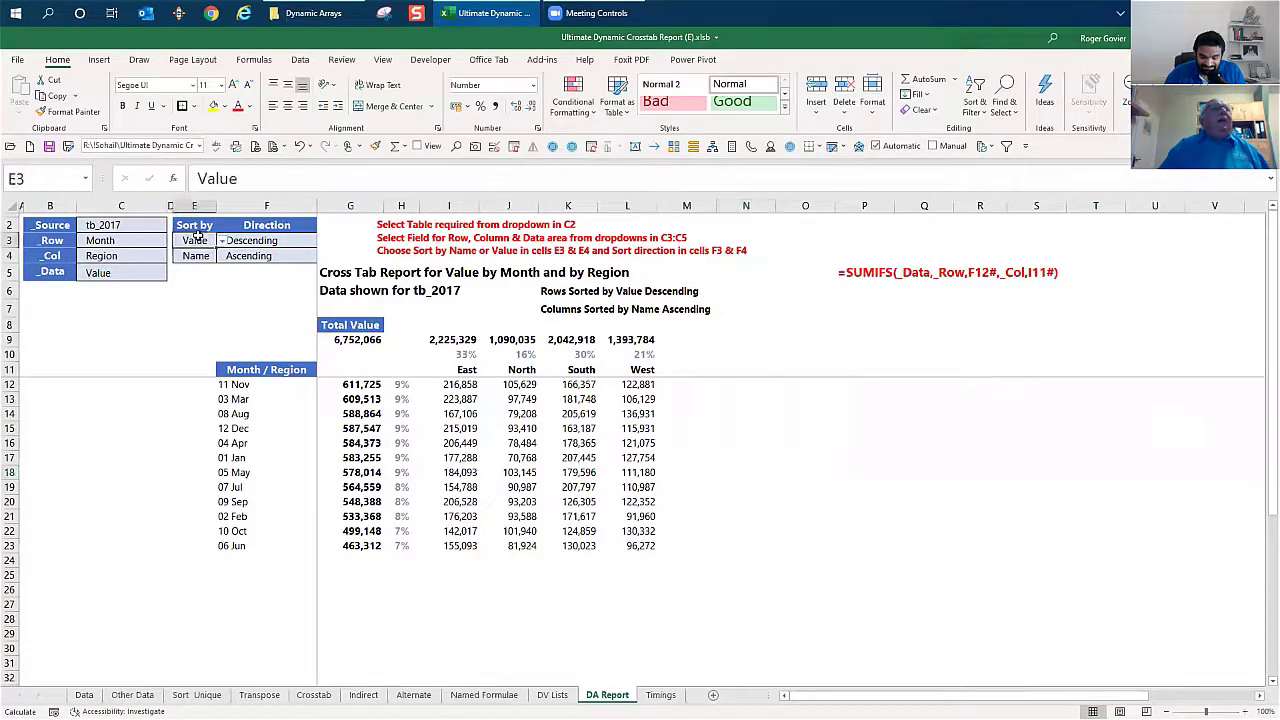
left_click(224, 245)
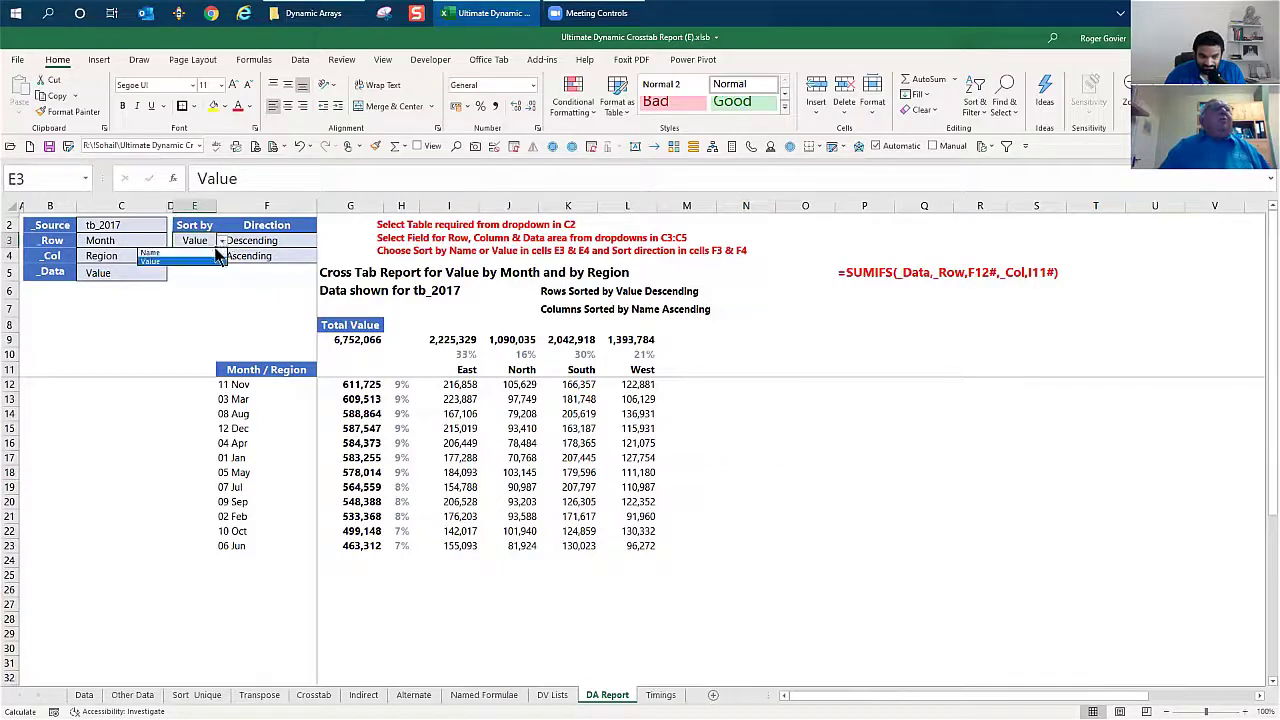
left_click(185, 254)
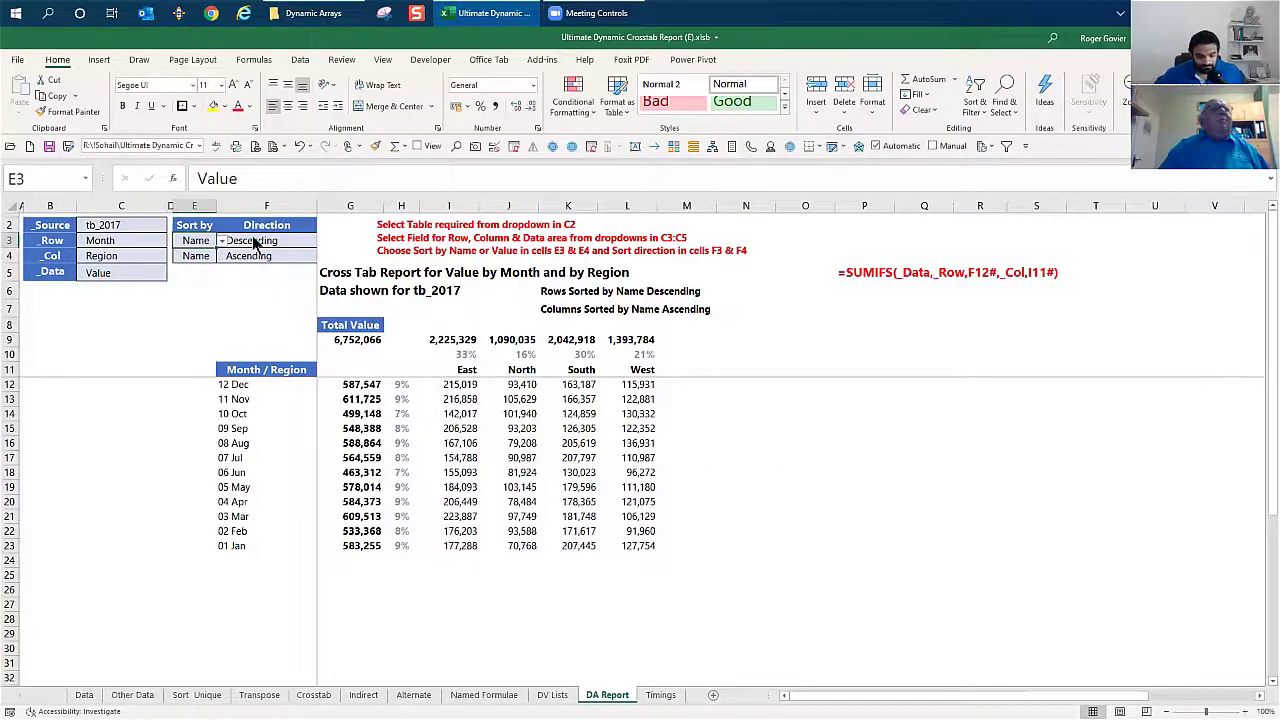
left_click(258, 238)
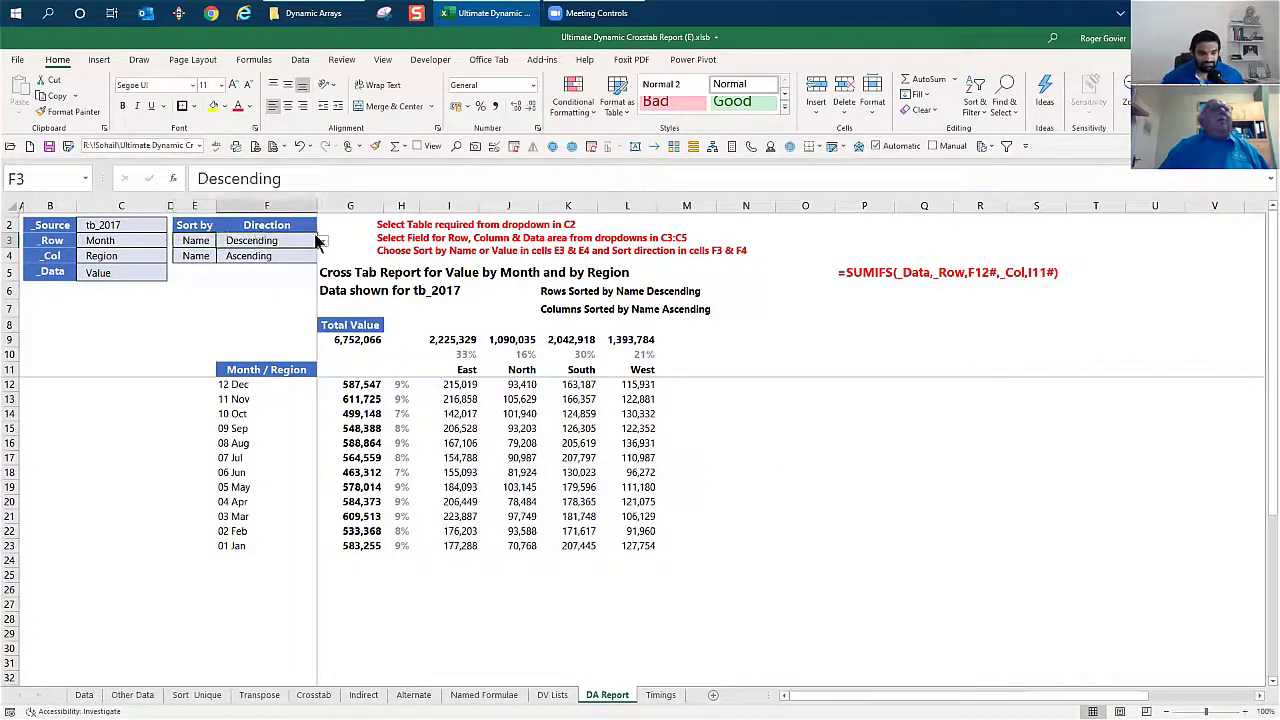
left_click(322, 241)
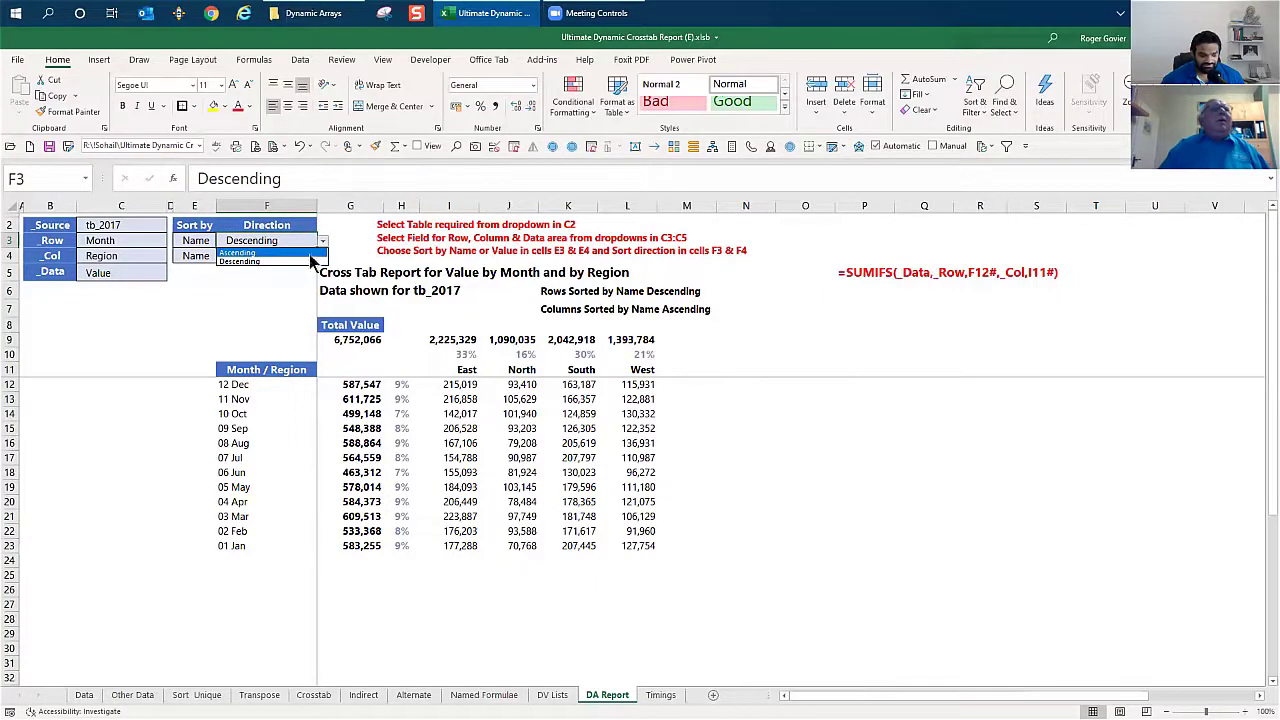
left_click(312, 258)
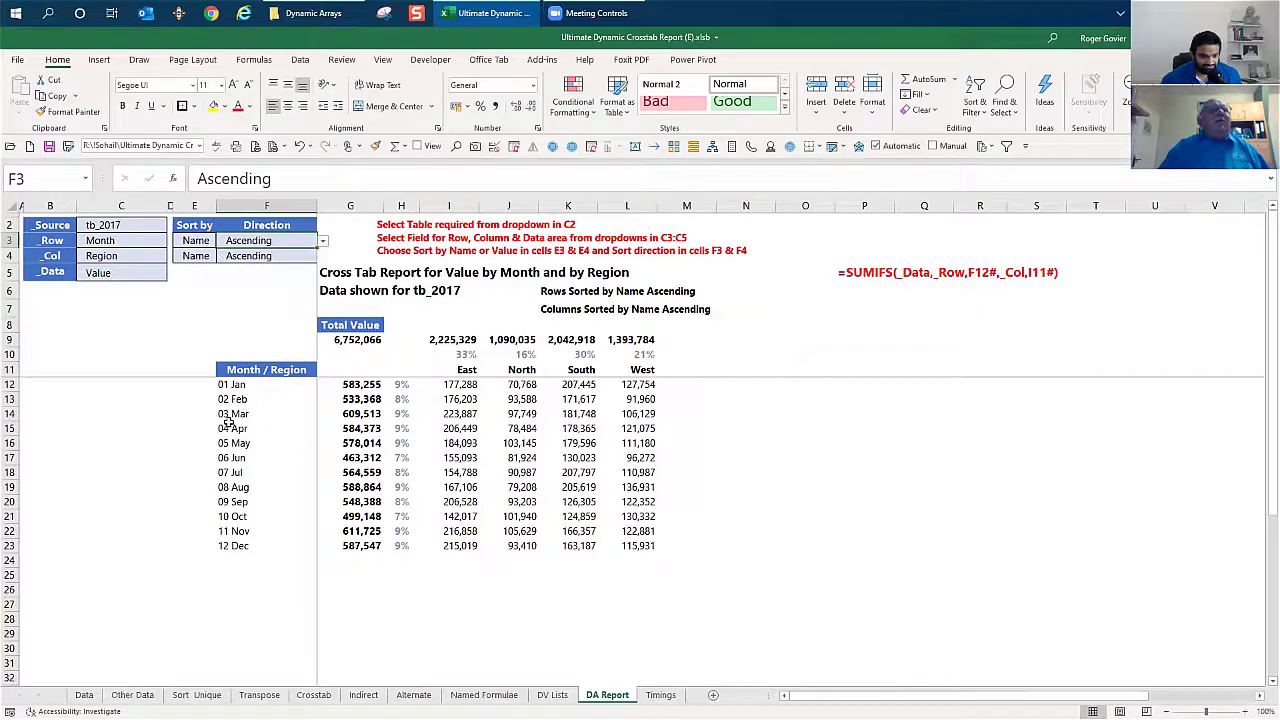
Check the month row labels and the formula in F17, and dismiss the mail notification
left_click_drag(240, 472, 243, 531)
key("Up")
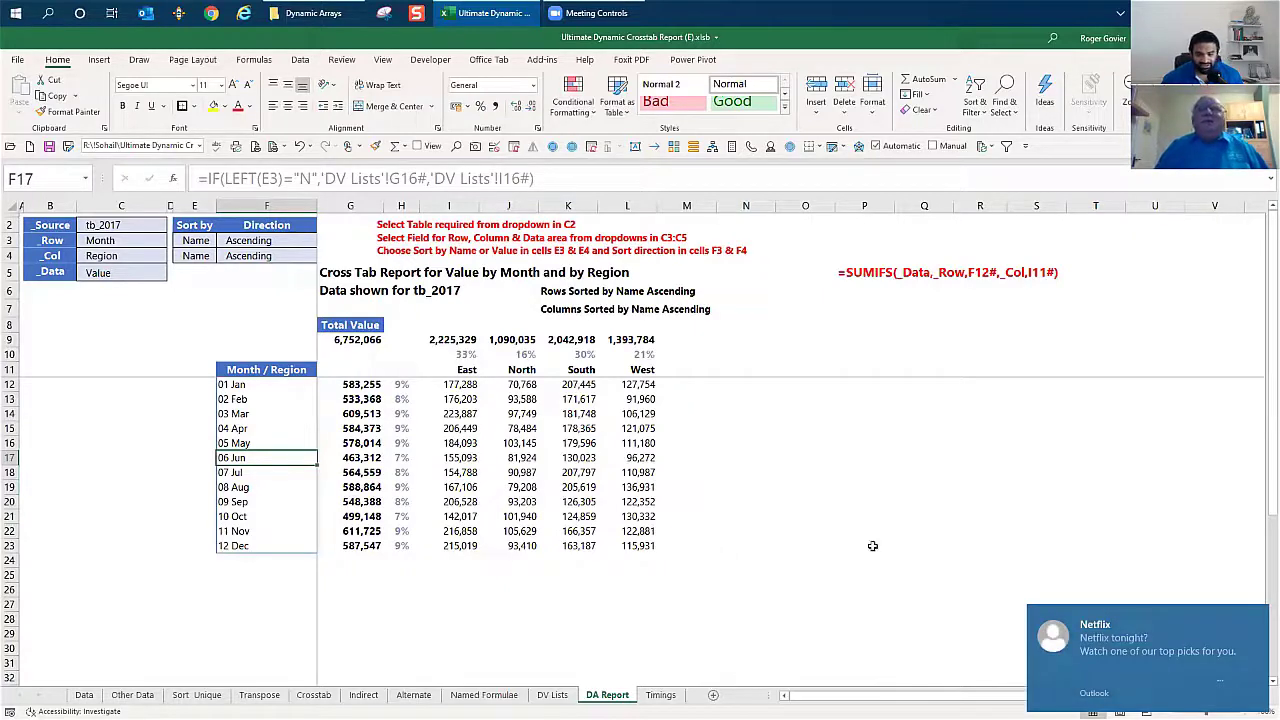
left_click(1257, 616)
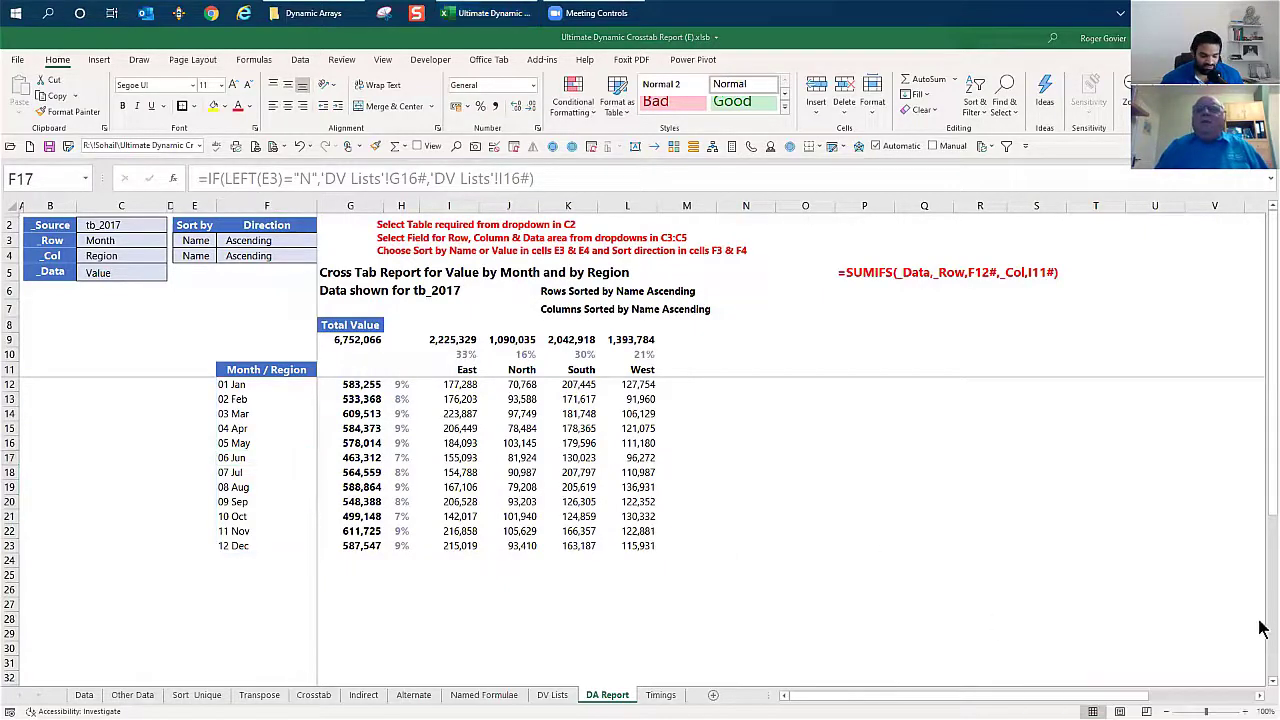
left_click(922, 534)
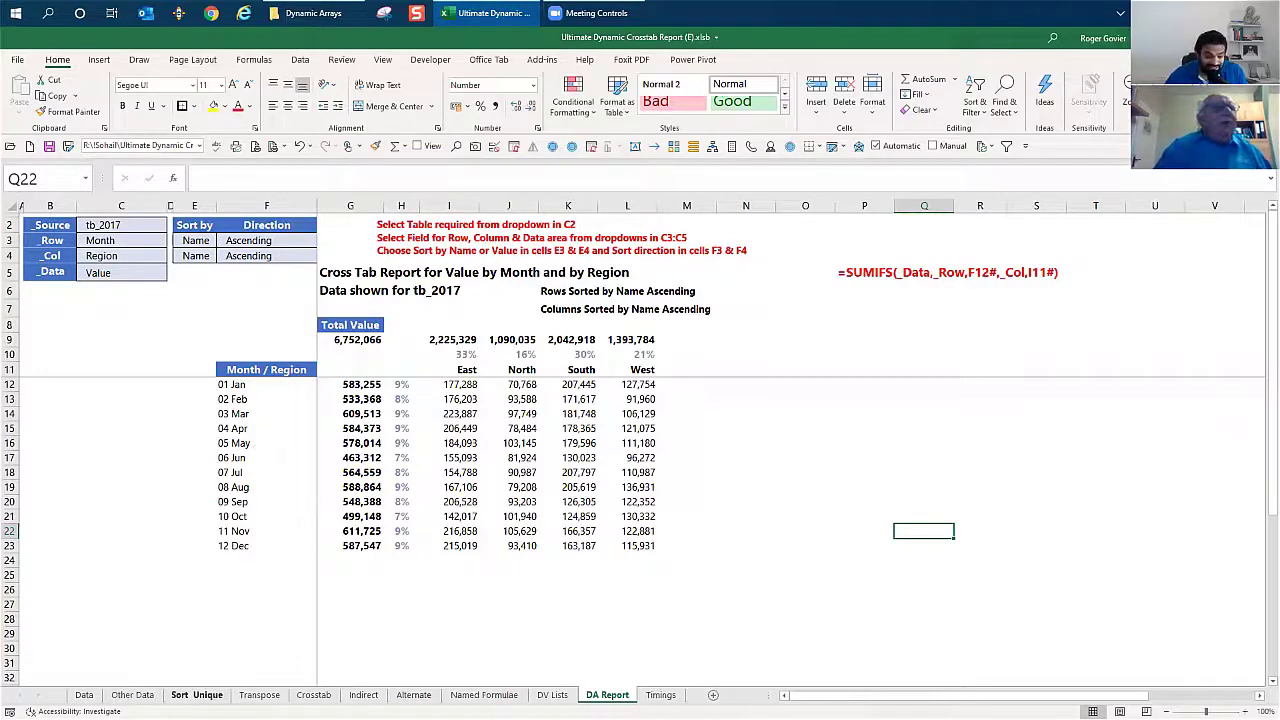
Review the Sort Unique sheet and the recalculation averages on the Timings sheet, and return to the DA Report sheet
left_click(196, 694)
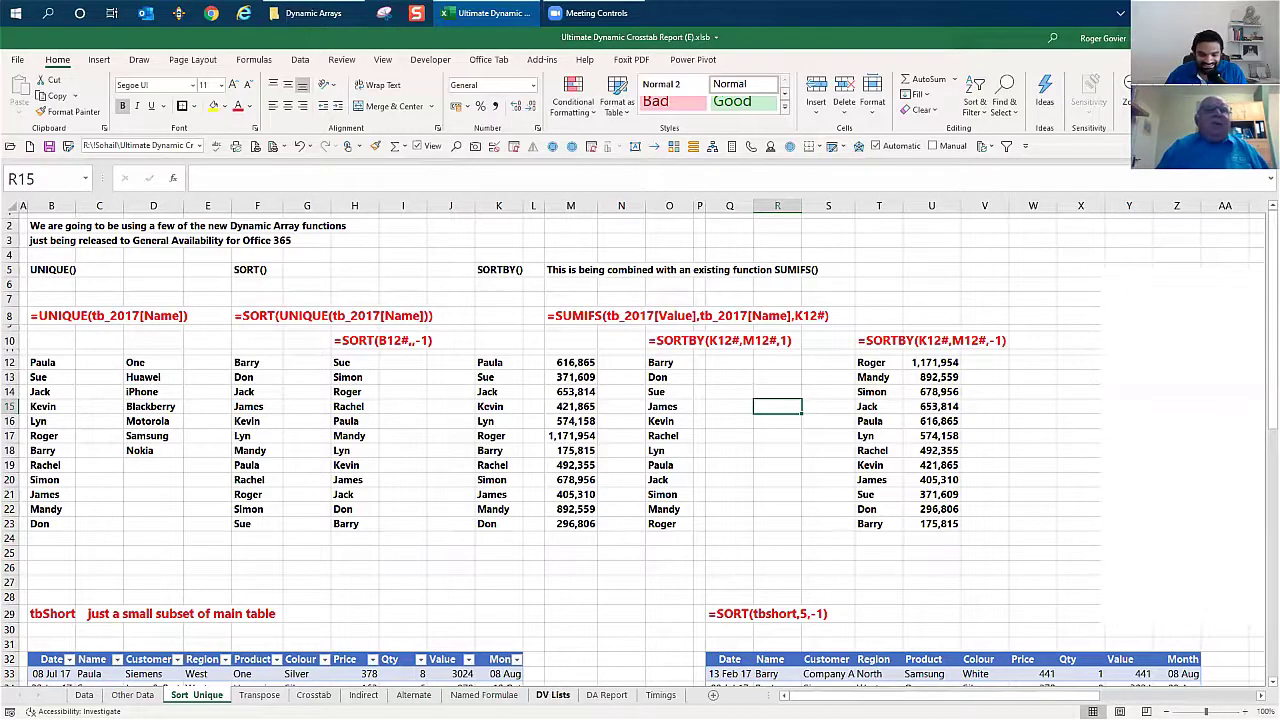
left_click(603, 695)
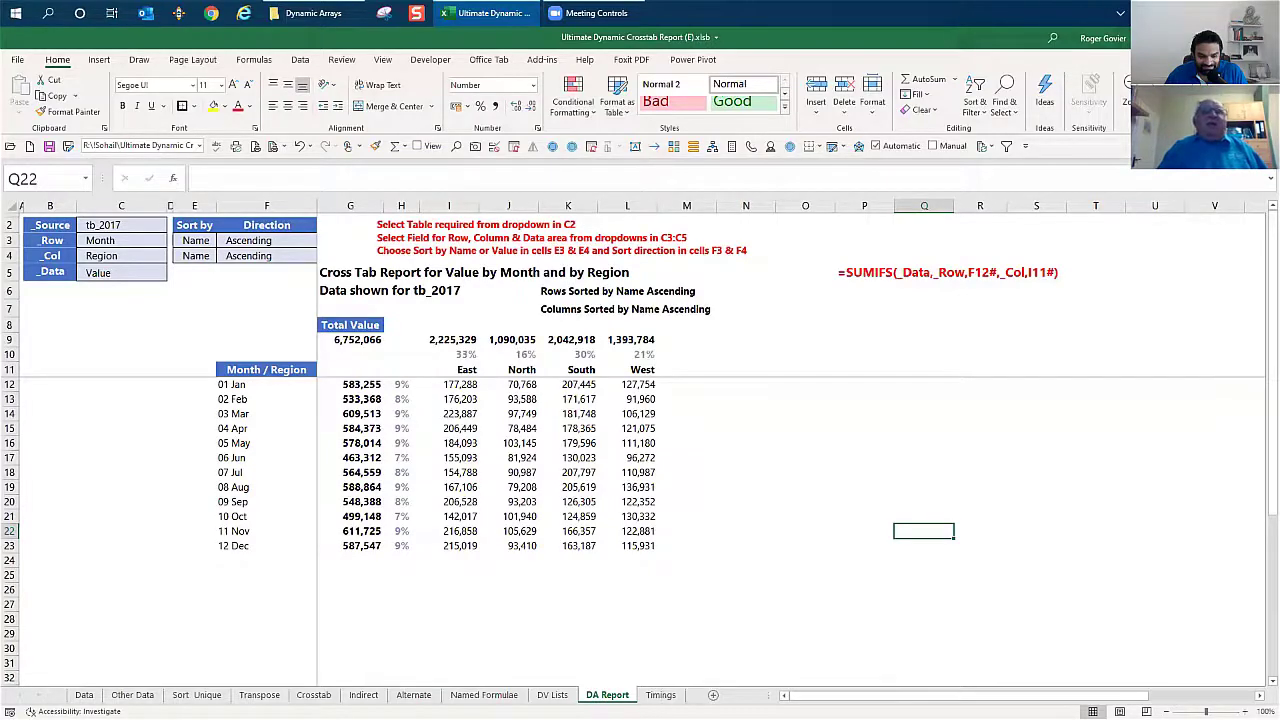
left_click(660, 695)
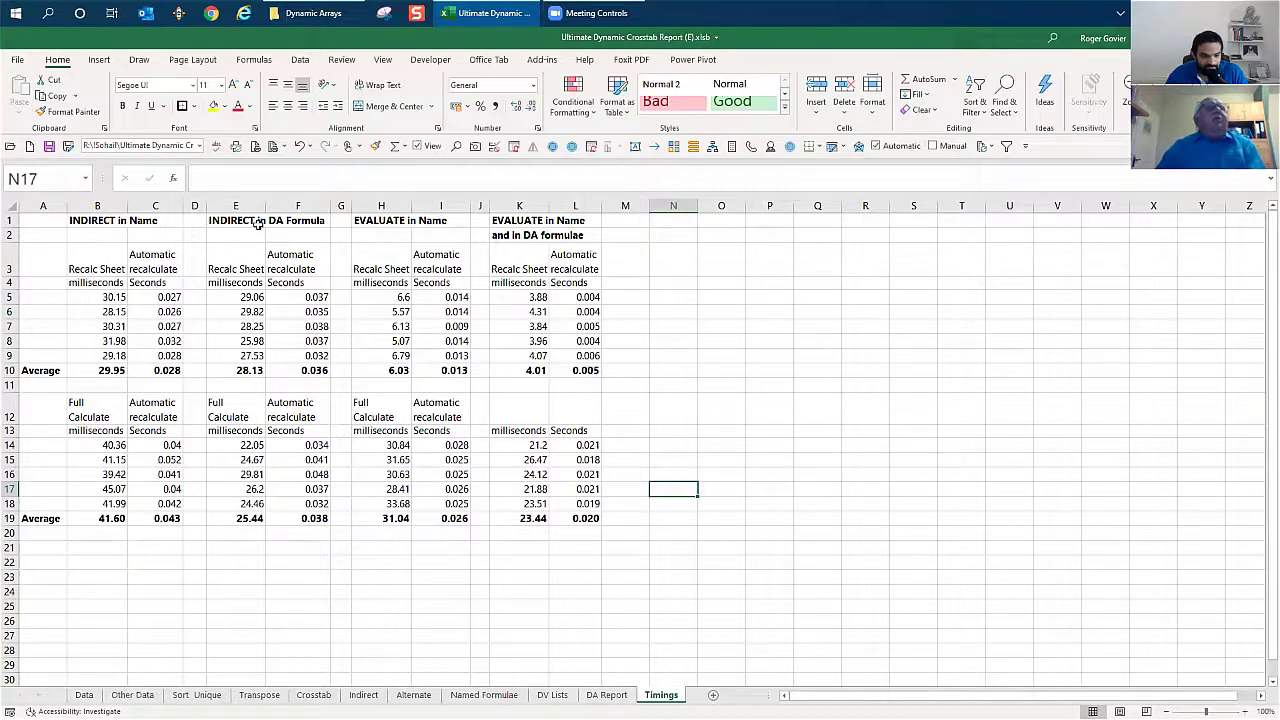
left_click(114, 372)
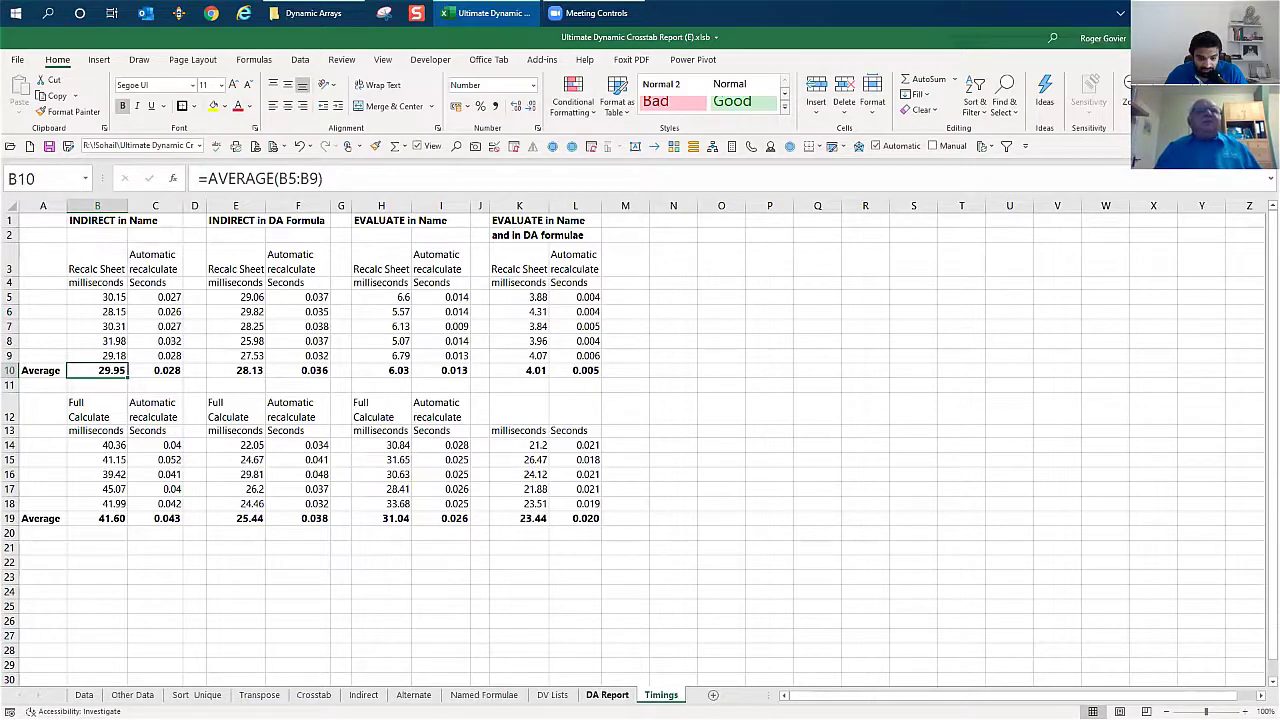
left_click(610, 697)
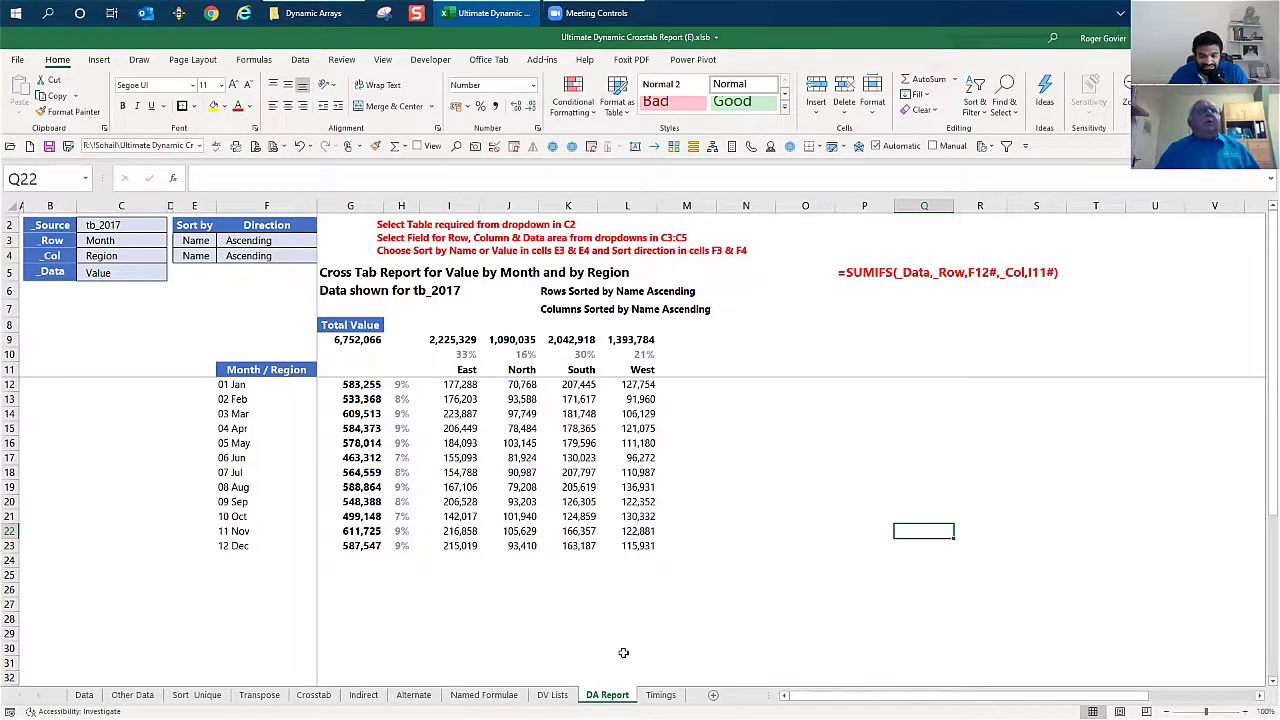
Set the report's row field in C3 to Name
left_click(128, 241)
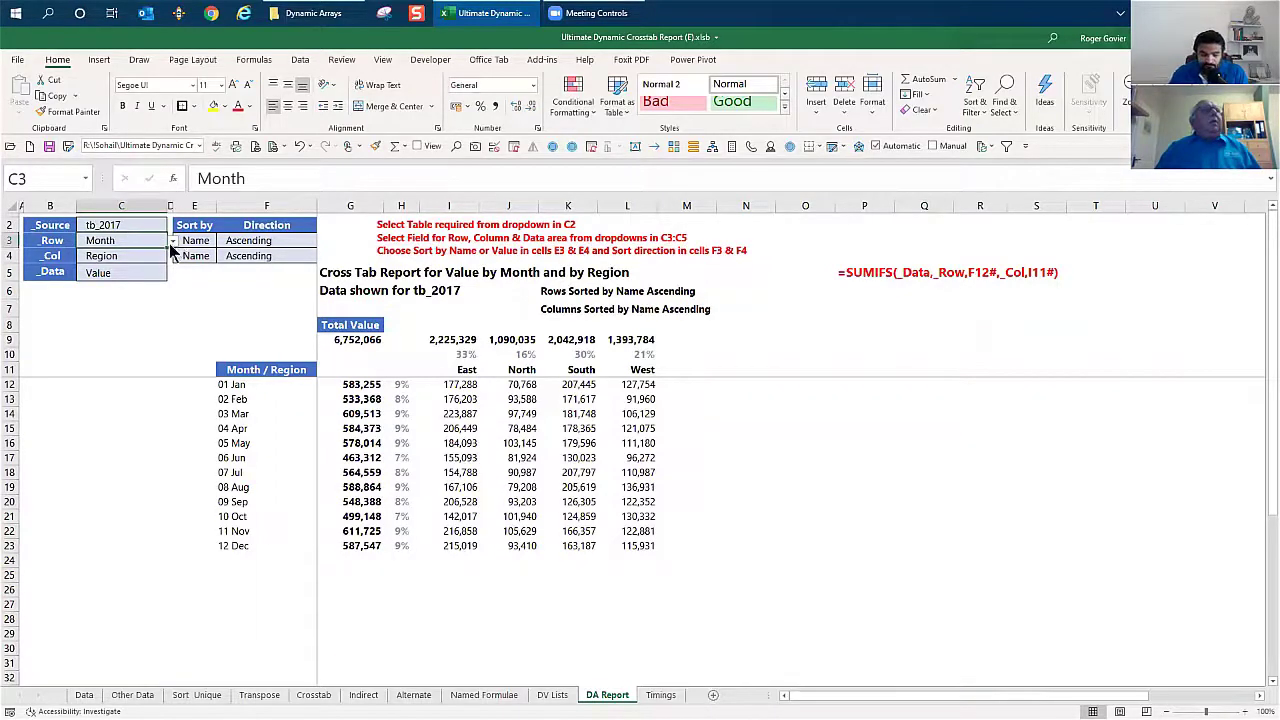
left_click(172, 243)
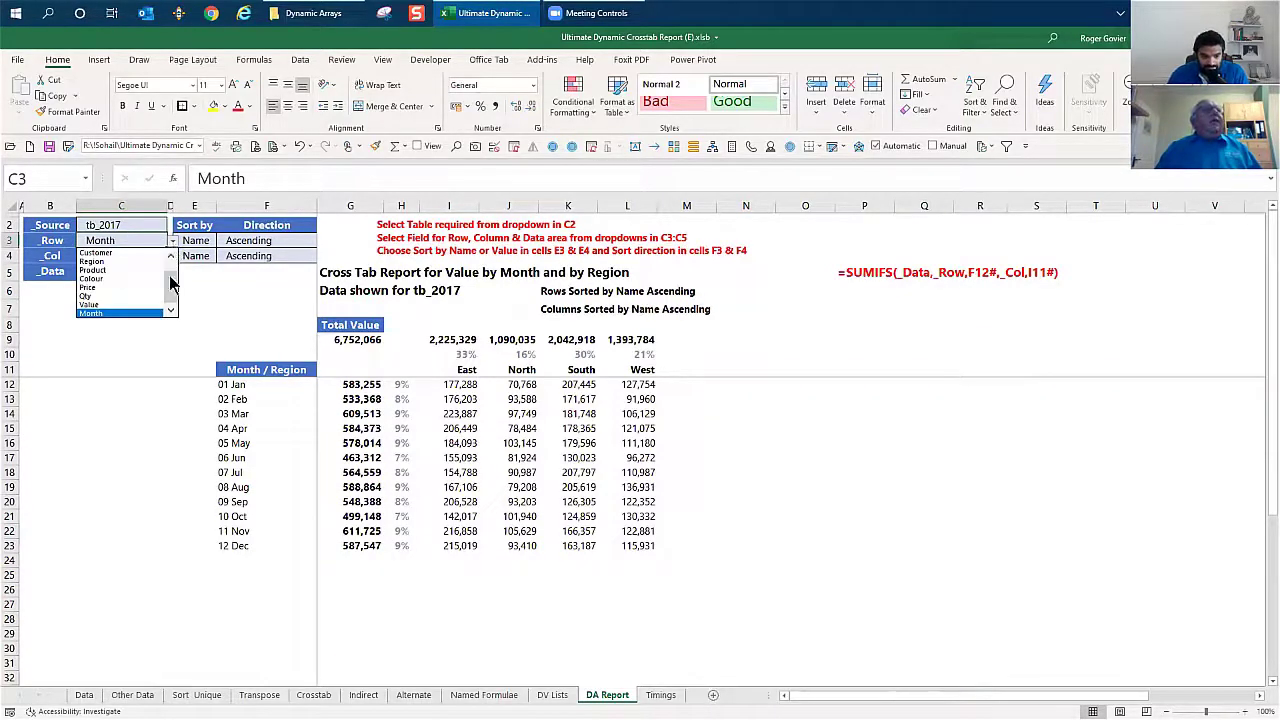
scroll(168, 283, "up", 1)
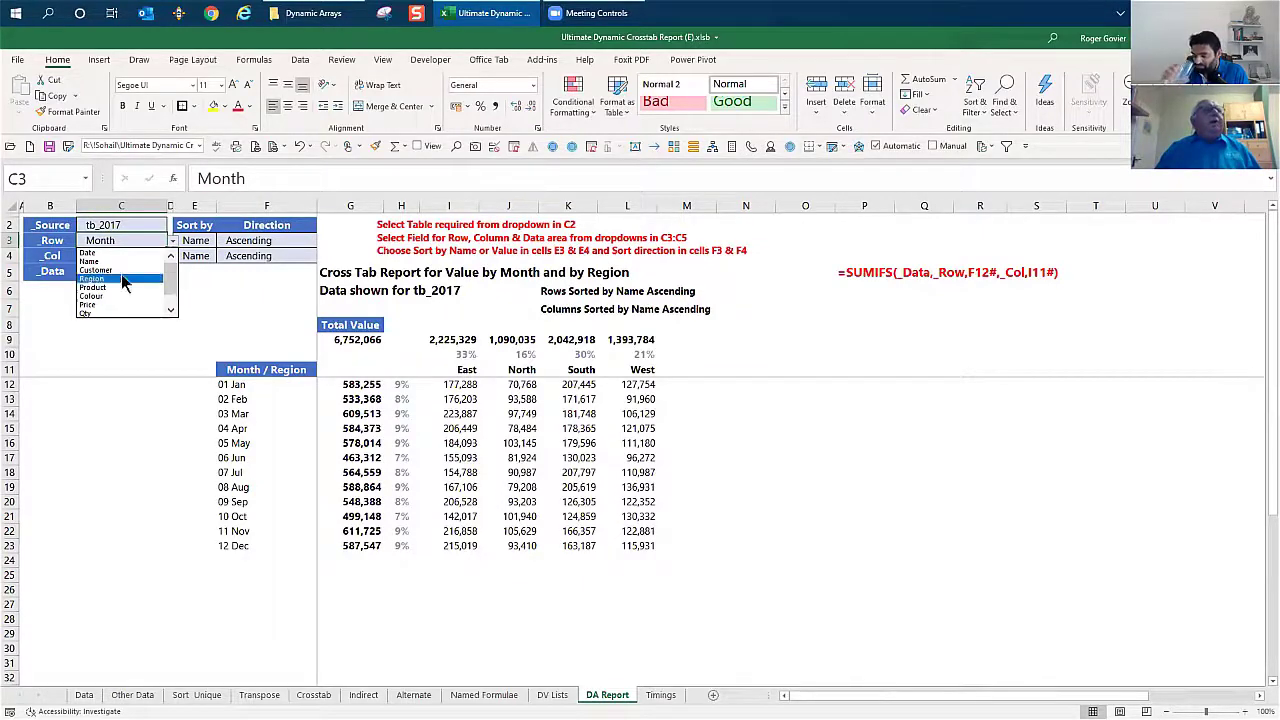
left_click(90, 261)
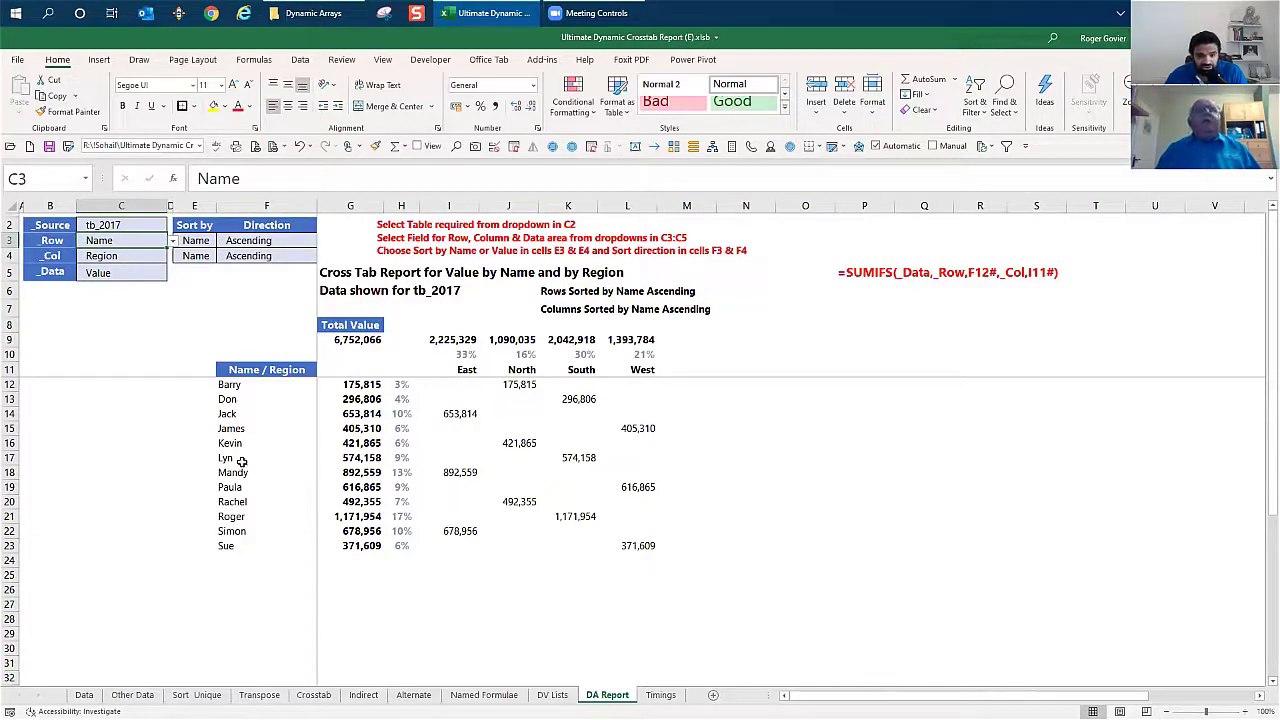
Switch the report's column field in C4 to Name and finally to Product
left_click(131, 254)
left_click(174, 257)
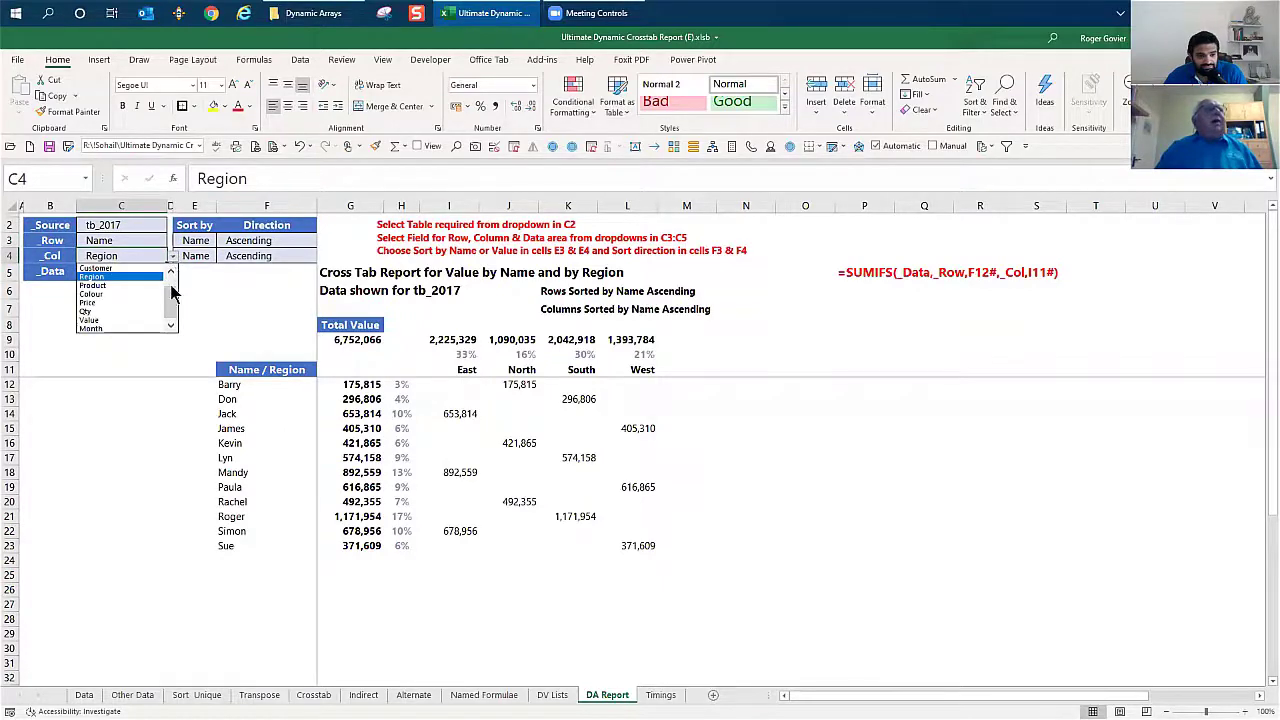
scroll(172, 290, "up", 1)
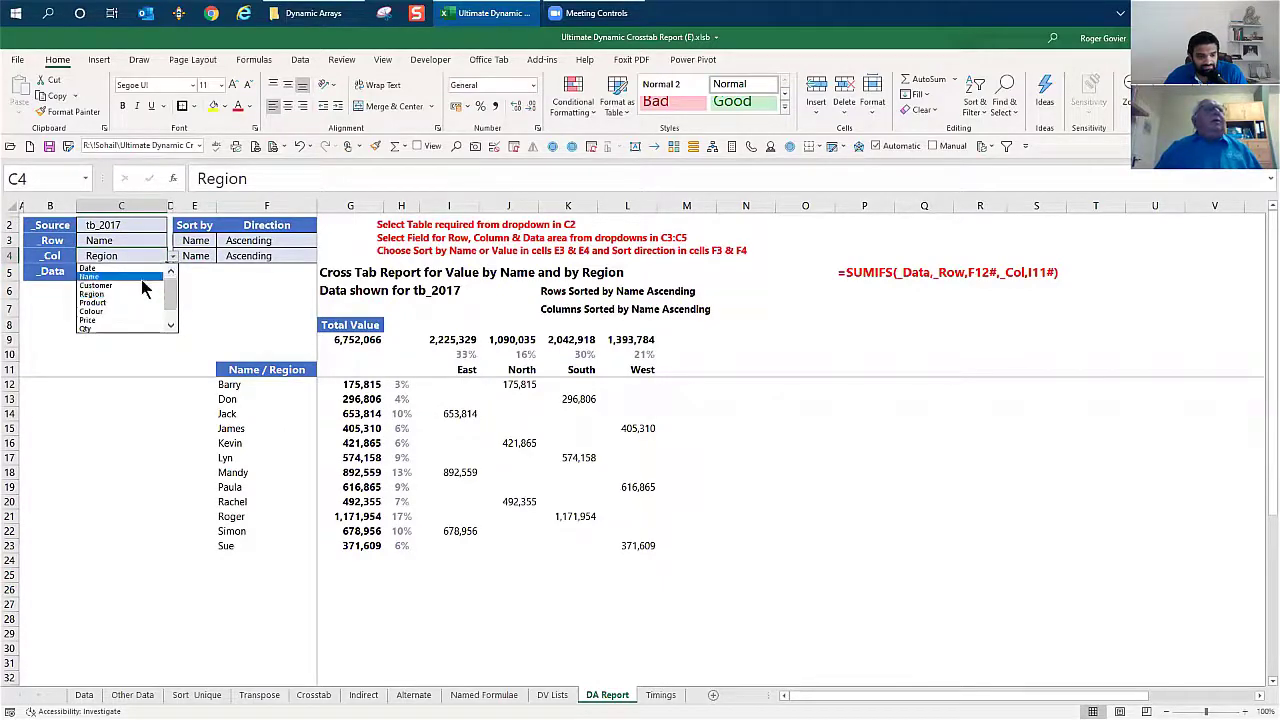
left_click(142, 277)
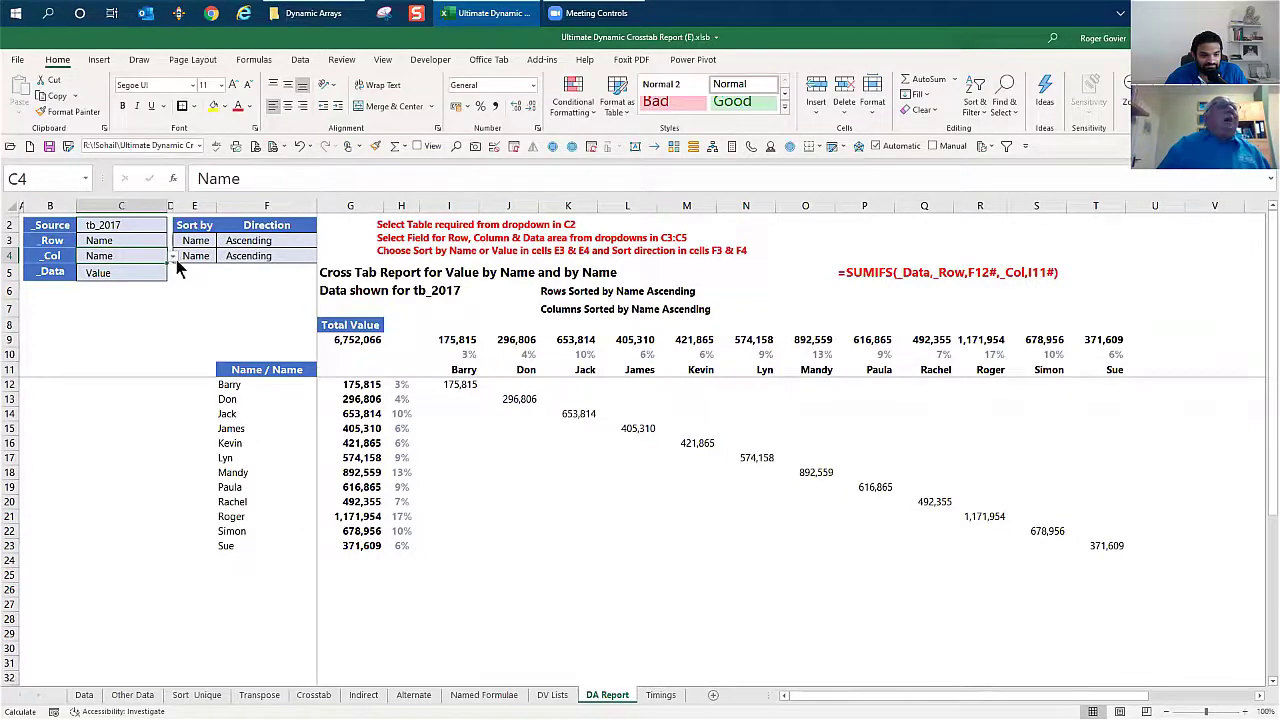
left_click(173, 257)
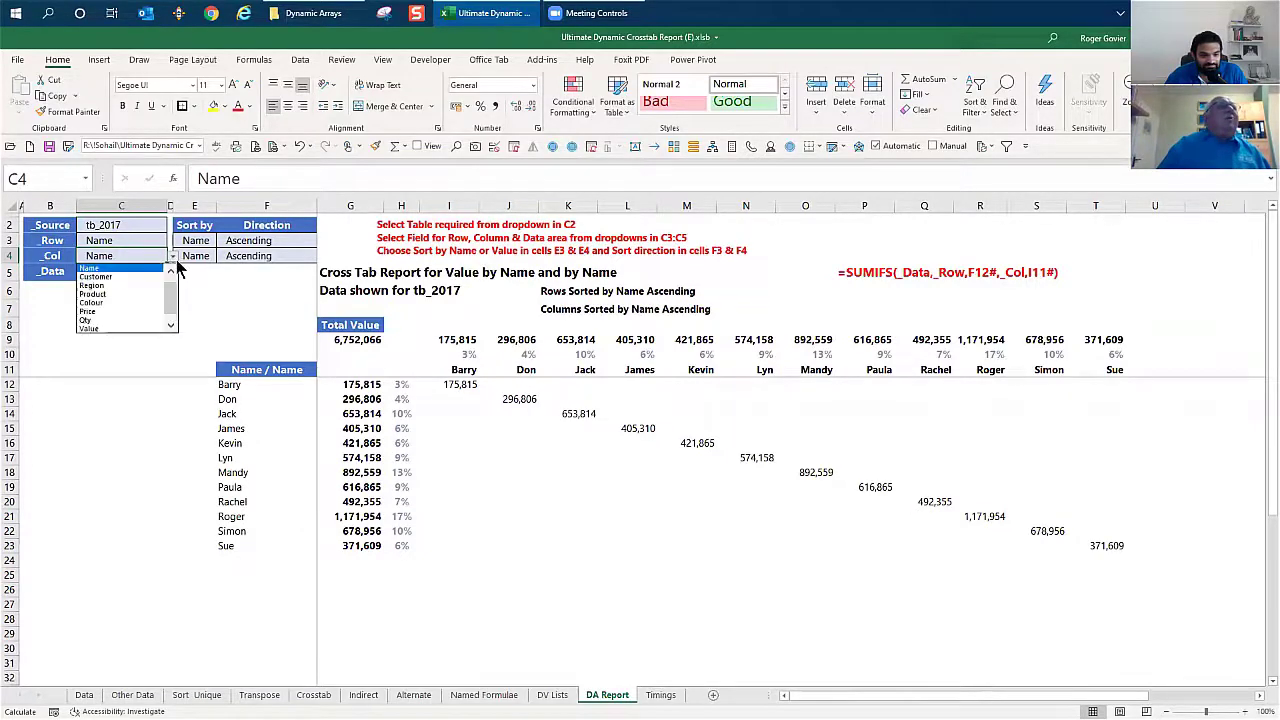
left_click(127, 295)
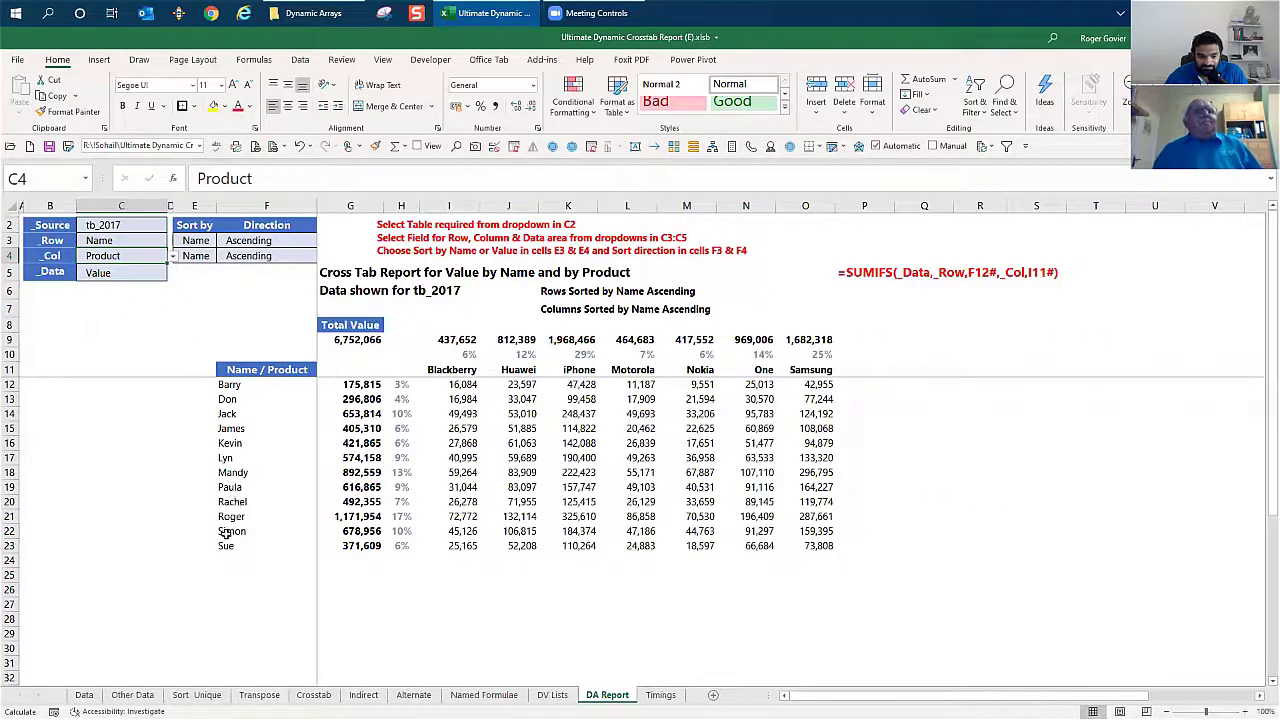
Change the first Value entry of the Sales 2017 table, cell J3 on the Data sheet, to 10003024
left_click(85, 695)
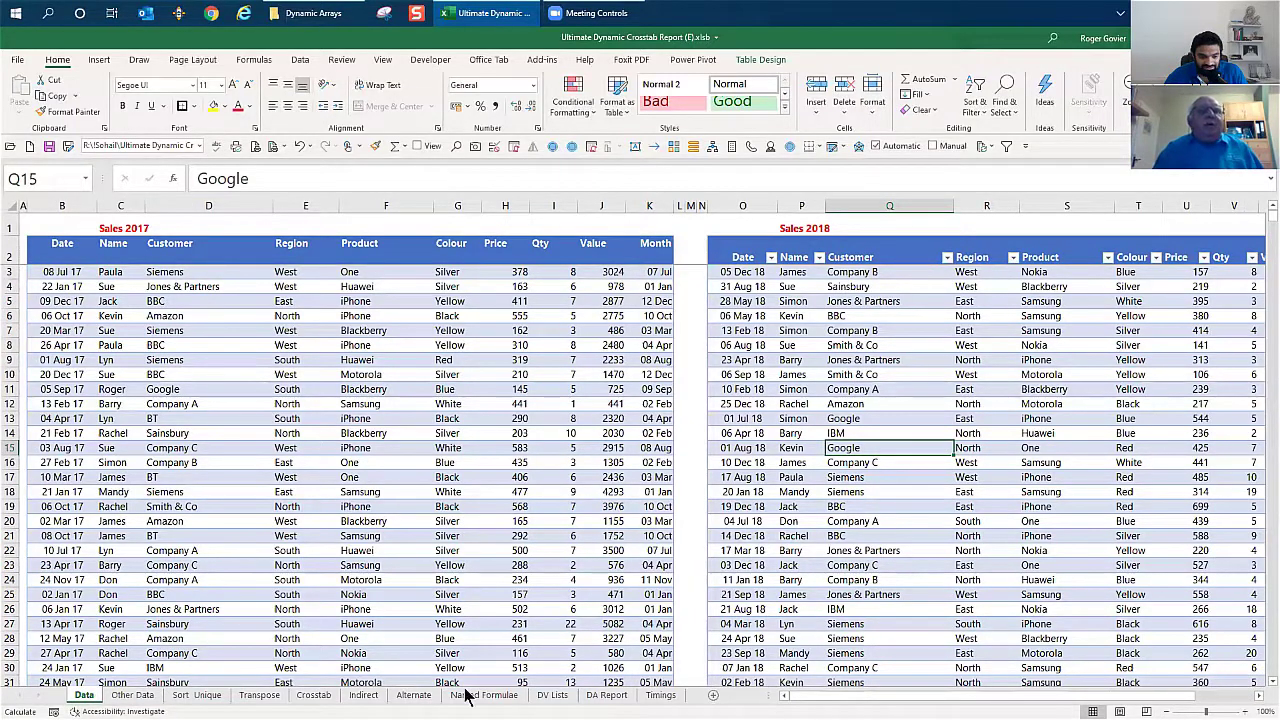
left_click(610, 696)
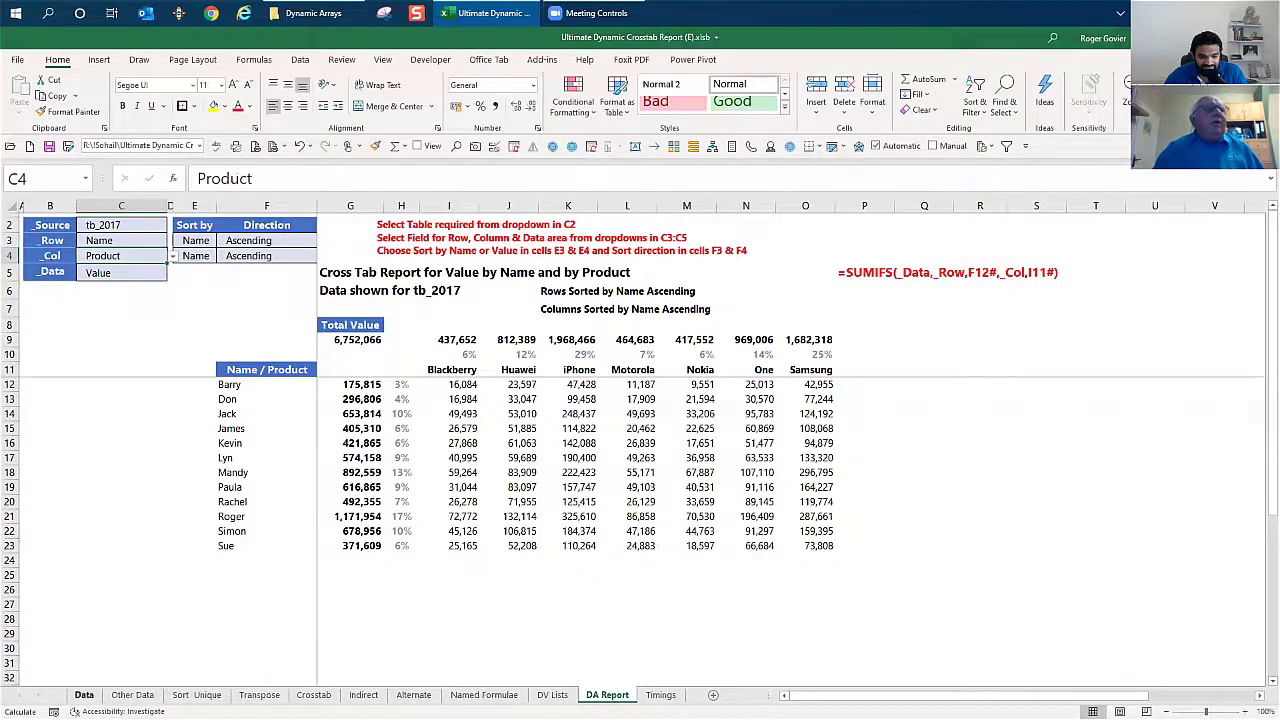
left_click(84, 695)
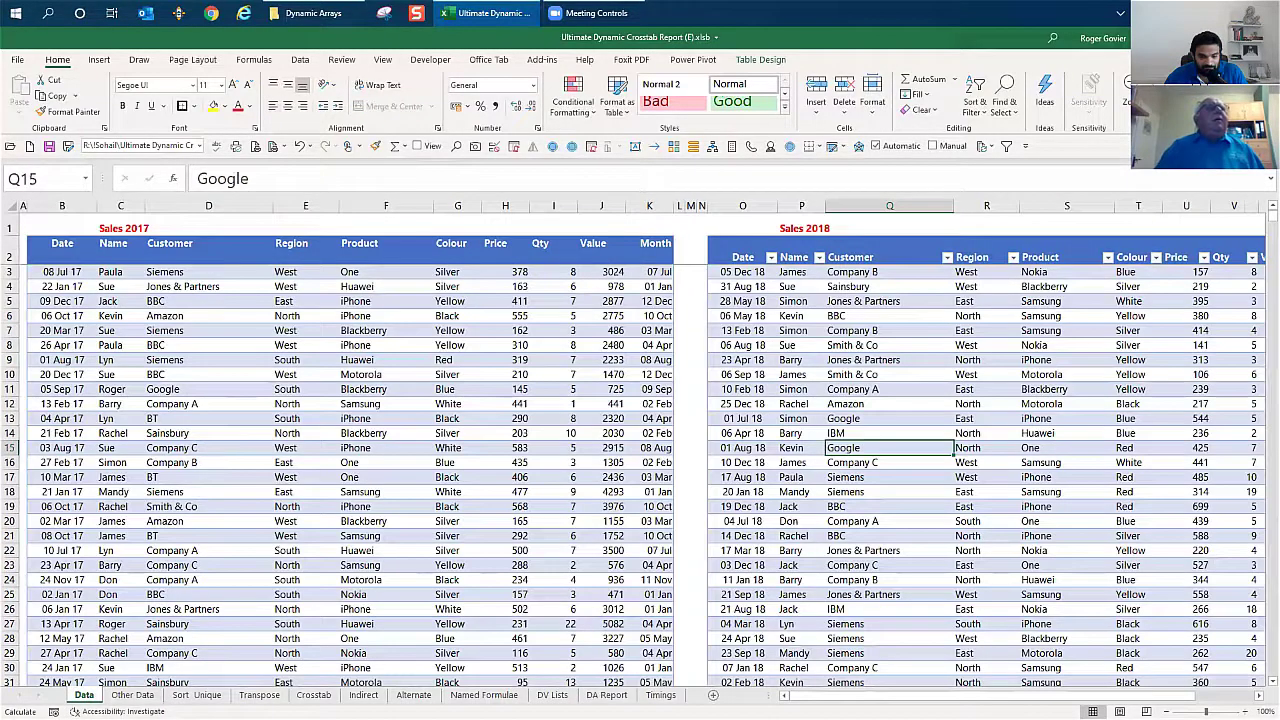
left_click(600, 272)
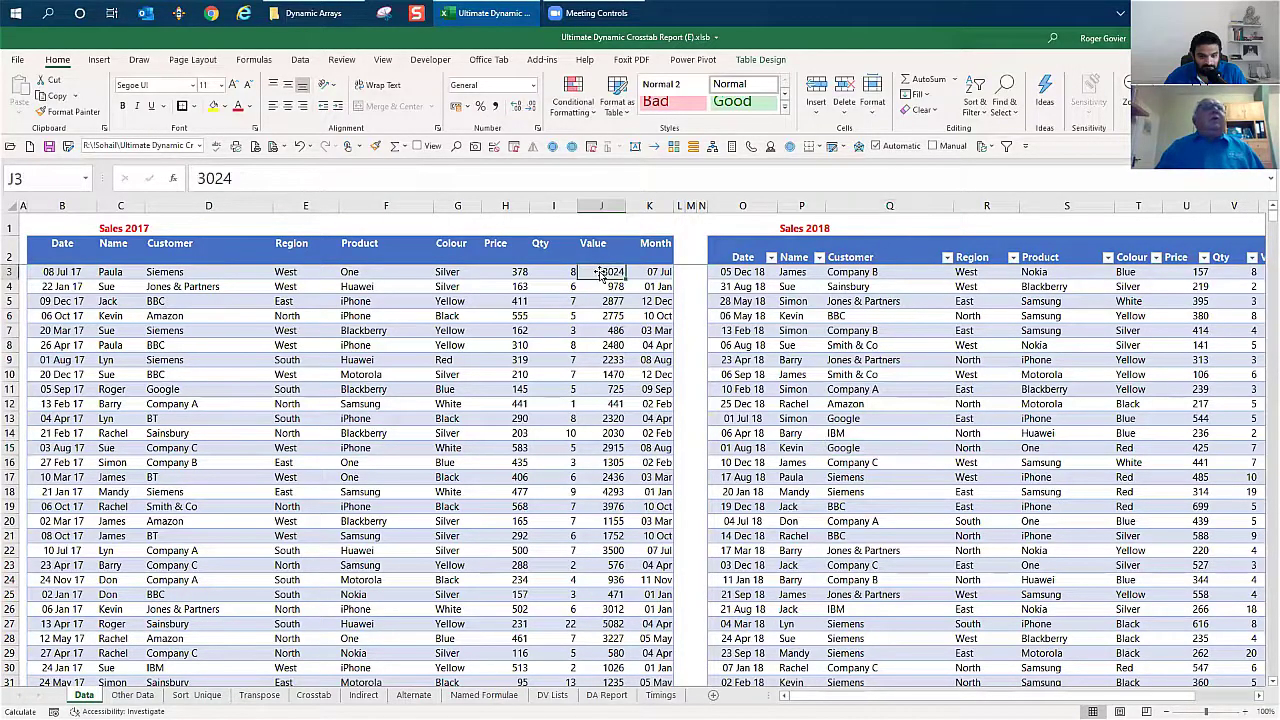
left_click(197, 178)
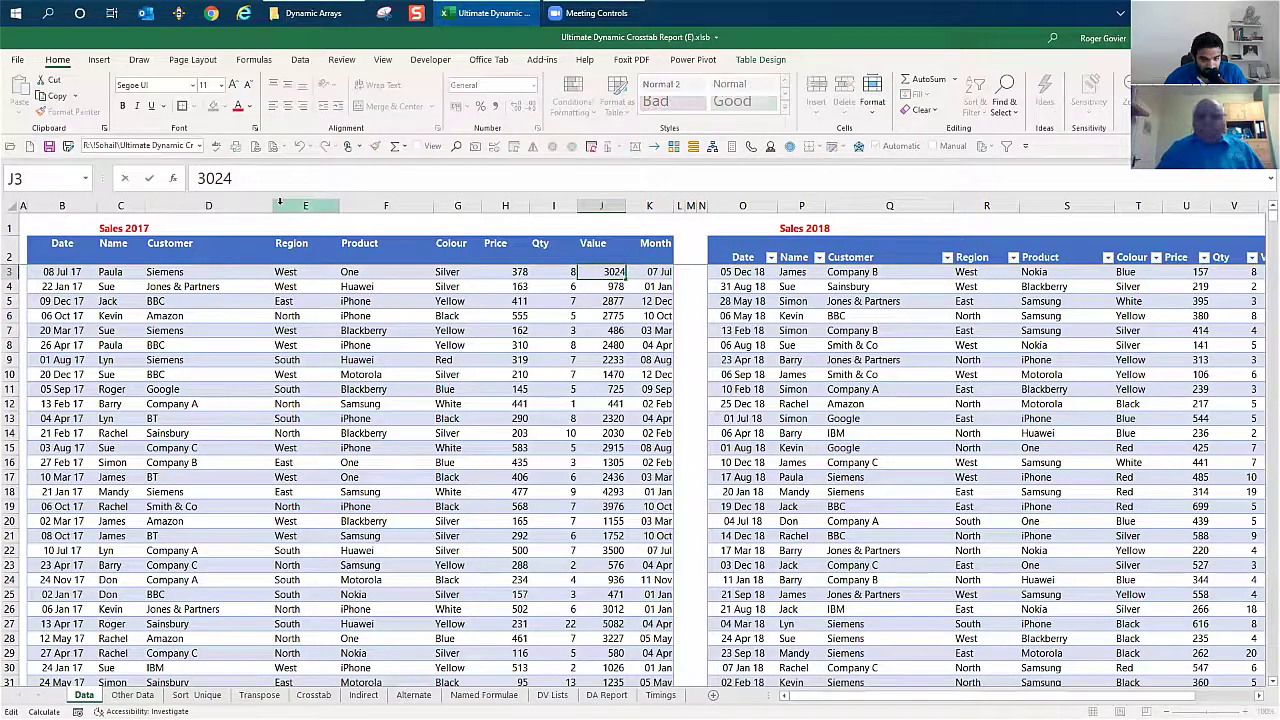
type("1")
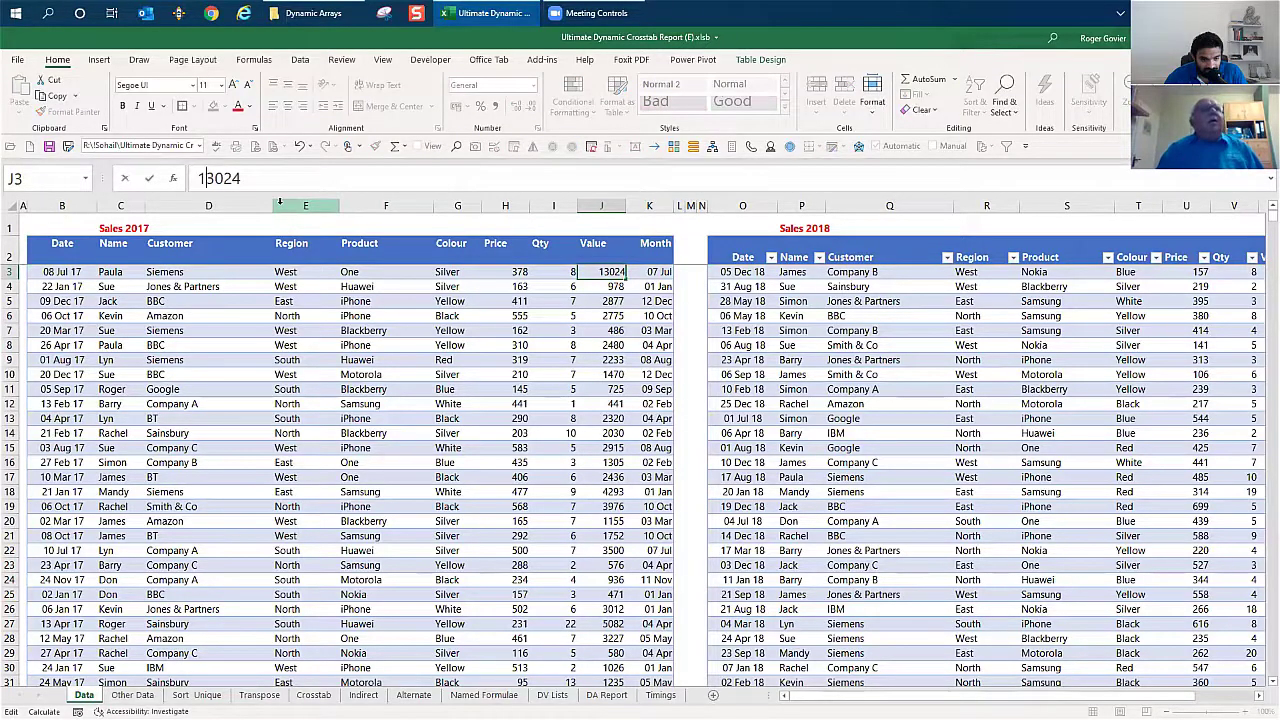
type("00")
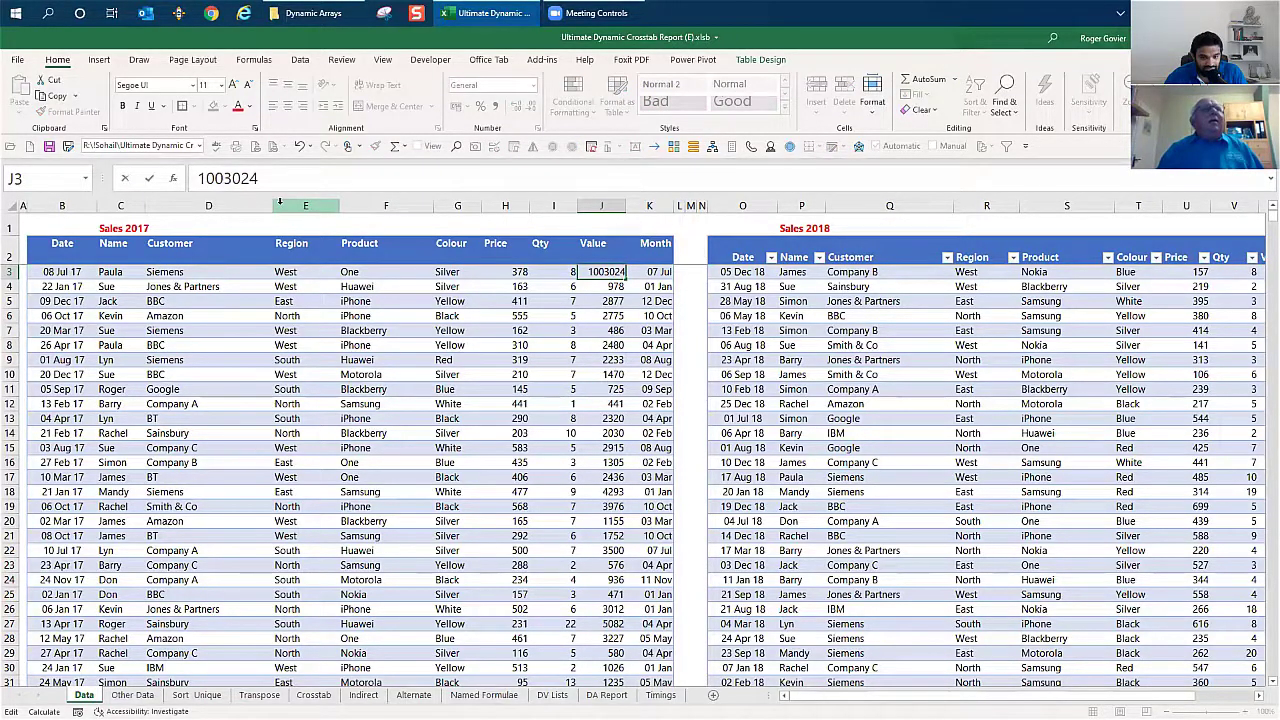
type("0")
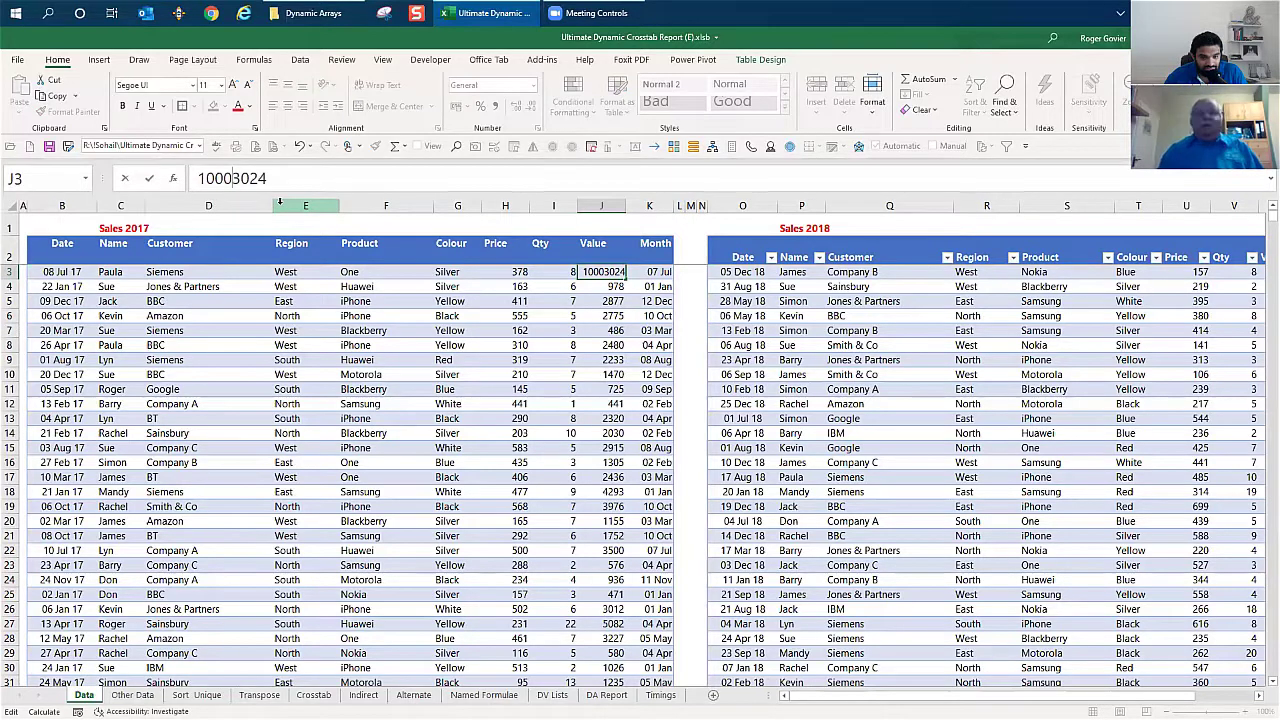
key("Return")
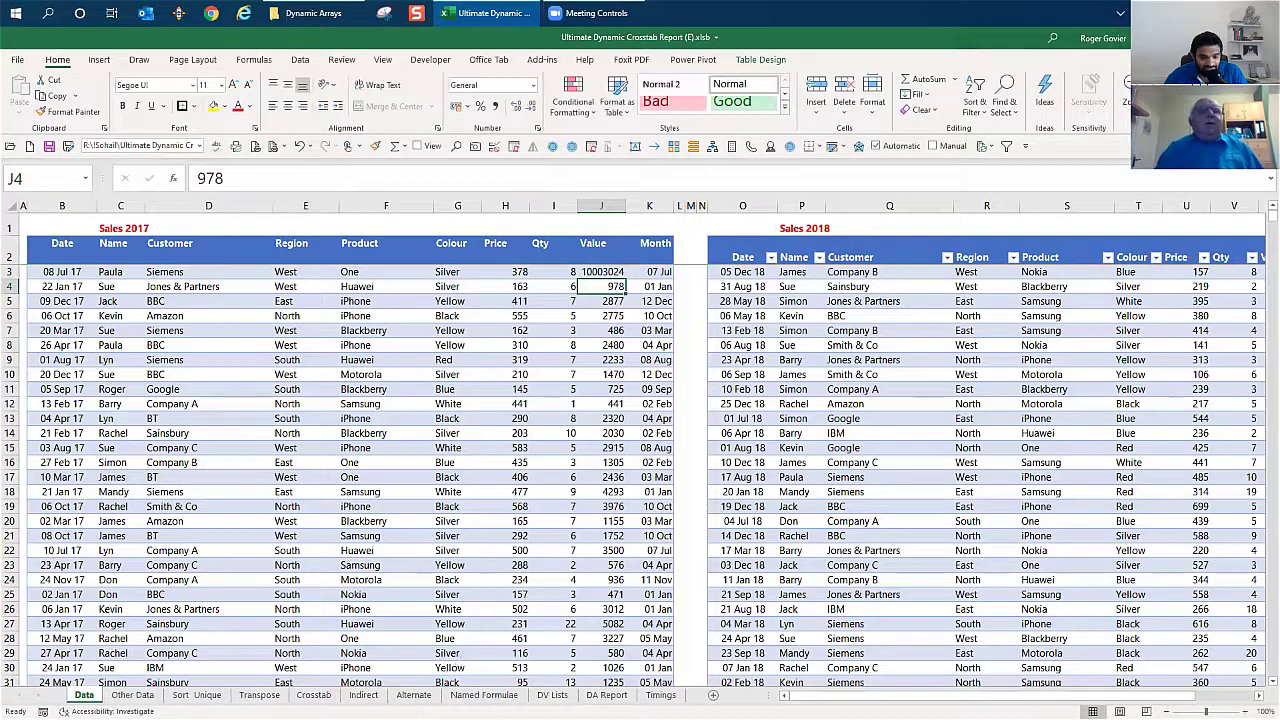
Check the DA Report sheet, undo the change to J3 on the Data sheet, and return to the report
left_click(607, 694)
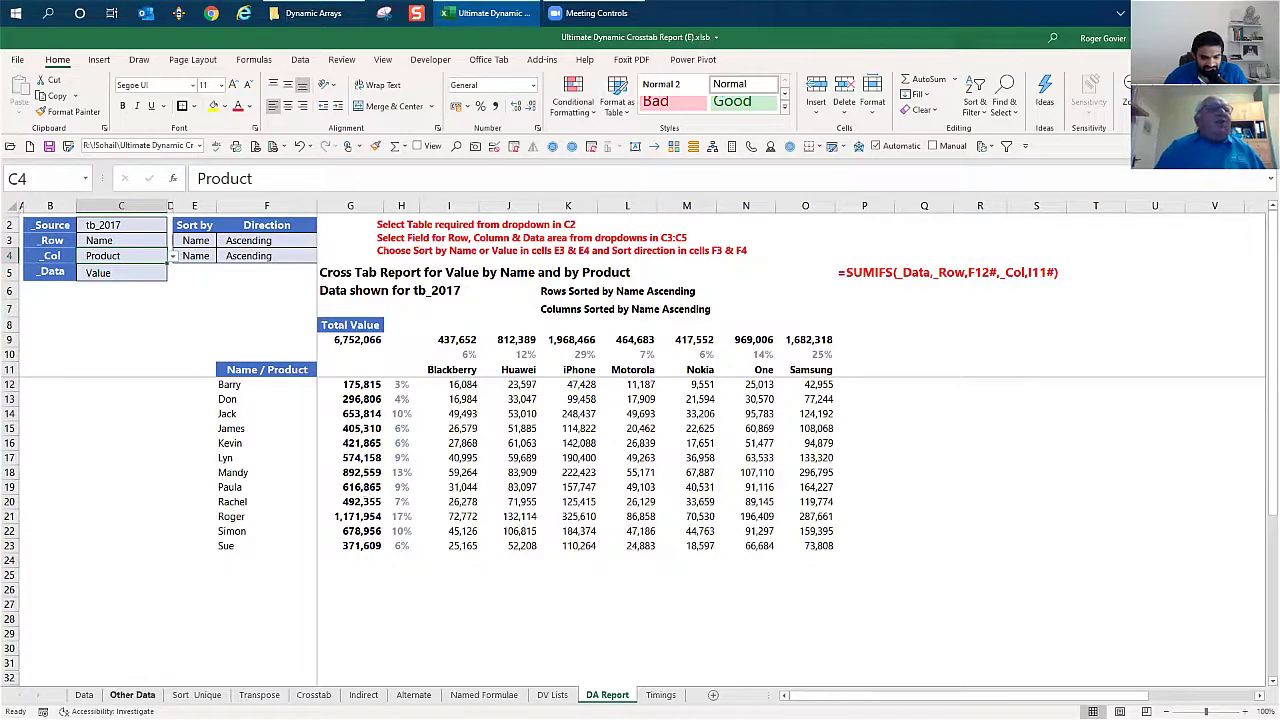
left_click(84, 694)
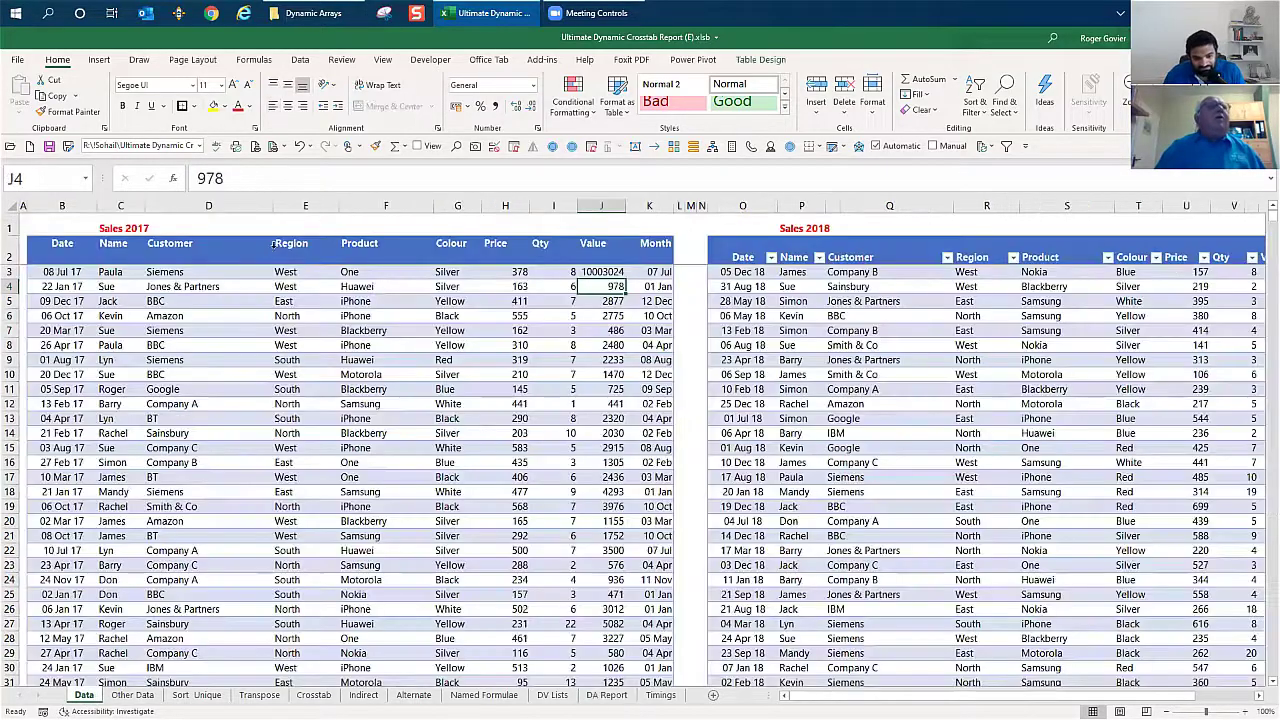
left_click(300, 146)
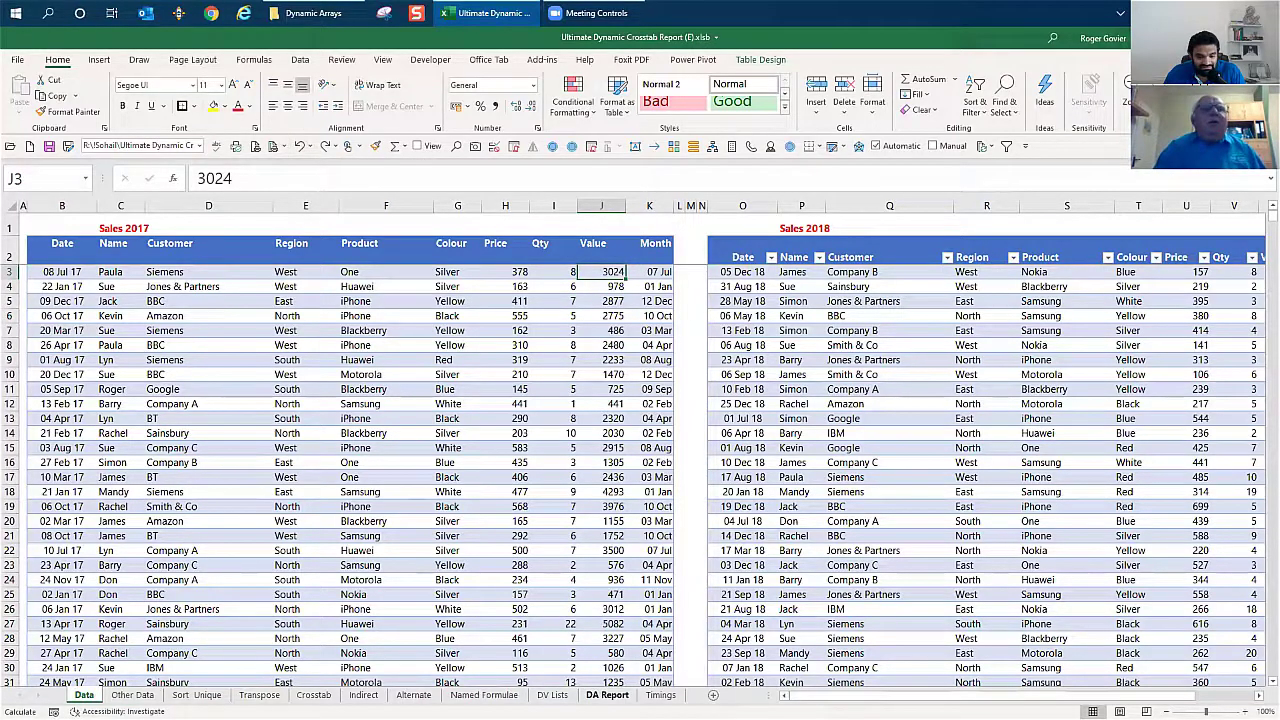
left_click(600, 695)
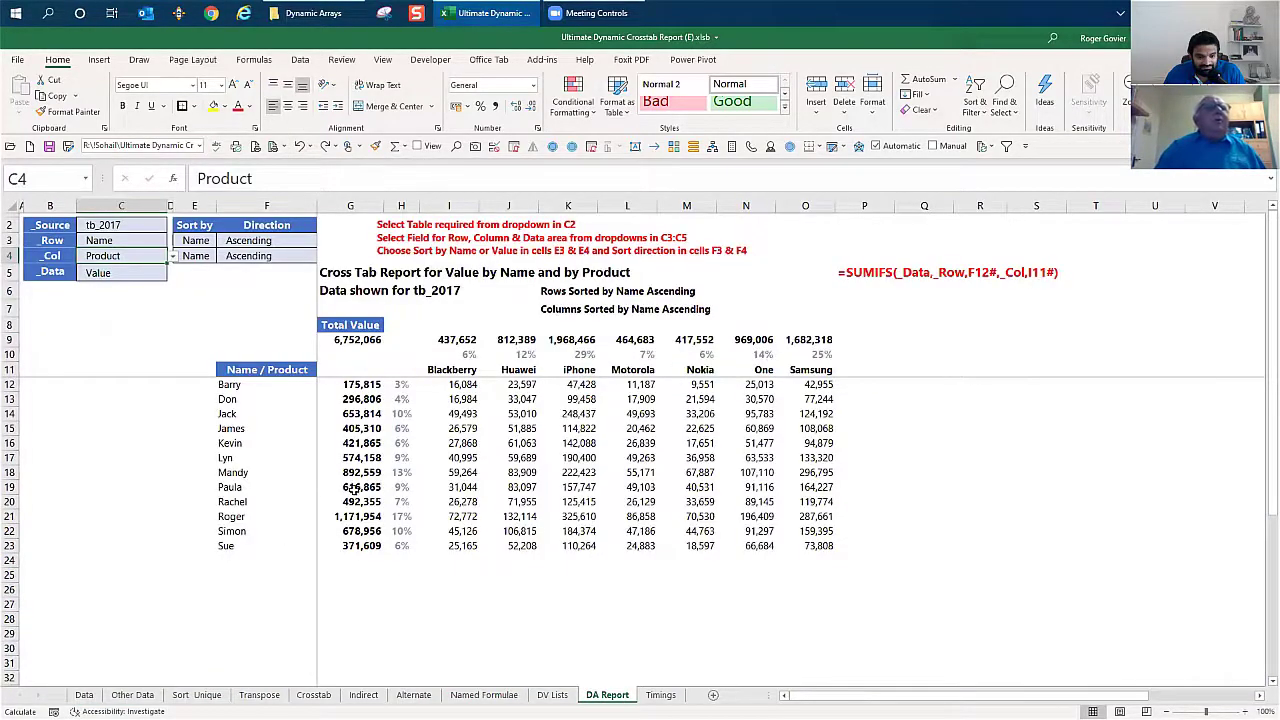